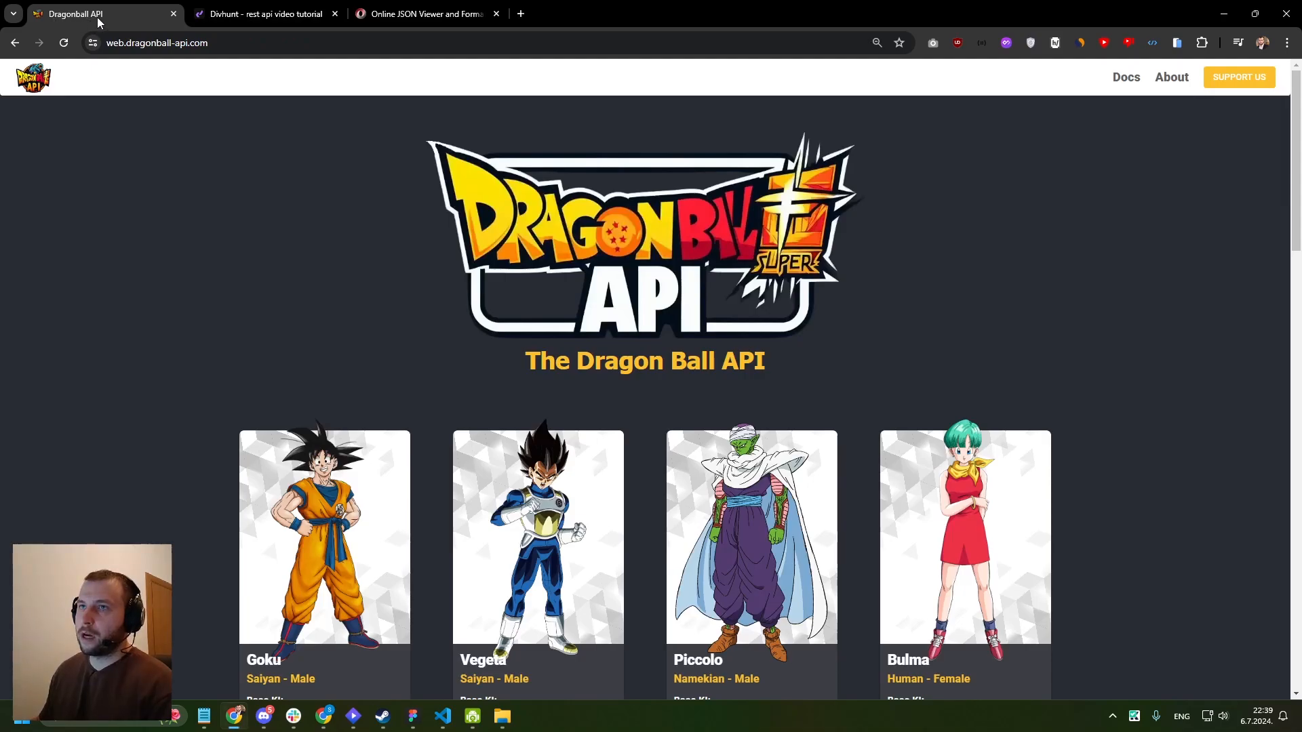
- Look through the character cards on the Dragon Ball API home page, checking what data each card shows
scroll(374, 141, down, 2)
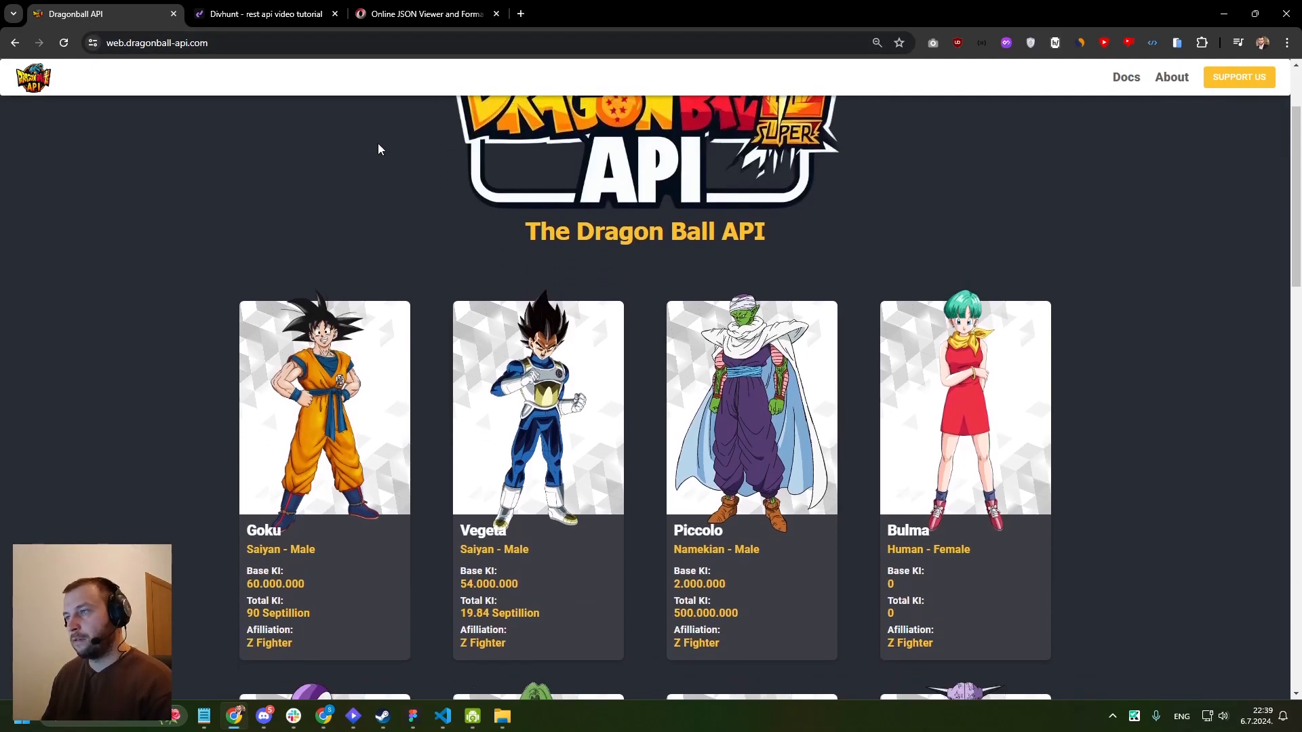
scroll(371, 171, down, 3)
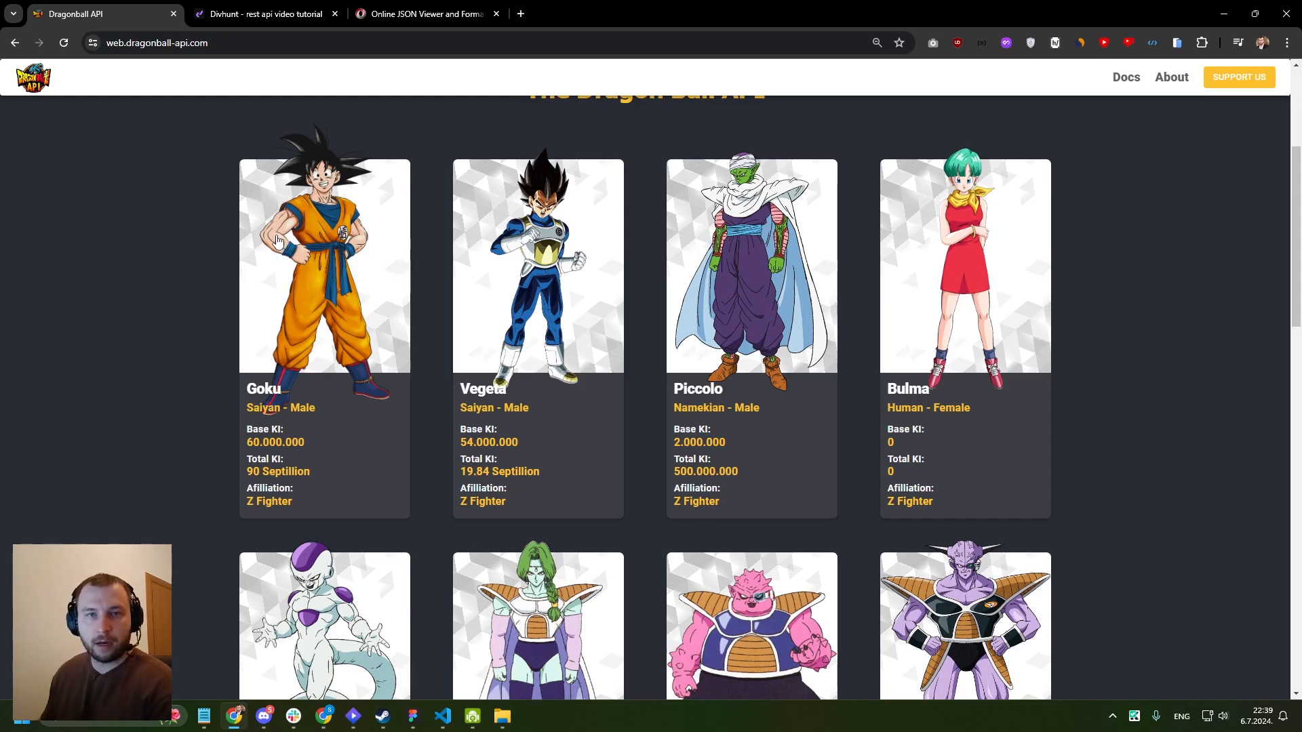
scroll(276, 240, up, 1)
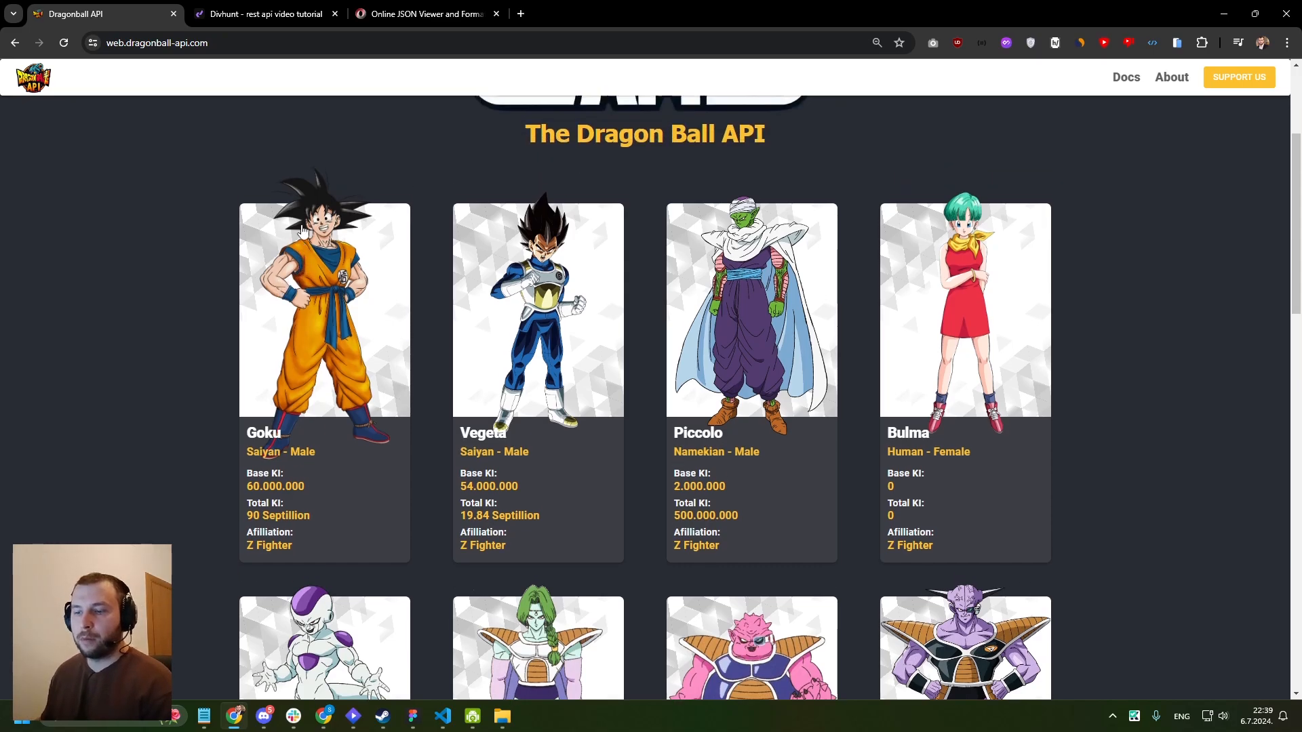
scroll(1107, 322, down, 5)
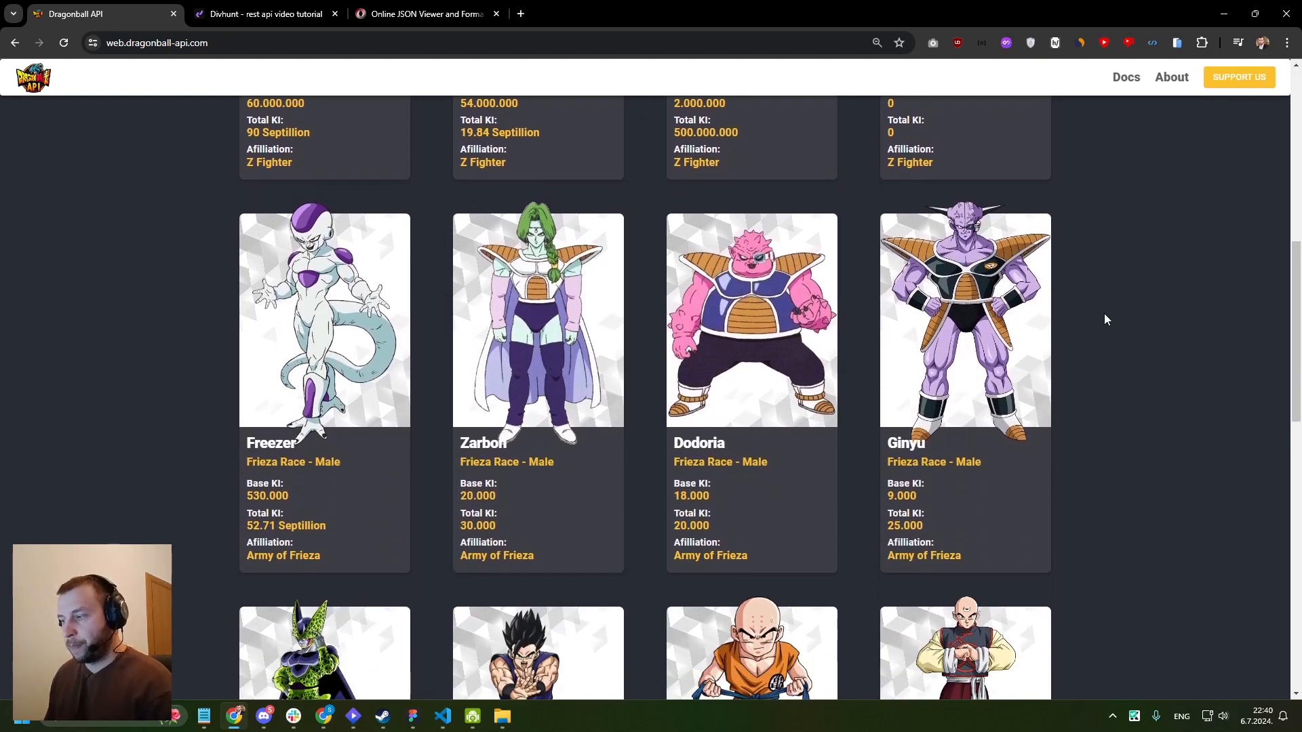
scroll(1105, 335, up, 4)
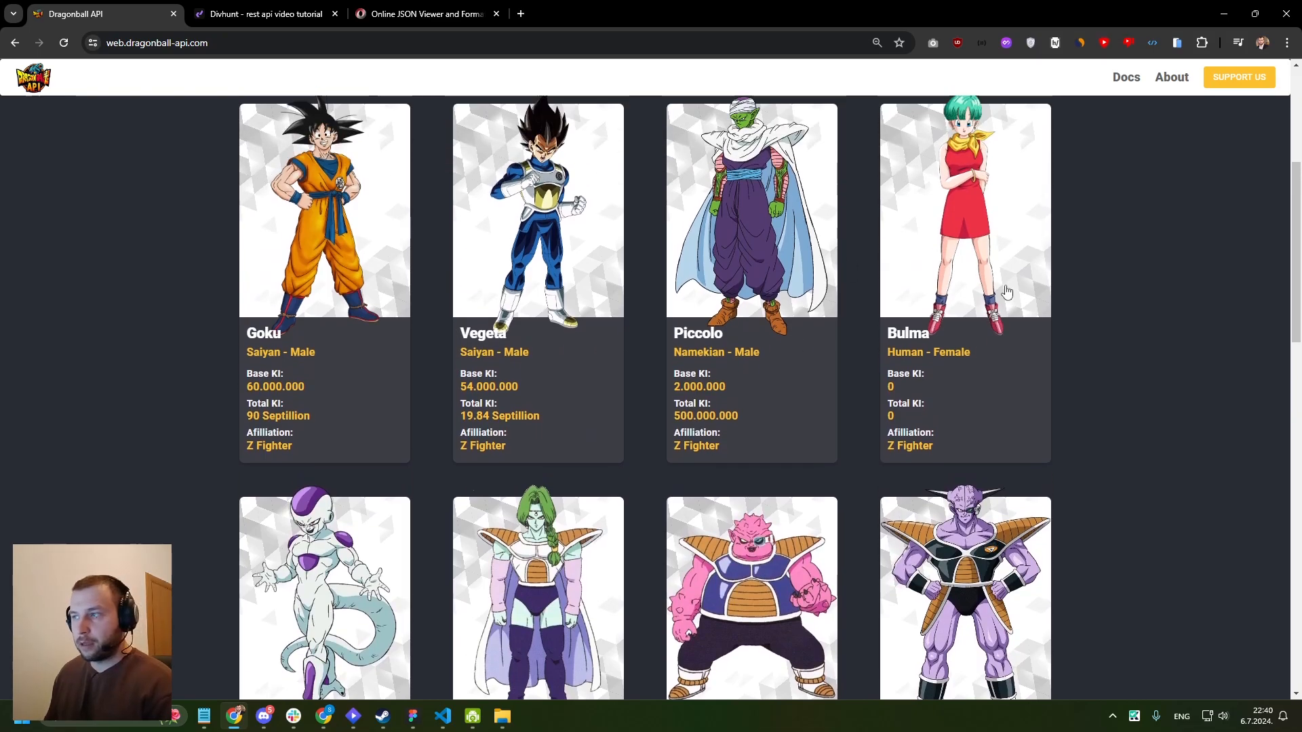
scroll(1007, 292, up, 3)
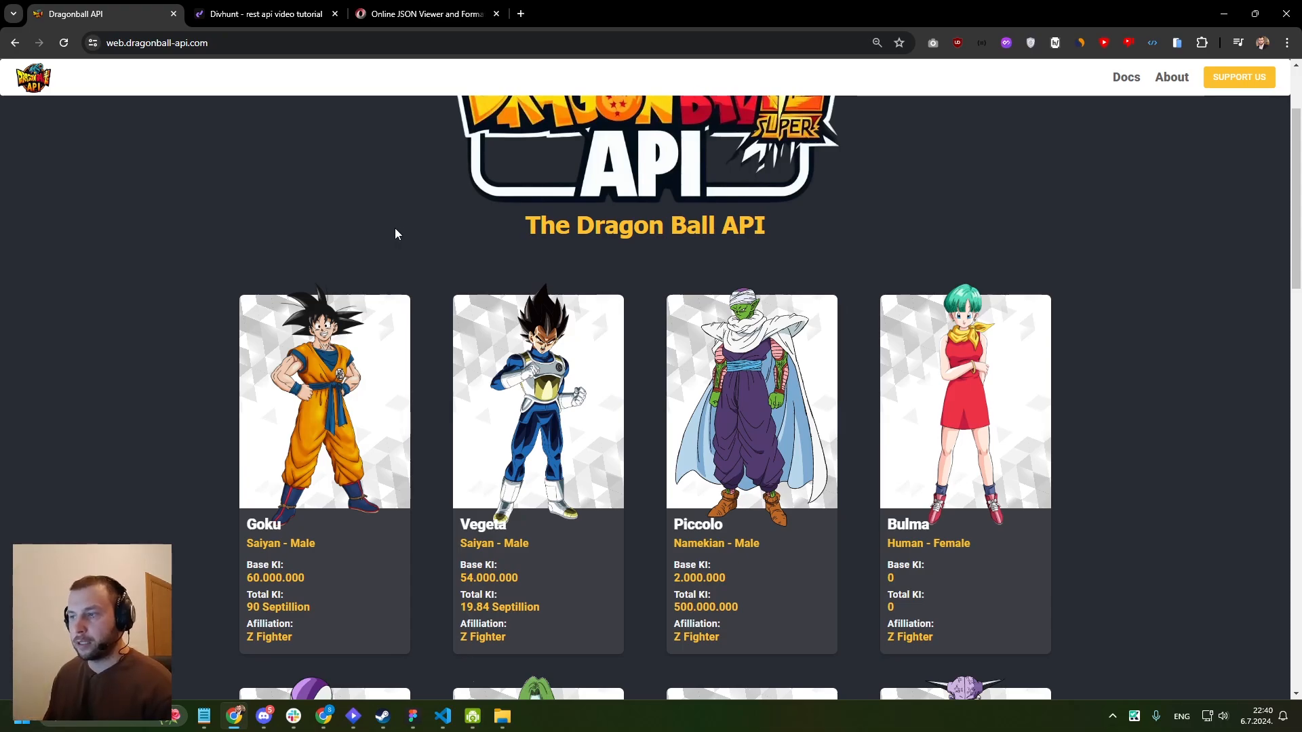
scroll(395, 231, up, 1)
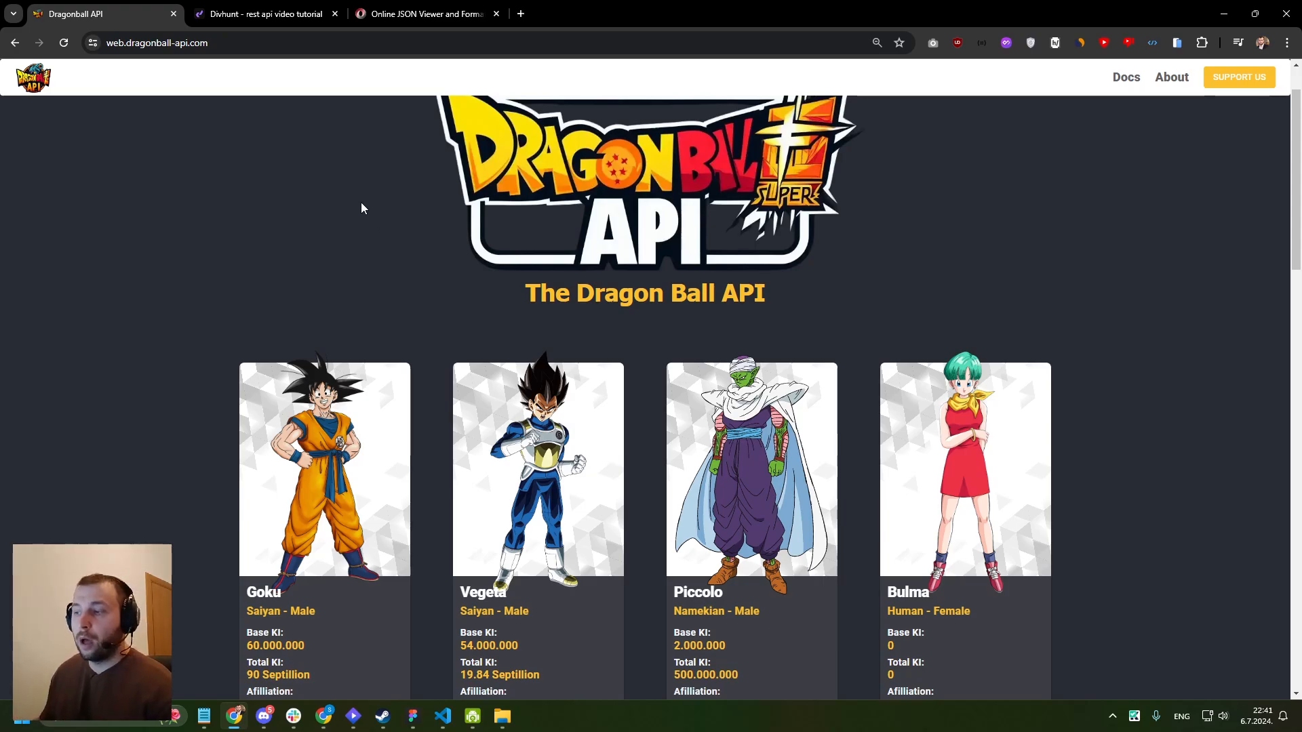
scroll(360, 210, up, 1)
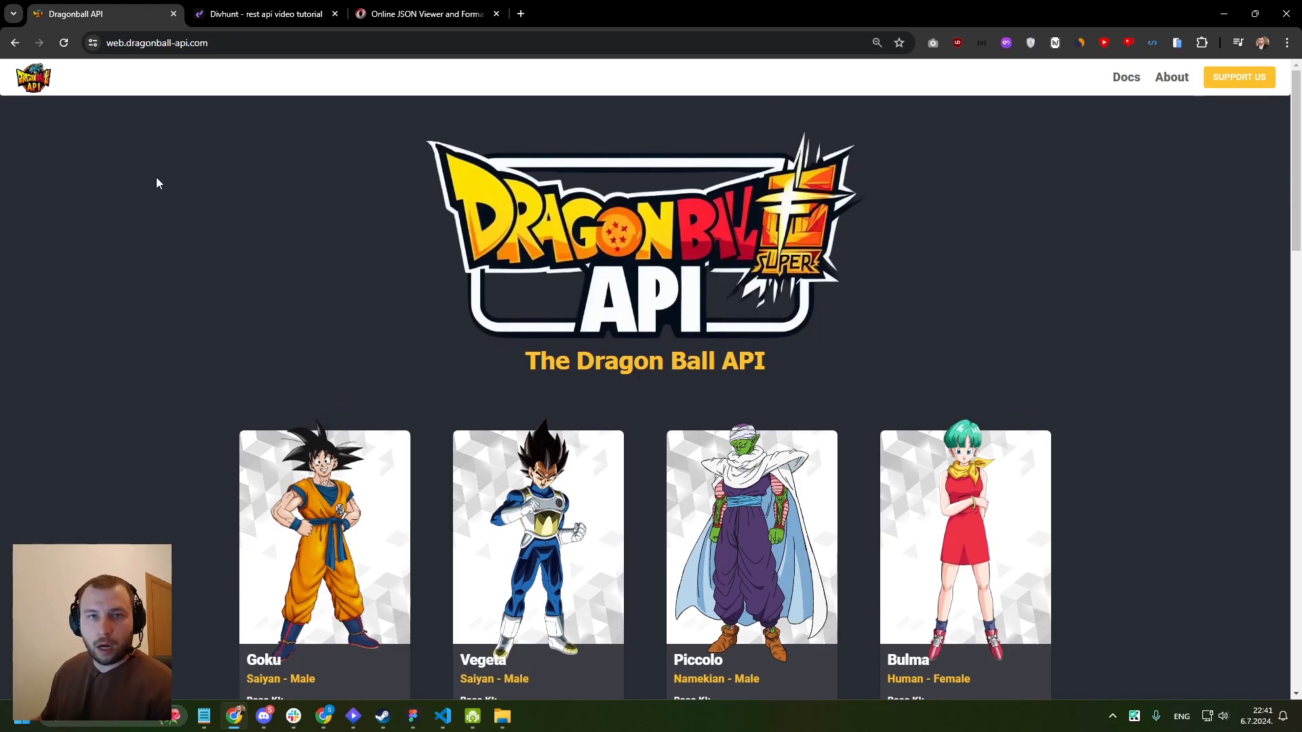
- Open the API documentation and examine the characters GET route with its sample response
click(1125, 80)
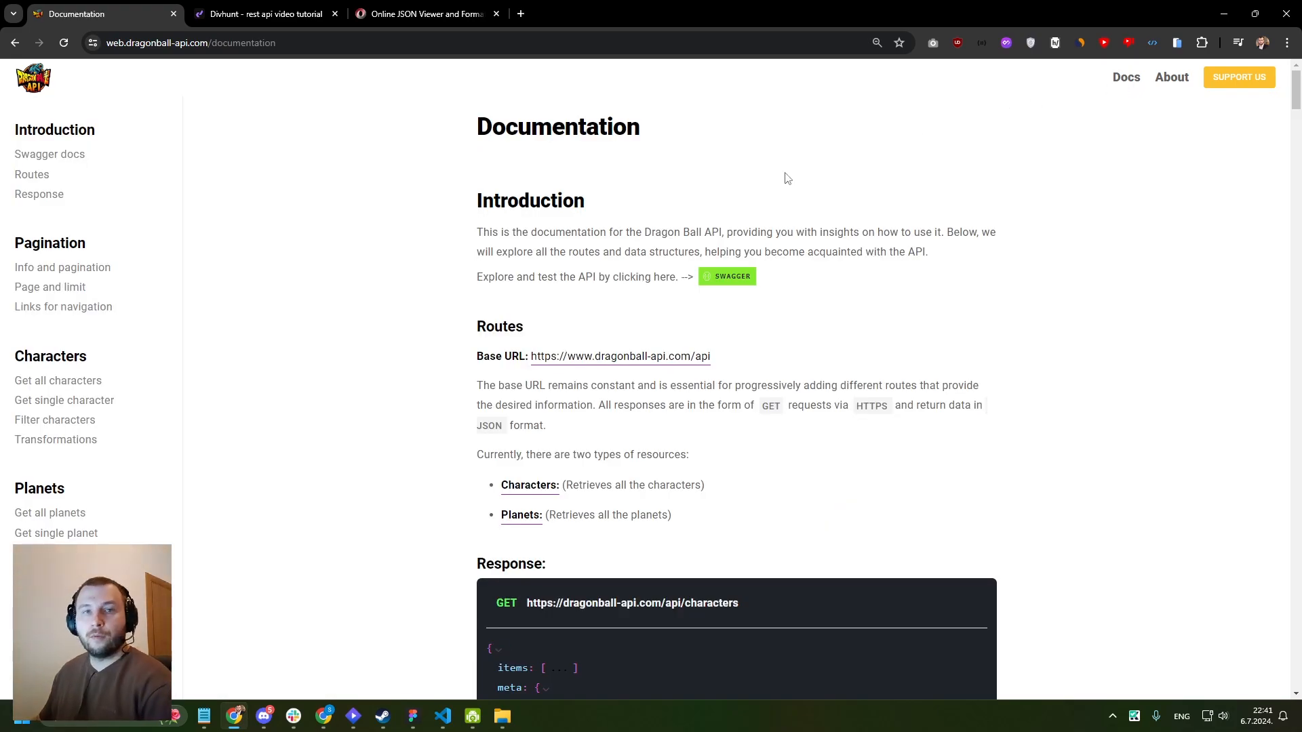
scroll(773, 224, down, 5)
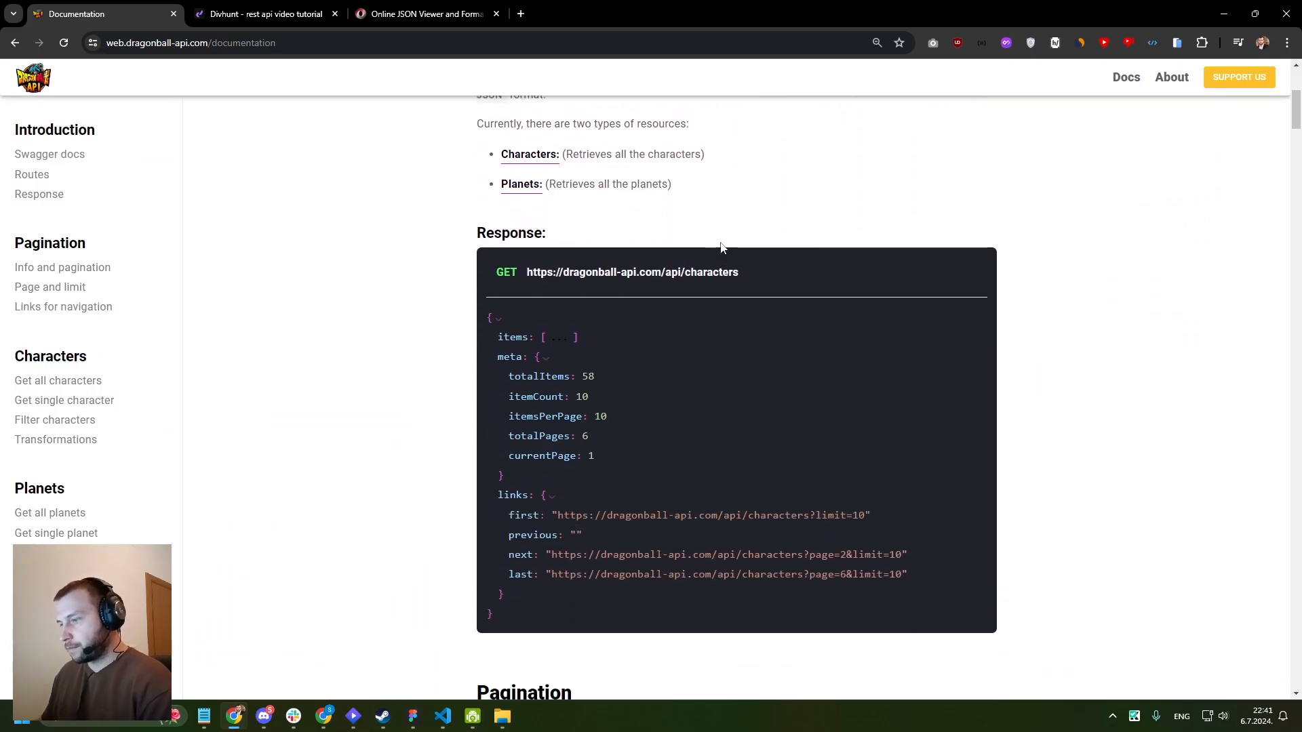
drag(758, 270, 528, 266)
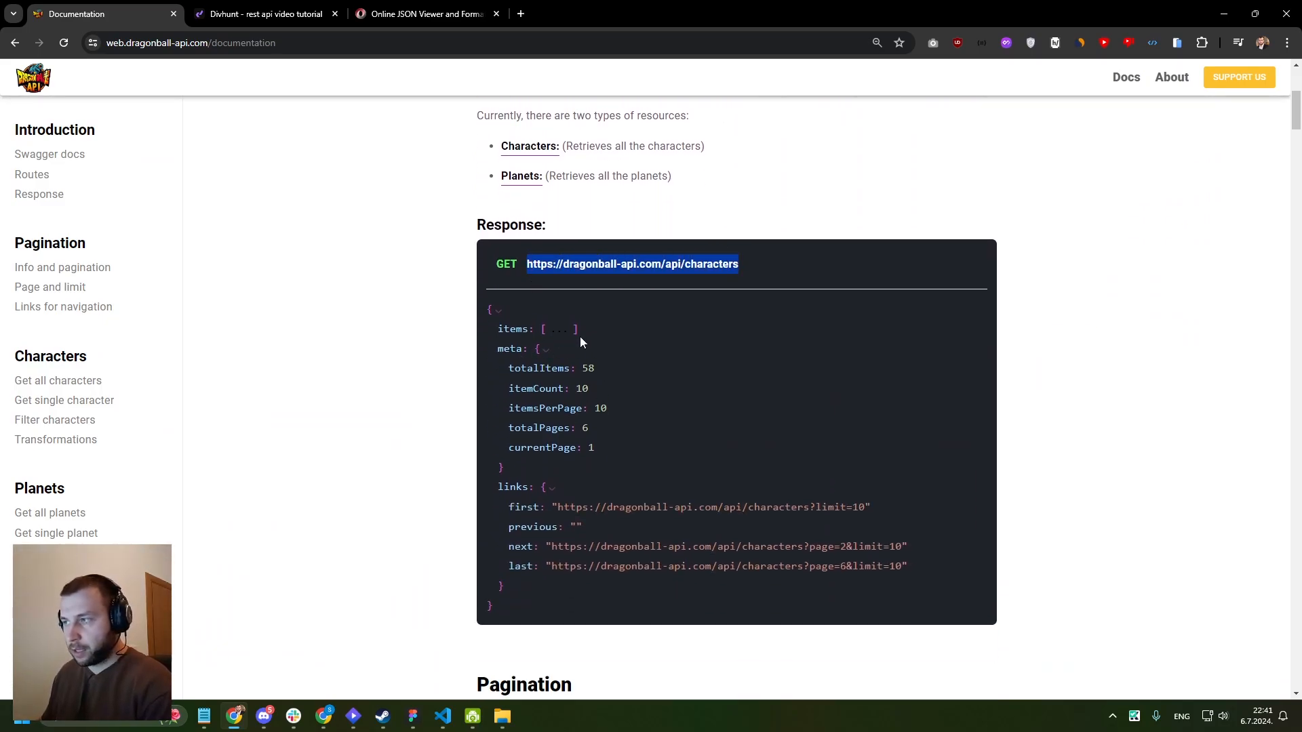
drag(528, 264, 759, 265)
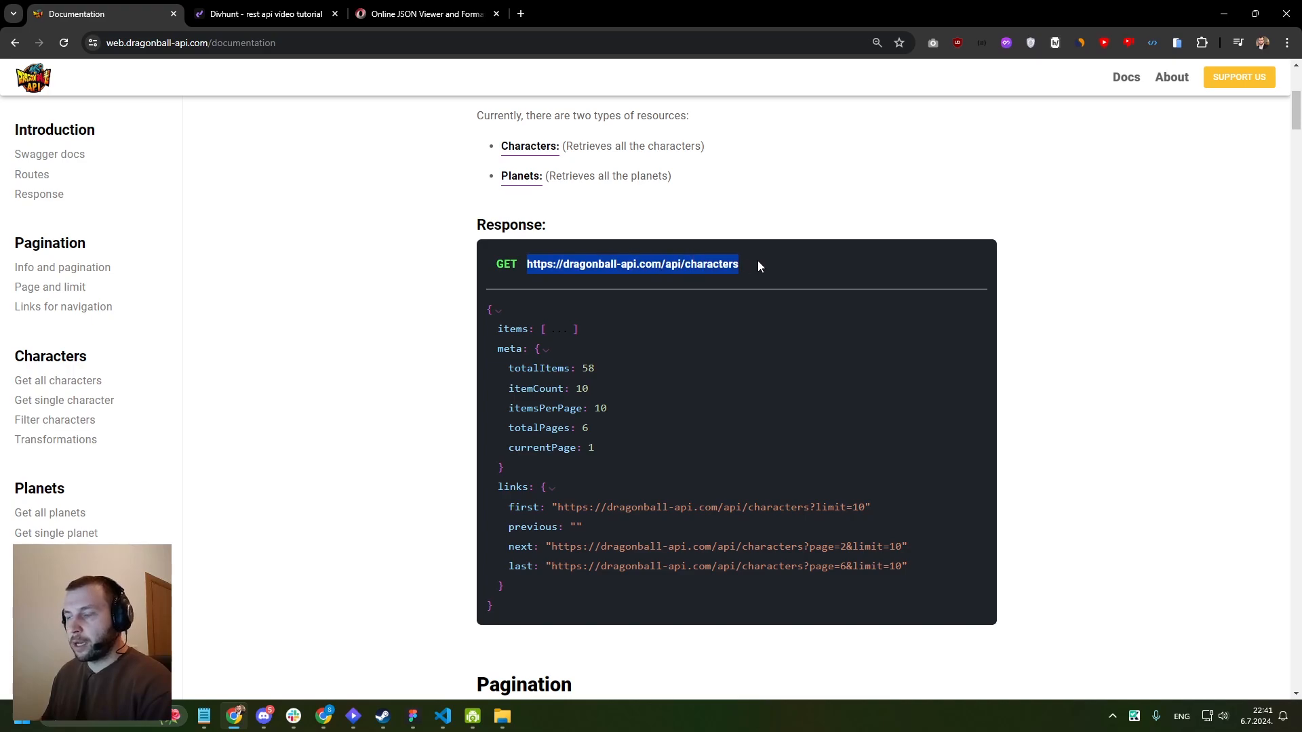
scroll(756, 261, down, 3)
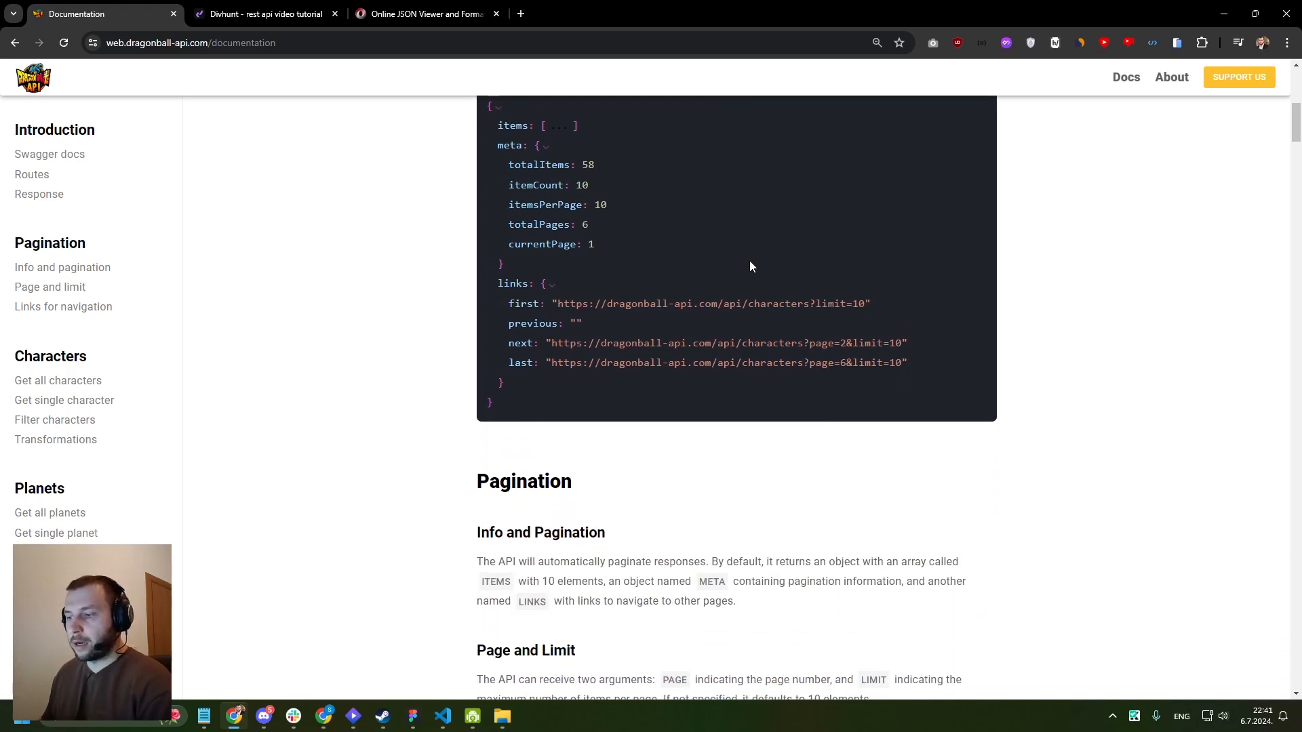
- Read the documentation's Pagination section, covering the page and limit arguments and the navigation links
scroll(750, 266, down, 3)
scroll(746, 269, down, 3)
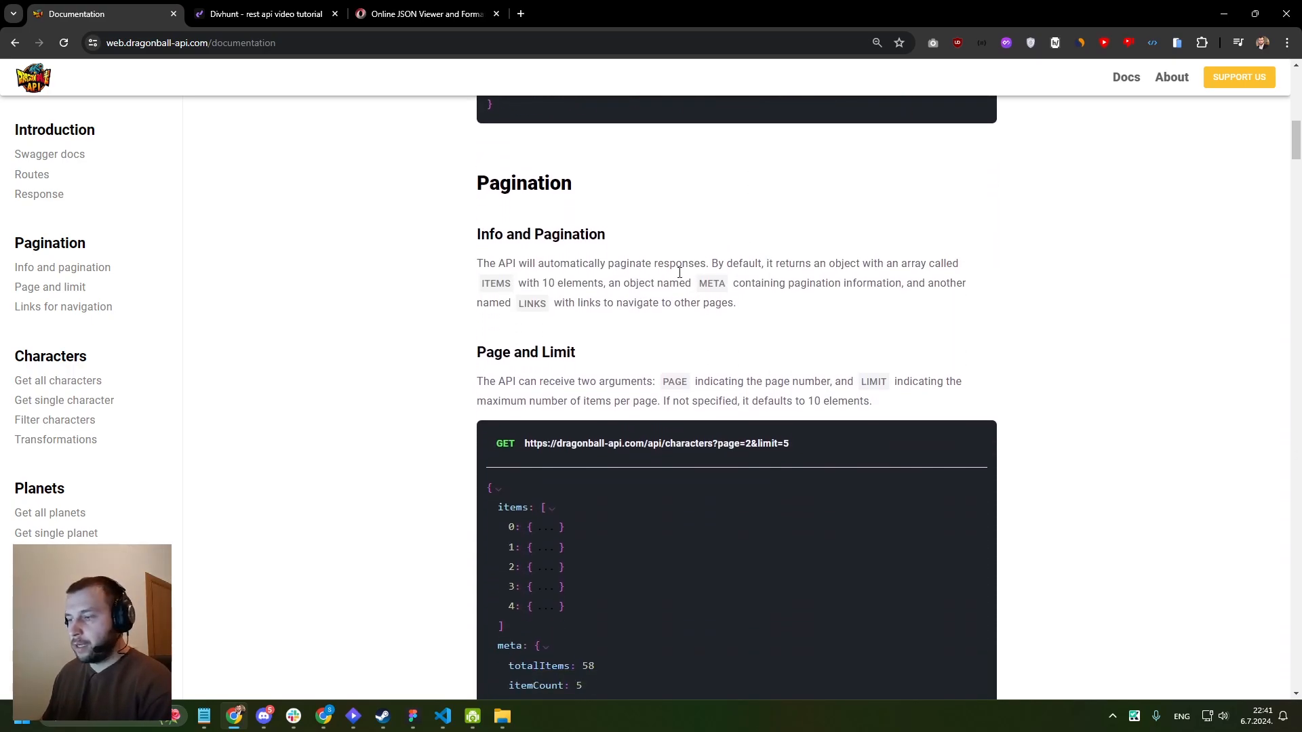
drag(479, 243, 598, 246)
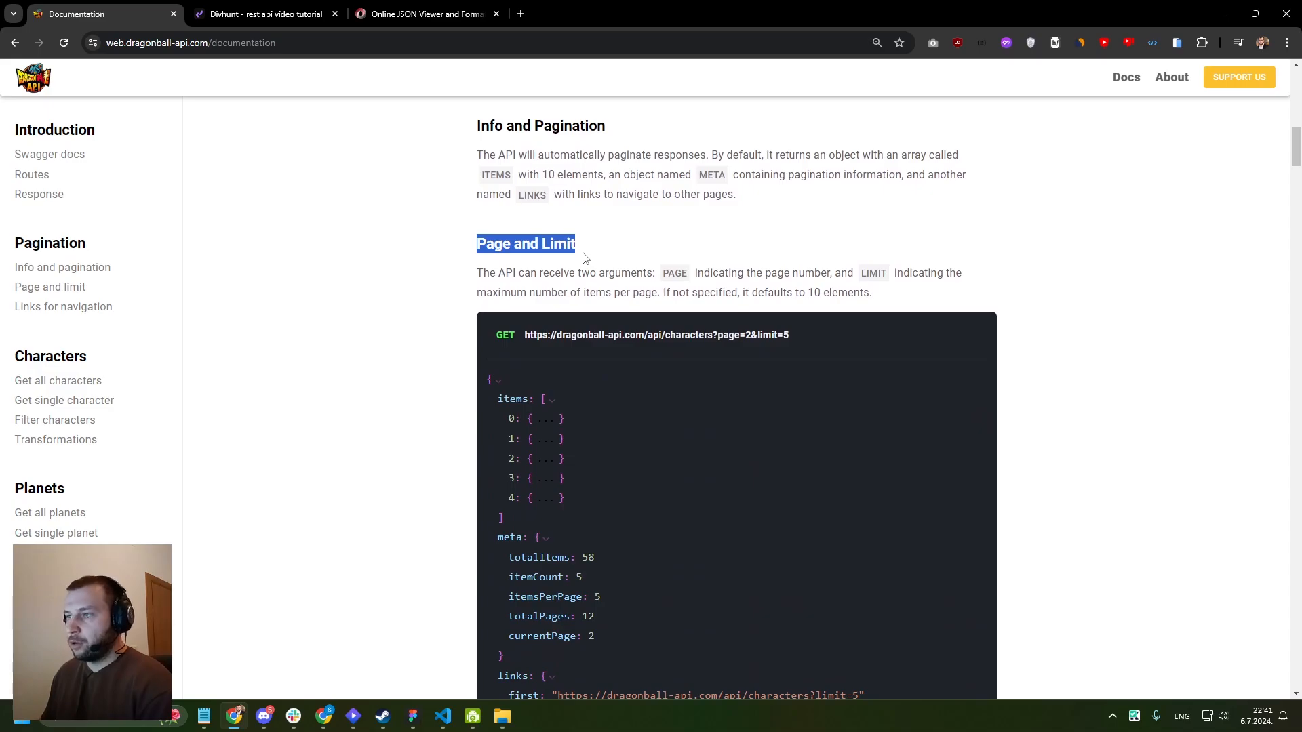
click(491, 244)
scroll(549, 242, down, 2)
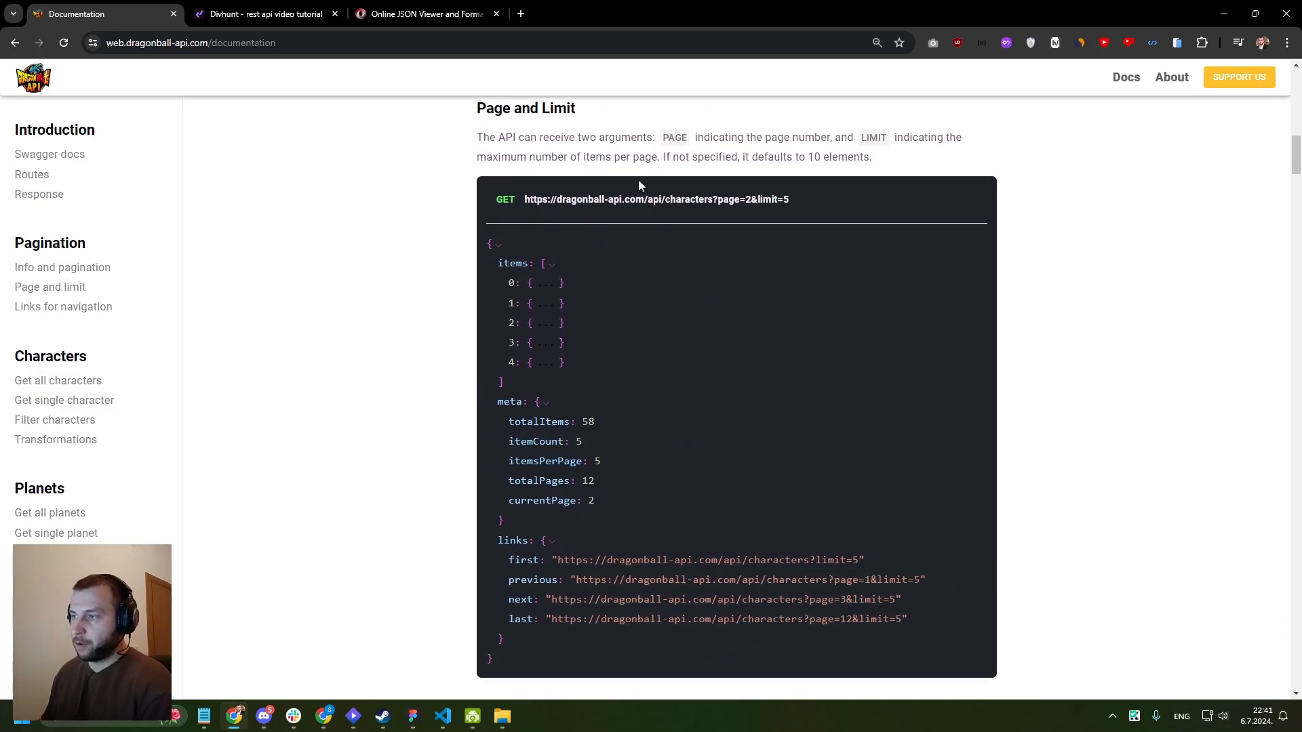
scroll(575, 370, up, 2)
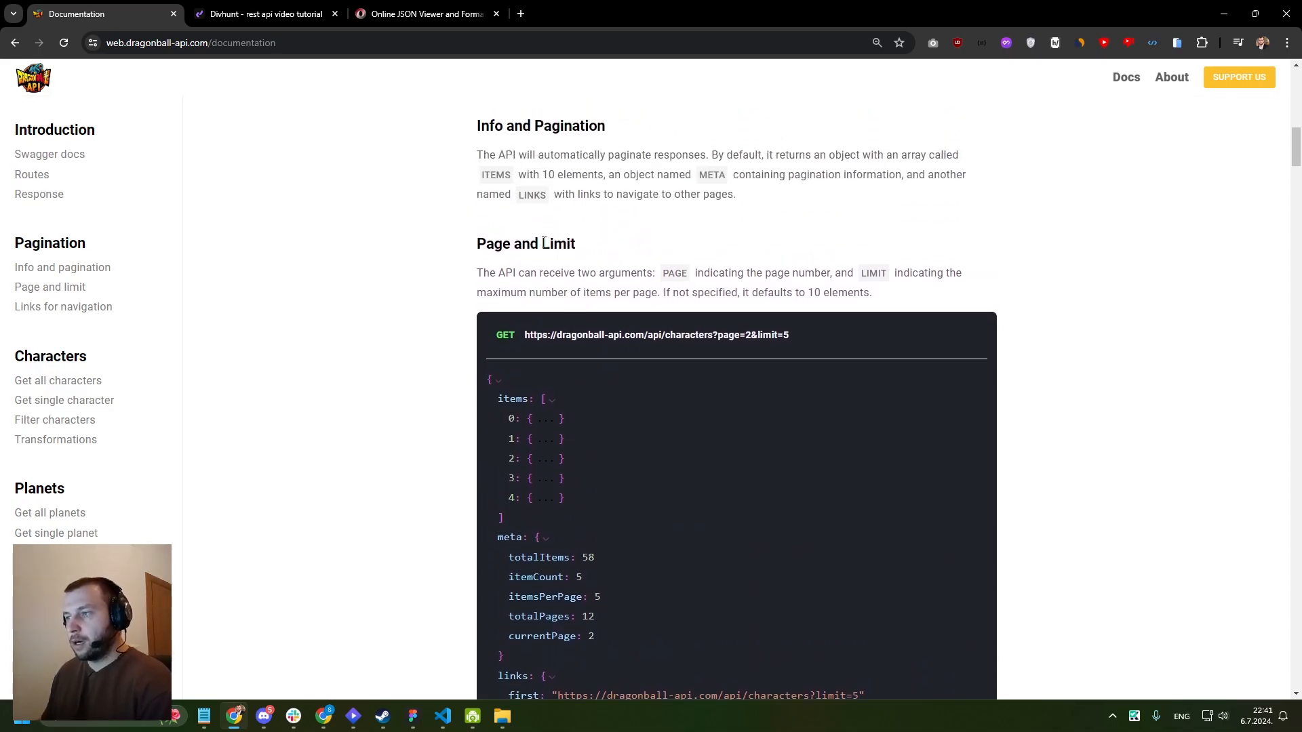
drag(542, 244, 562, 241)
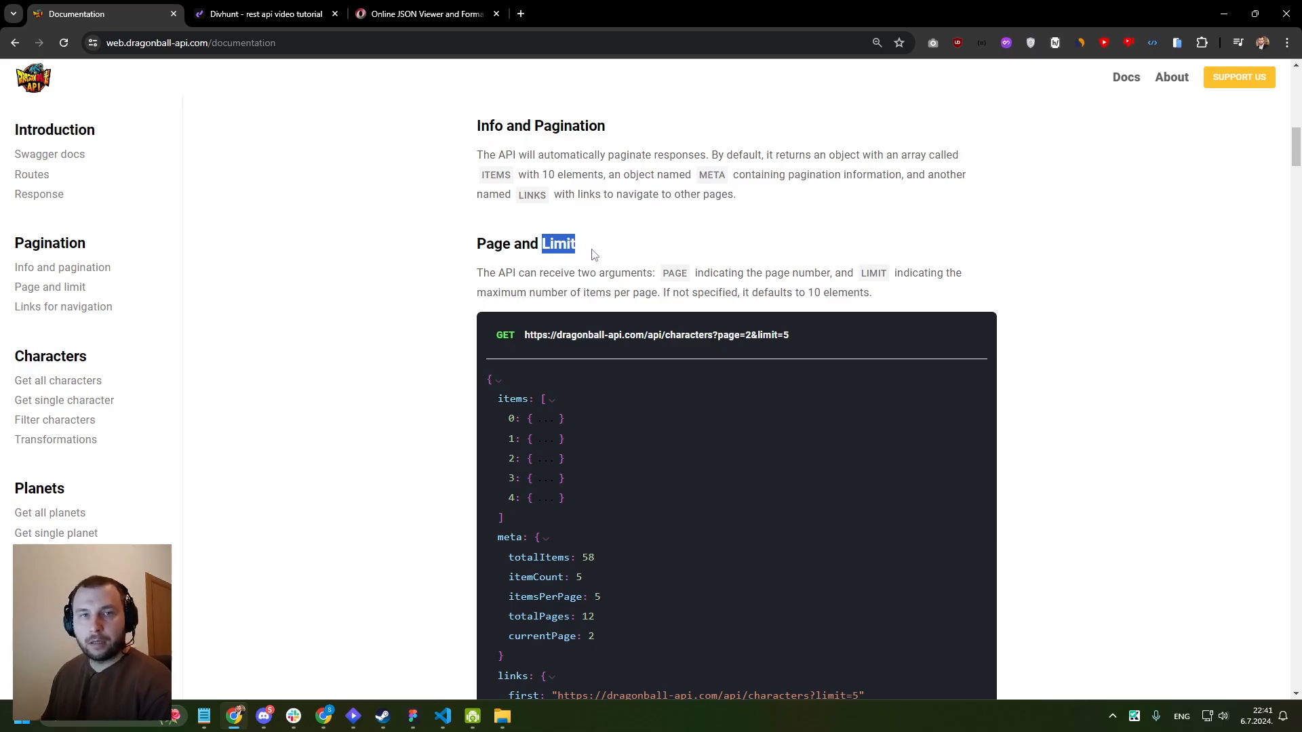
scroll(597, 261, down, 1)
scroll(545, 336, down, 3)
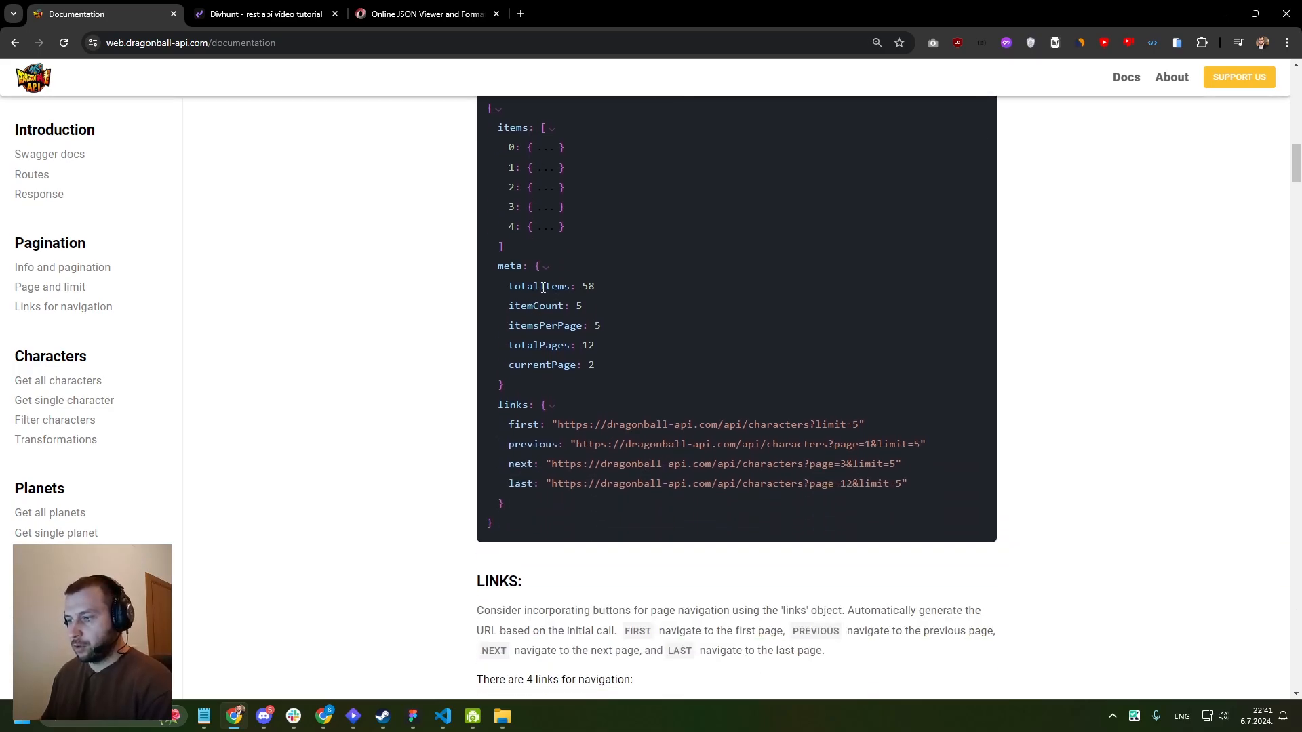
scroll(546, 257, down, 3)
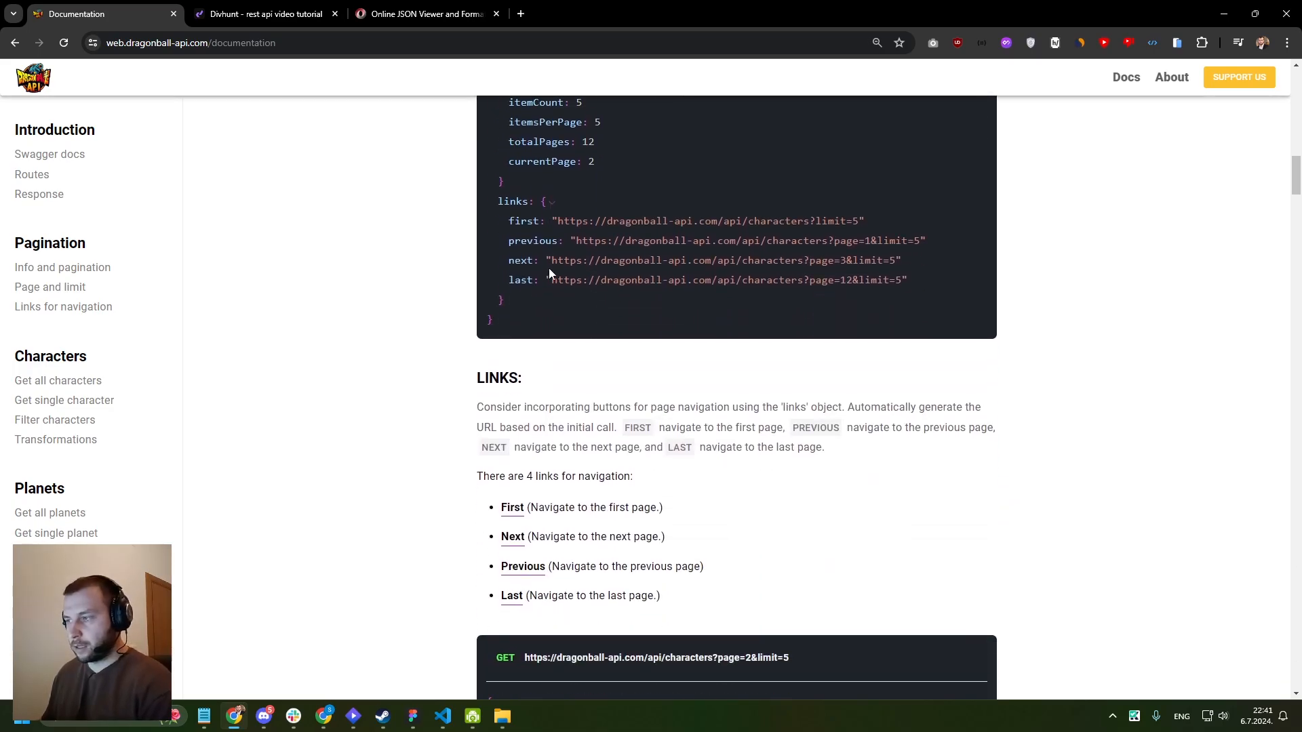
scroll(553, 273, down, 9)
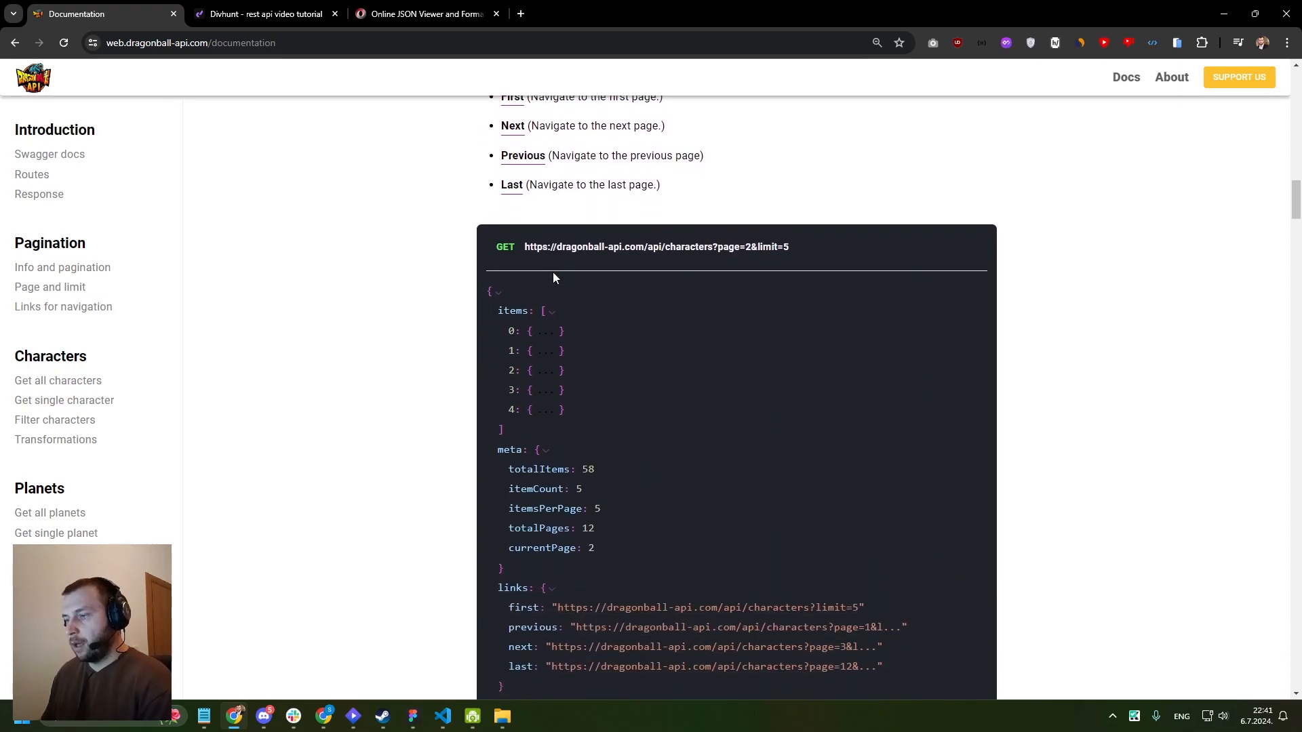
- Examine the documentation for getting all characters and for getting a single character by id
scroll(552, 271, down, 11)
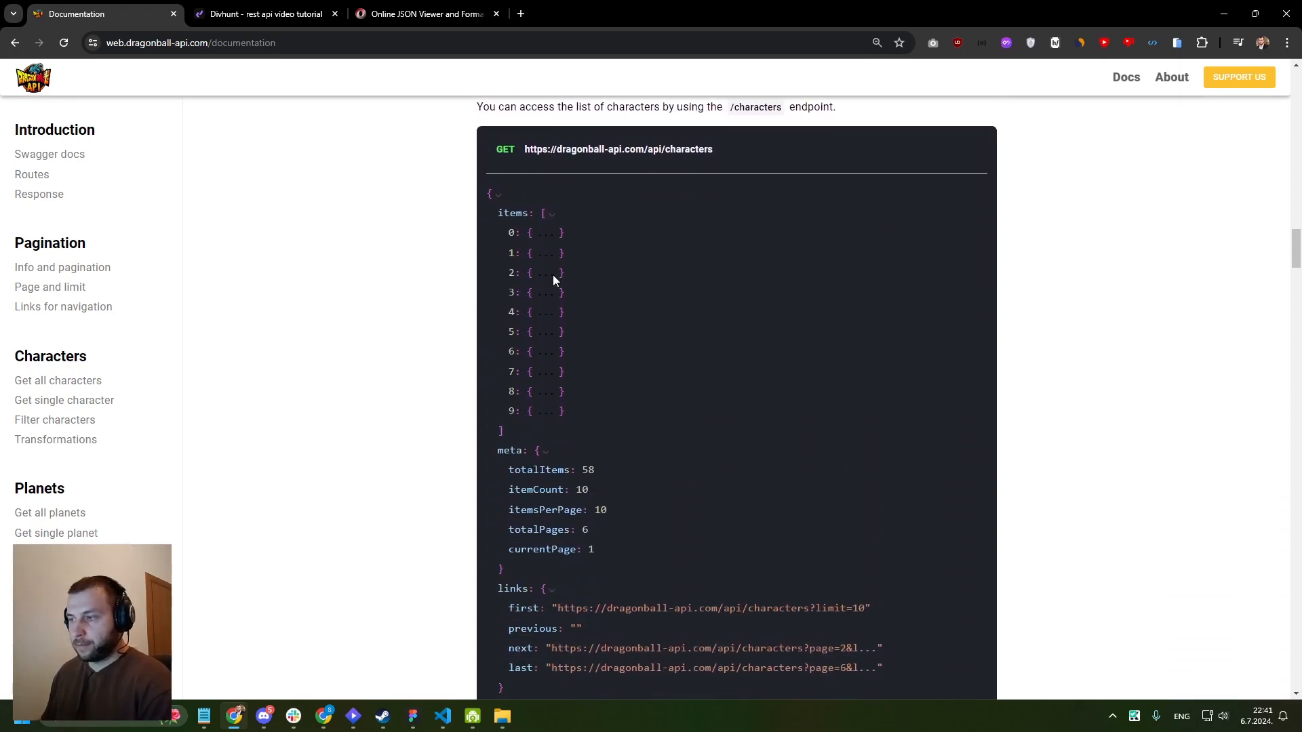
scroll(555, 280, down, 4)
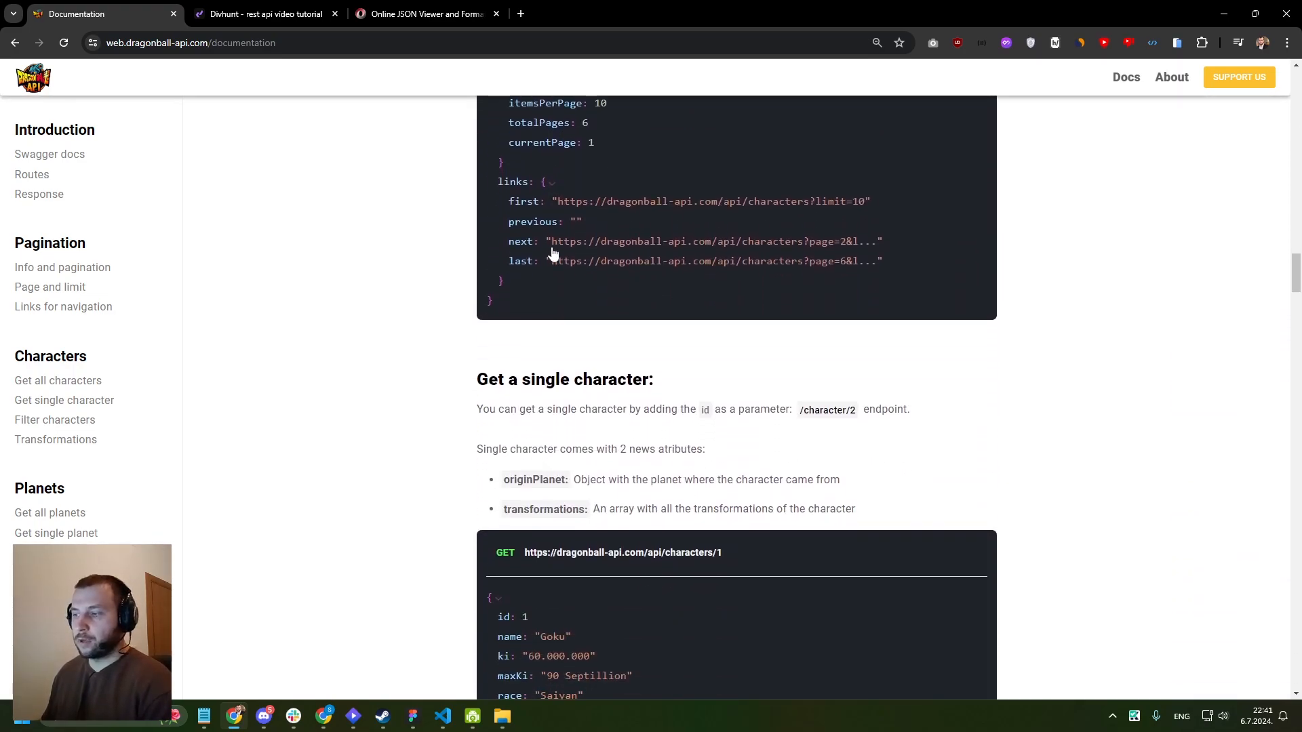
scroll(558, 274, down, 4)
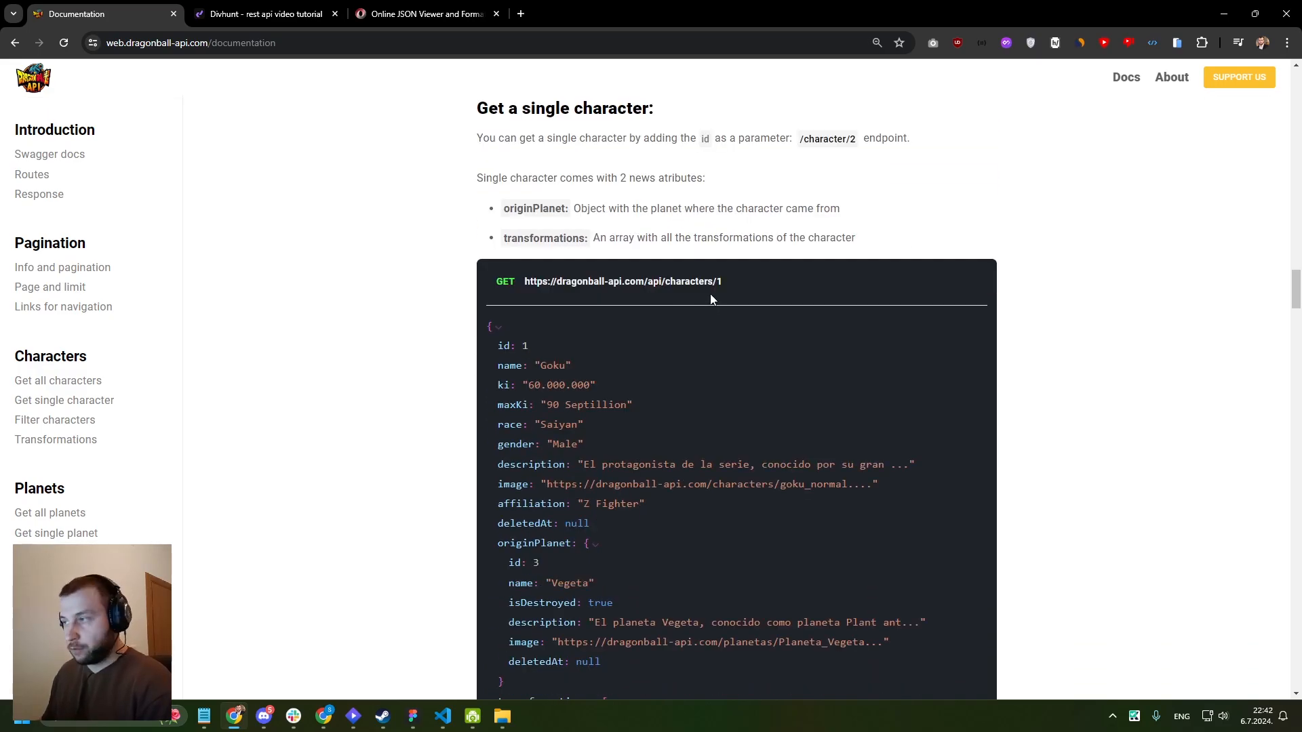
drag(747, 282, 523, 282)
click(630, 308)
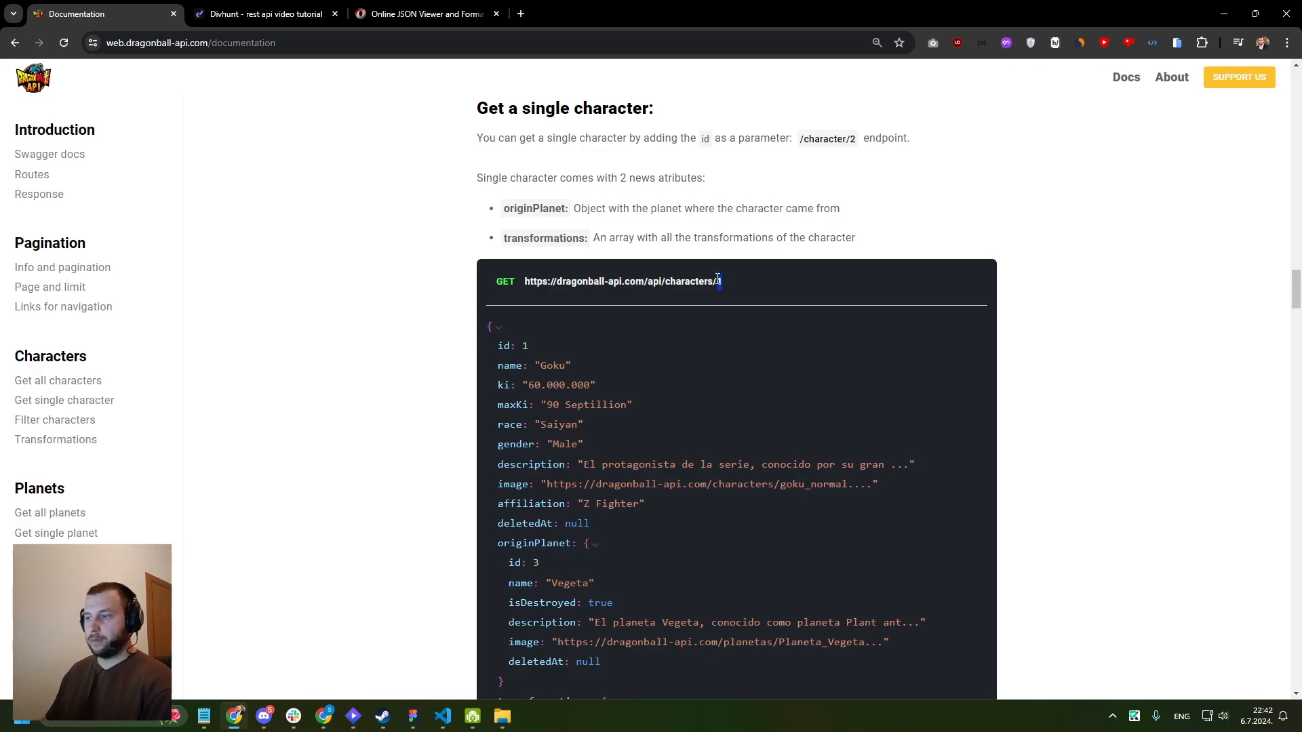
scroll(698, 281, up, 15)
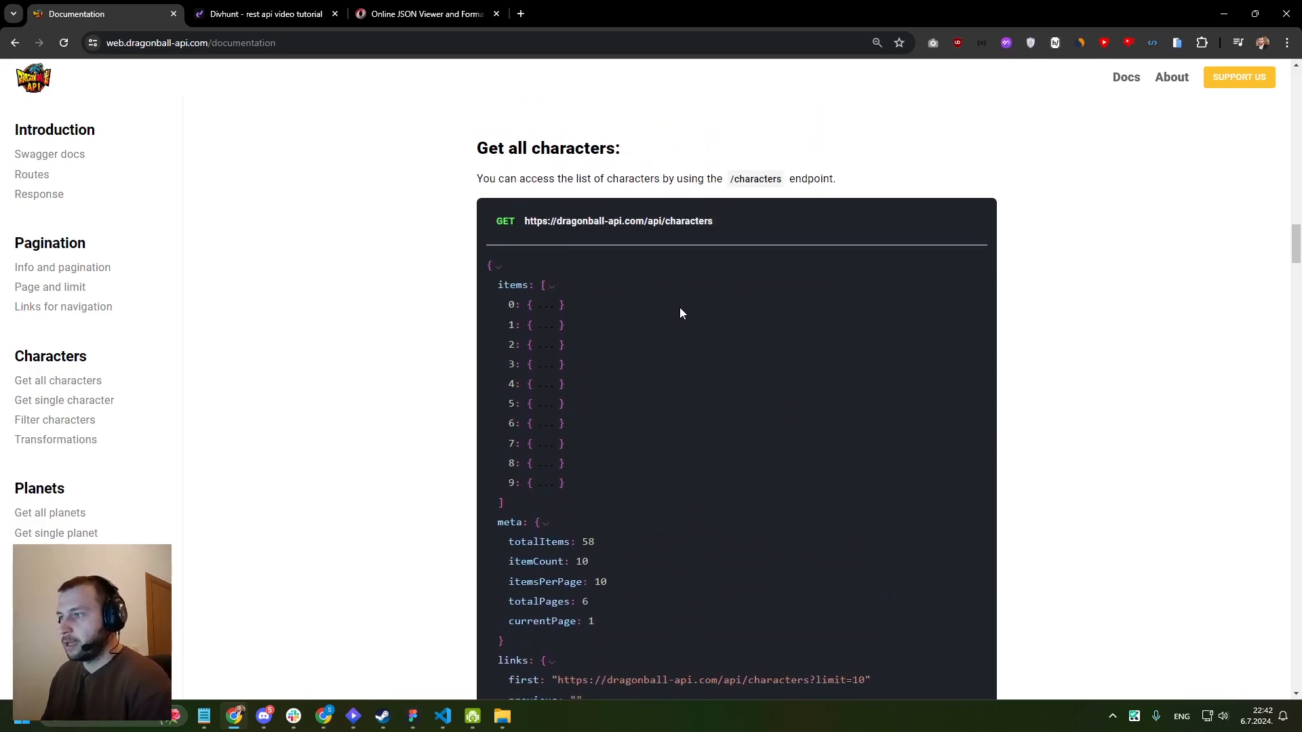
scroll(670, 309, up, 1)
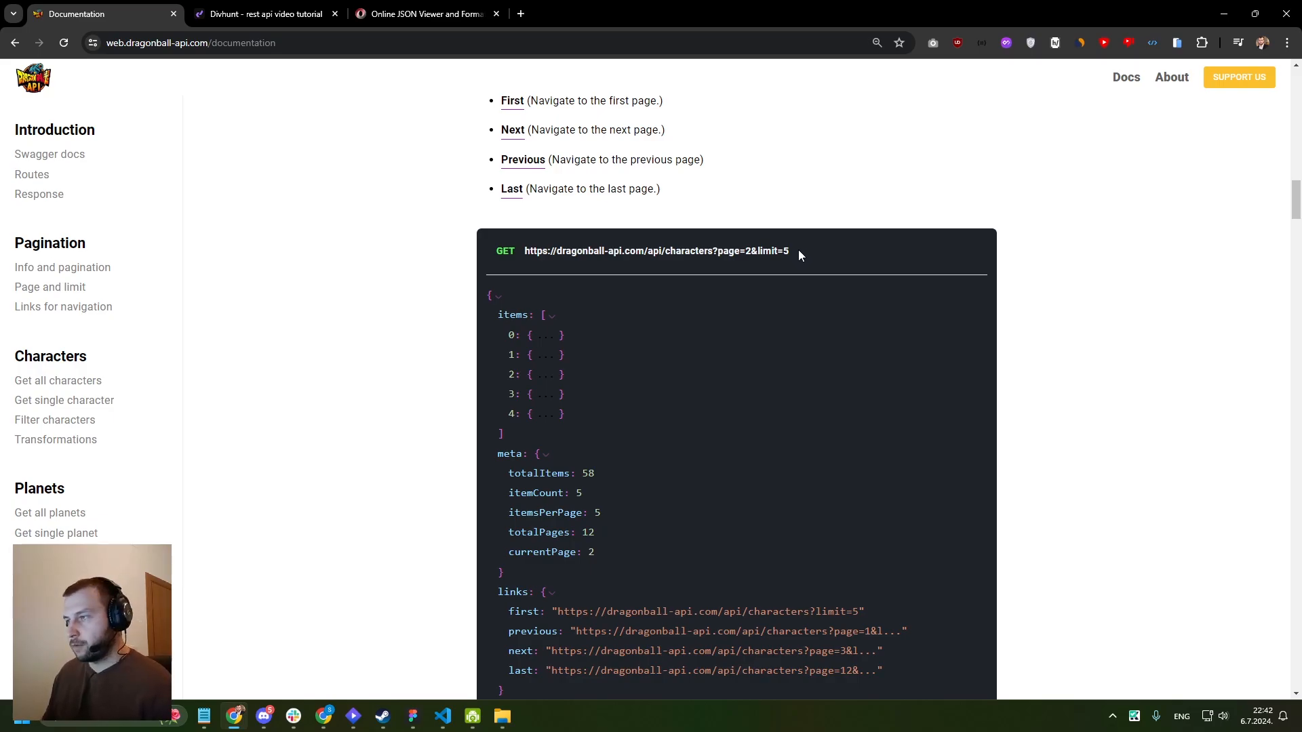
drag(793, 251, 529, 255)
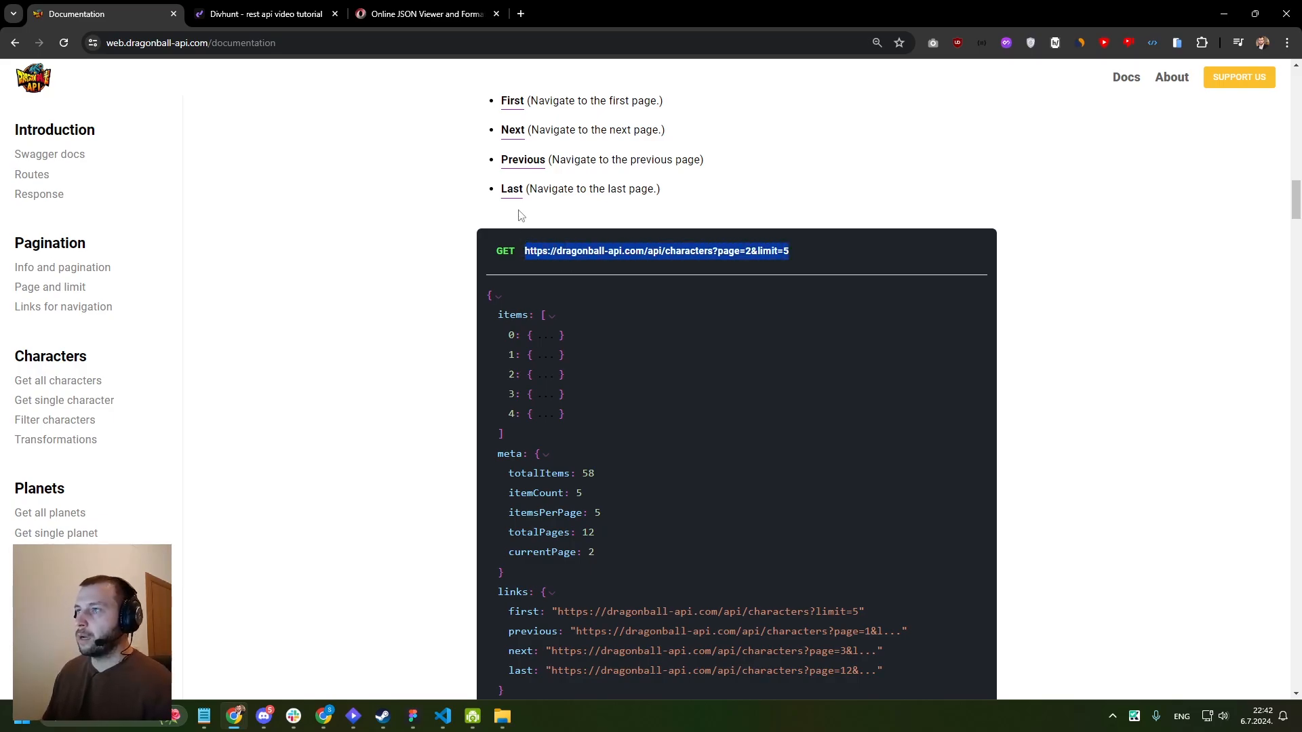
click(520, 13)
text(https://dragonball-api.com/api/characters?page=2&limit=5)
key(Return)
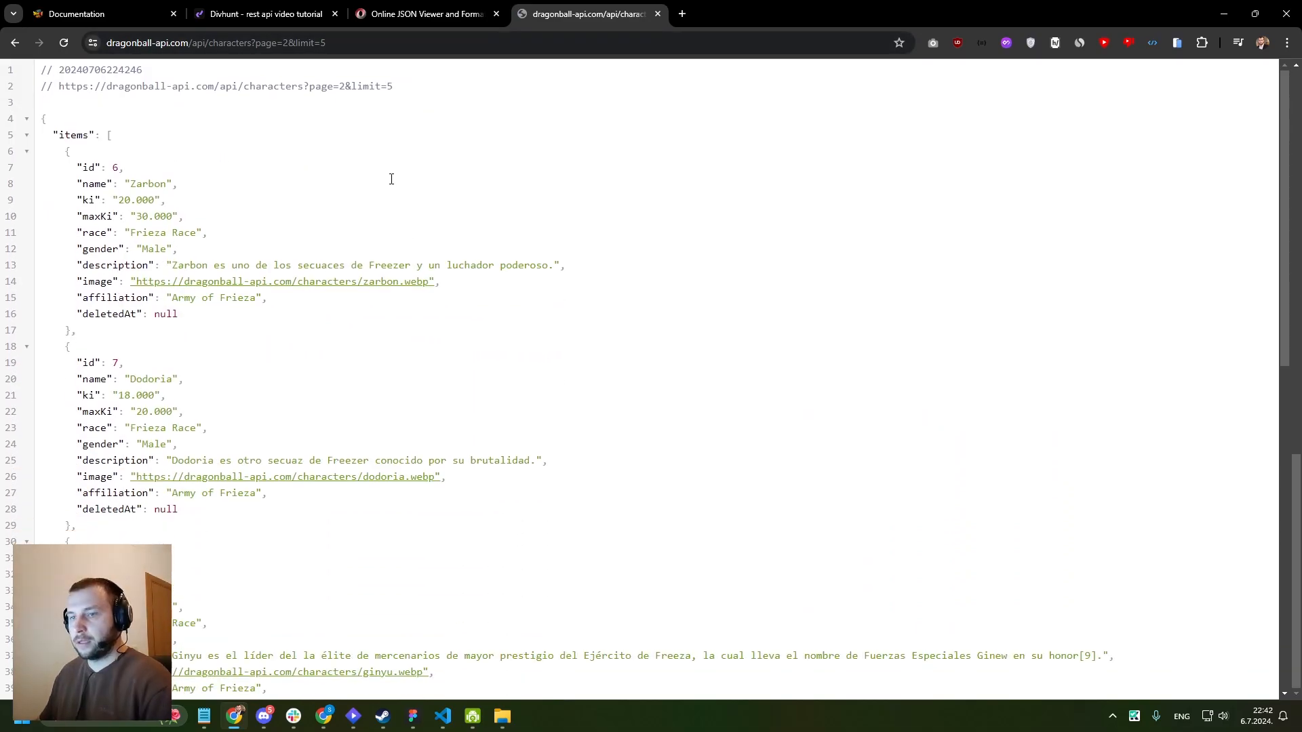
scroll(392, 179, down, 2)
scroll(316, 221, up, 5)
drag(282, 43, 326, 44)
key(BackSpace)
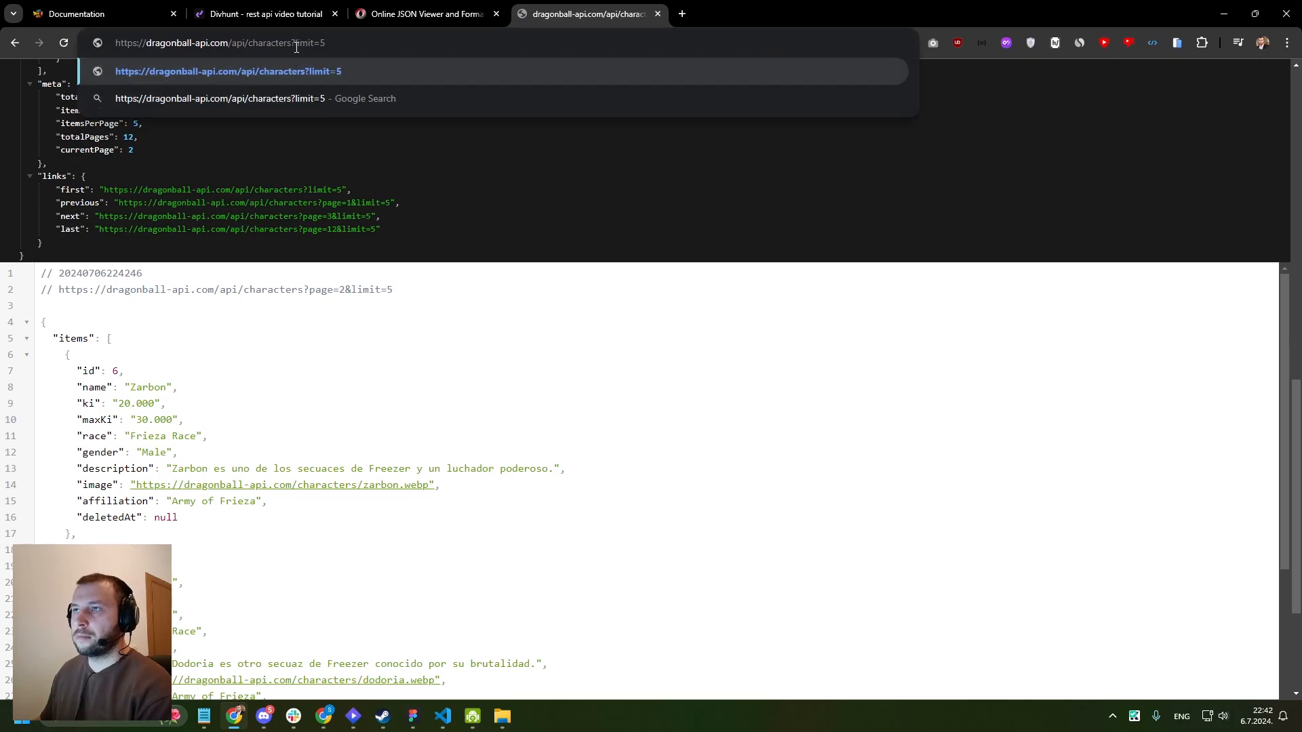
click(349, 45)
key(BackSpace)
text(30)
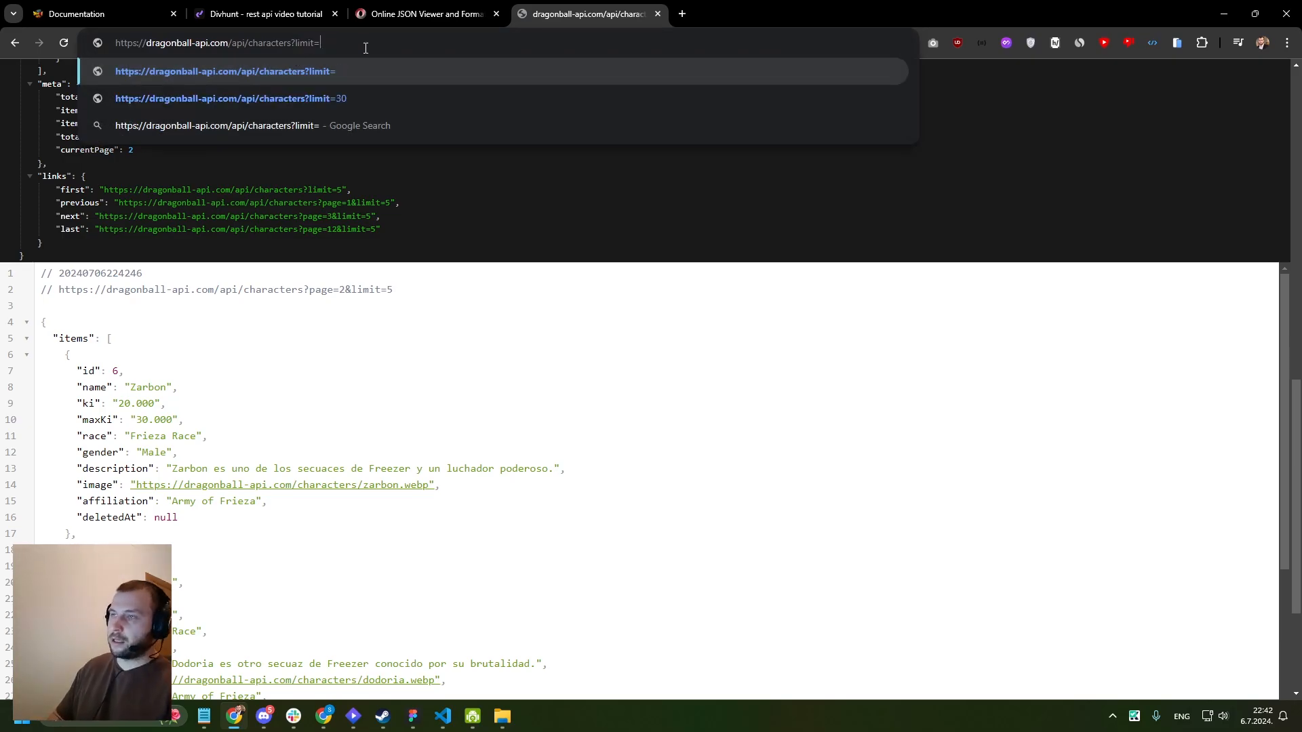
key(Return)
- Copy the entire formatted JSON response for the characters request and paste it as text into the Online JSON Viewer
scroll(329, 293, down, 5)
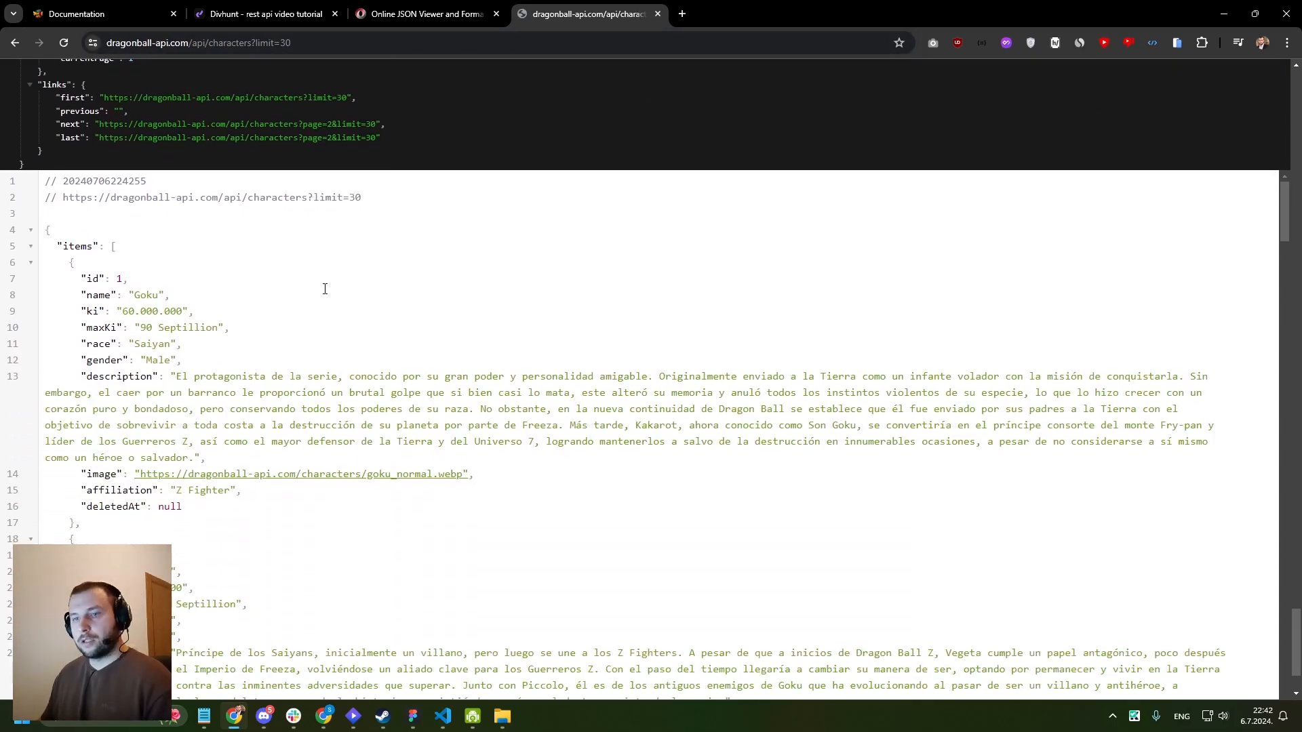
scroll(203, 156, down, 12)
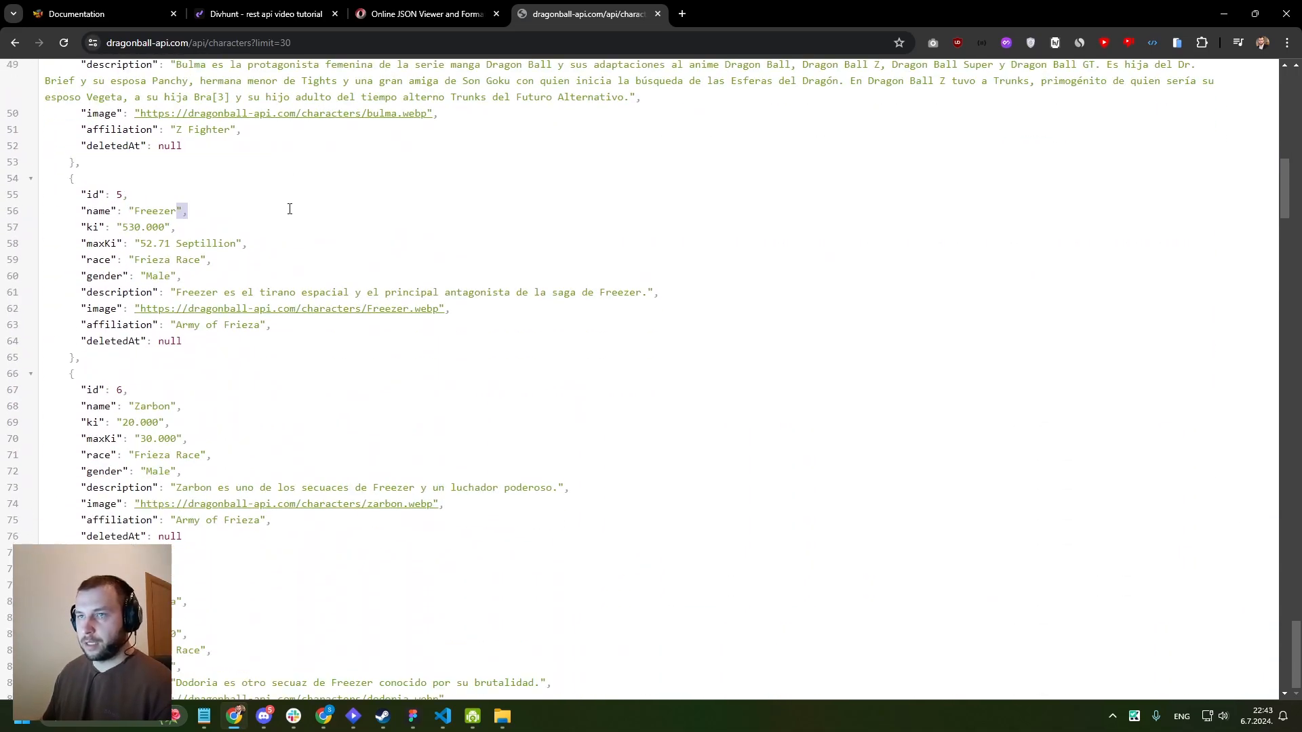
key(ctrl+a)
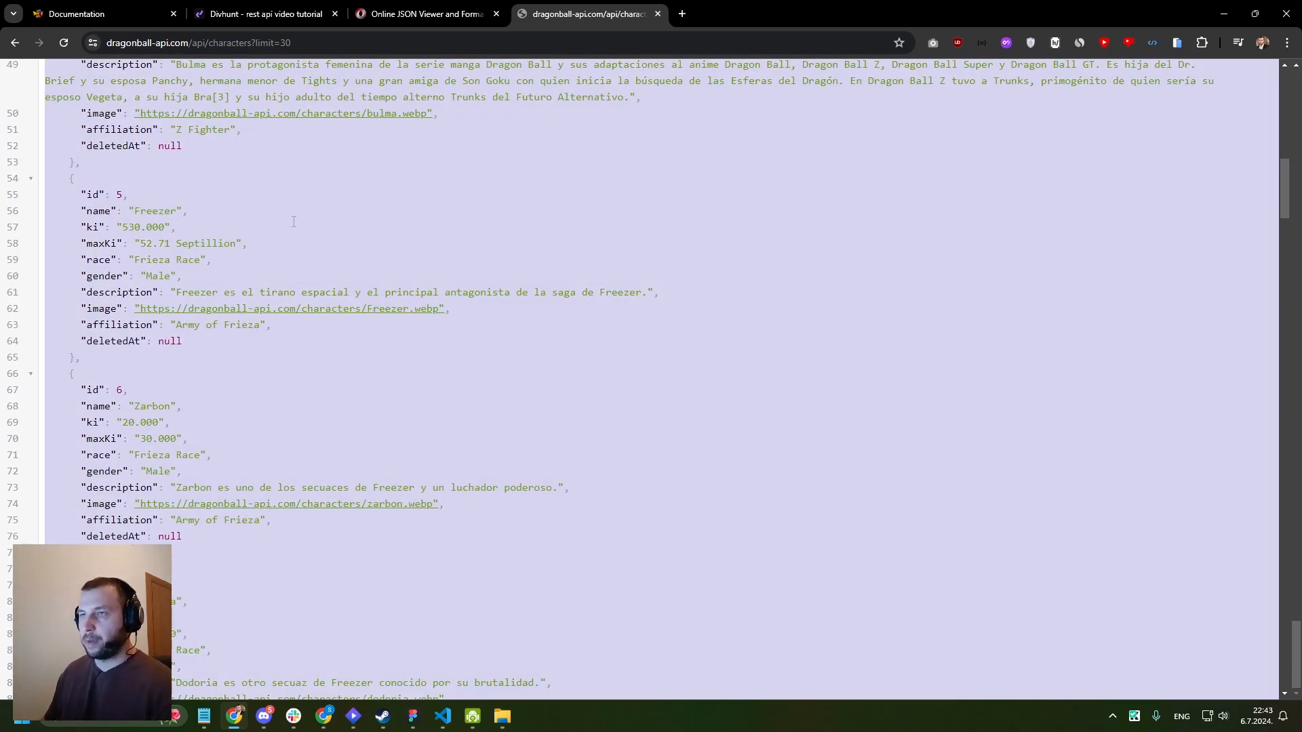
click(382, 14)
click(151, 129)
key(ctrl+v)
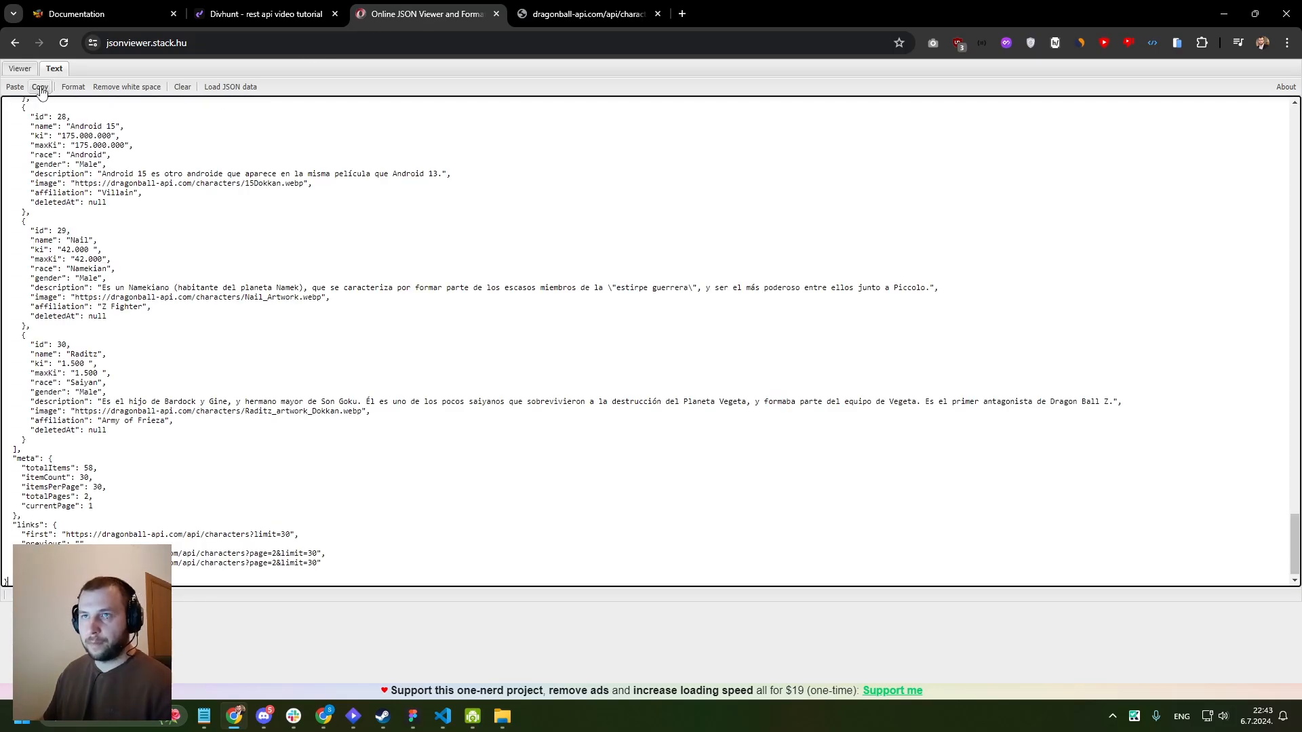
- Delete the two comment lines above the JSON text and display the data in the tree viewer
click(26, 70)
click(662, 401)
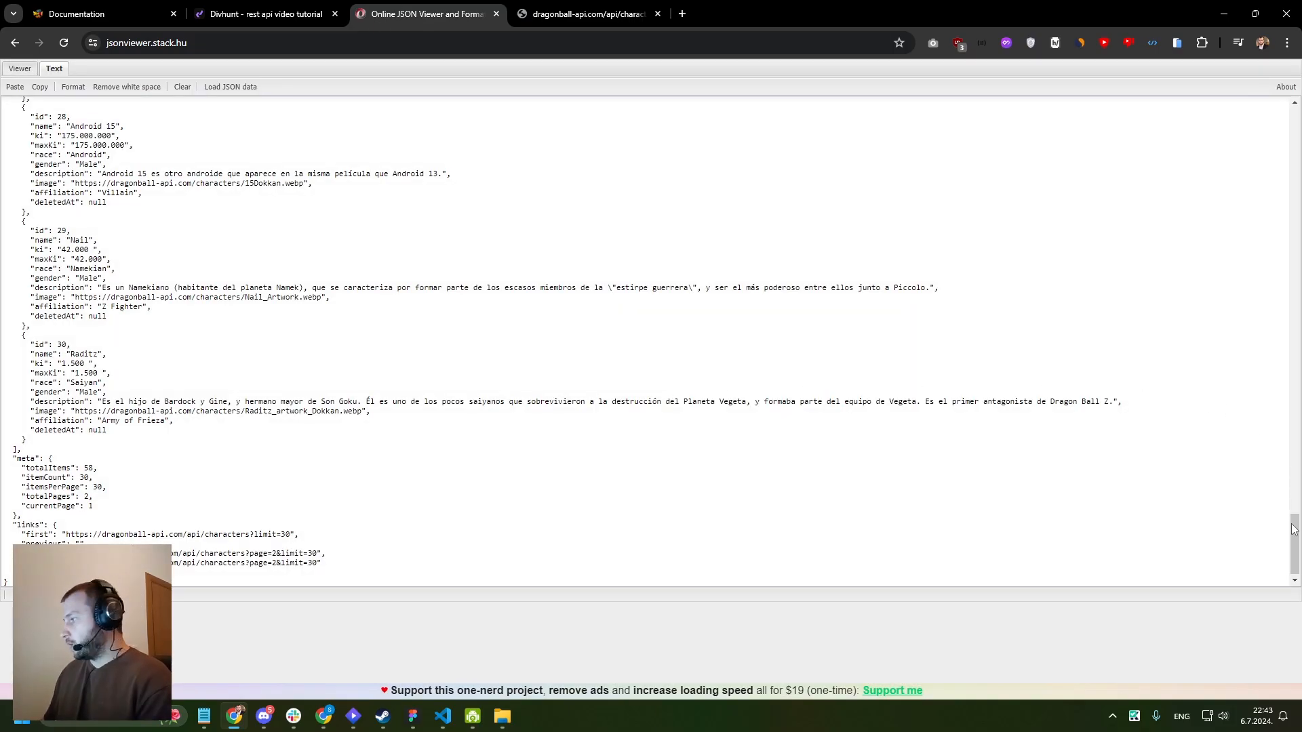
drag(1294, 542, 1289, 87)
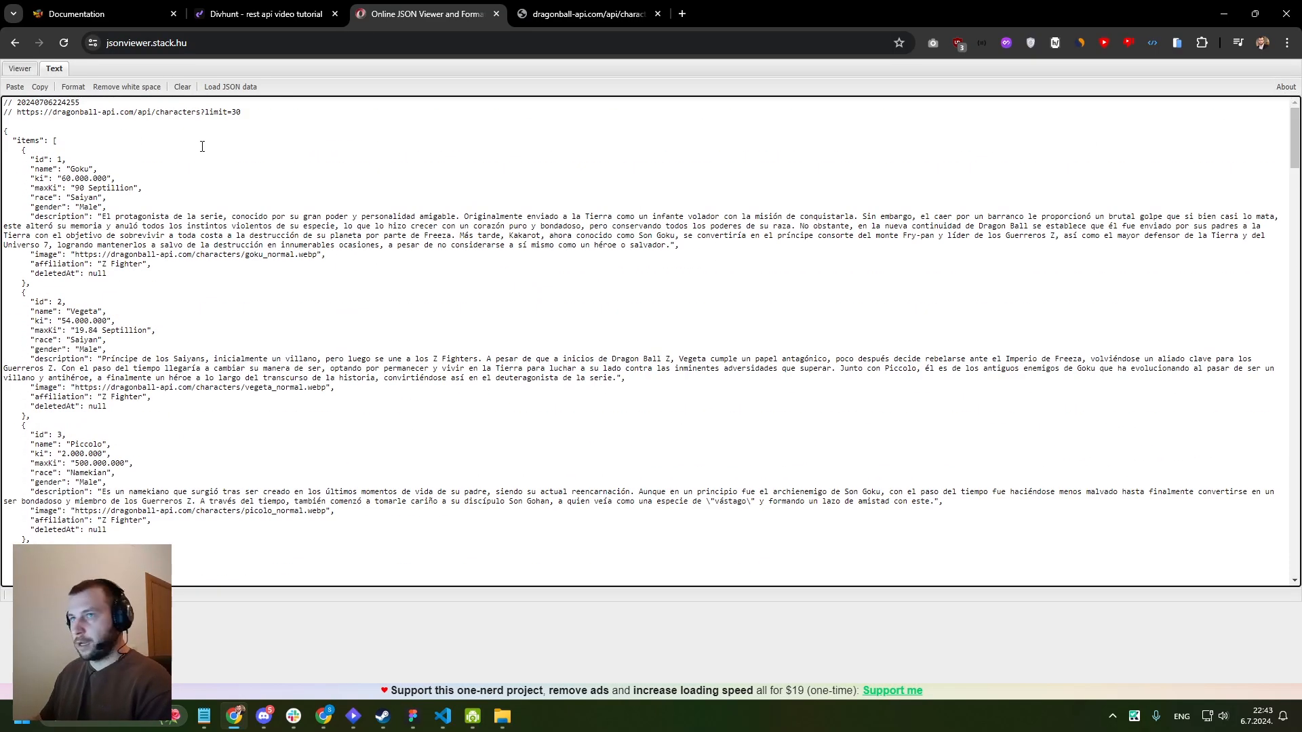
drag(249, 111, 4, 101)
key(BackSpace)
click(21, 68)
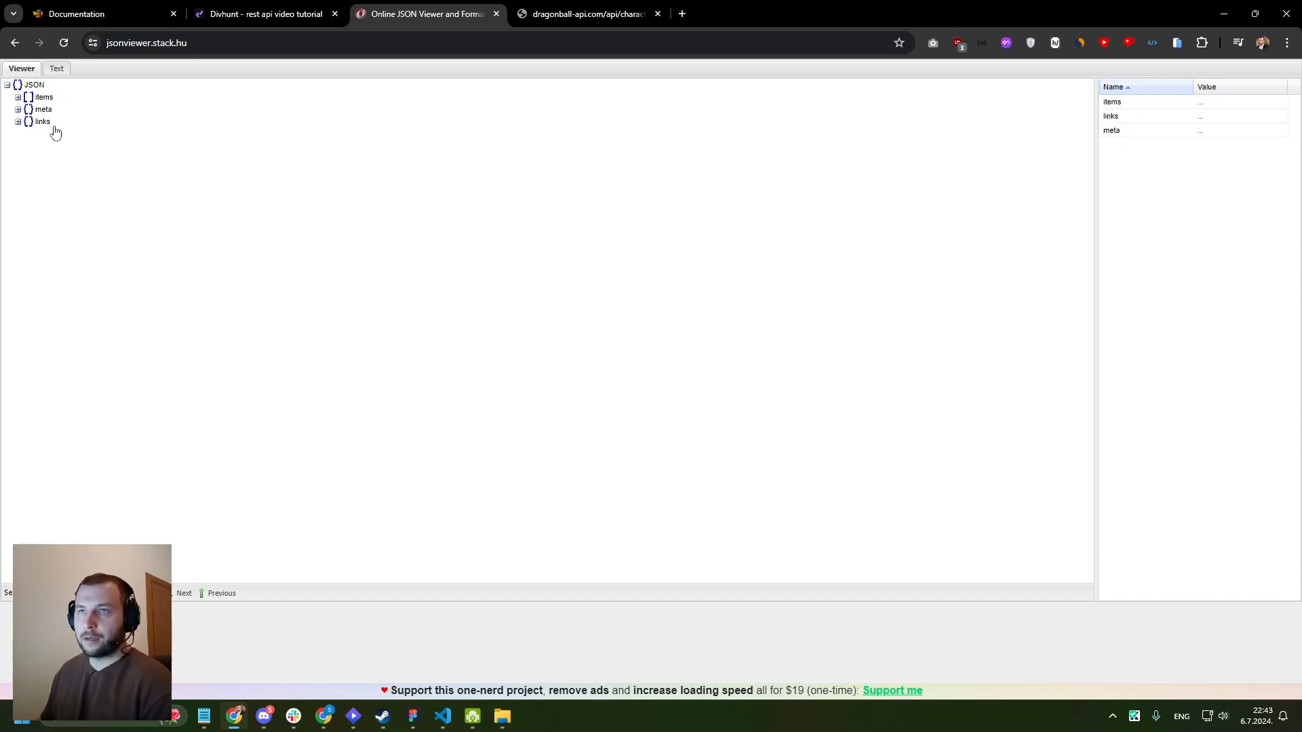
- Expand the items array in the JSON tree and inspect the fields of entry 4
click(19, 98)
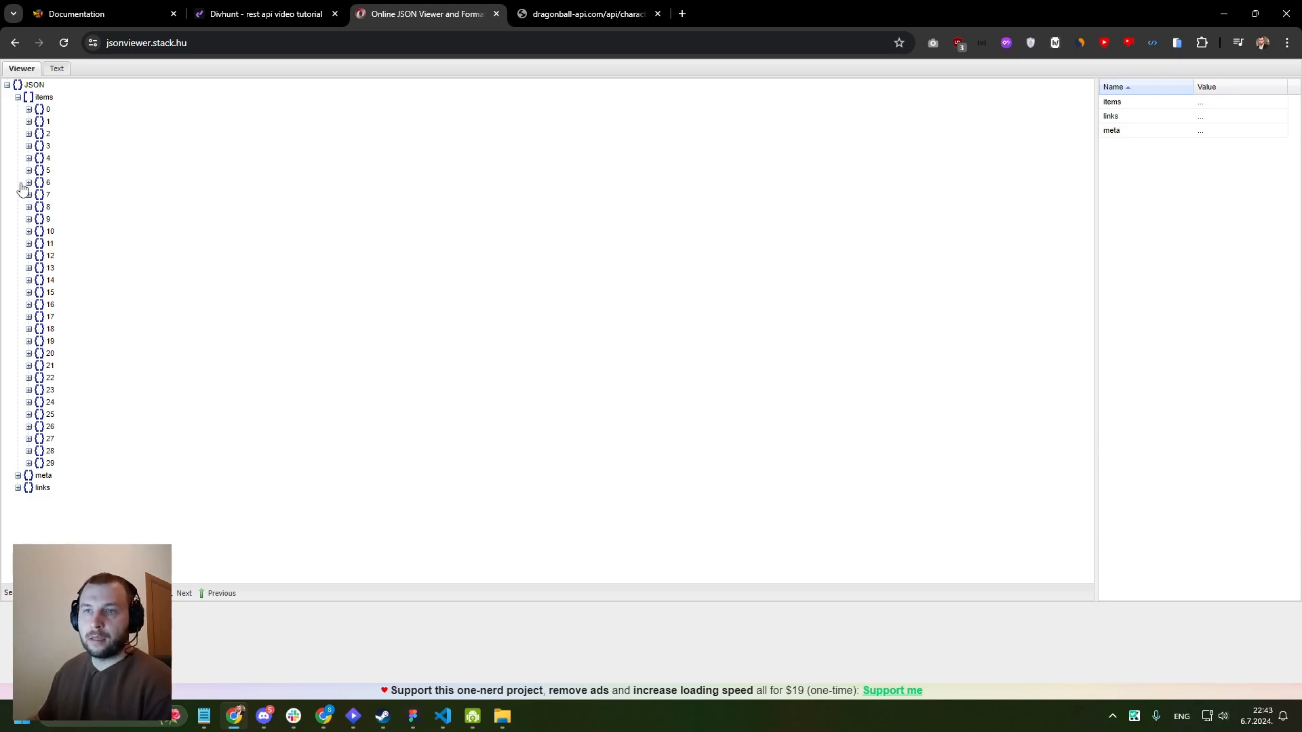
click(28, 159)
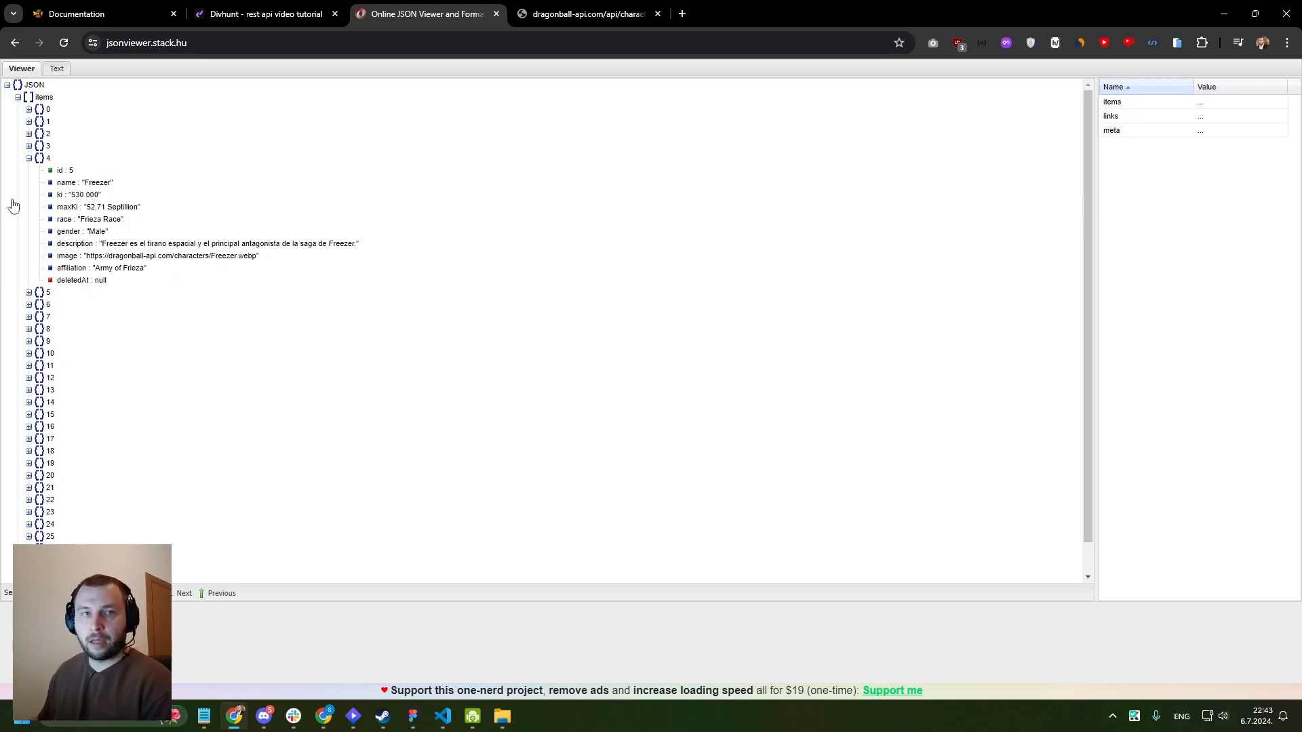
click(28, 159)
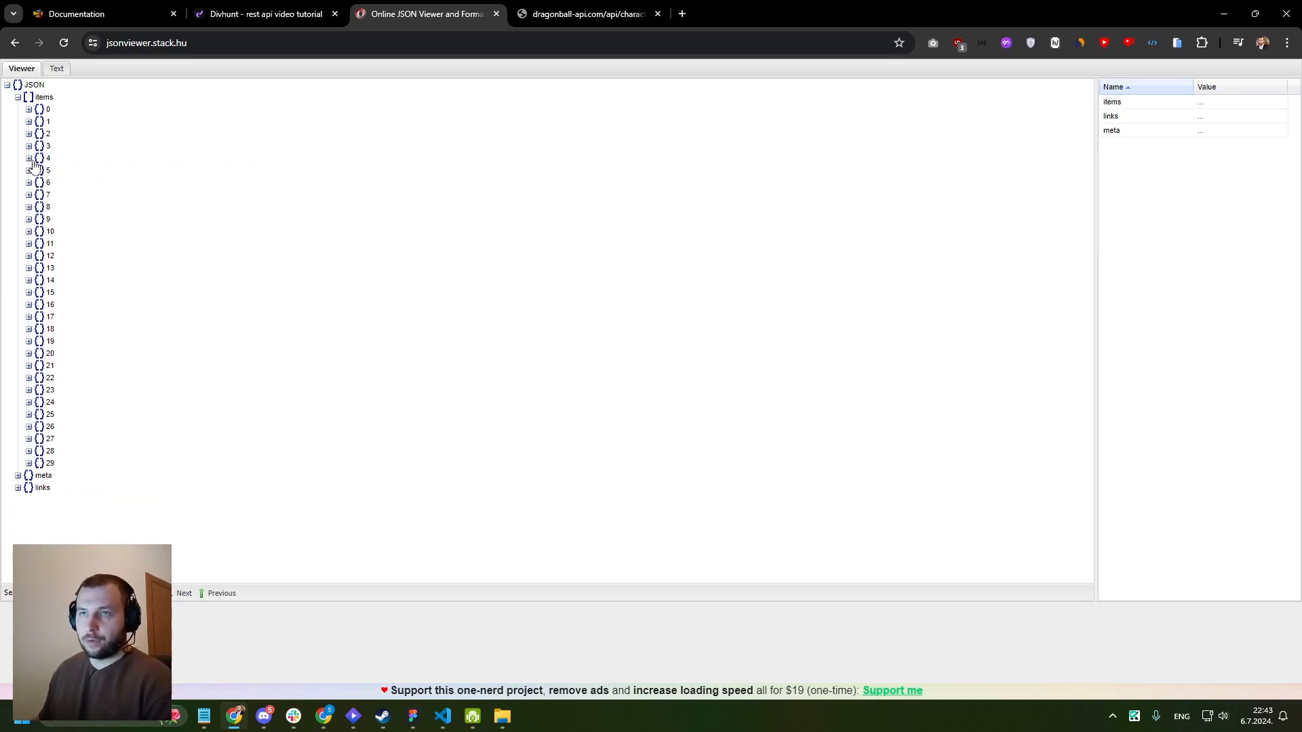
- Copy the characters?limit=30 request URL from the API response page and switch to the Divhunt builder
click(583, 13)
drag(292, 42, 102, 42)
key(ctrl+c)
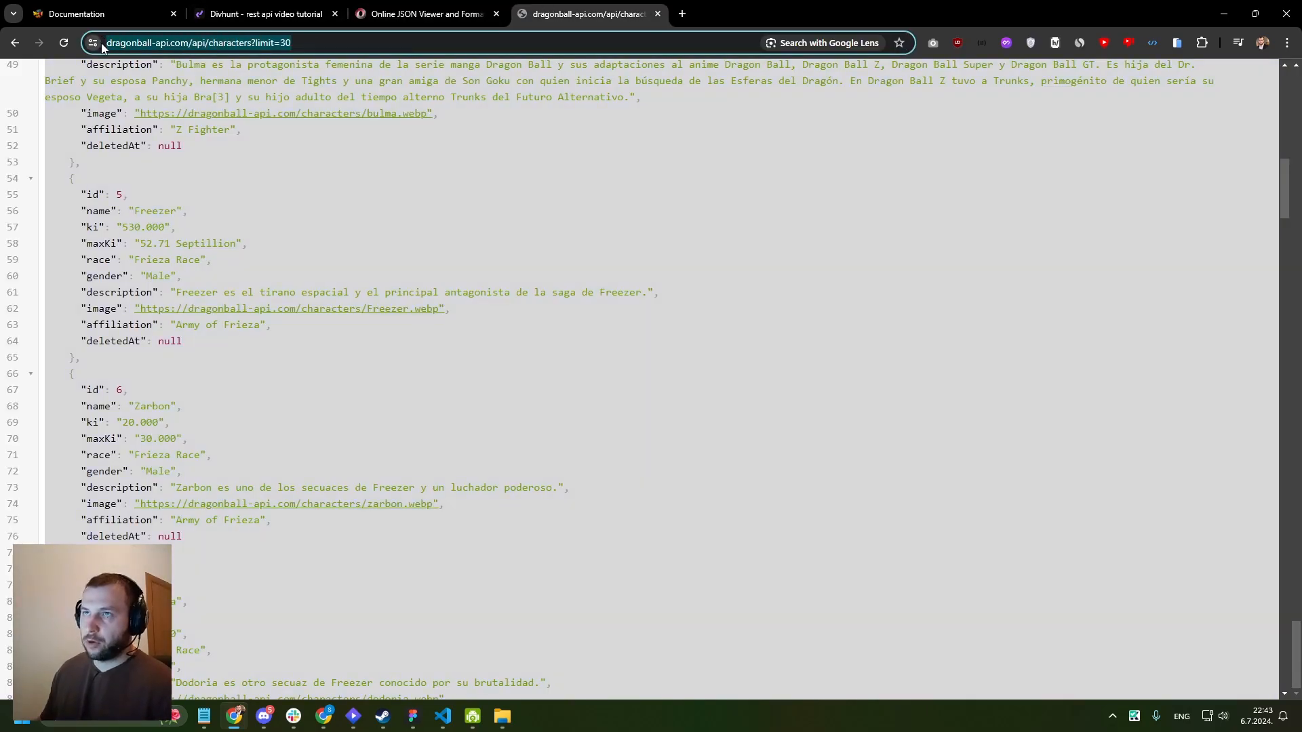
click(242, 16)
click(267, 195)
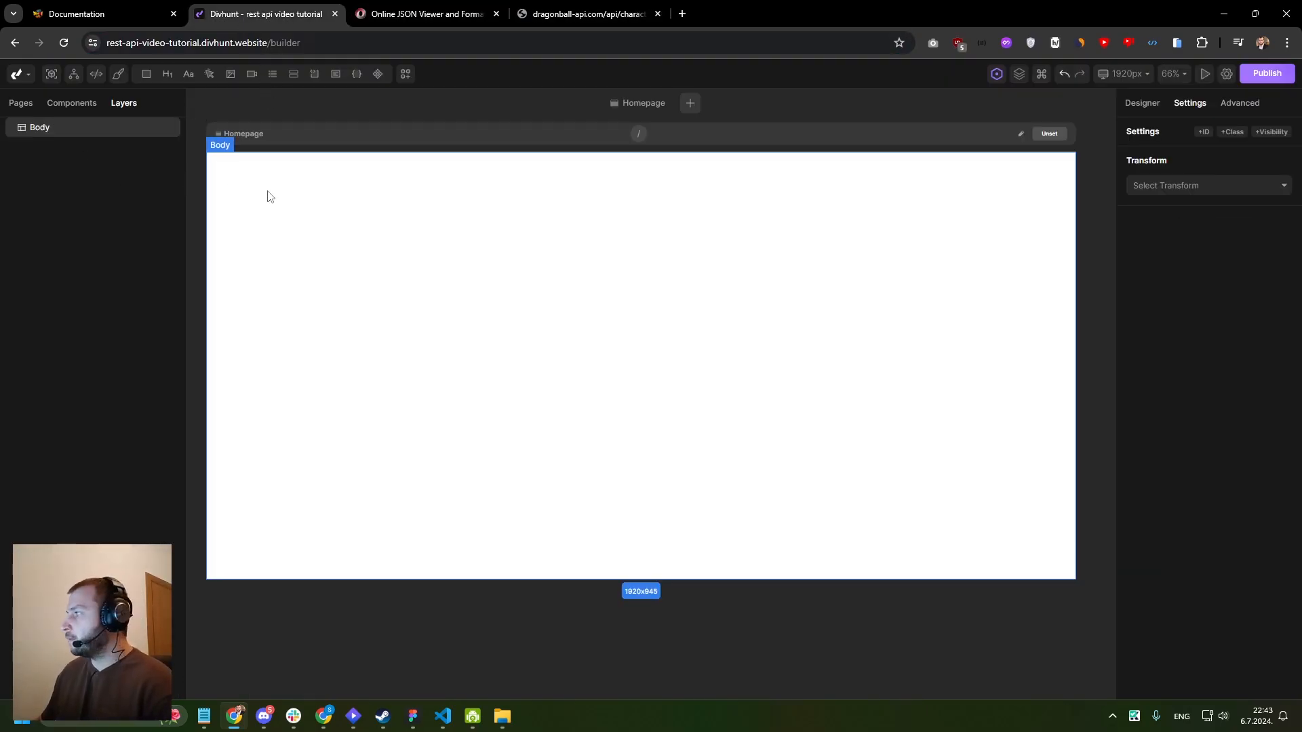
- Check the list of applications in the project settings and open the REST API area
click(1228, 74)
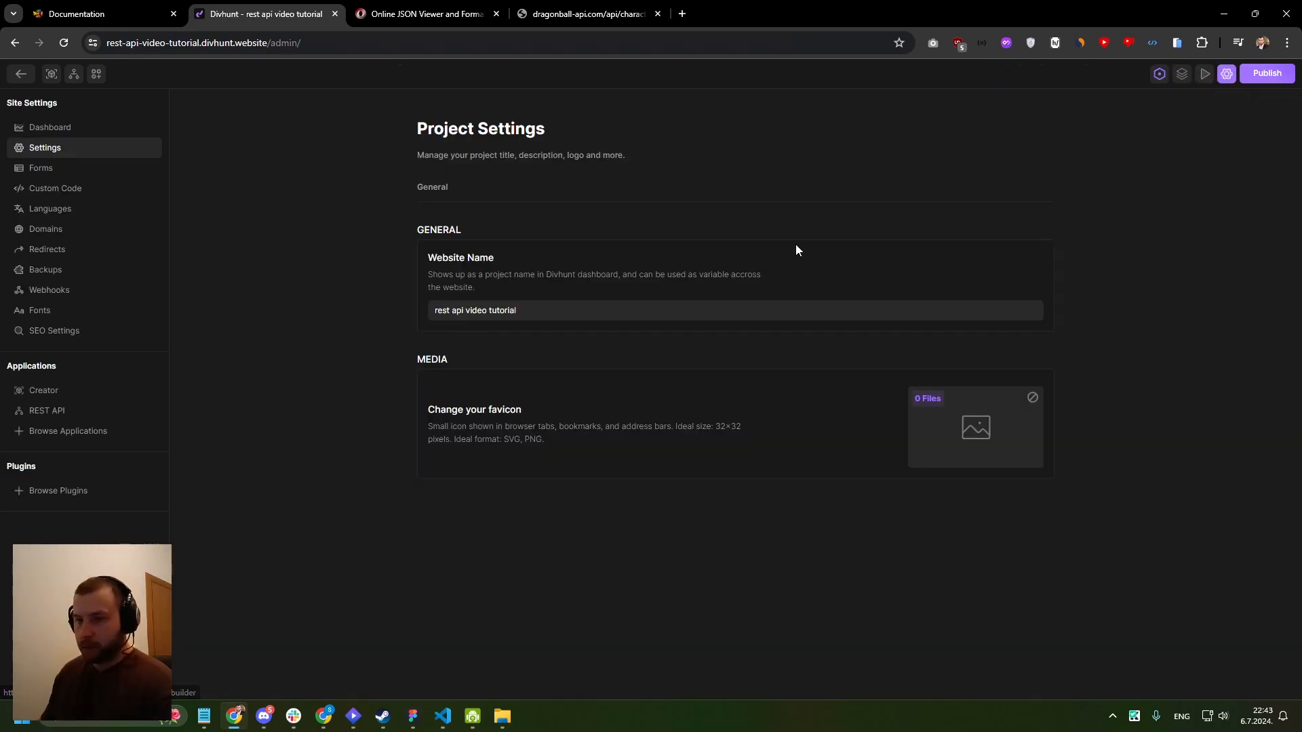
click(88, 432)
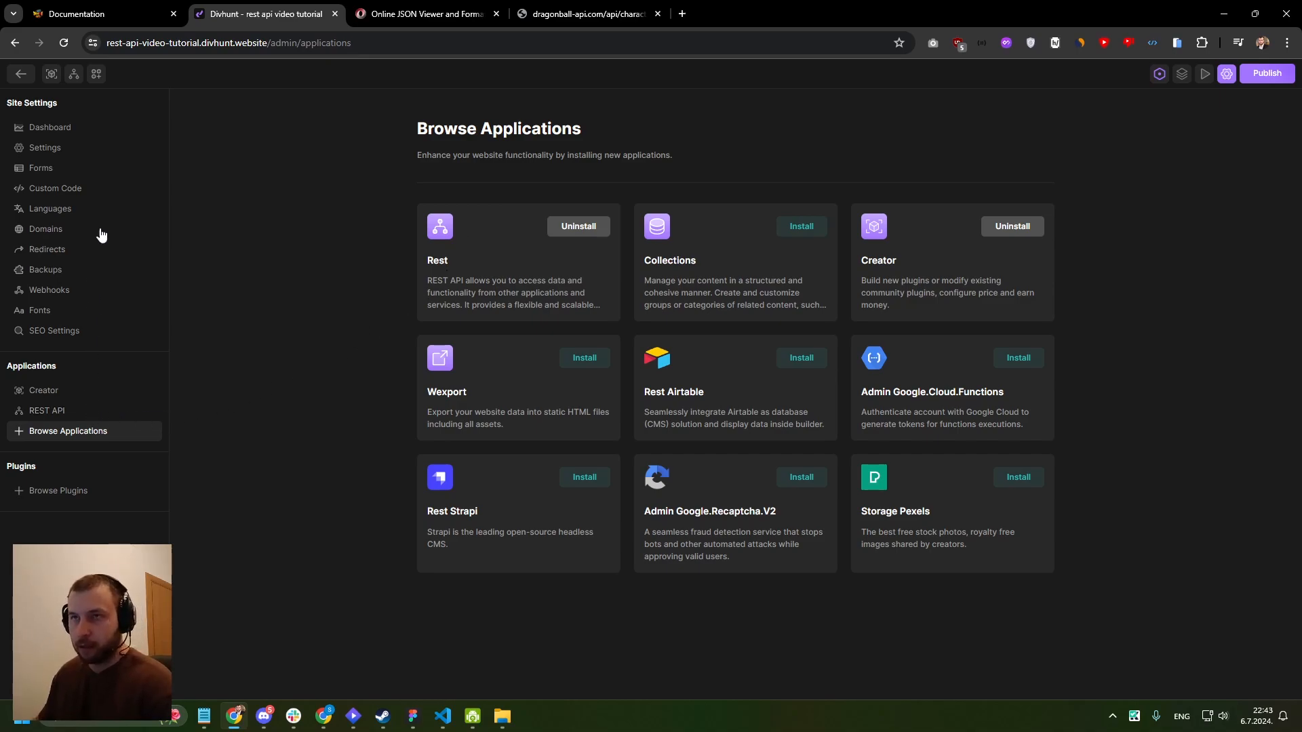
click(74, 80)
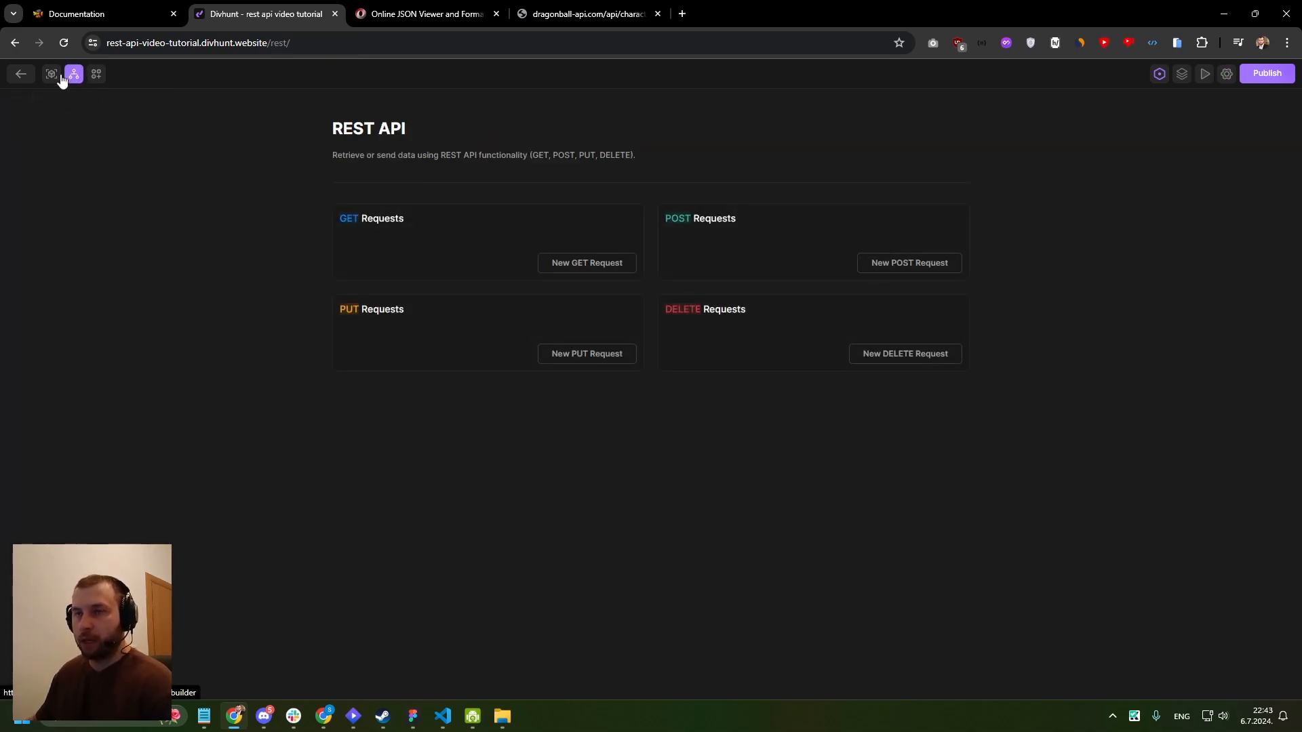
- Create a new GET request named GET ALL CHARS
drag(408, 216, 344, 208)
click(345, 205)
click(585, 266)
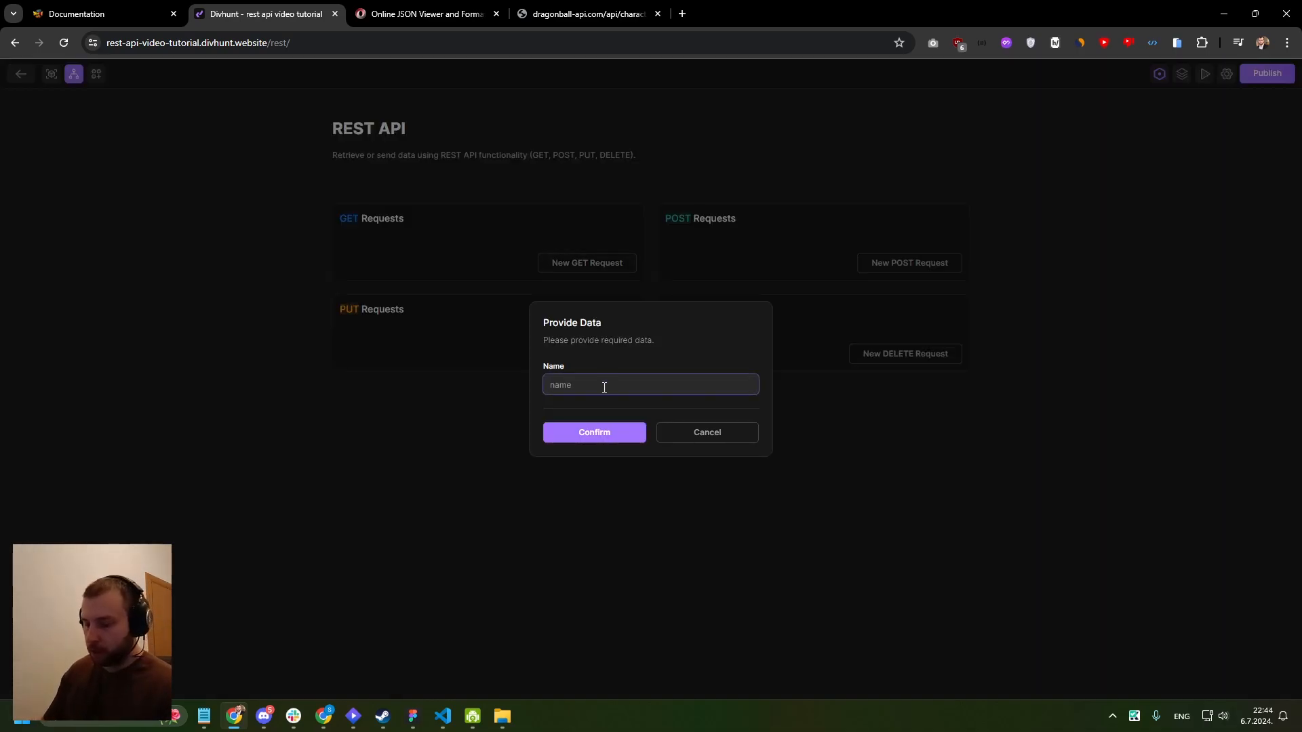
text(G)
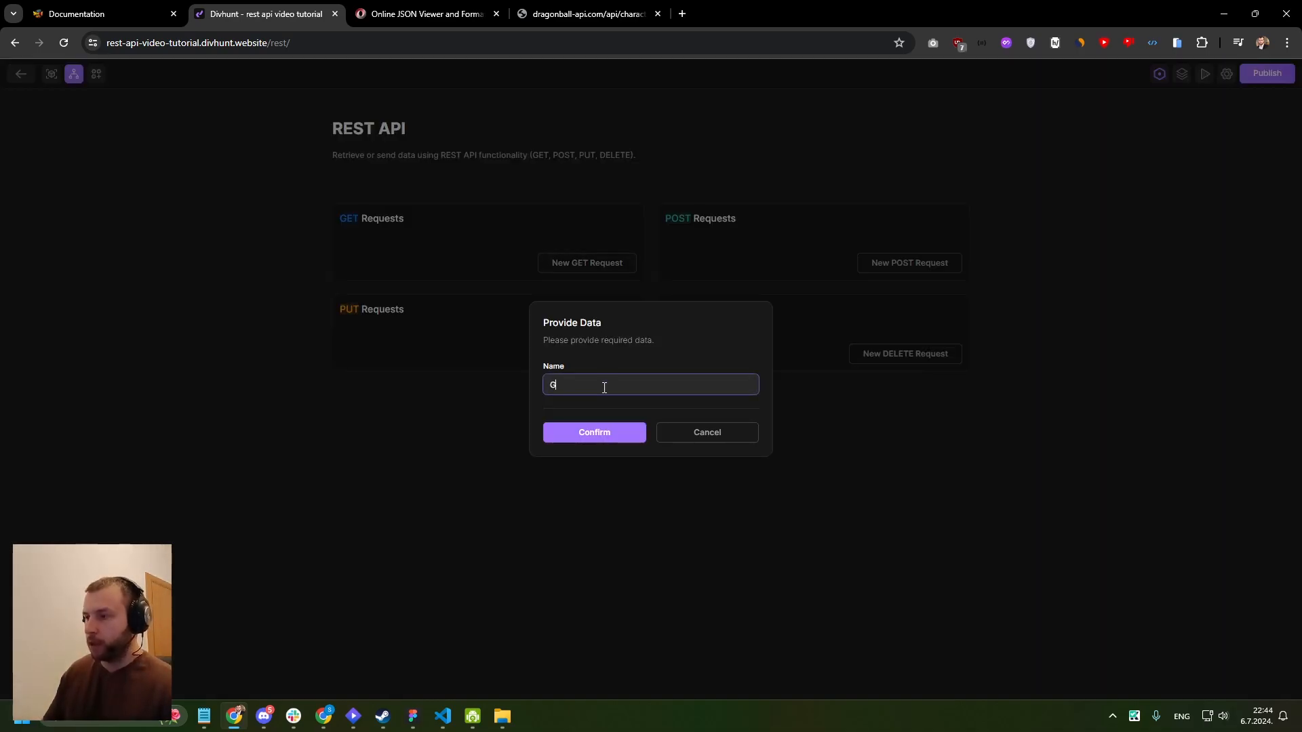
text(ET ALL CHARS)
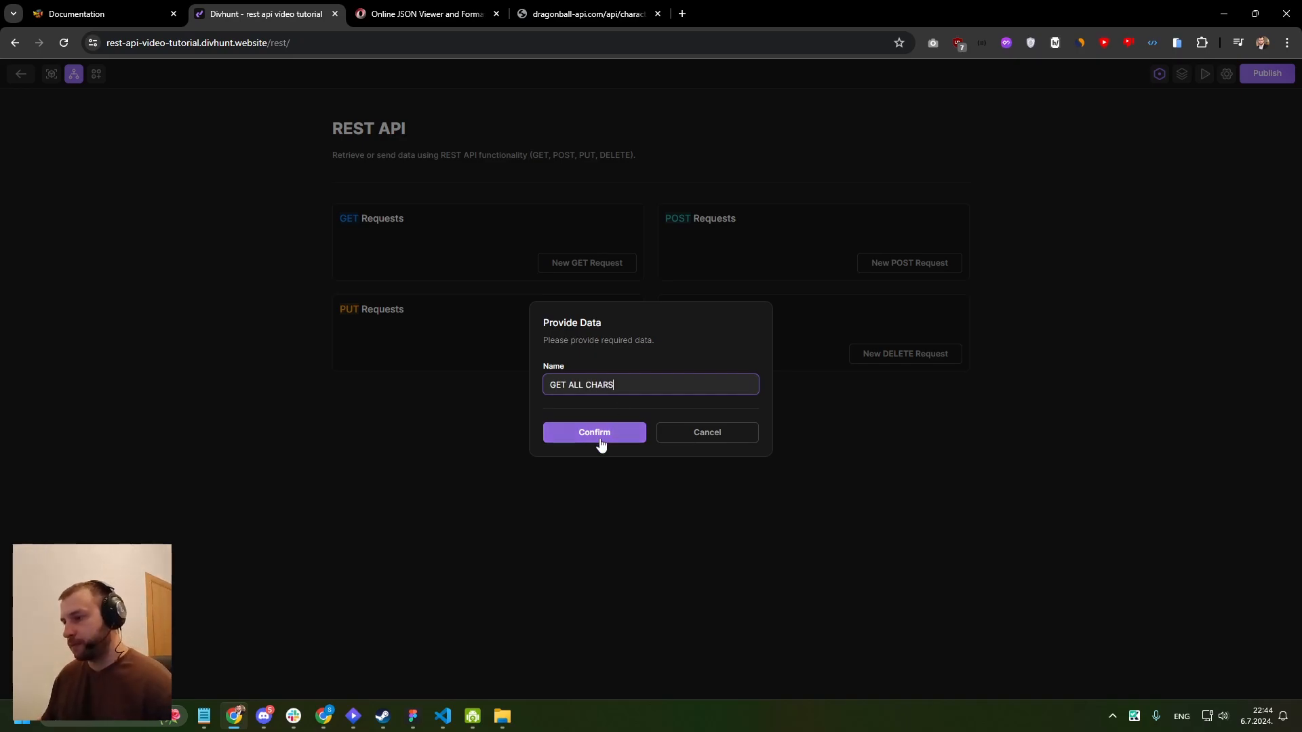
click(600, 438)
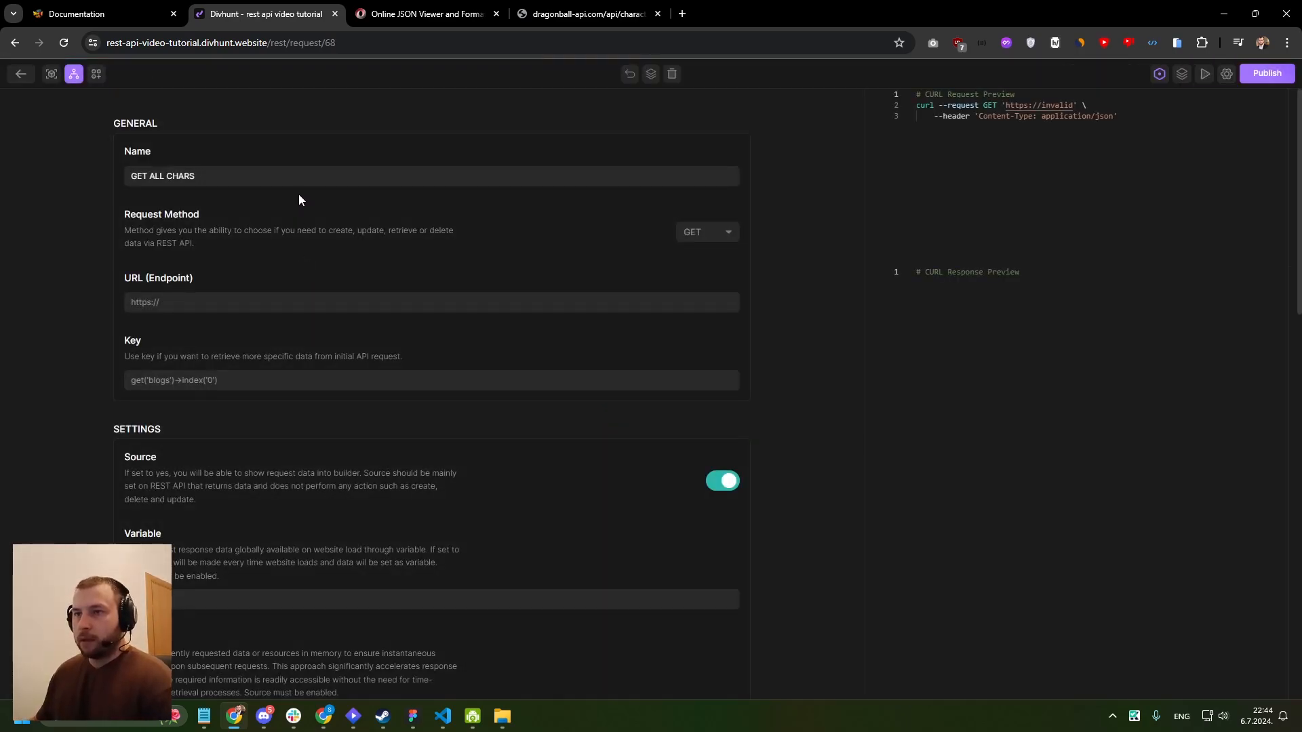
- Examine the request's configuration options, including body data, params, headers, properties, conditions, variable and cache
scroll(299, 203, down, 5)
scroll(299, 216, down, 10)
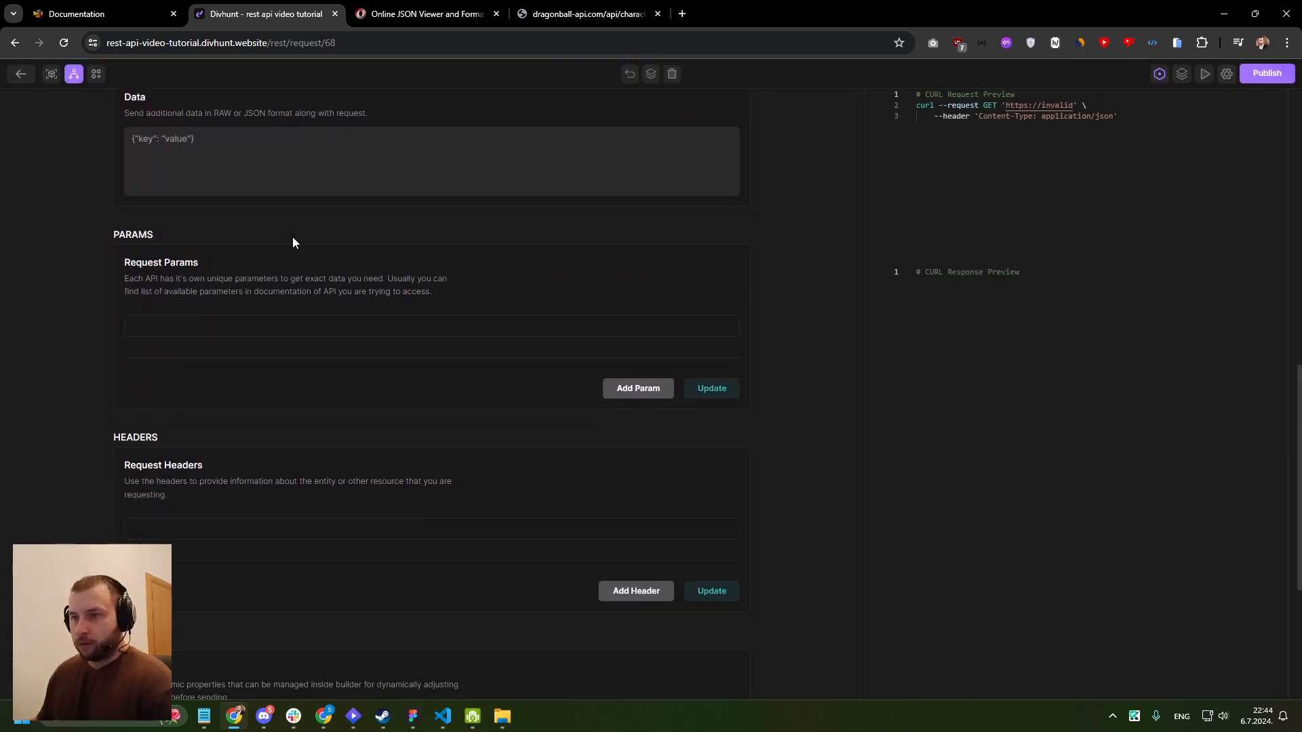
scroll(176, 245, up, 2)
scroll(177, 299, down, 2)
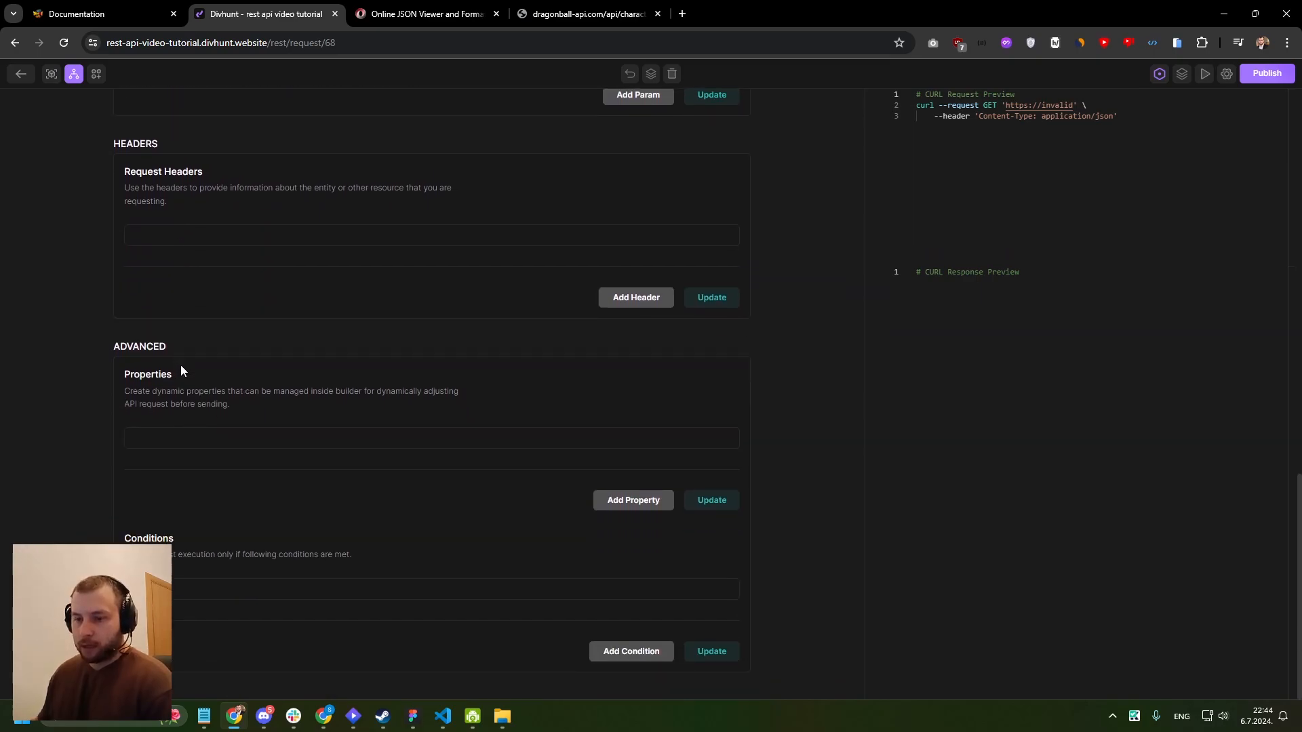
drag(124, 375, 232, 405)
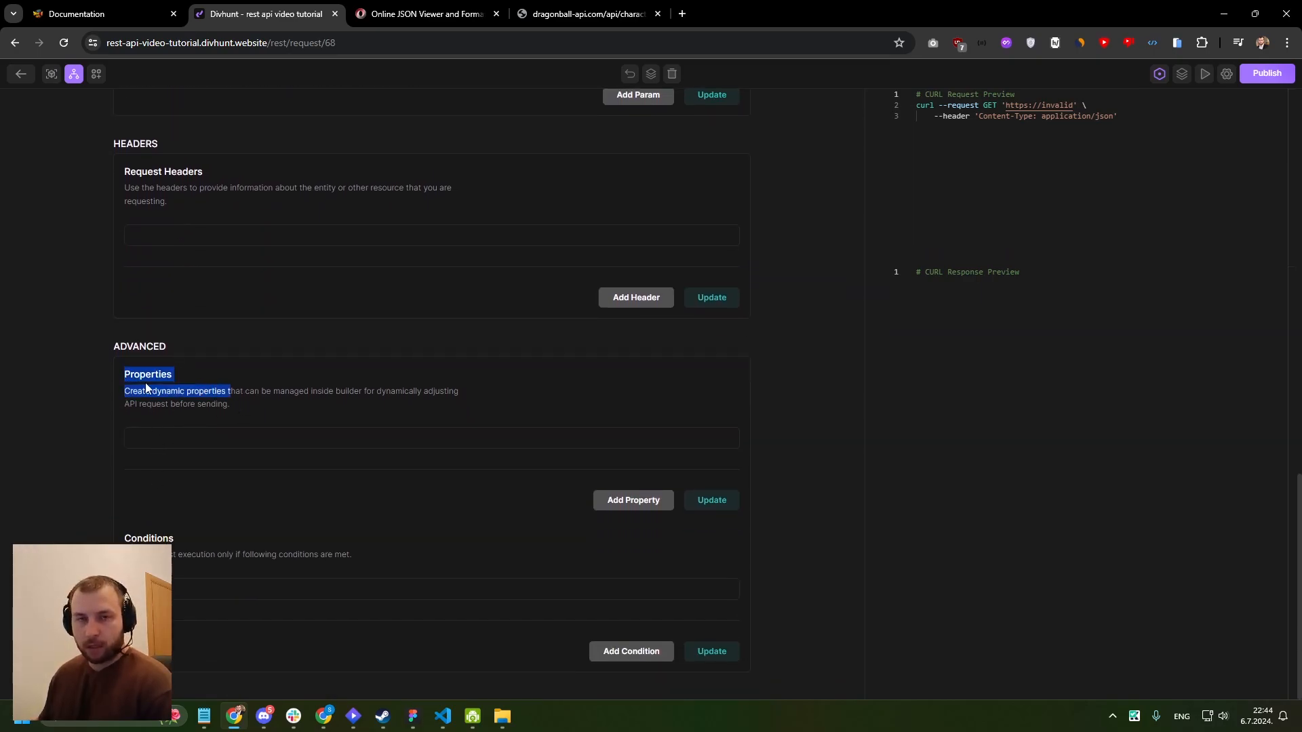
click(126, 375)
drag(126, 374, 231, 404)
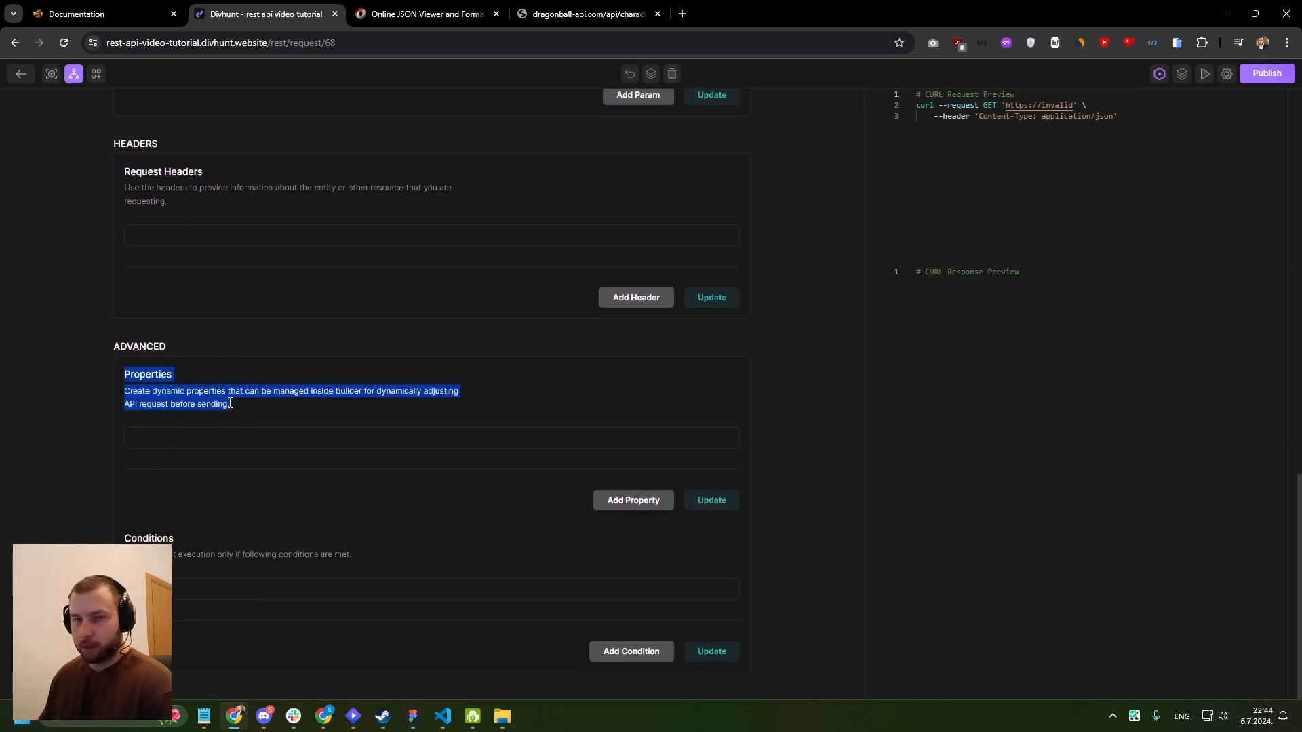
scroll(231, 404, up, 6)
drag(124, 375, 199, 379)
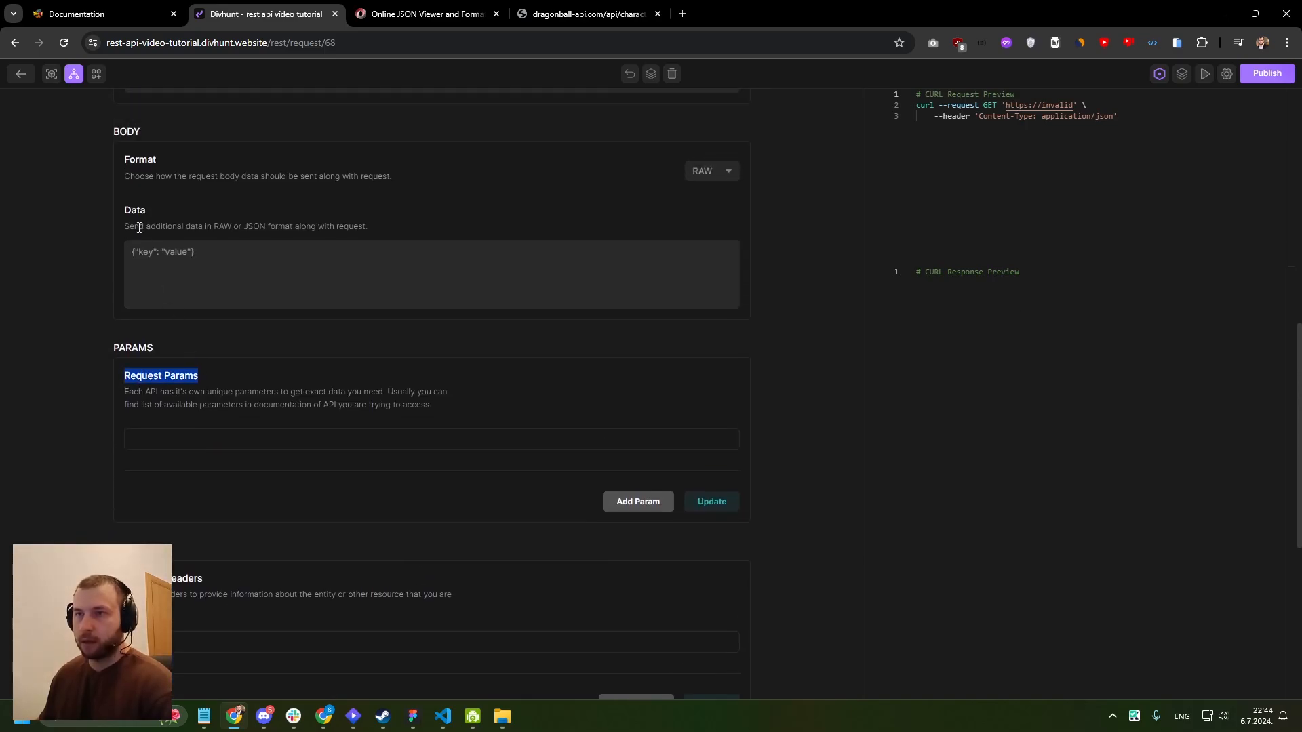
drag(125, 211, 235, 279)
click(145, 216)
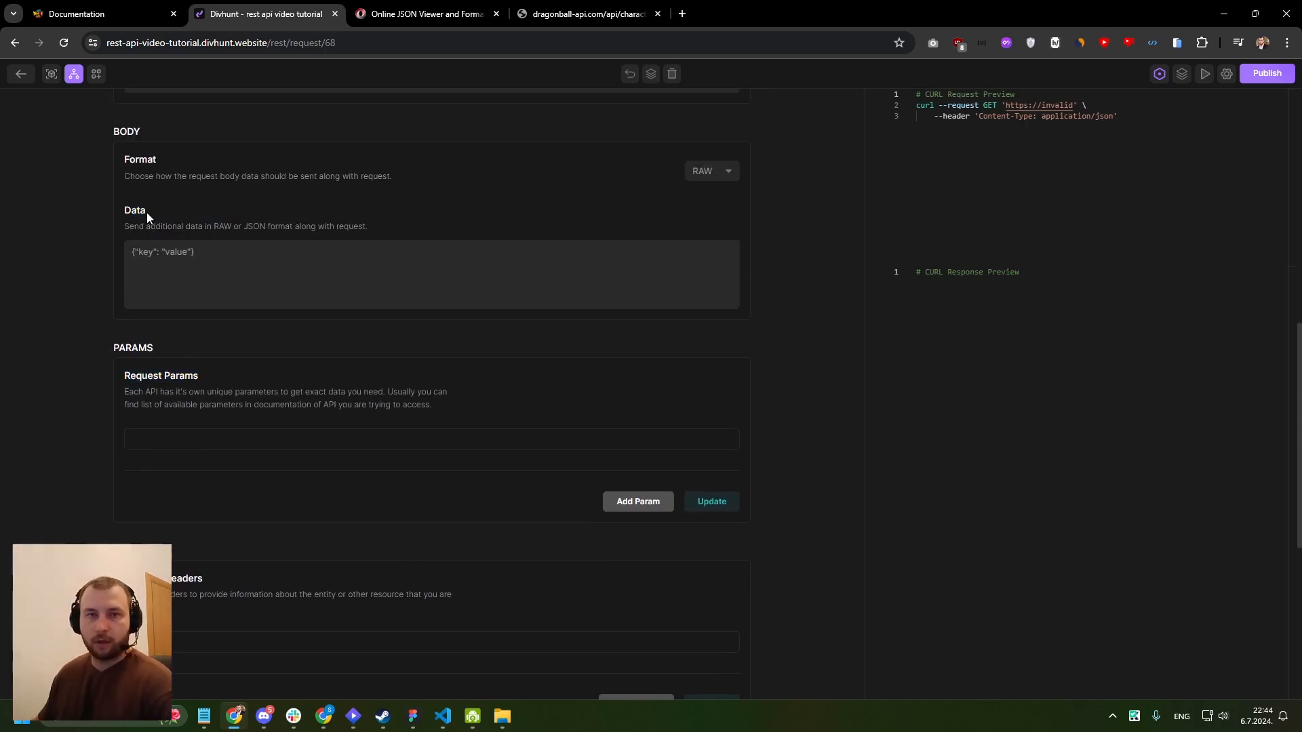
scroll(202, 269, up, 7)
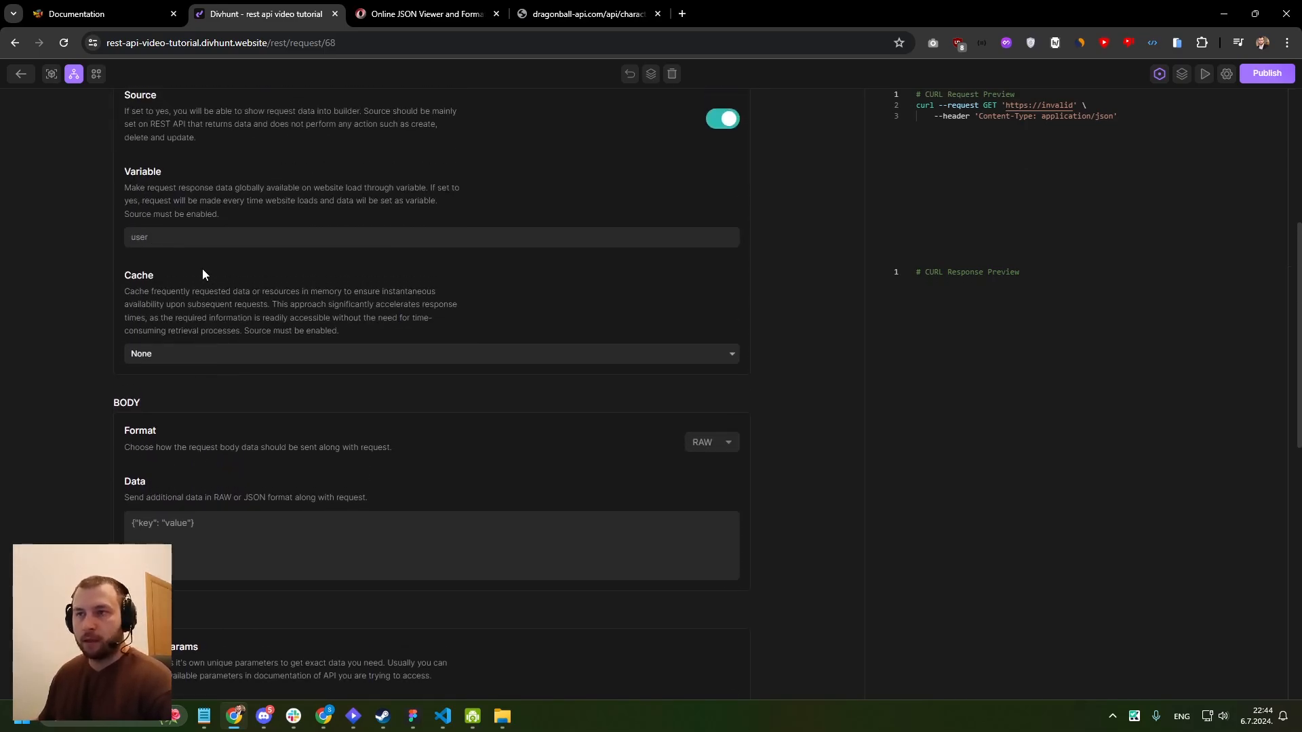
scroll(213, 251, up, 1)
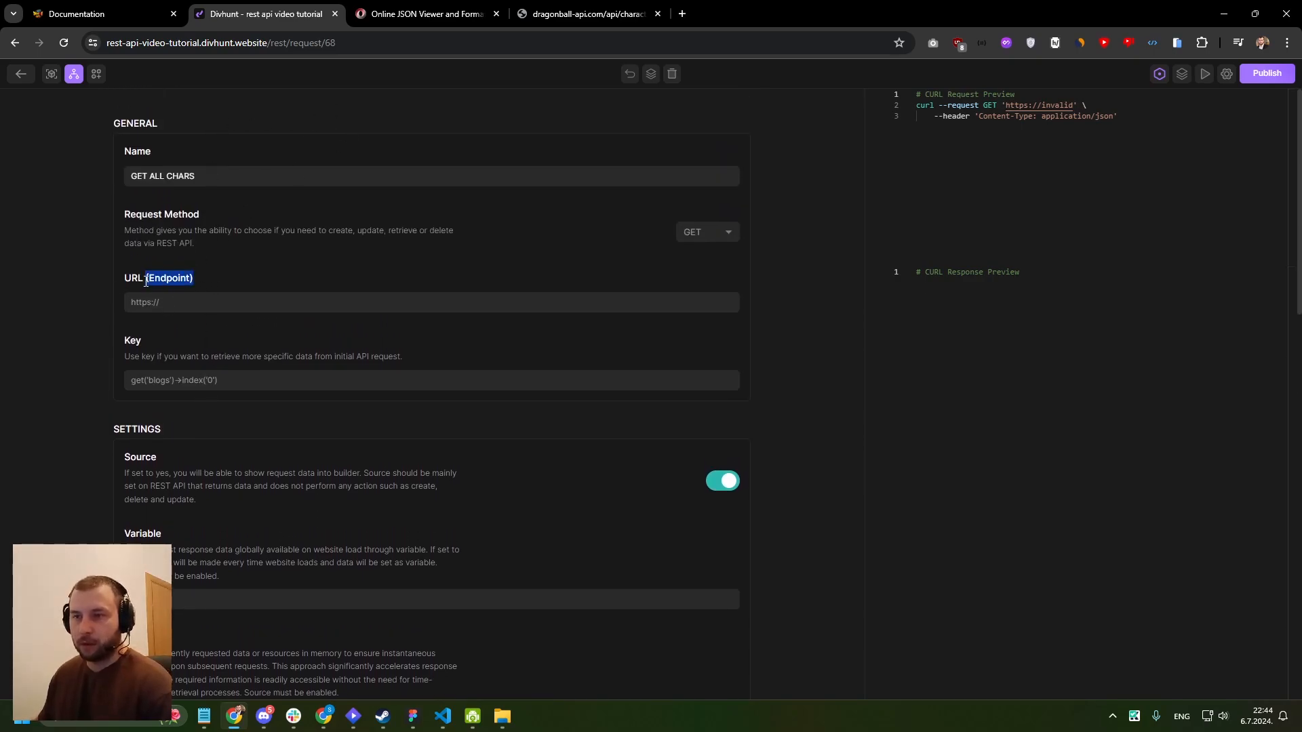
click(175, 299)
key(ctrl+v)
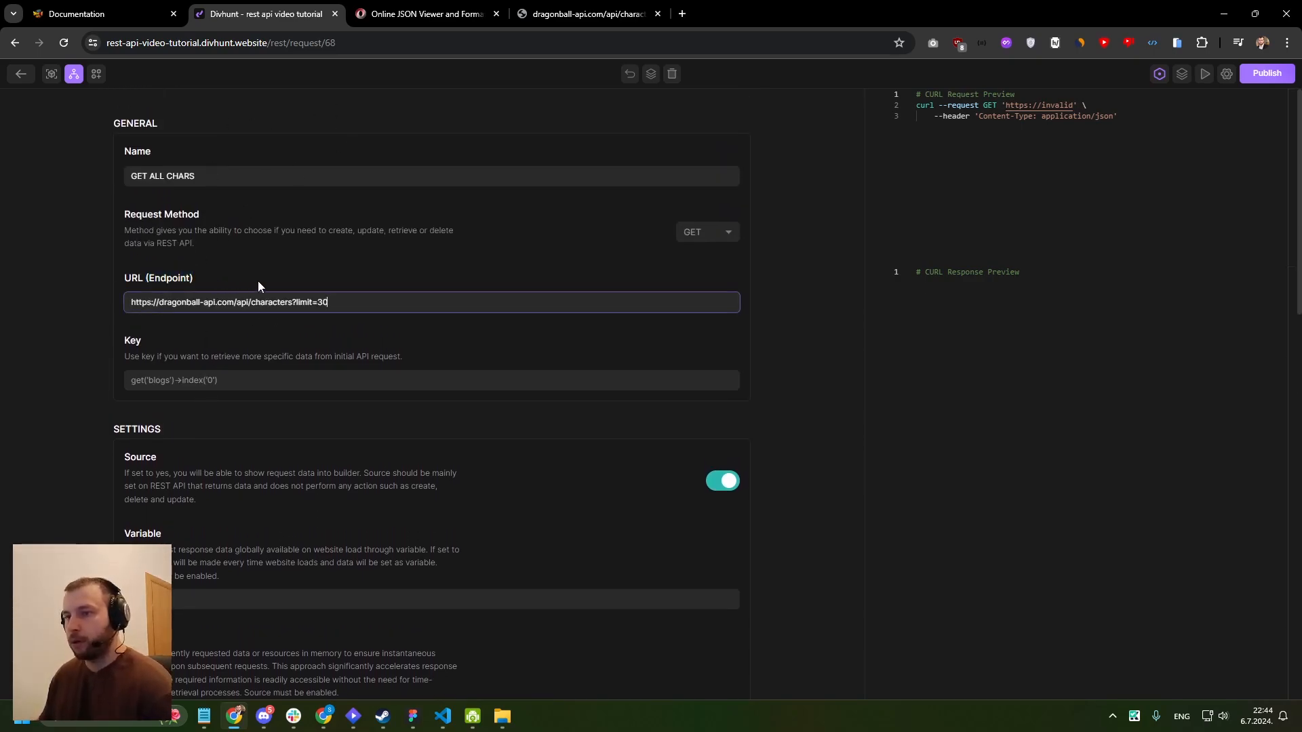
click(651, 75)
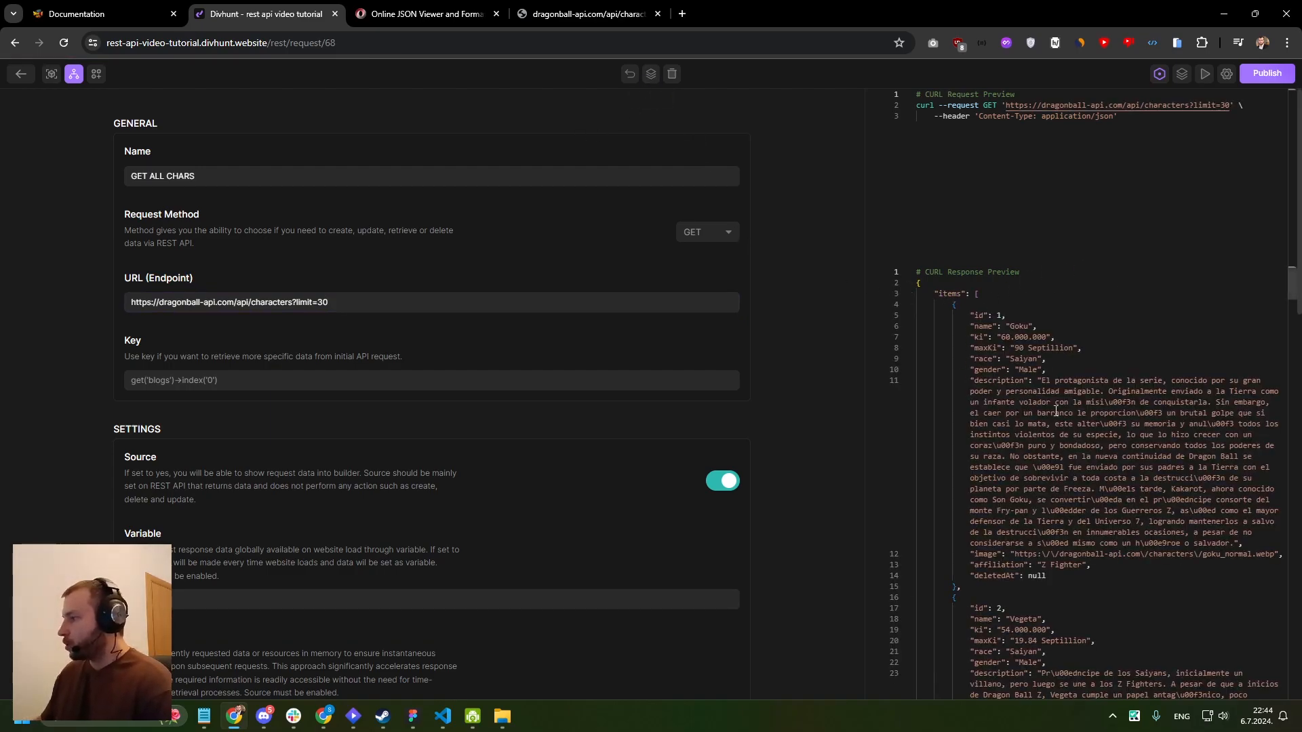
- Examine the items key in the response preview and compare it with the structure in the Online JSON Viewer
scroll(1297, 295, down, 3)
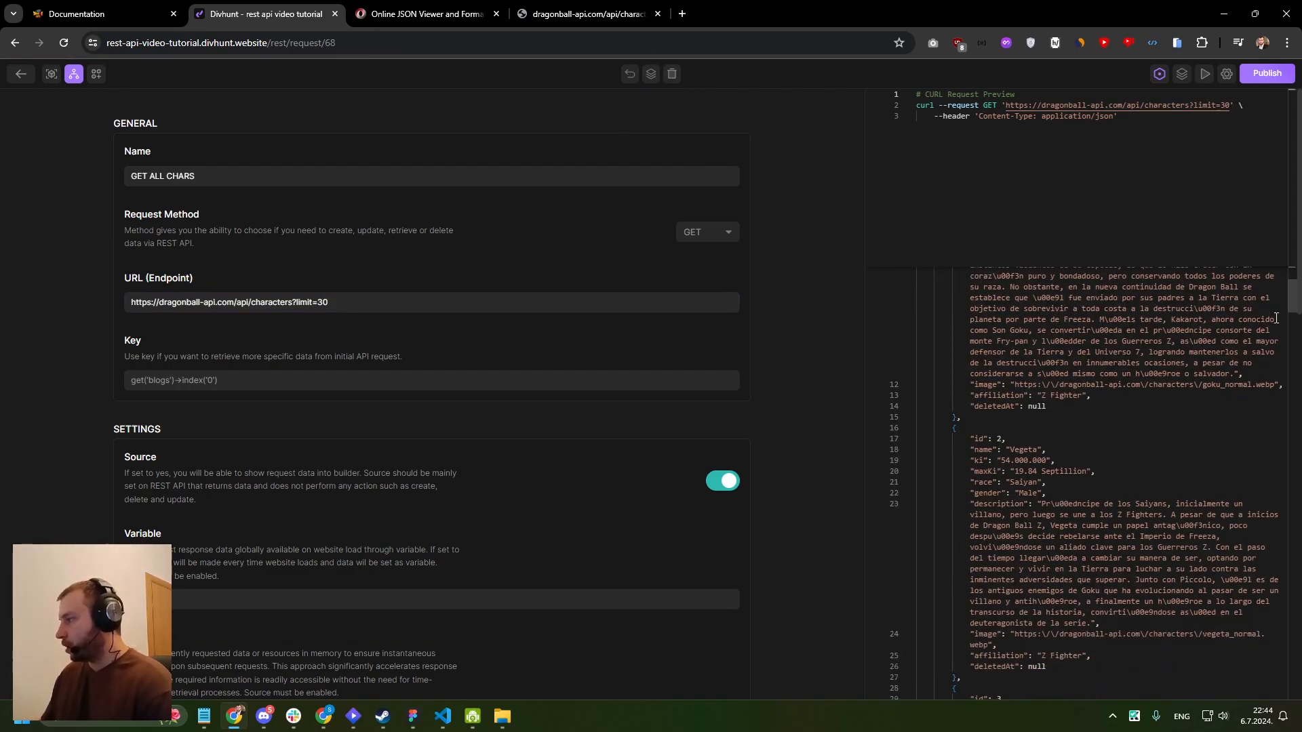
mouse_move(1297, 295)
mouse_down()
mouse_move(1288, 564)
mouse_move(1291, 282)
mouse_up()
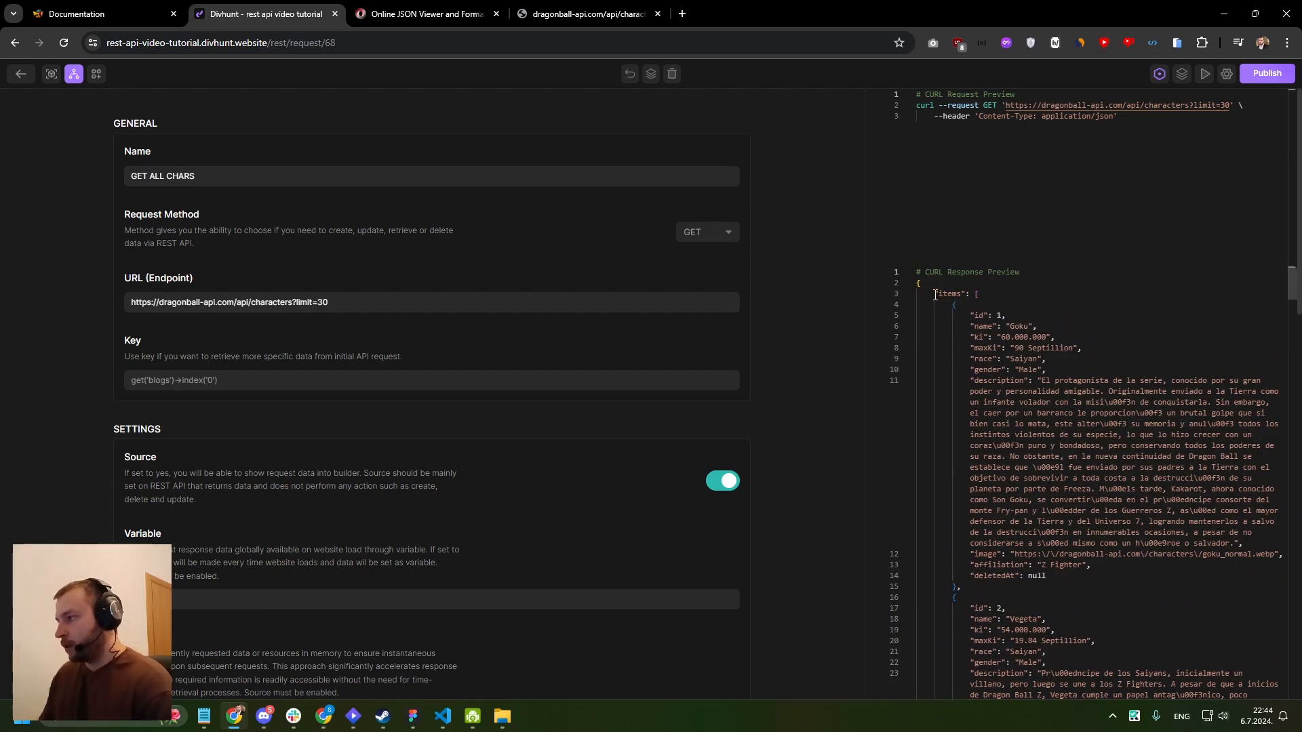
drag(934, 294, 964, 294)
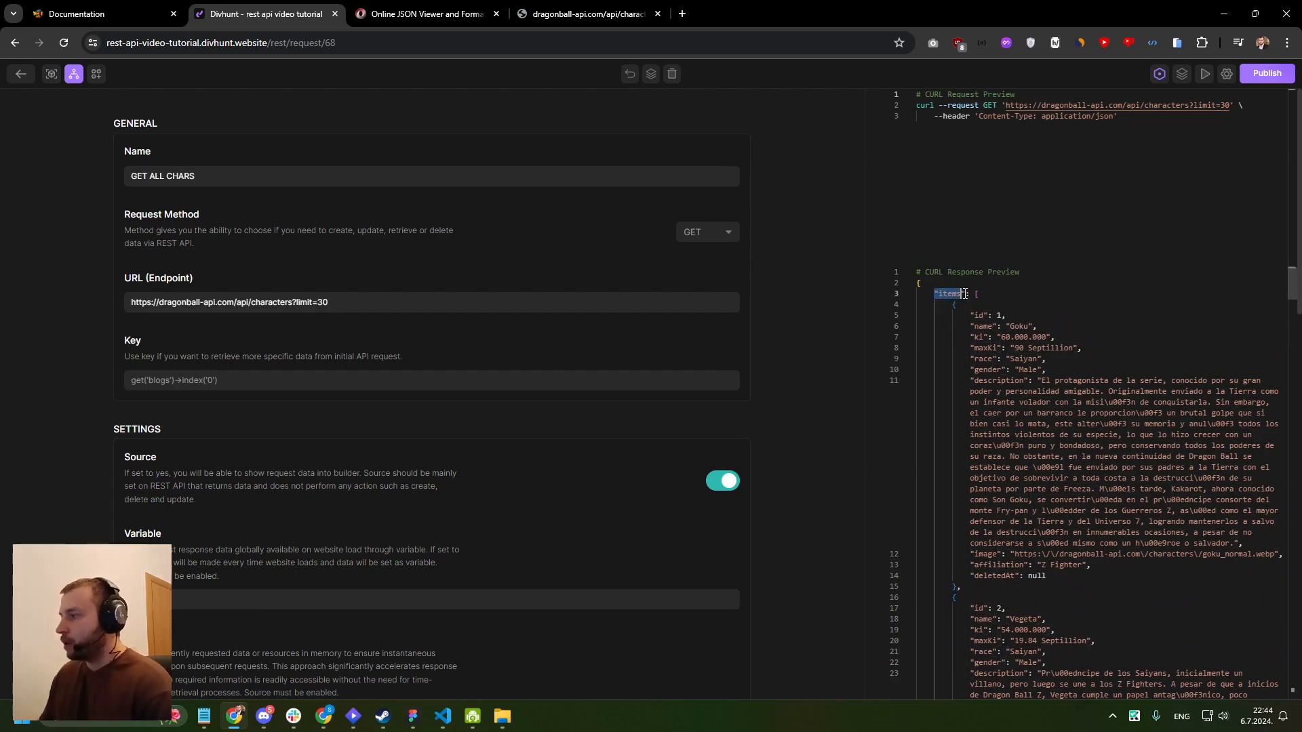
click(407, 15)
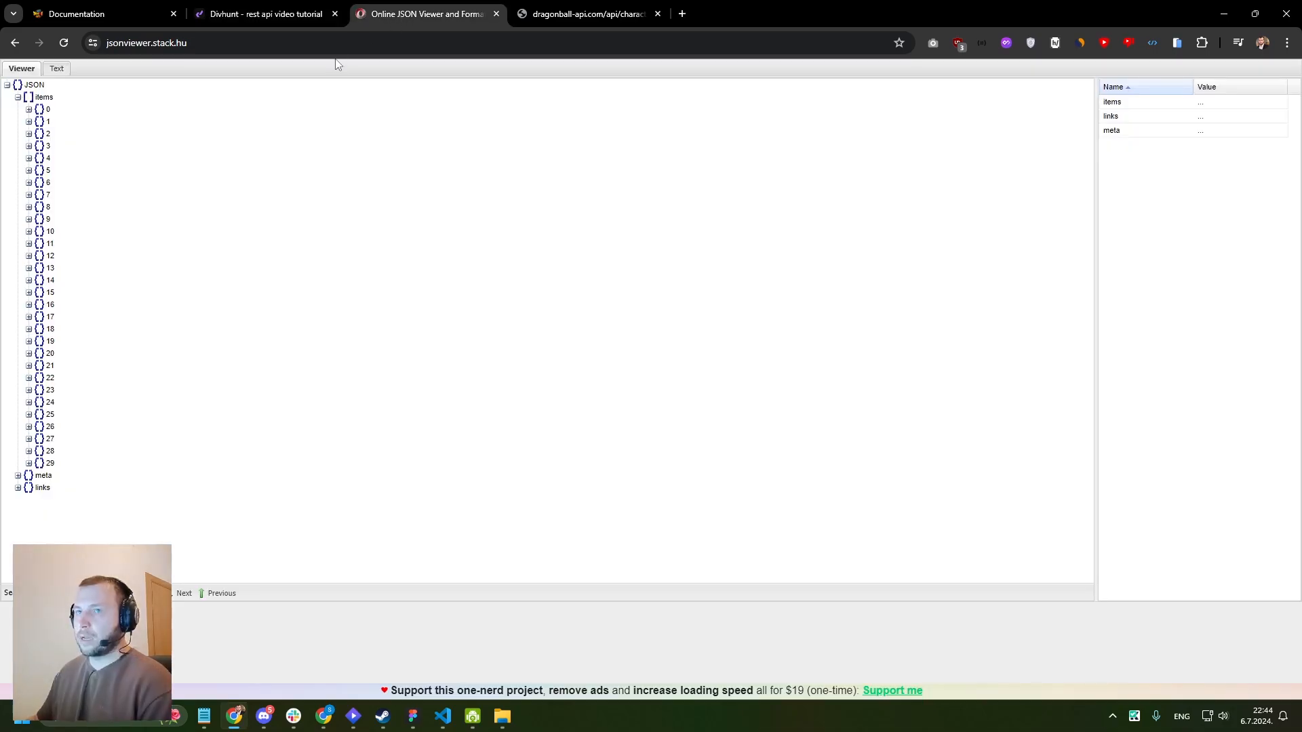
click(18, 97)
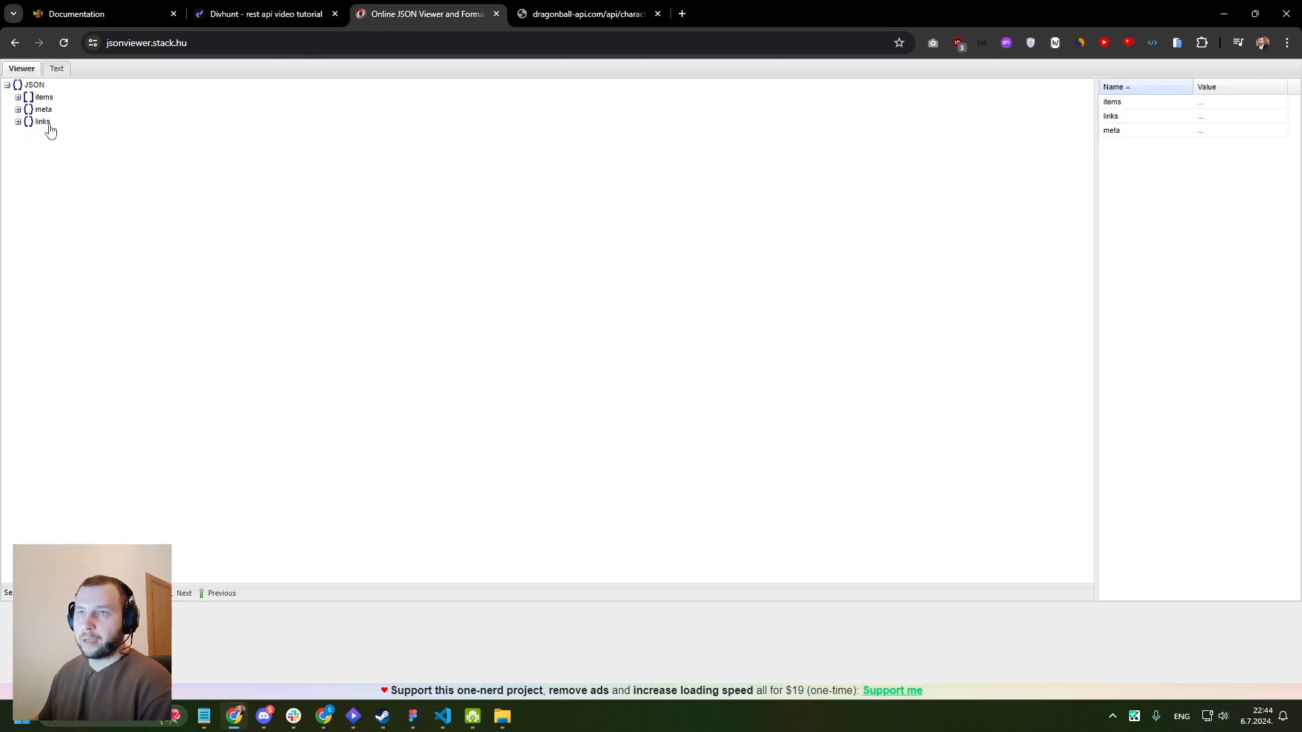
click(17, 97)
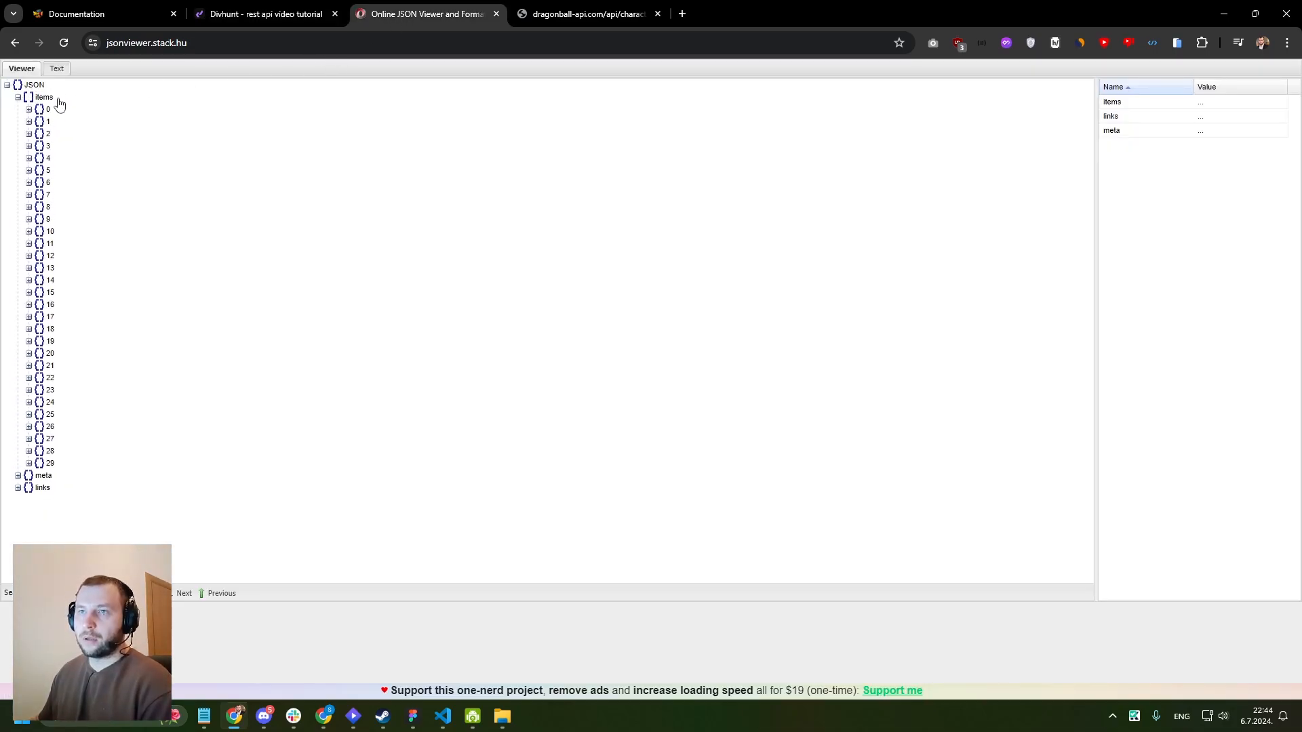
- Return to the Divhunt request, set its key to get('items'), and save it
click(218, 25)
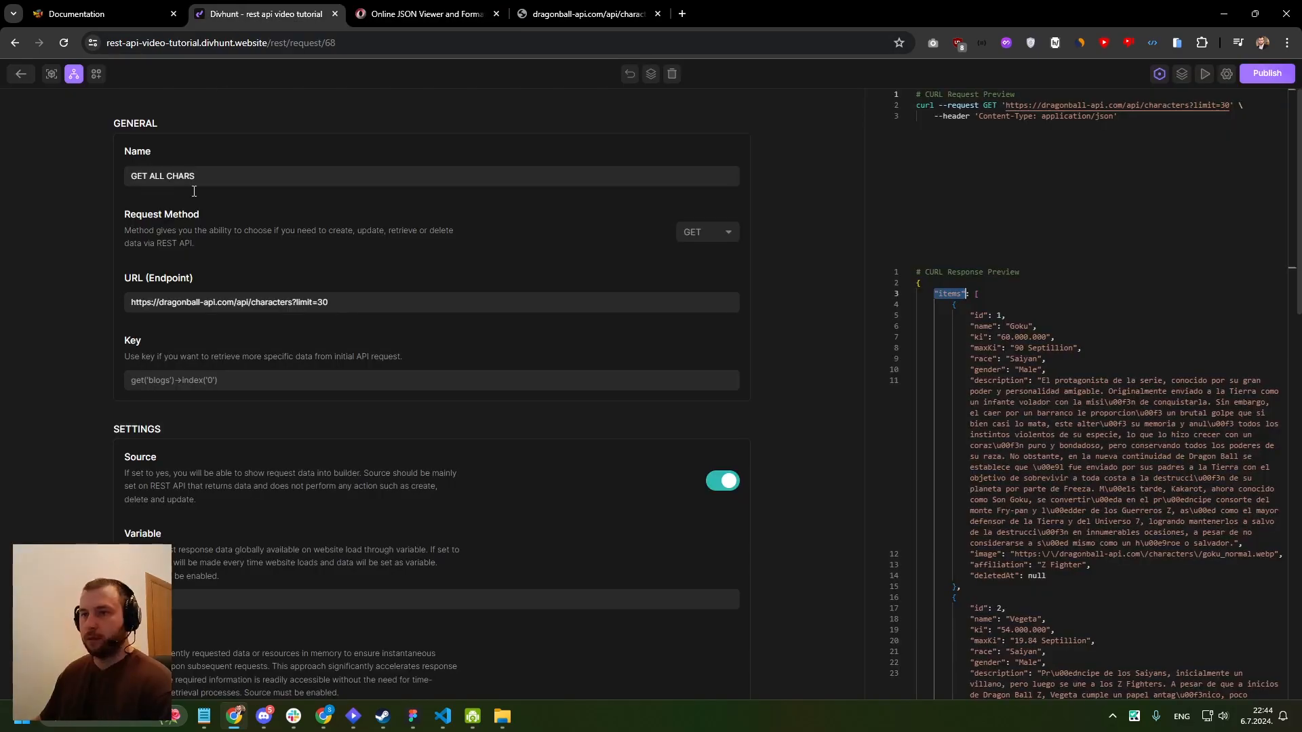
click(170, 382)
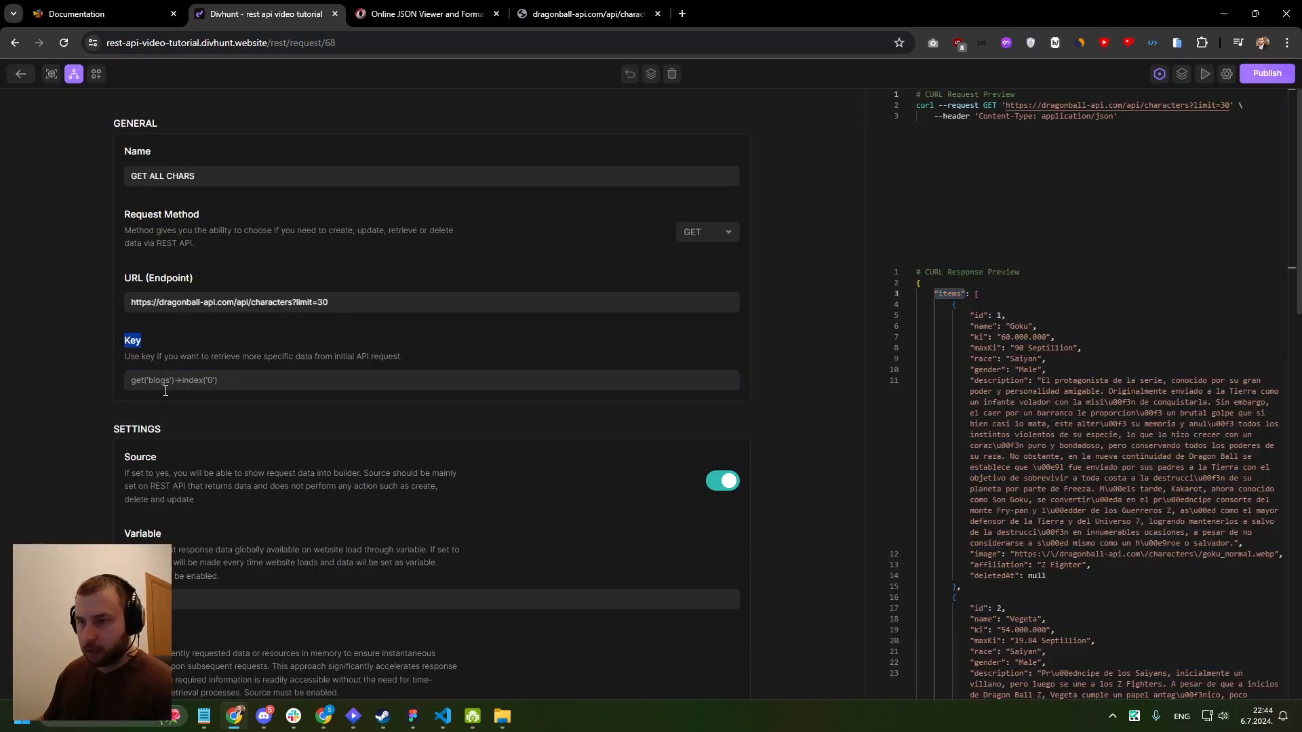
text(get('items)
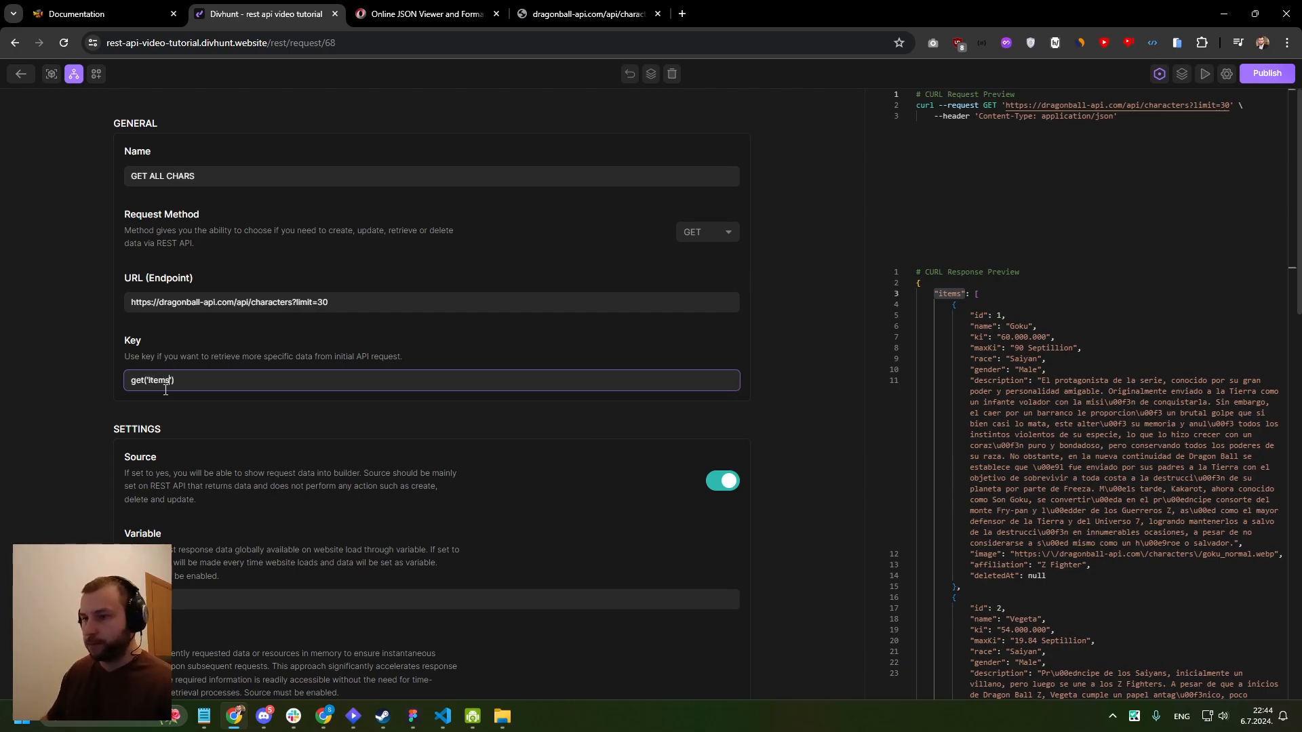
click(651, 76)
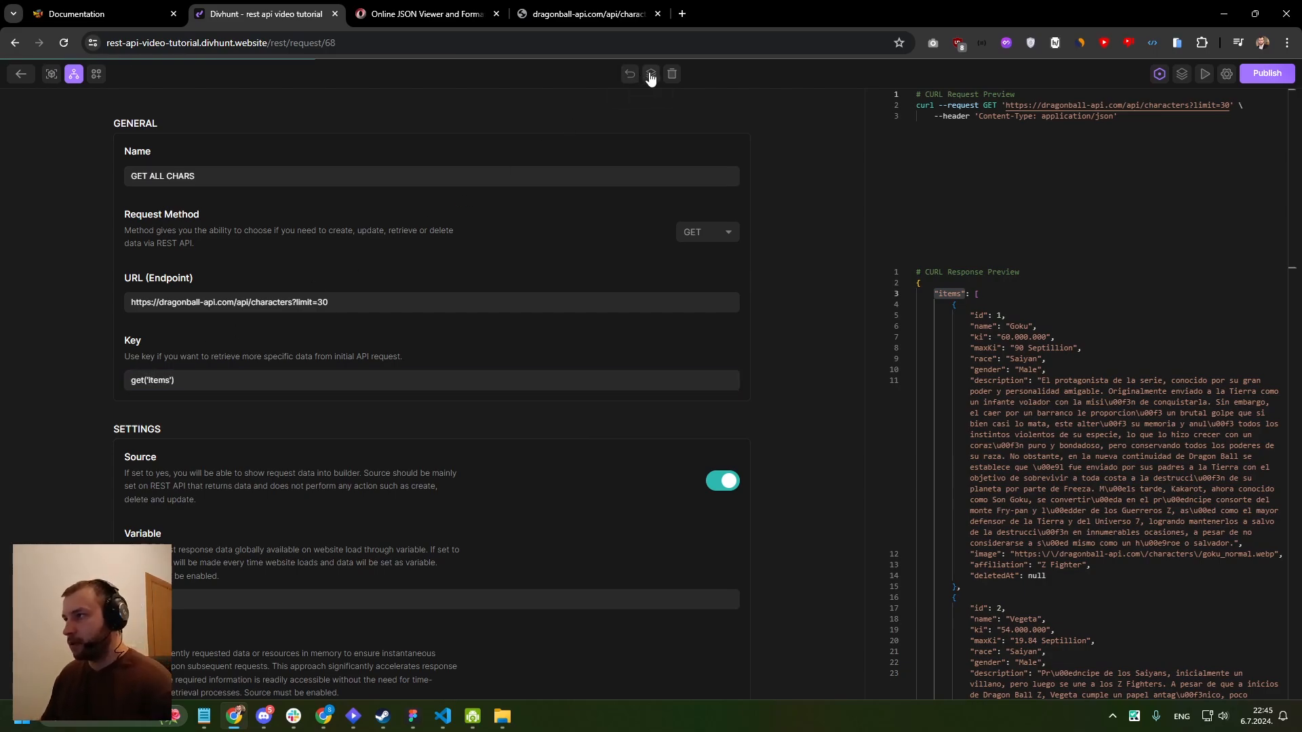
- Examine the individual character objects in the response preview returned with the items key applied
drag(932, 294, 959, 412)
scroll(959, 411, down, 16)
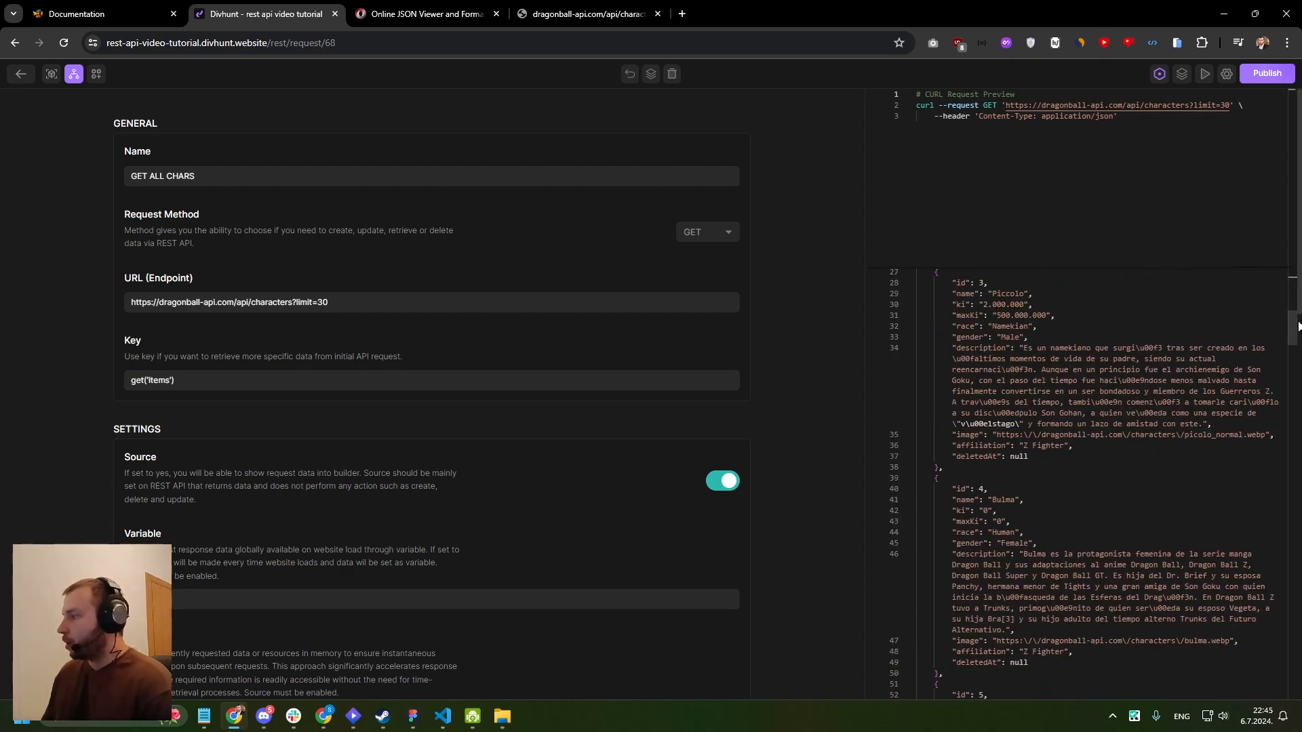
drag(1297, 326, 1220, 269)
drag(935, 294, 948, 565)
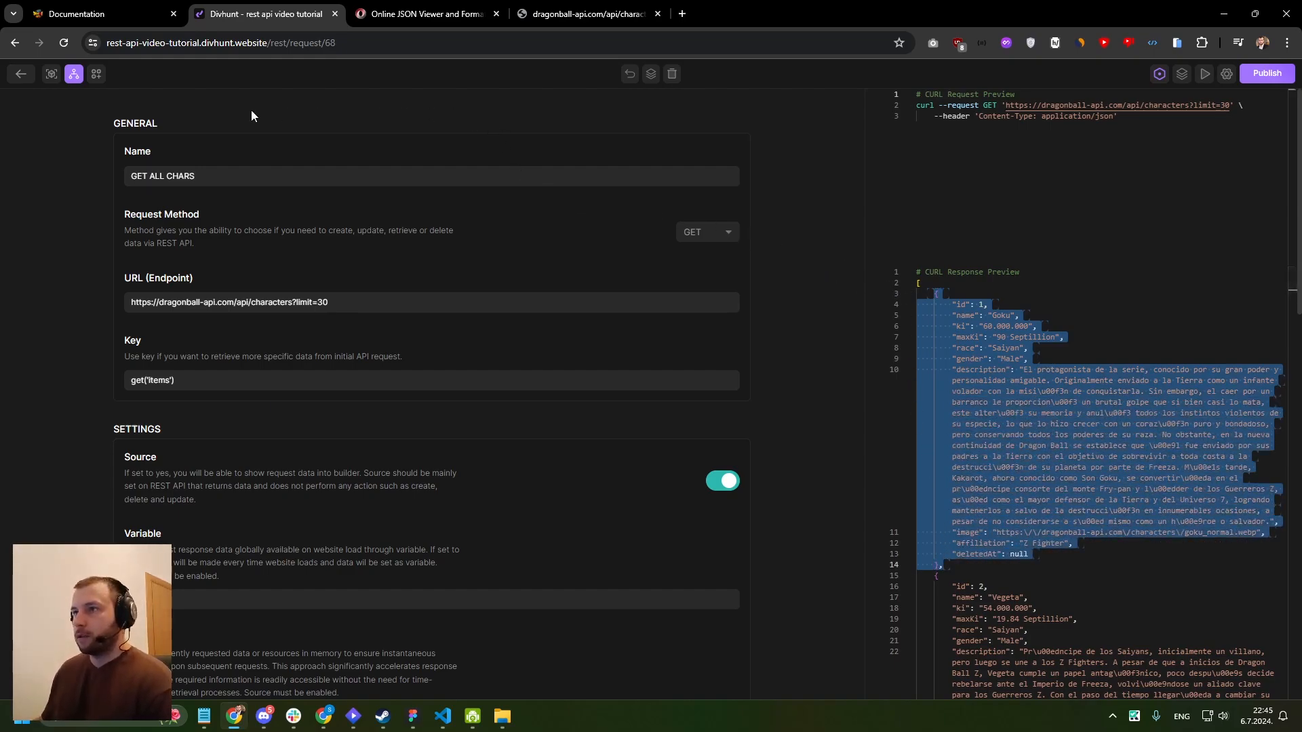
- Leave the request, return to the page builder and select the Homepage's Body
click(21, 74)
click(452, 277)
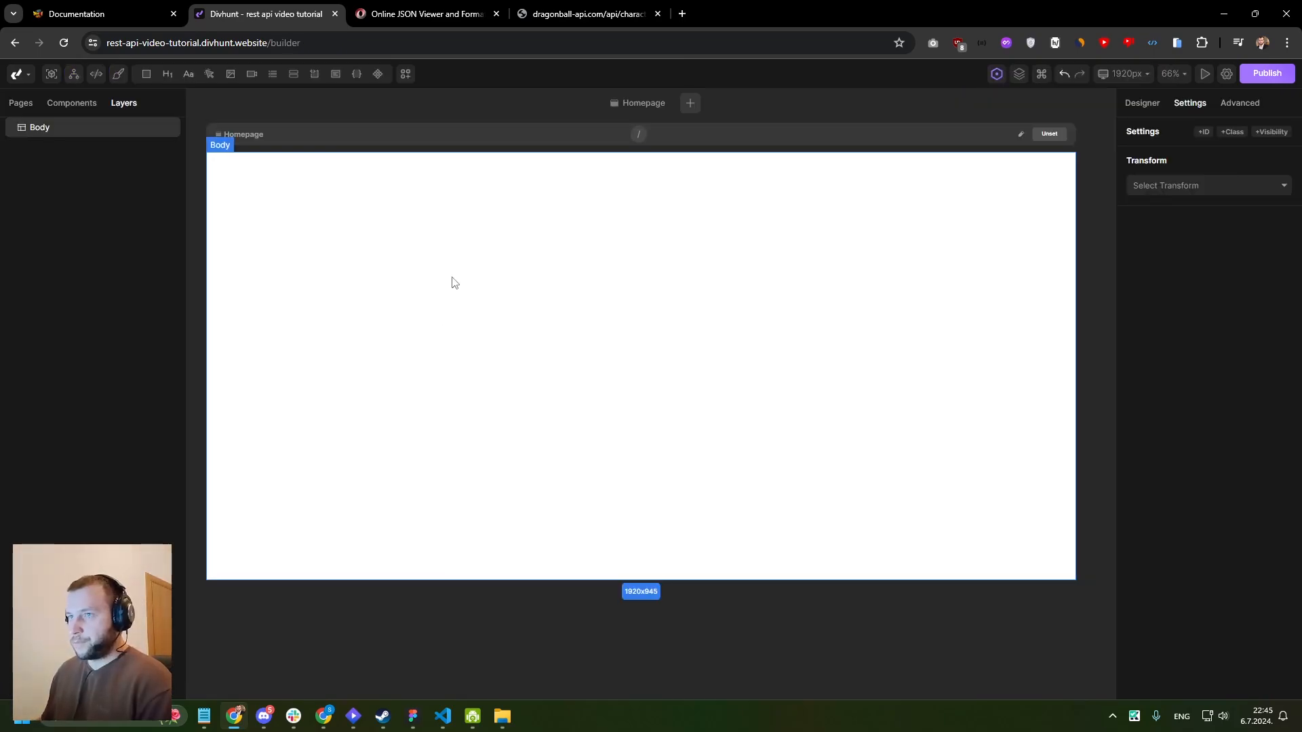
scroll(454, 282, down, 3)
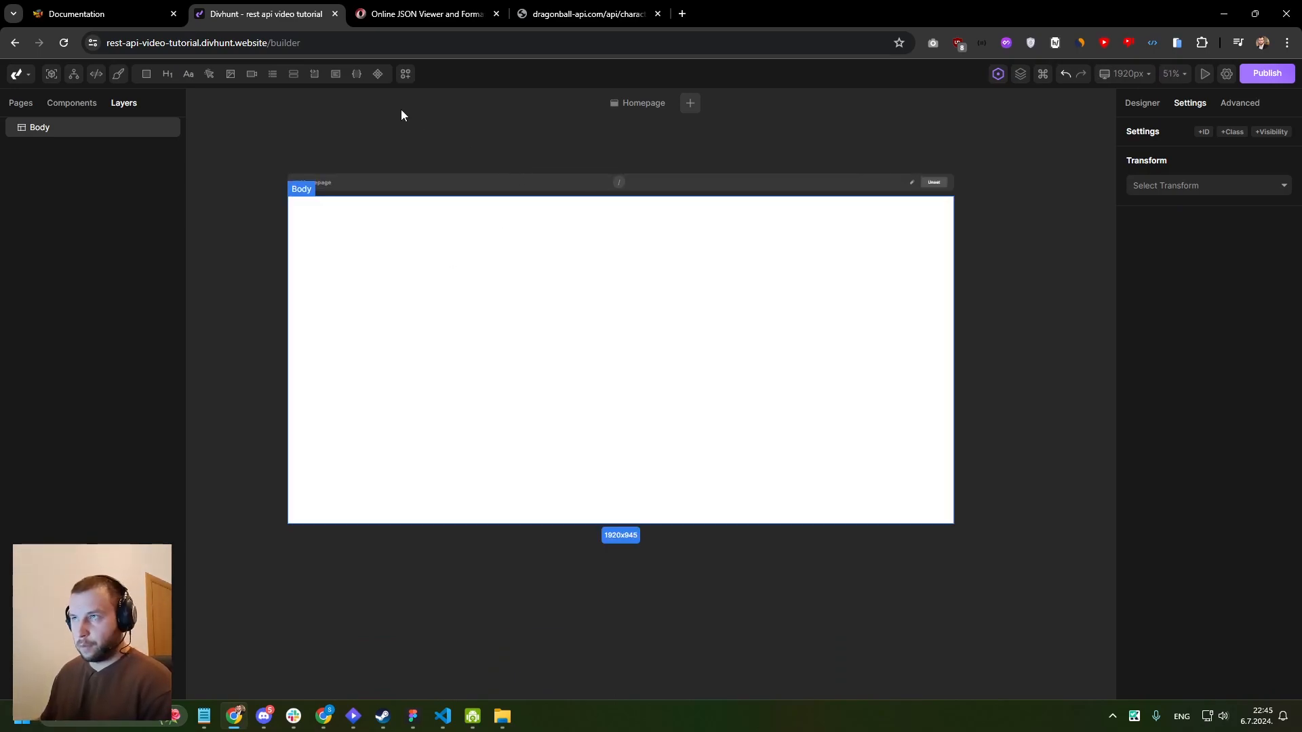
- Add the first Team wireframe, with the centred heading and three-column member grid, to the Homepage's Body
click(406, 74)
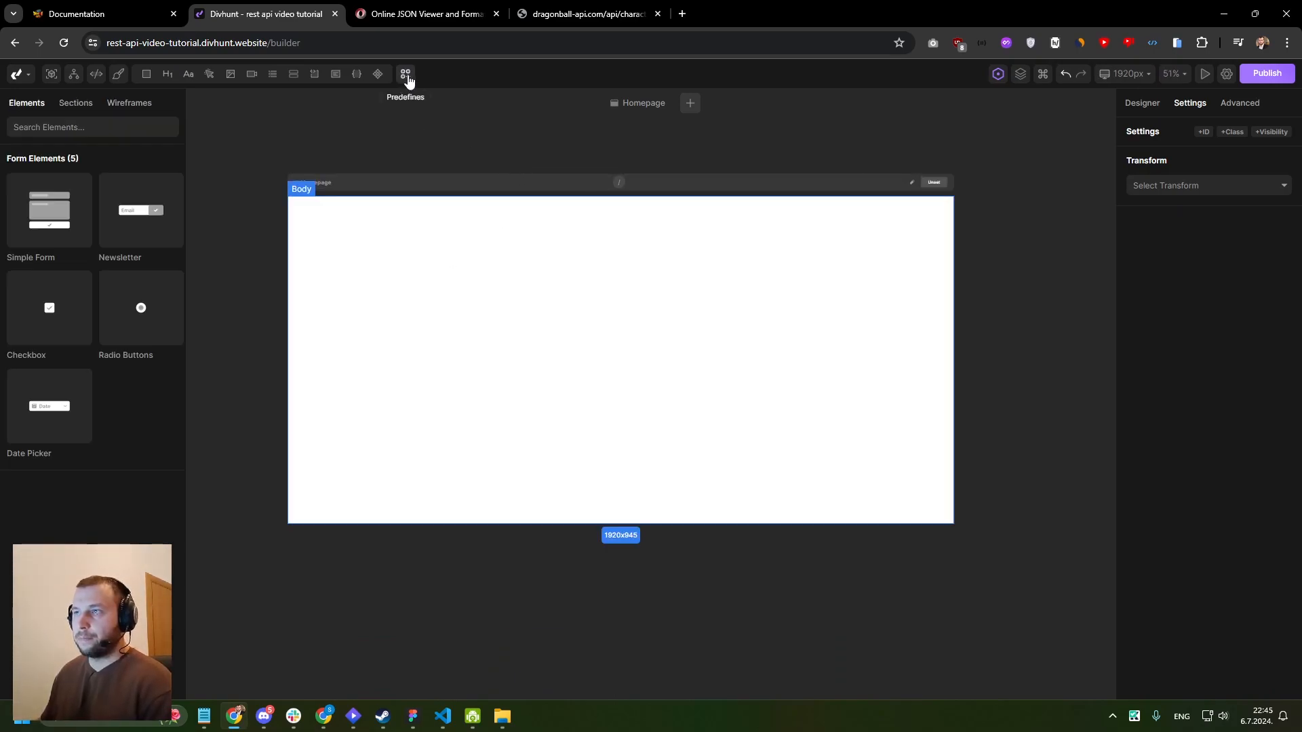
click(130, 104)
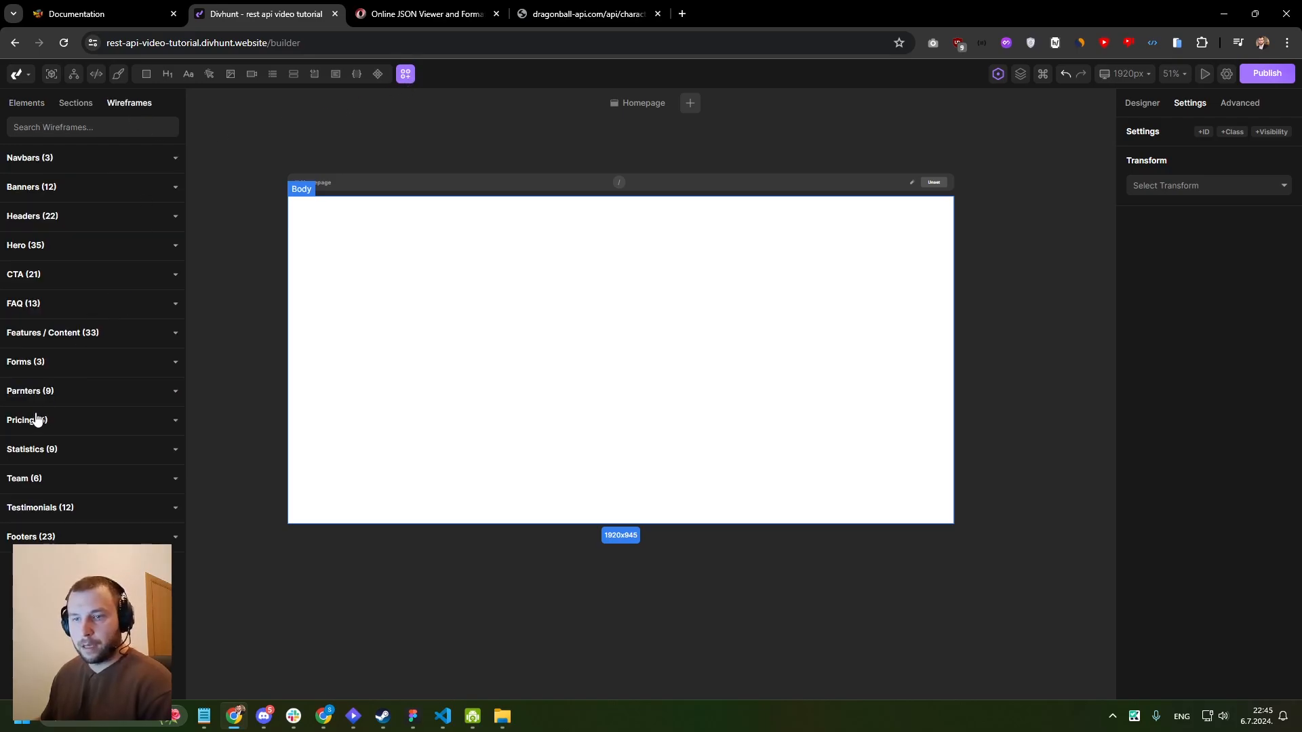
click(24, 480)
scroll(84, 390, down, 4)
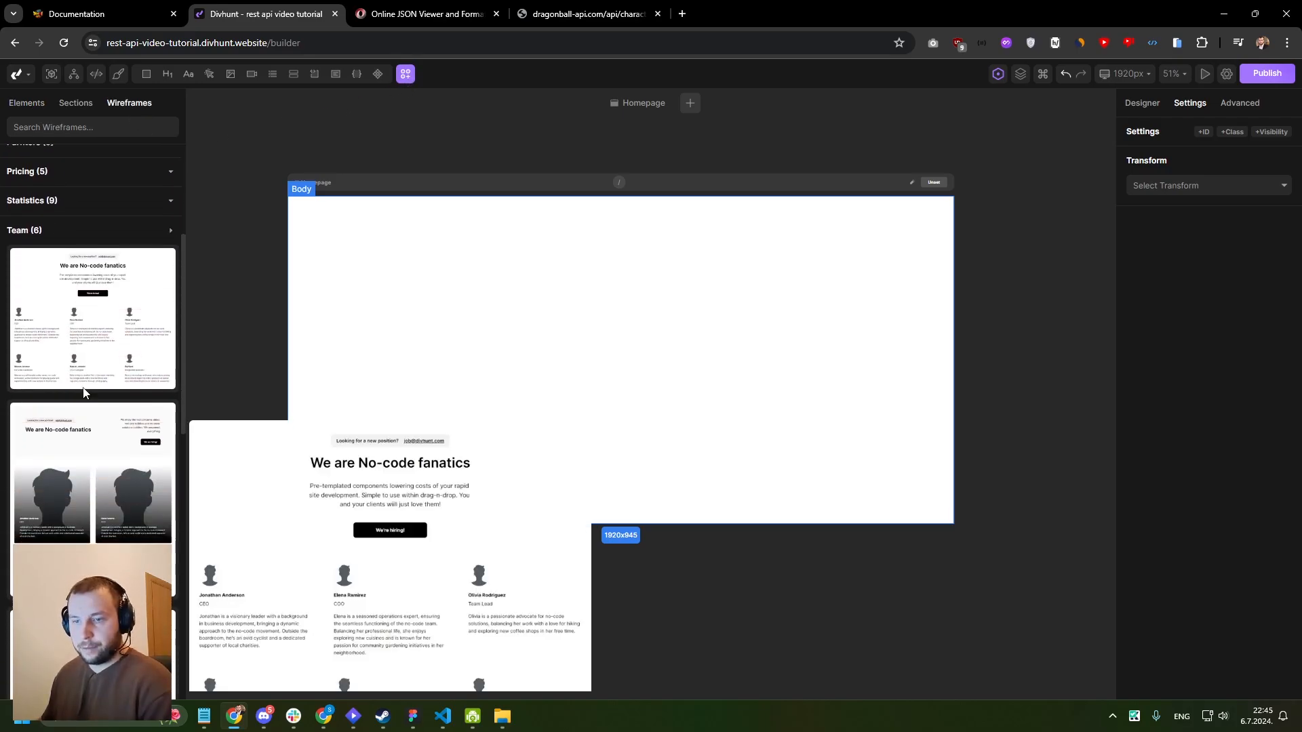
mouse_move(80, 405)
scroll(89, 411, down, 10)
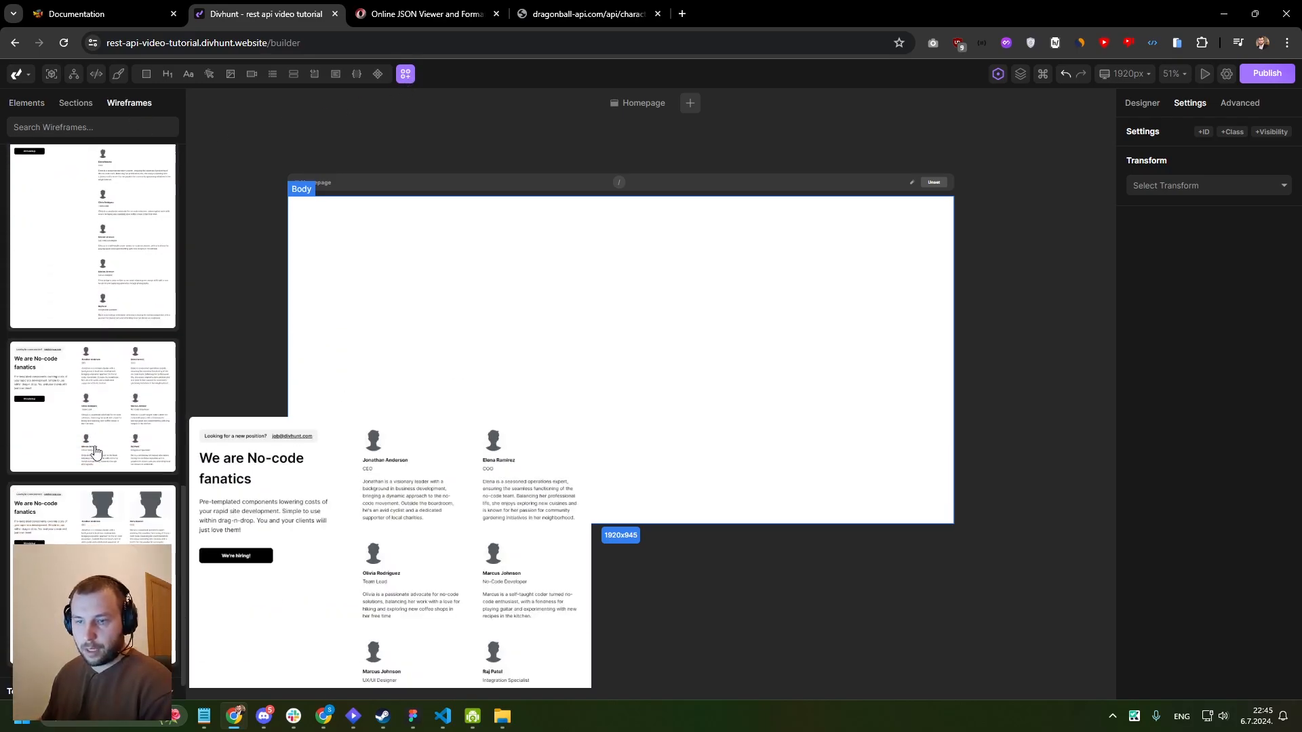
scroll(103, 394, up, 8)
scroll(95, 332, up, 2)
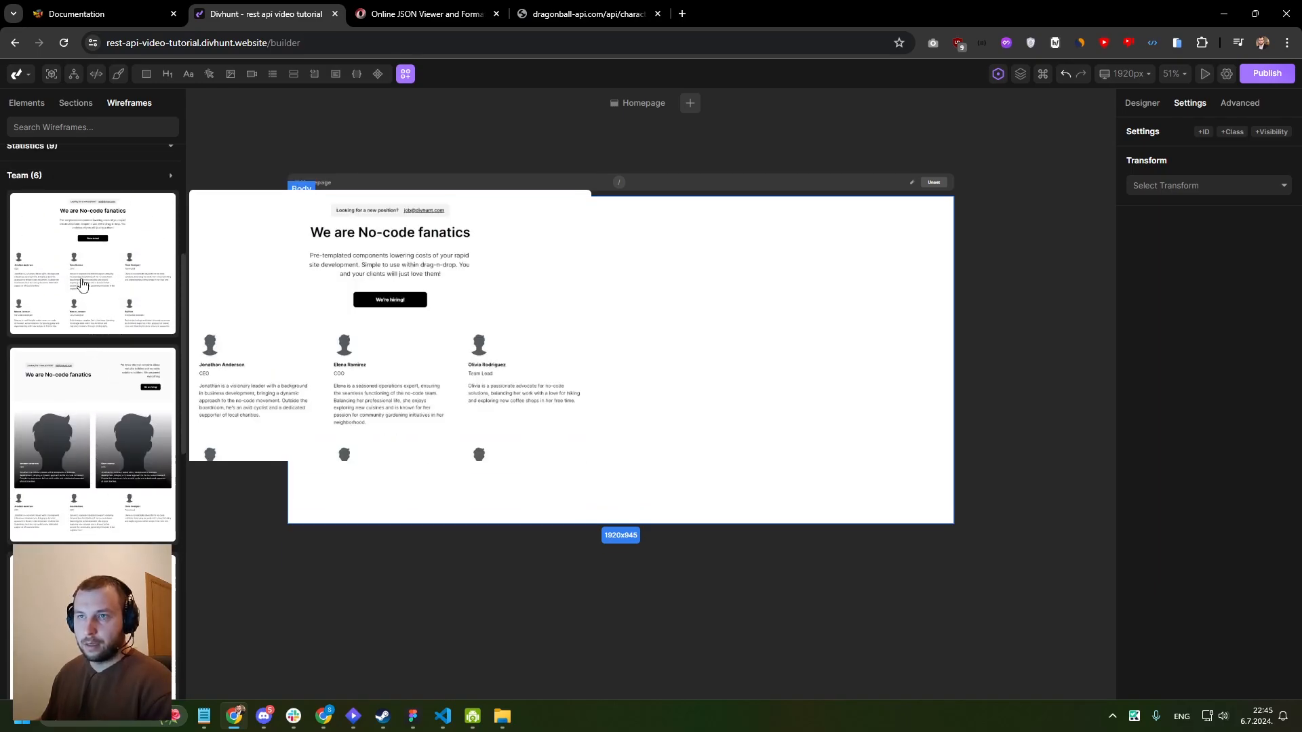
drag(78, 280, 642, 291)
- Inspect the team section's member cards and how the Members, Member and Div layers are nested
scroll(571, 356, up, 4)
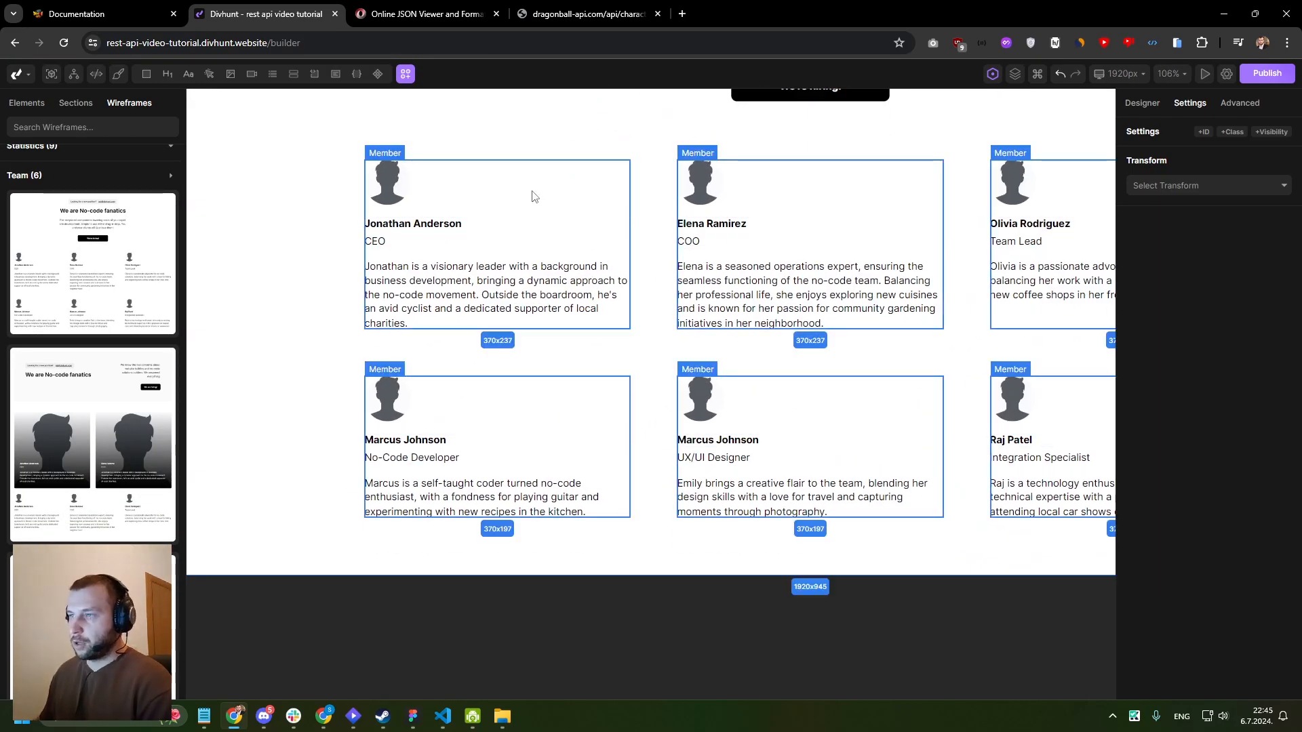
click(535, 198)
scroll(561, 229, down, 1)
drag(562, 229, 532, 308)
scroll(560, 245, down, 1)
scroll(524, 239, up, 2)
drag(524, 238, 485, 290)
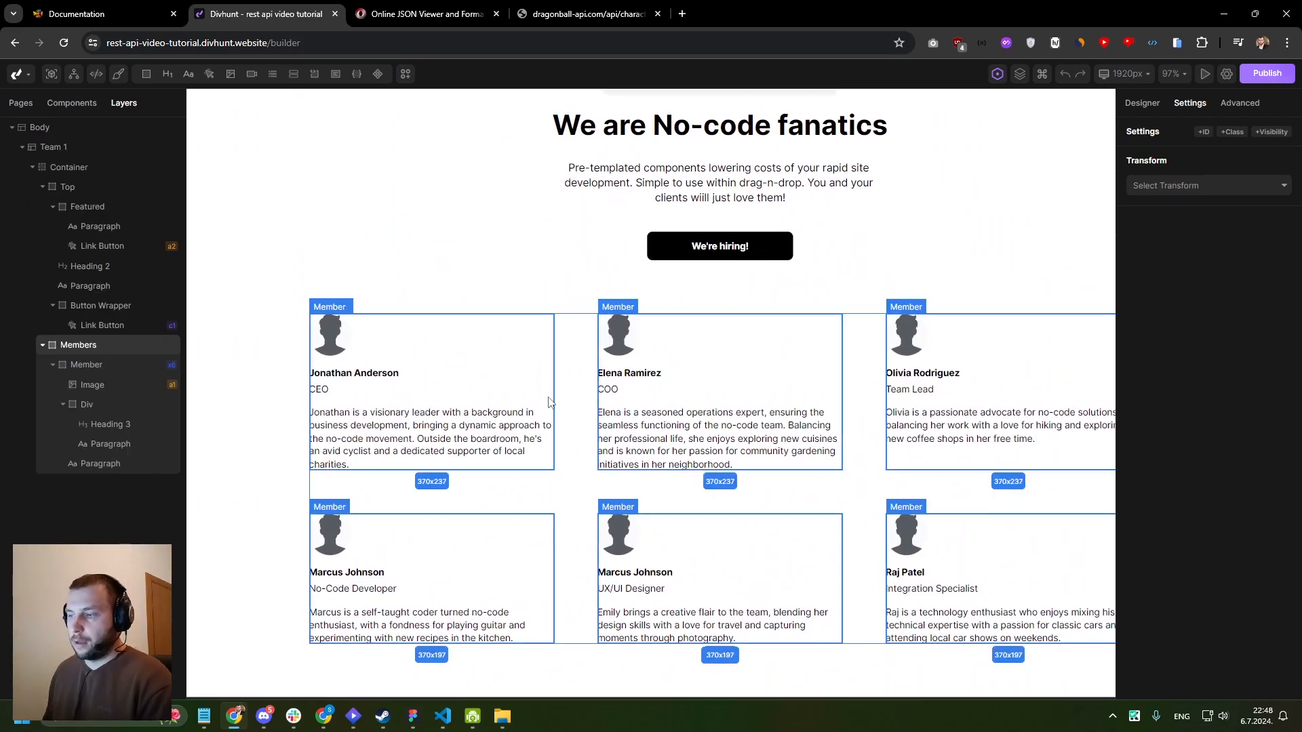
click(528, 403)
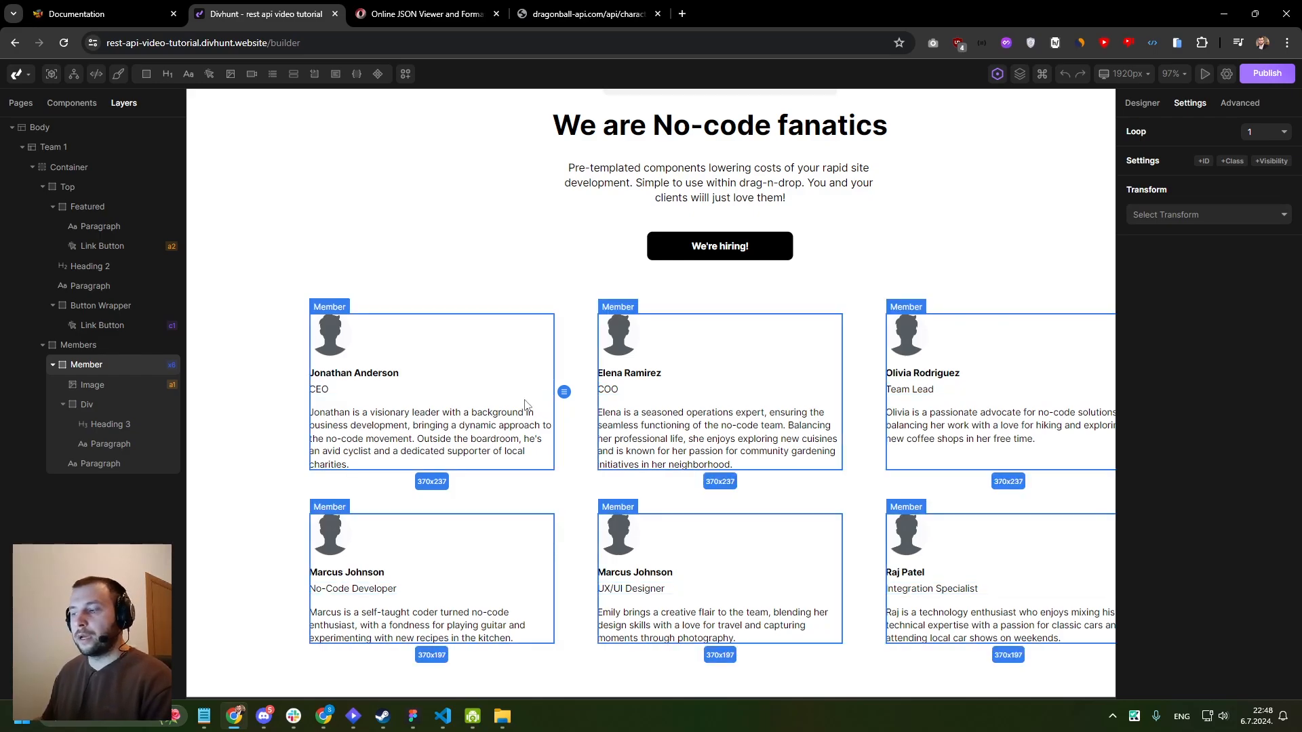
click(556, 484)
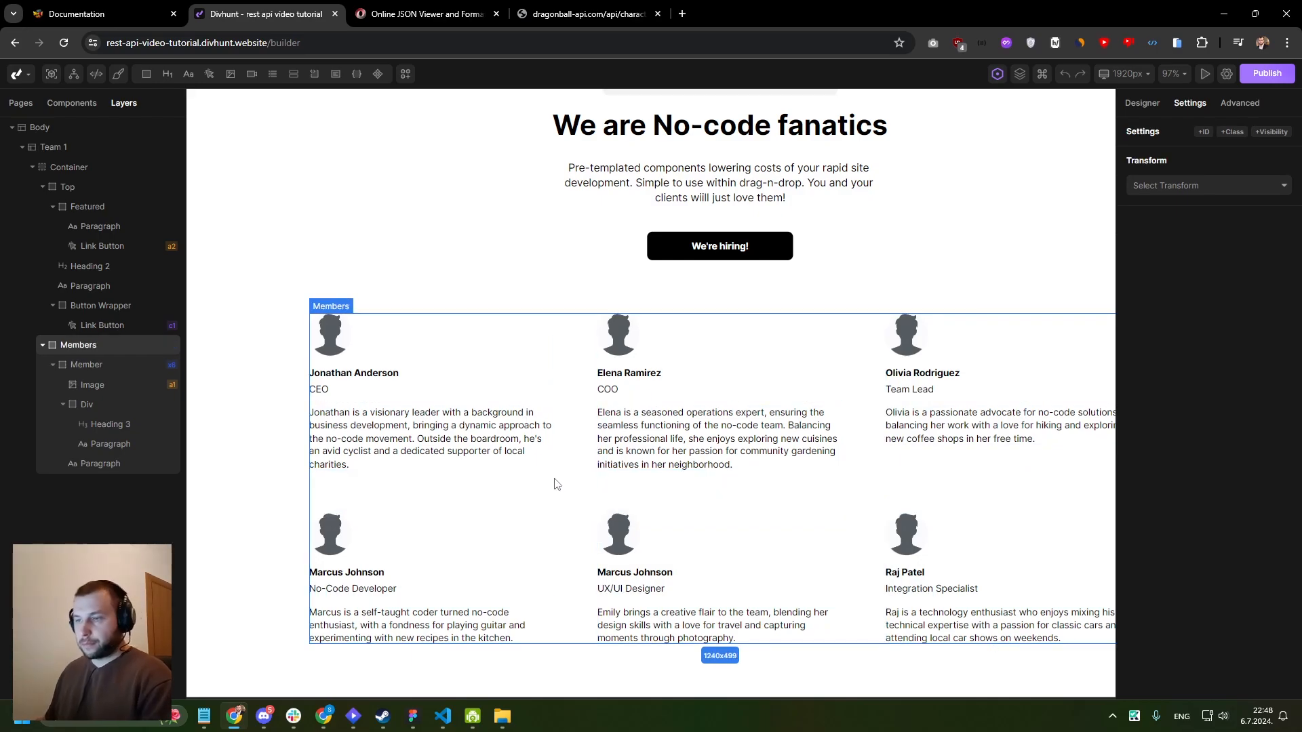
click(454, 388)
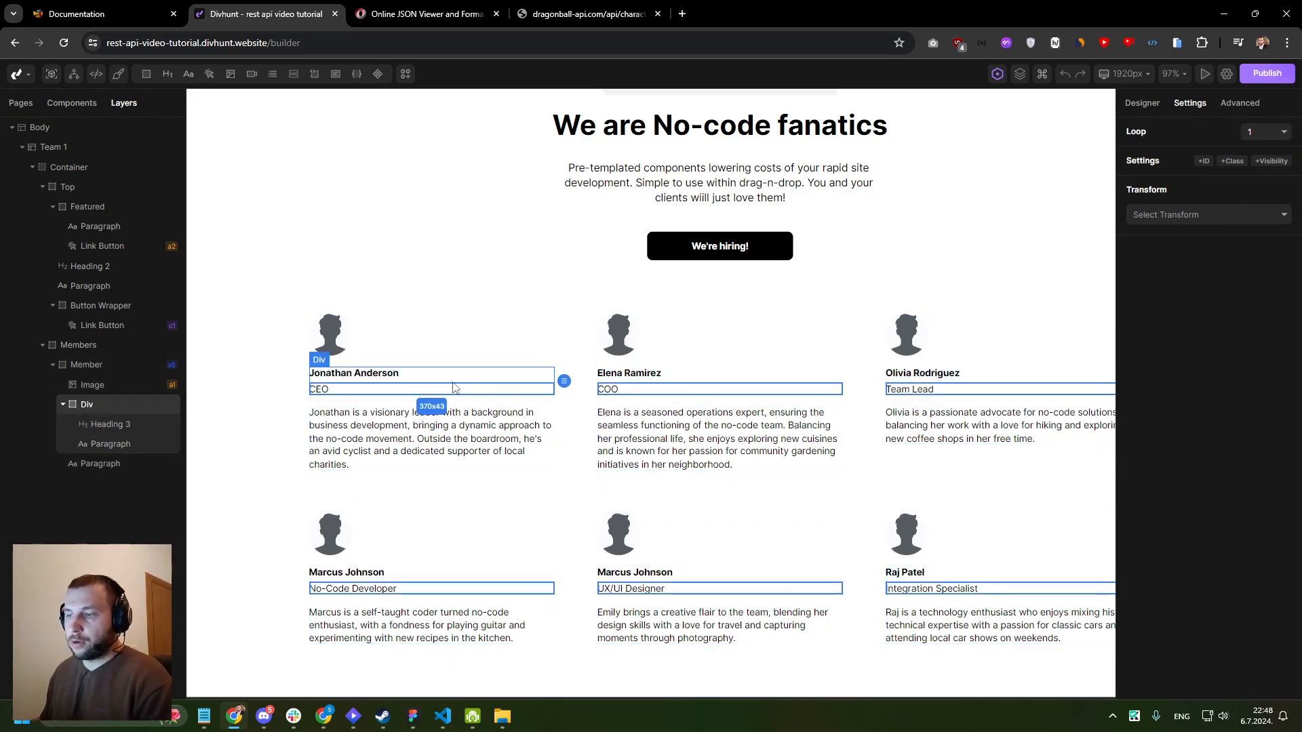
- Set the Member layer's source to the REST API request GET ALL CHARS with Repeat set to Yes, and save it
click(86, 366)
scroll(439, 317, down, 2)
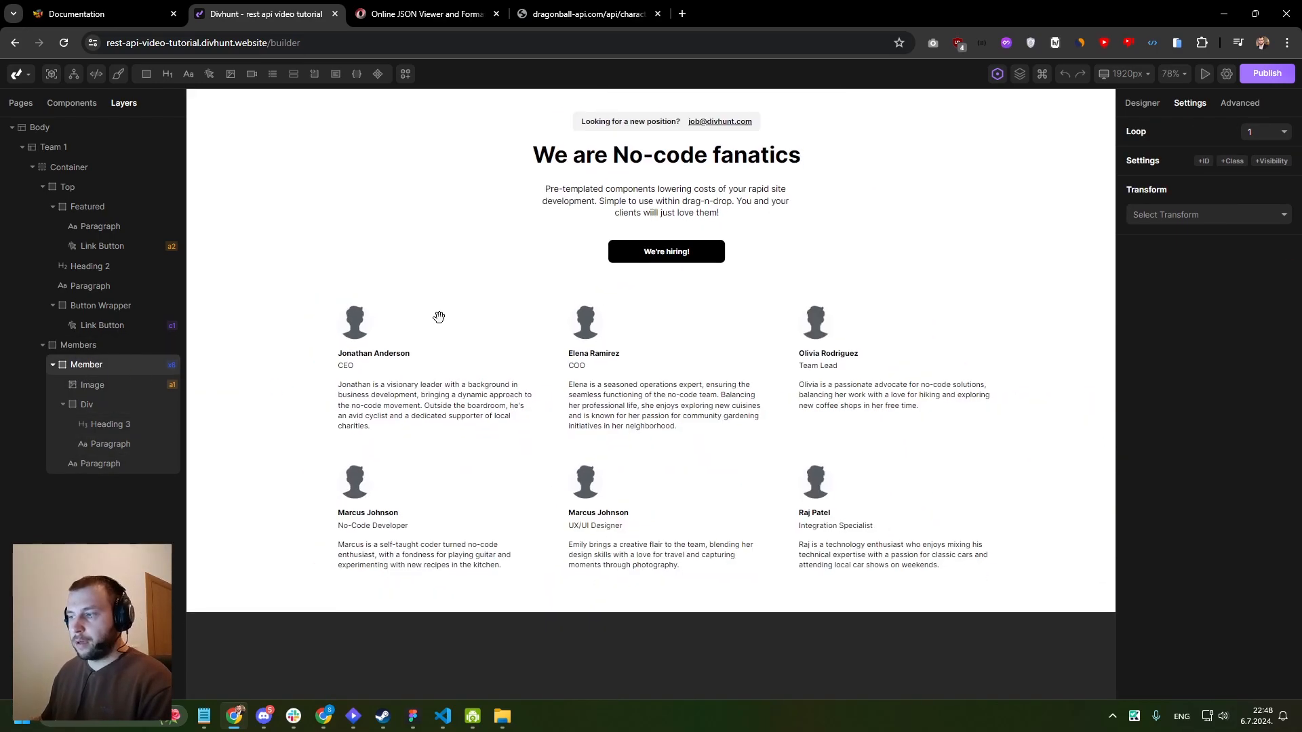
drag(438, 316, 428, 244)
scroll(428, 245, up, 2)
scroll(429, 246, down, 4)
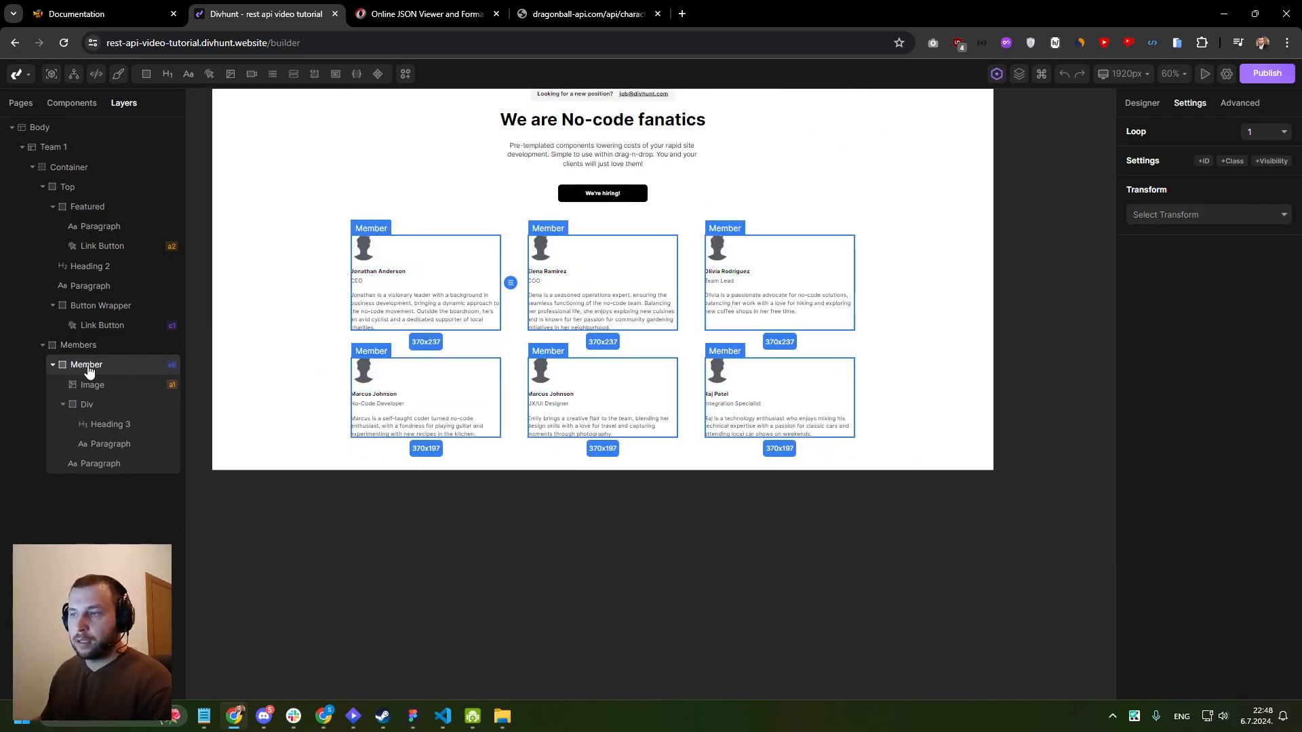
scroll(389, 255, up, 4)
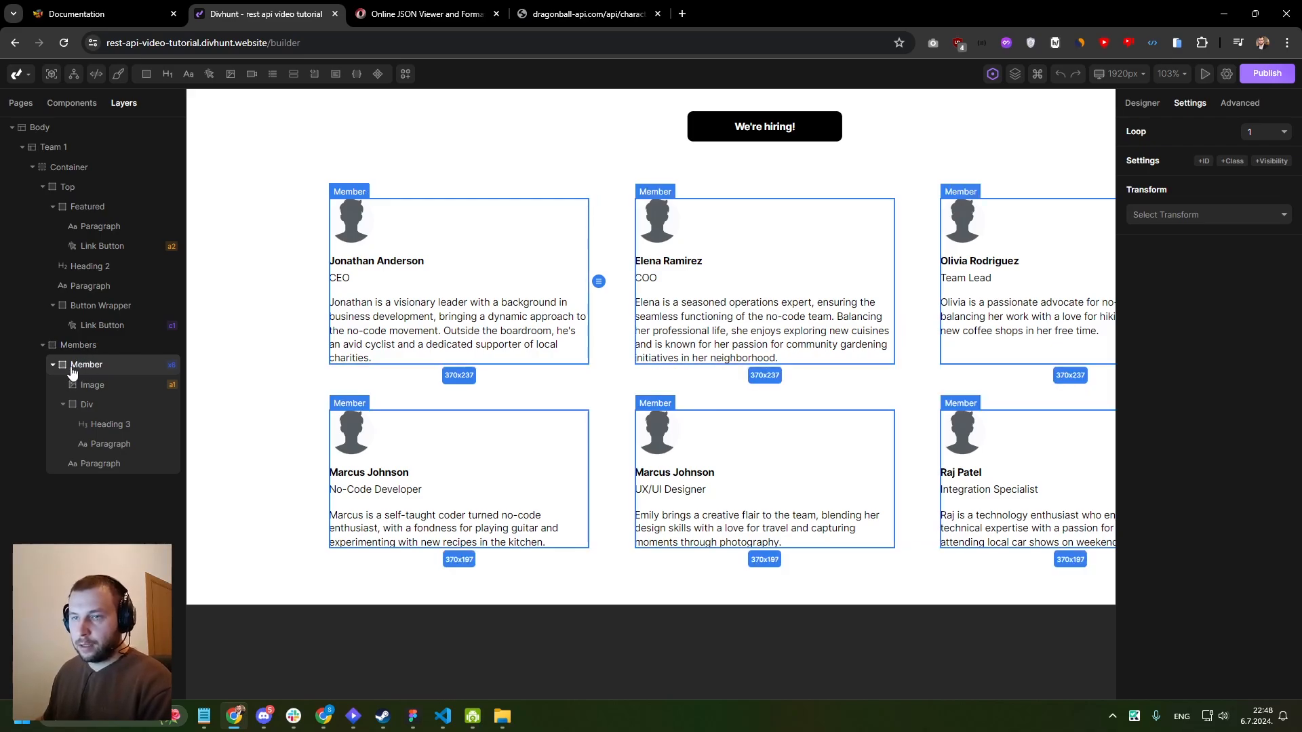
click(1240, 105)
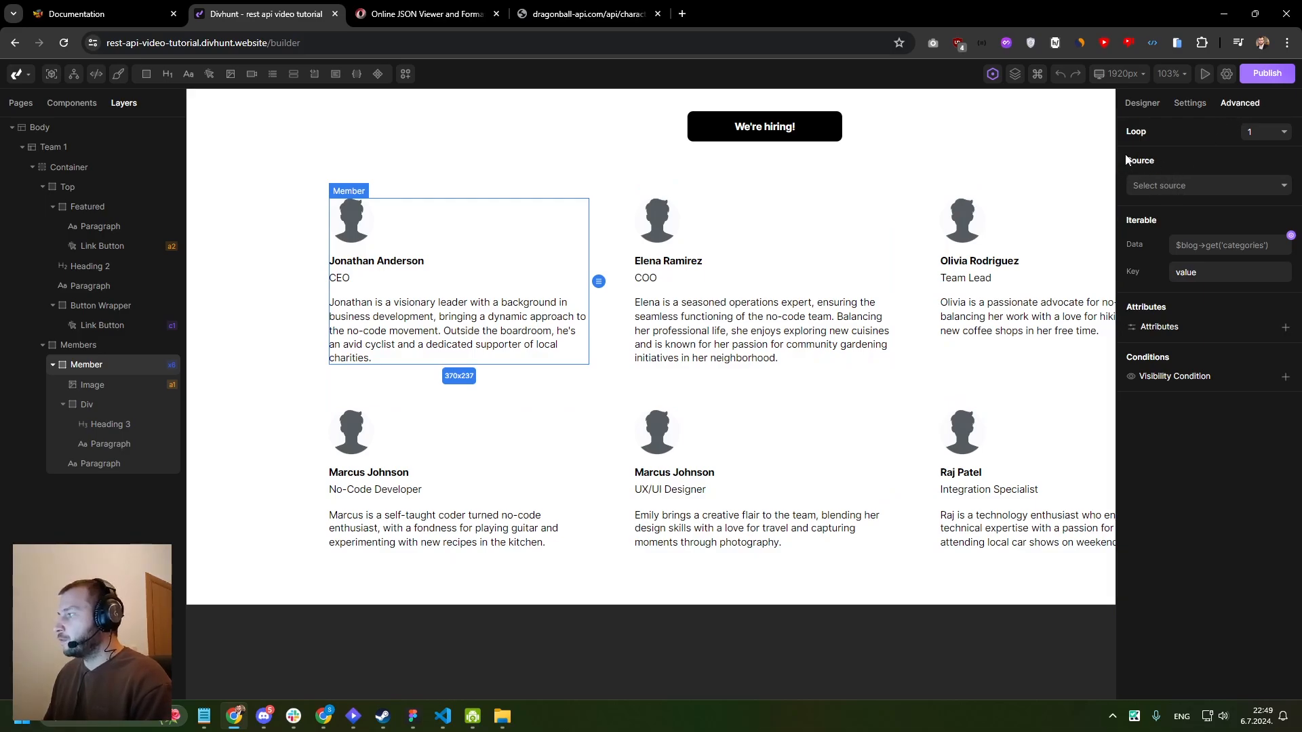
click(1150, 186)
drag(1139, 250, 1169, 251)
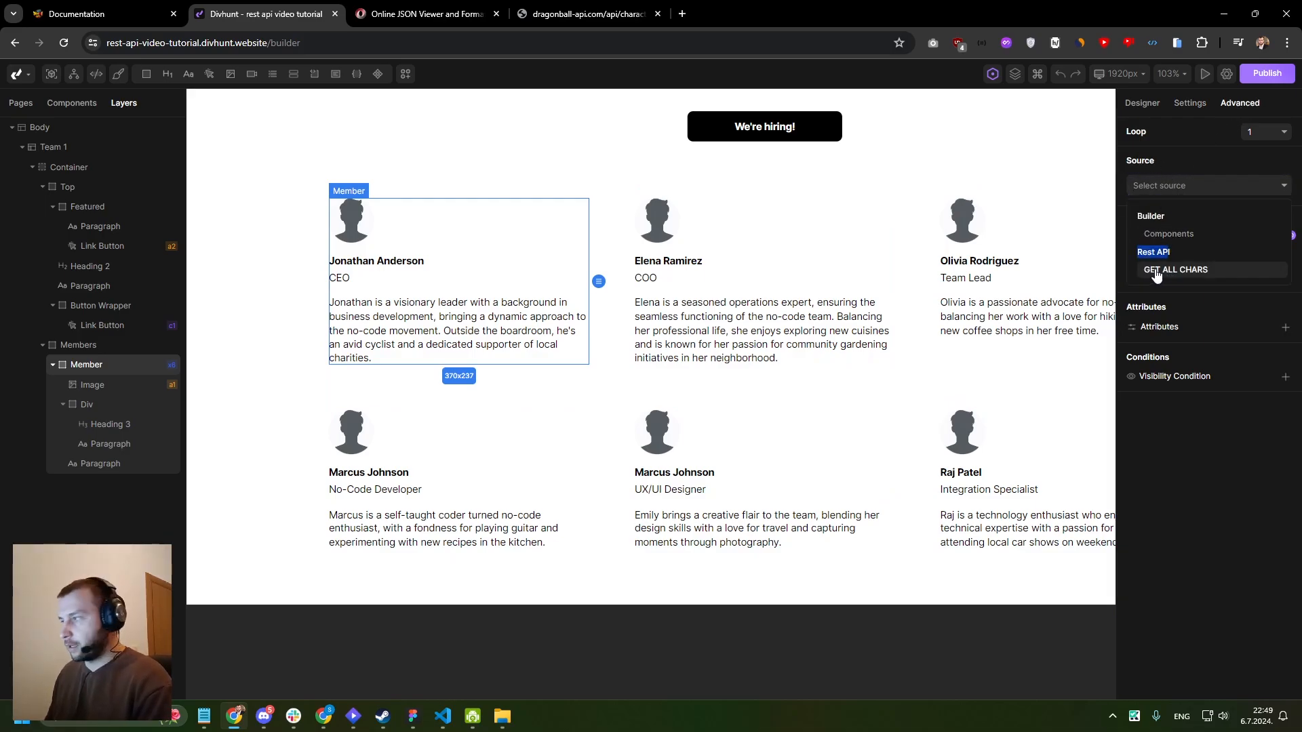
click(1156, 270)
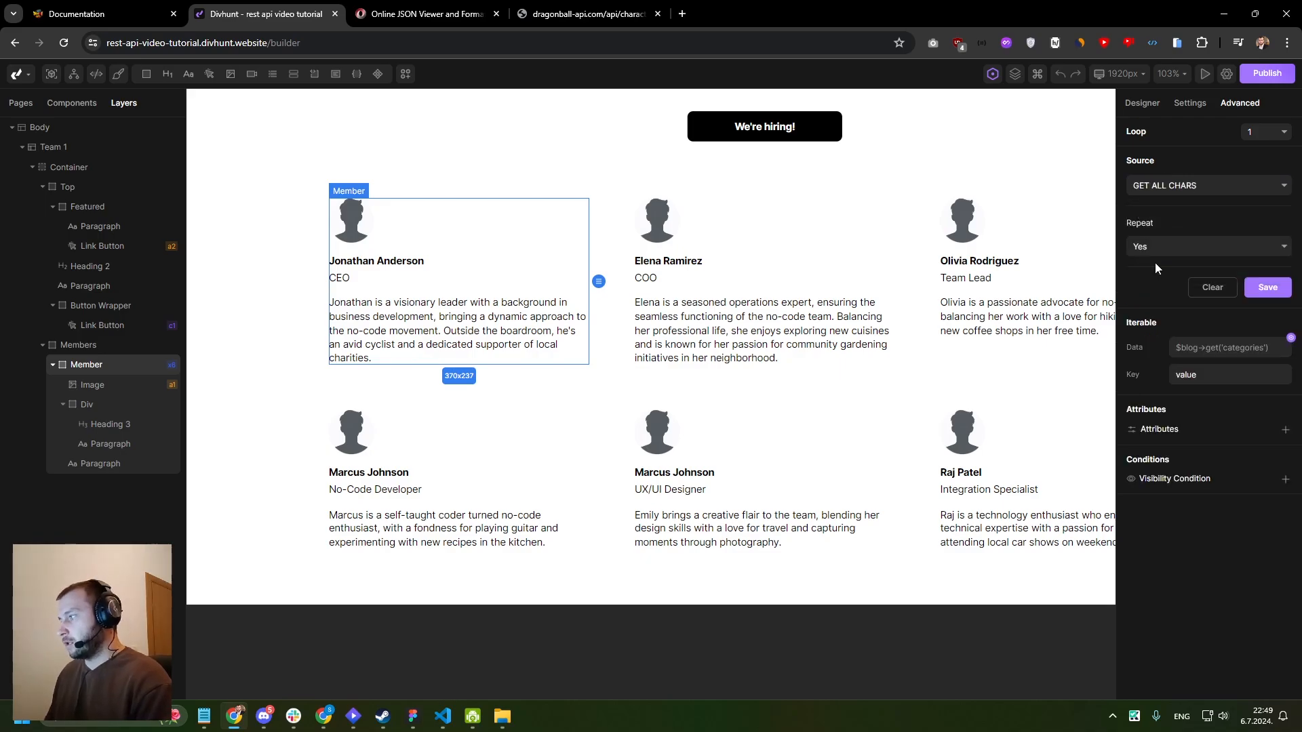
click(1267, 287)
- Examine the member cards repeated across the page from the request's data
scroll(834, 221, down, 5)
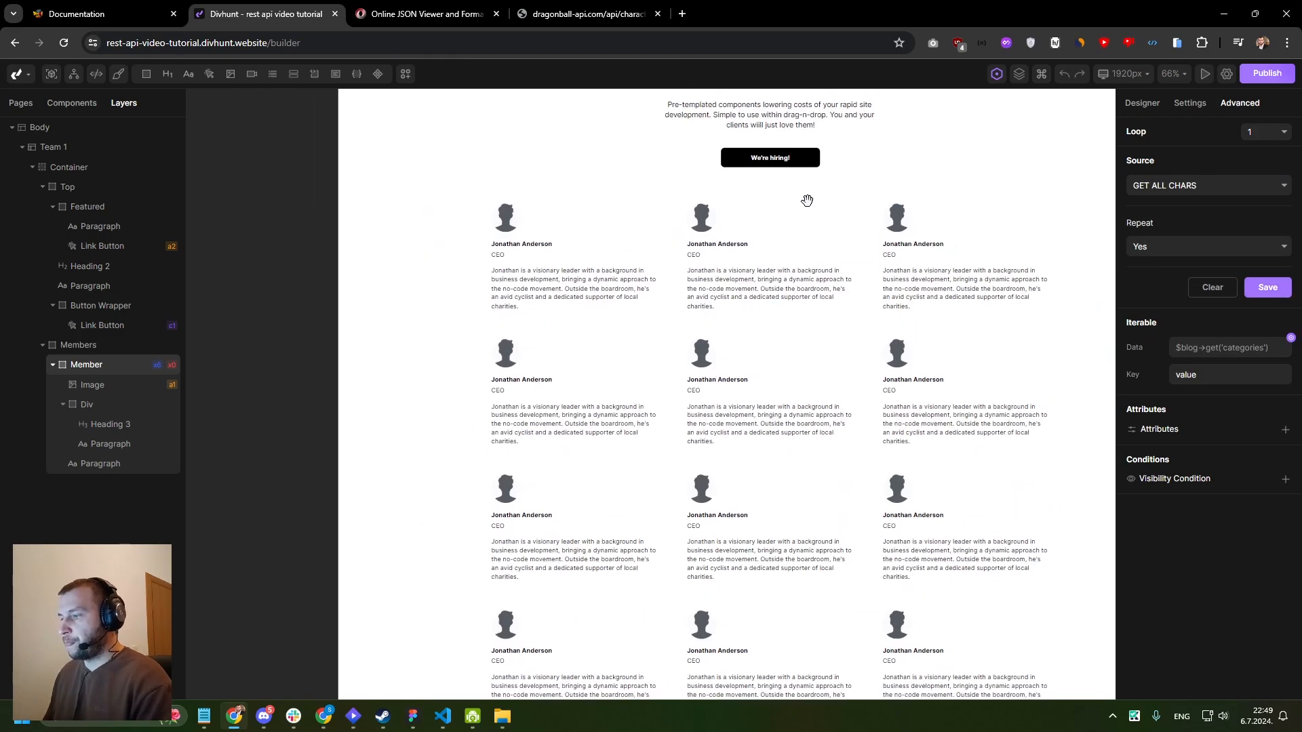
scroll(779, 256, down, 5)
scroll(780, 255, up, 5)
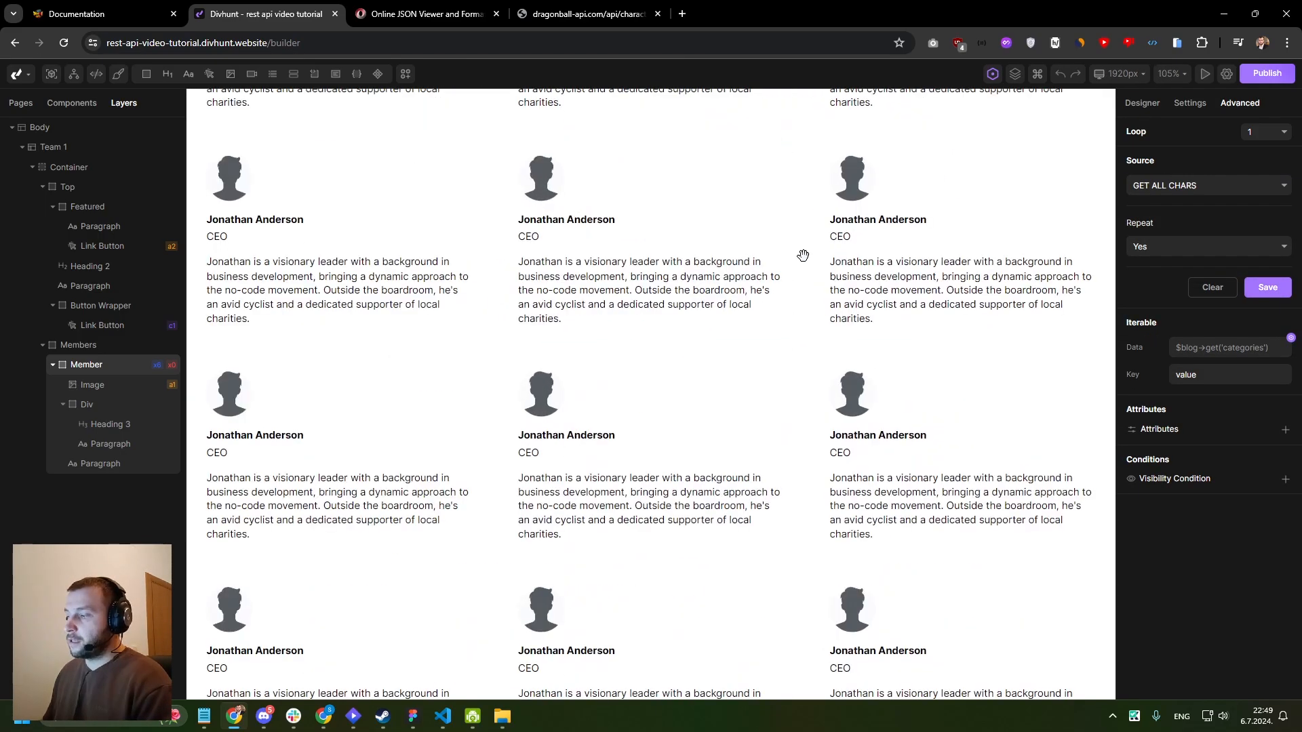
scroll(786, 265, down, 5)
scroll(686, 353, up, 3)
scroll(686, 353, up, 1)
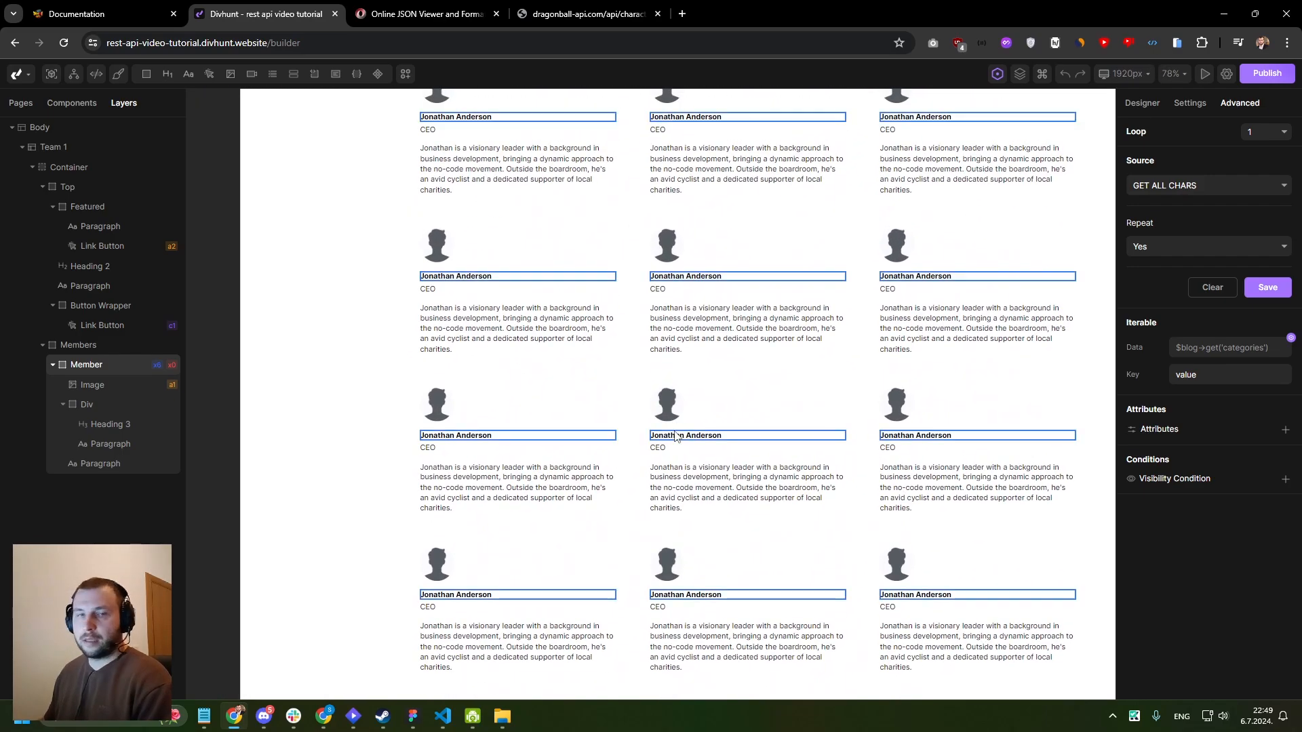
scroll(456, 248, up, 4)
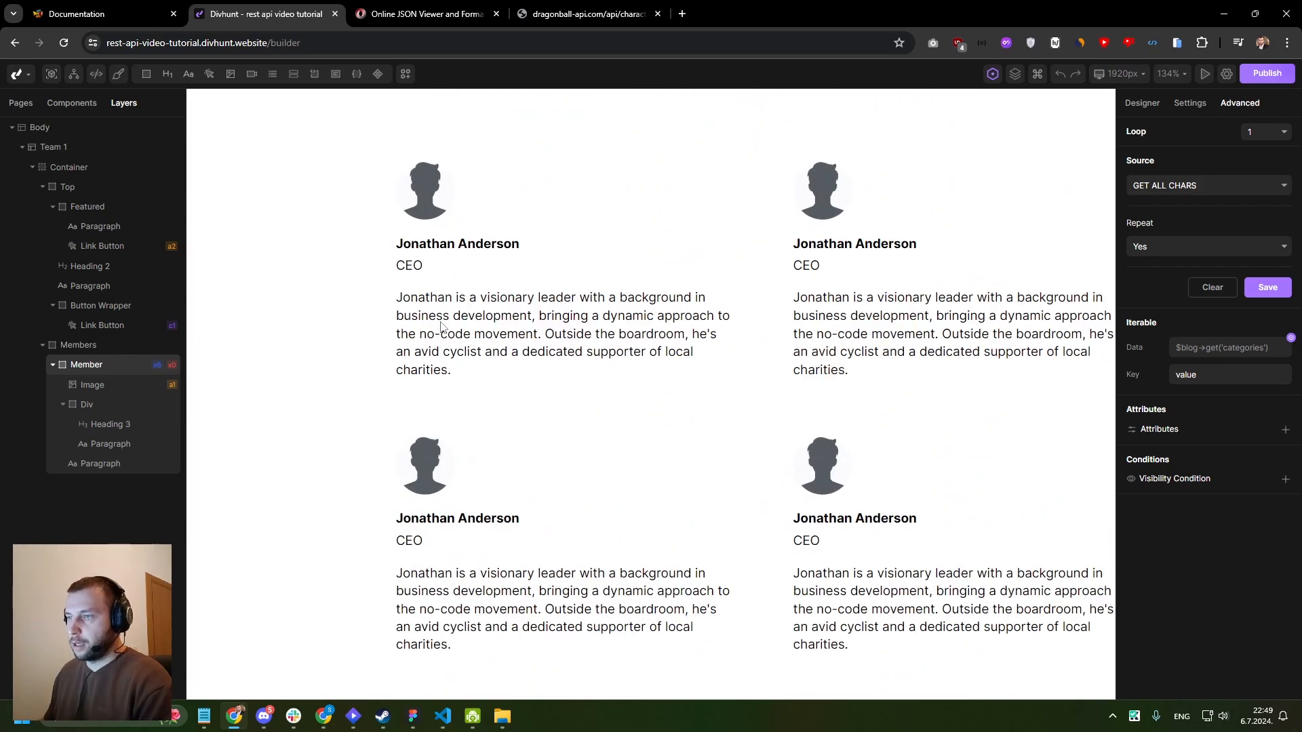
- Bind the content of the member card's Heading 3 to the variable value→name and save it
click(457, 249)
click(1188, 106)
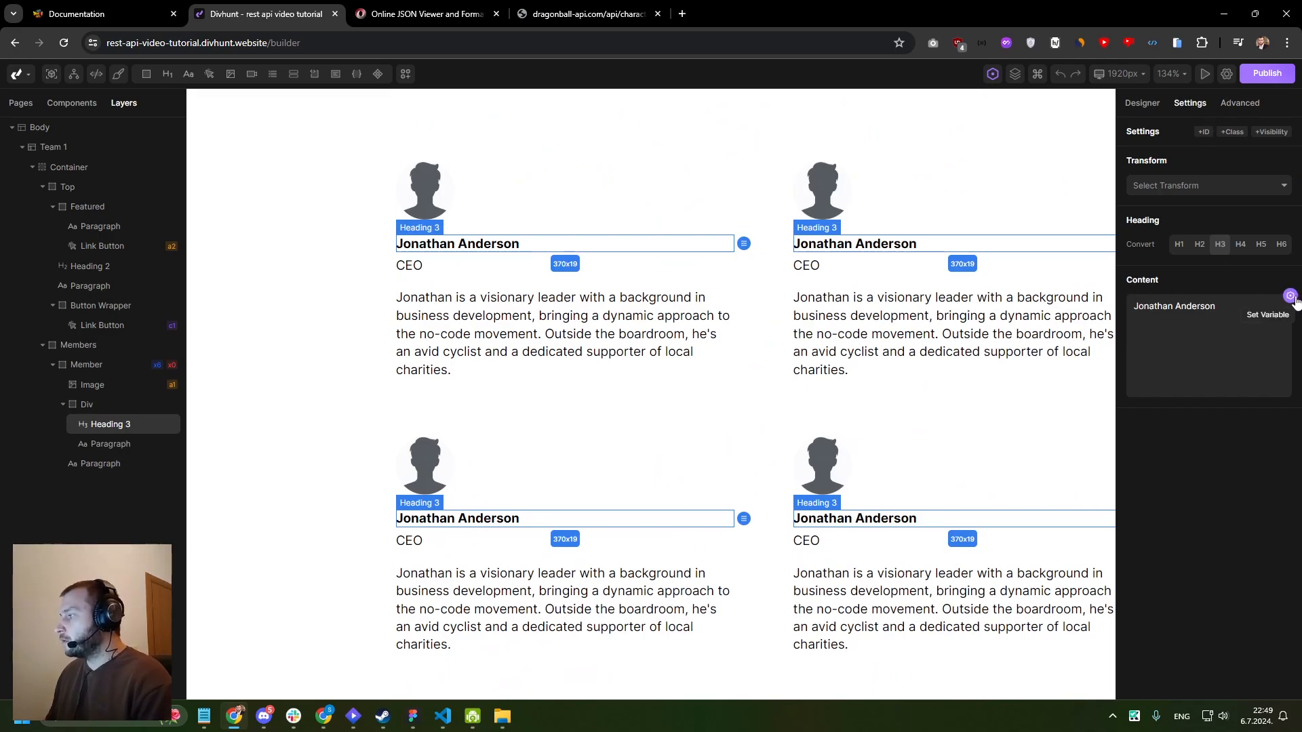
click(1291, 296)
click(948, 399)
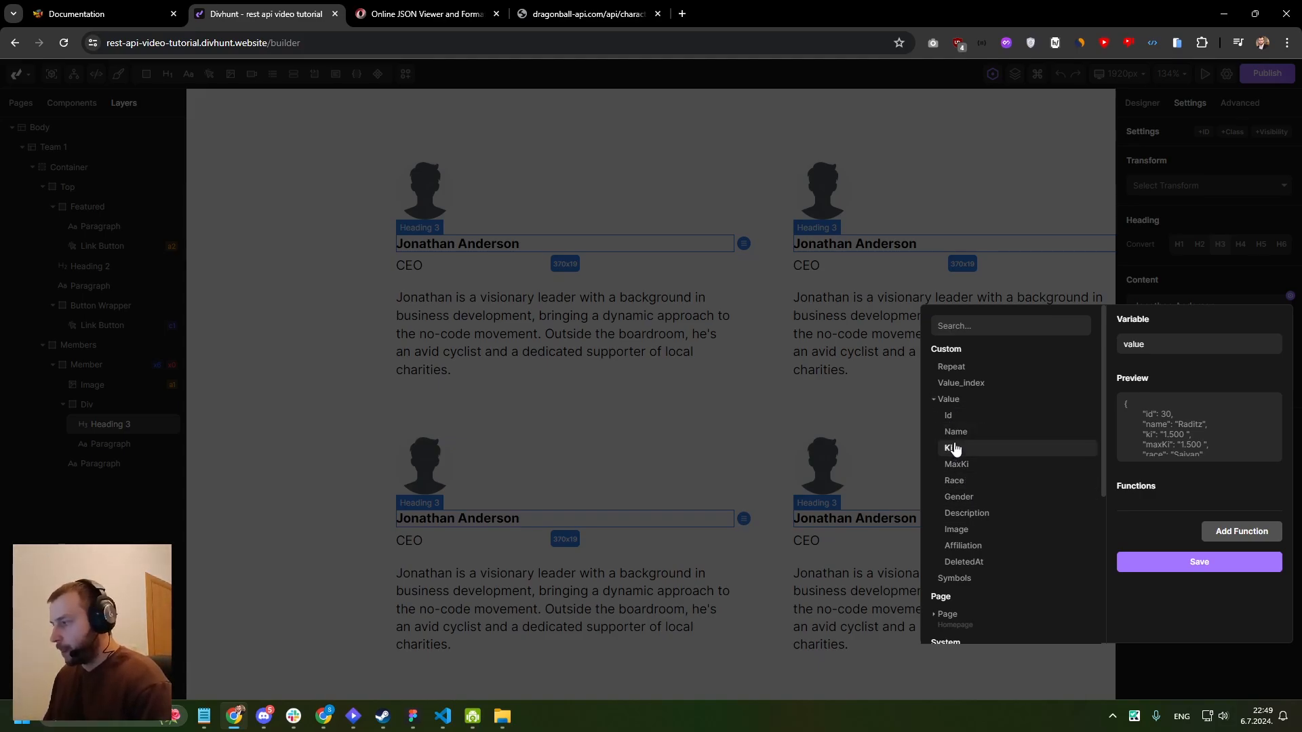
click(976, 433)
click(1156, 583)
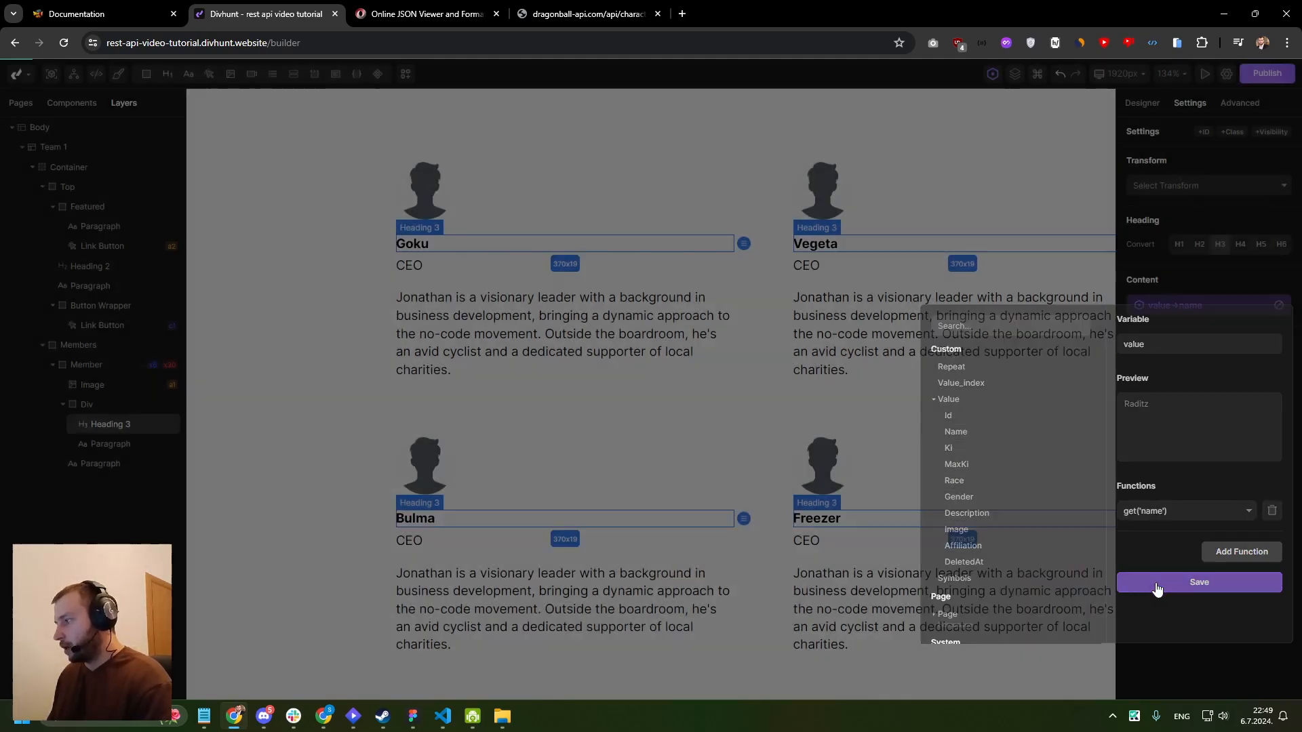
- Bind the content of the CEO paragraph in the member card to the variable value→race and save it
click(410, 267)
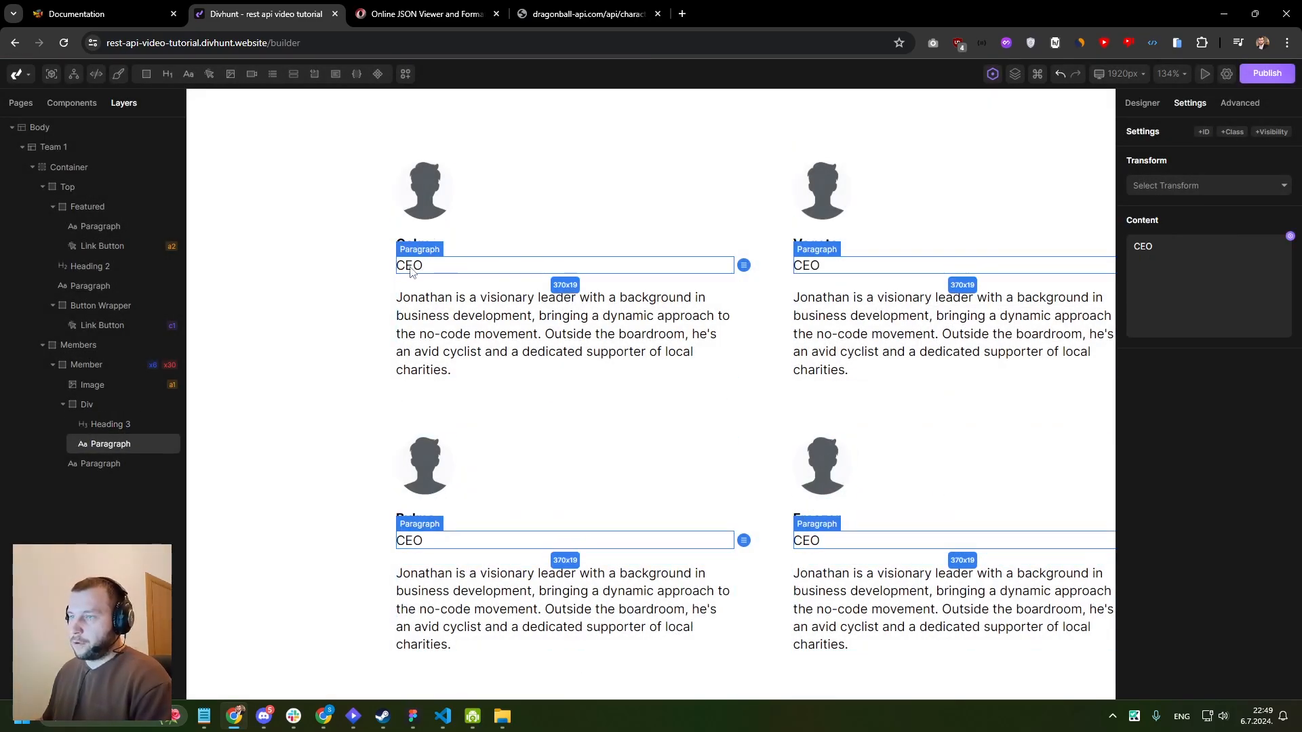
click(1290, 236)
click(947, 340)
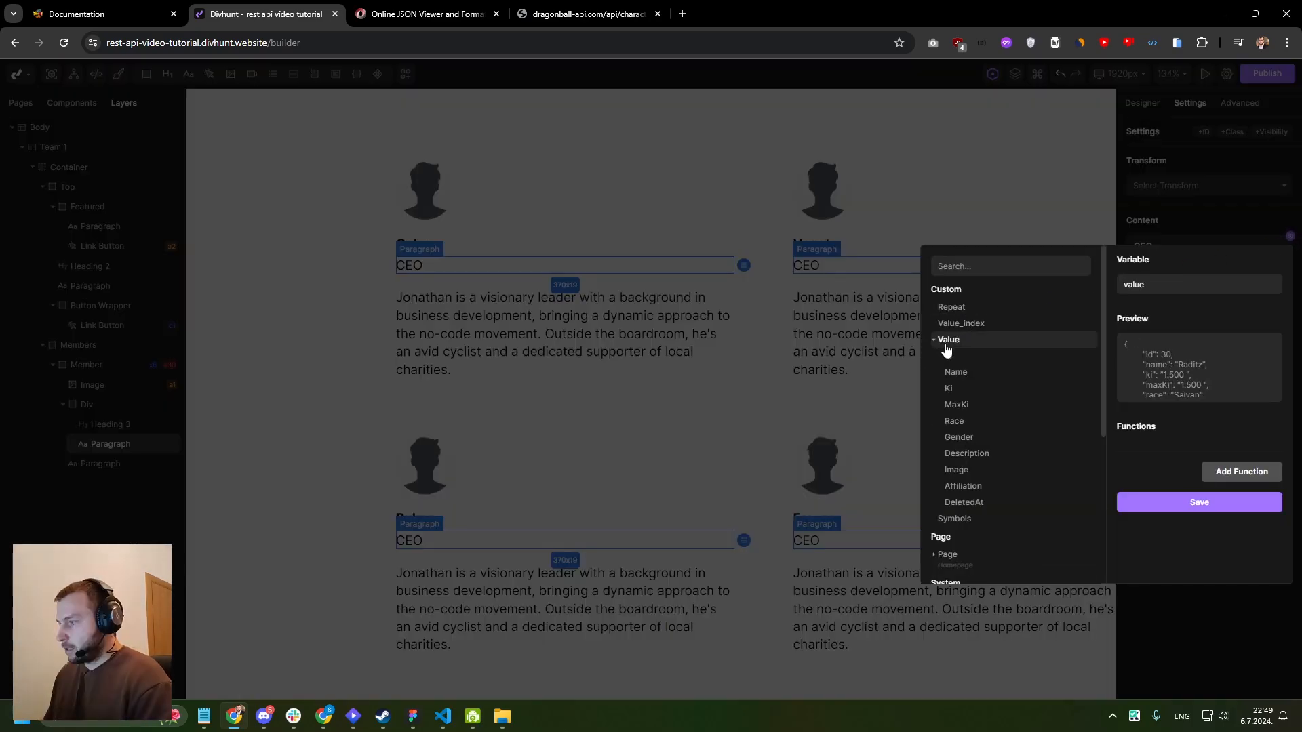
scroll(973, 352, down, 2)
click(969, 354)
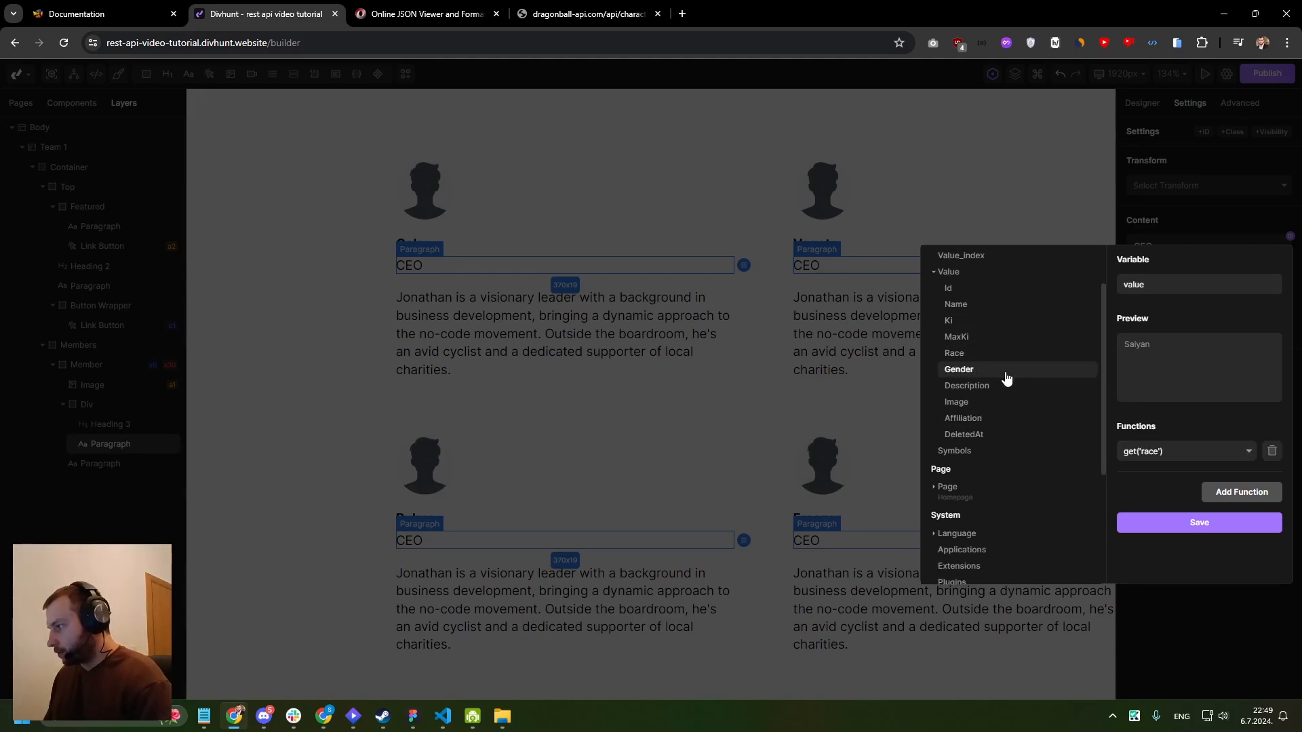
click(1188, 524)
- Bind the source of the member card's image to the variable value→image, save it and check the cards
scroll(668, 312, down, 2)
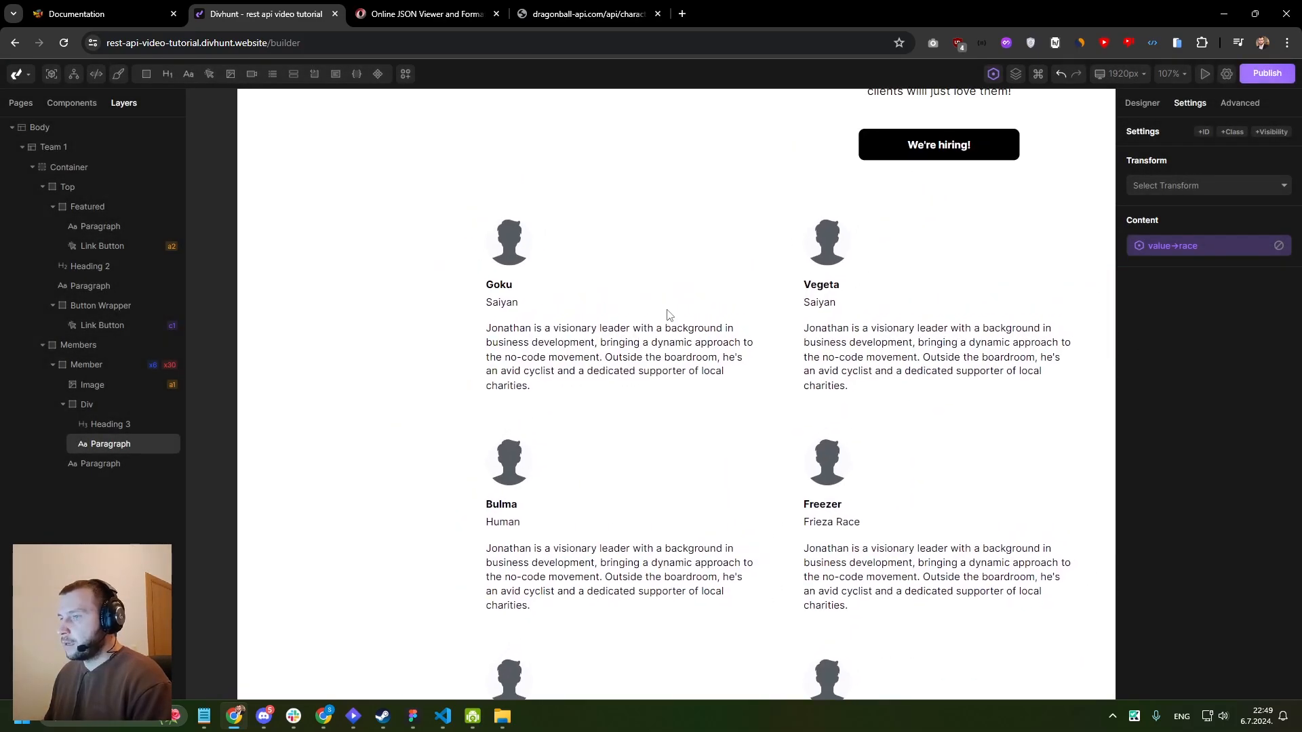
click(516, 253)
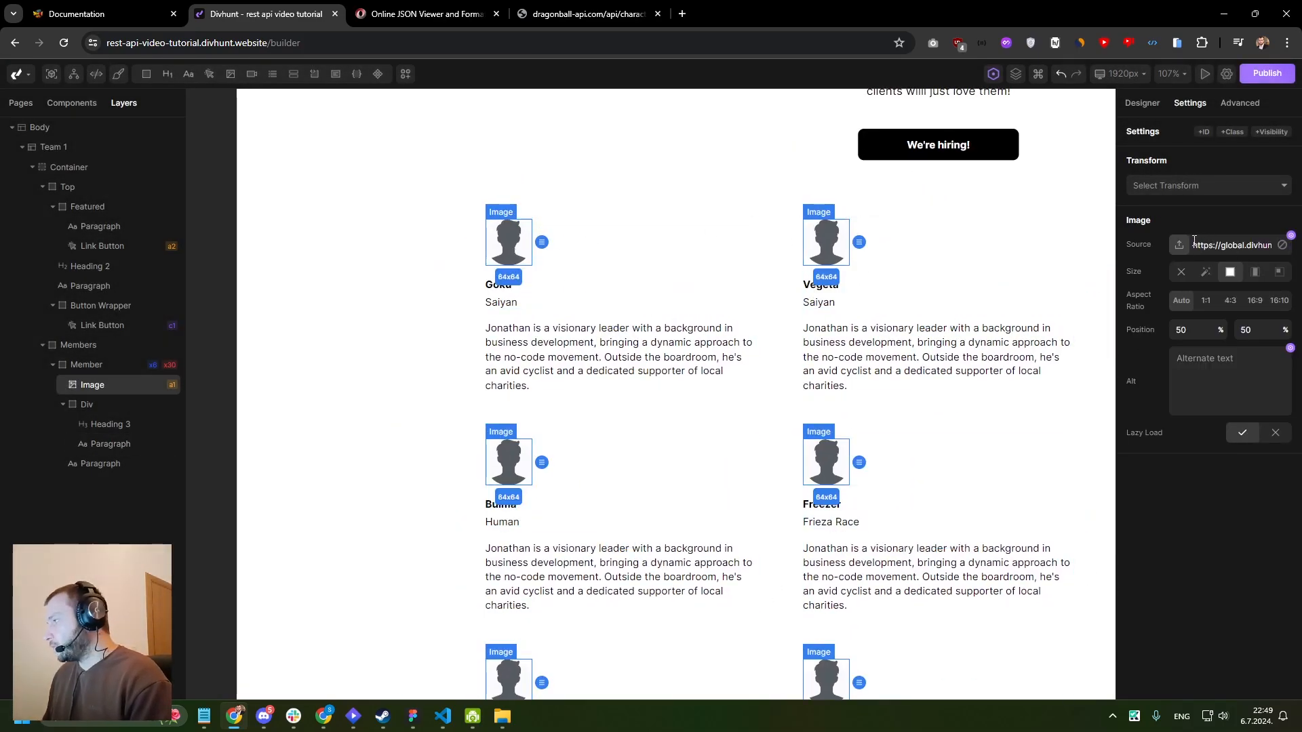
click(1290, 235)
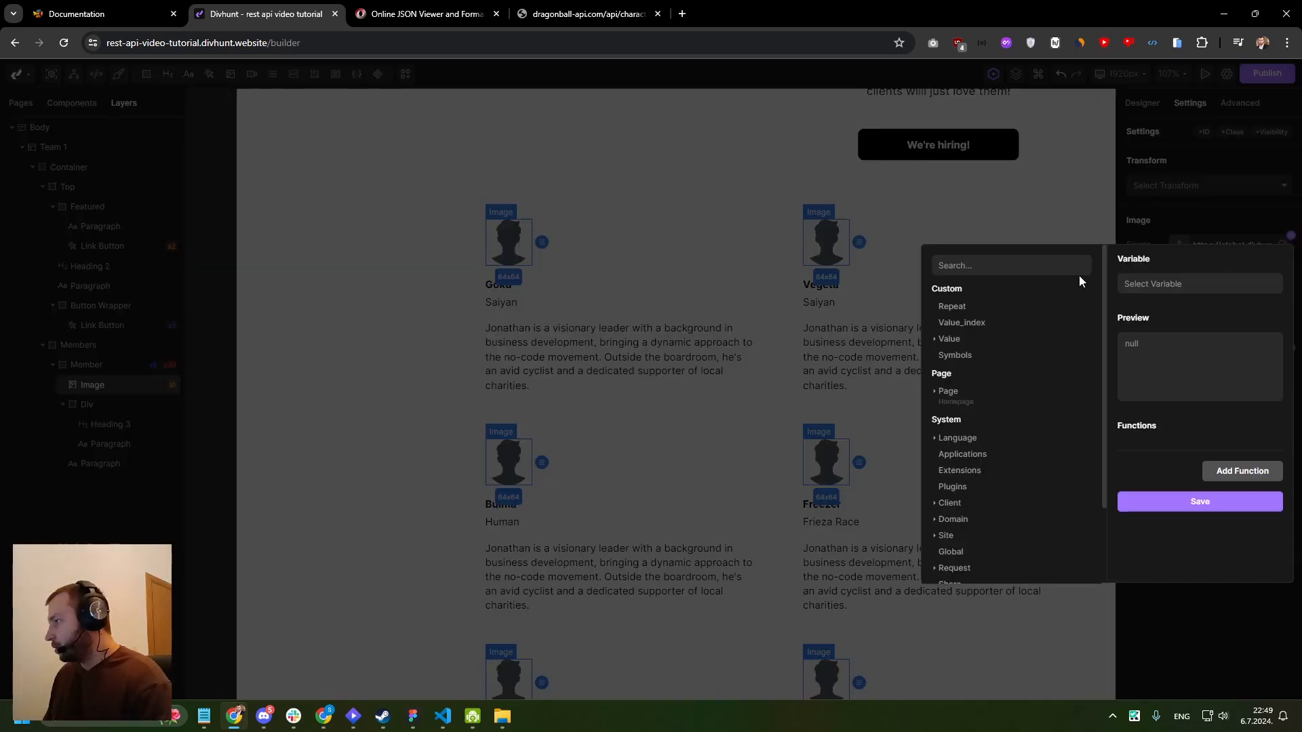
click(945, 340)
scroll(963, 380, down, 1)
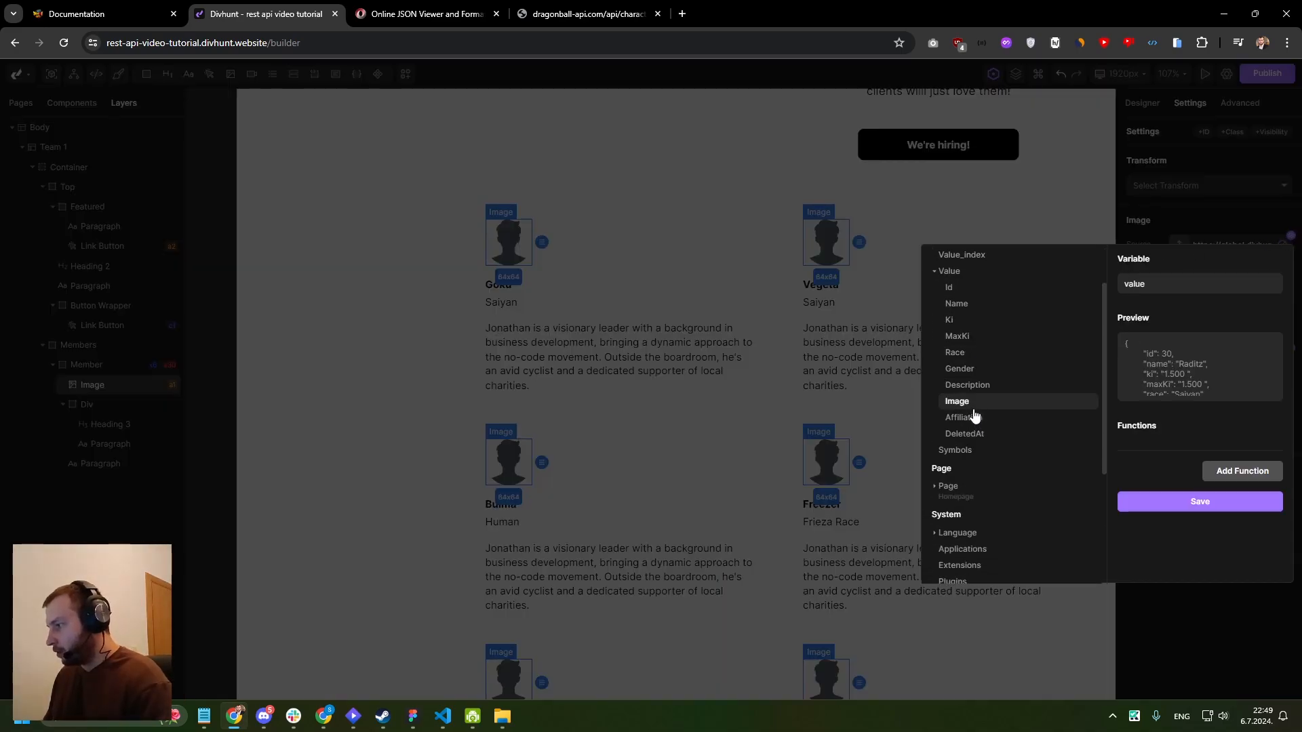
click(970, 401)
click(1194, 519)
scroll(732, 291, down, 2)
scroll(632, 248, up, 3)
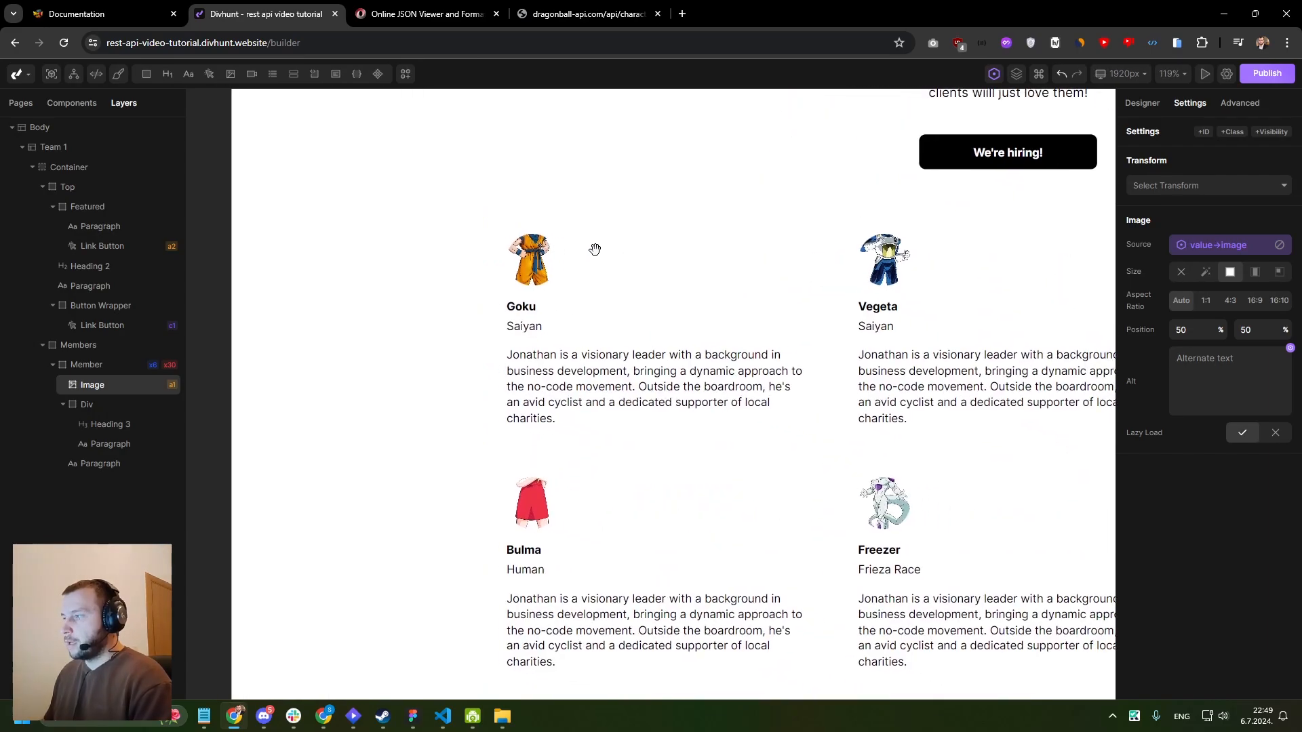
scroll(643, 249, down, 2)
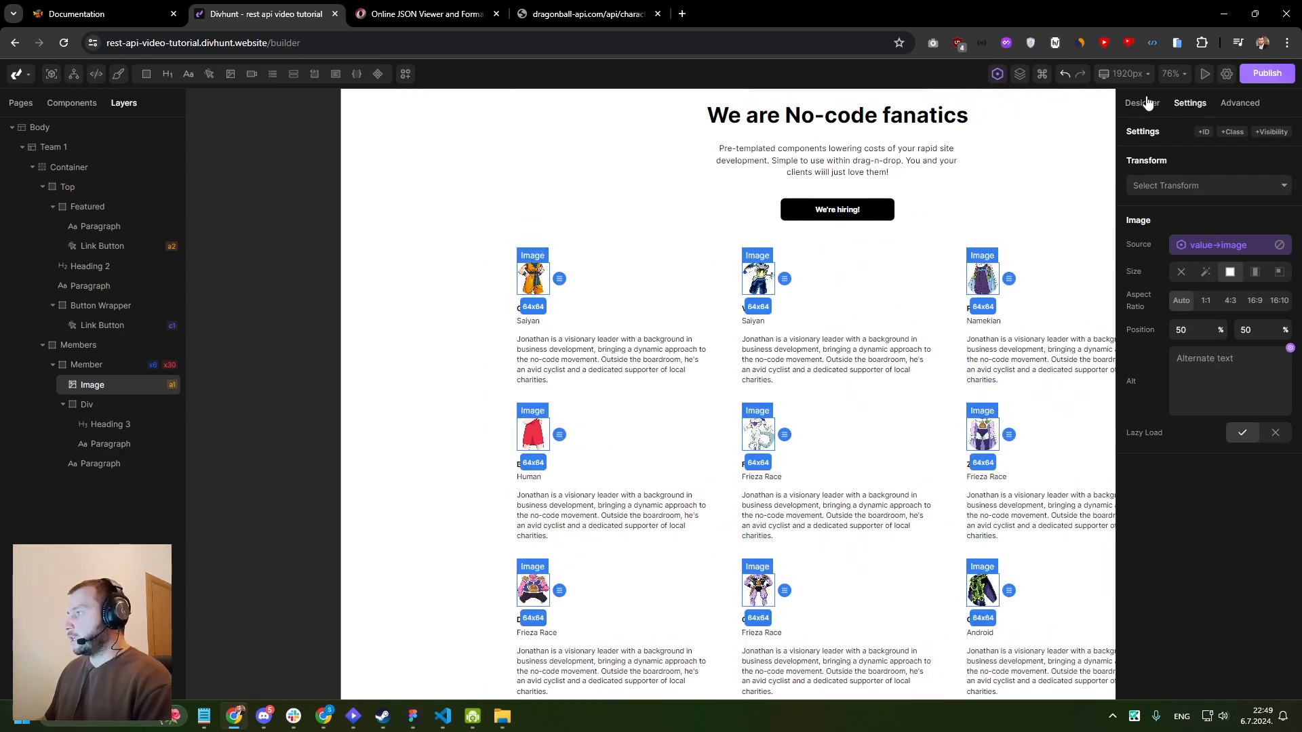
- Clear the width of the member card's image and set its height to 250 px
click(1142, 102)
click(1270, 368)
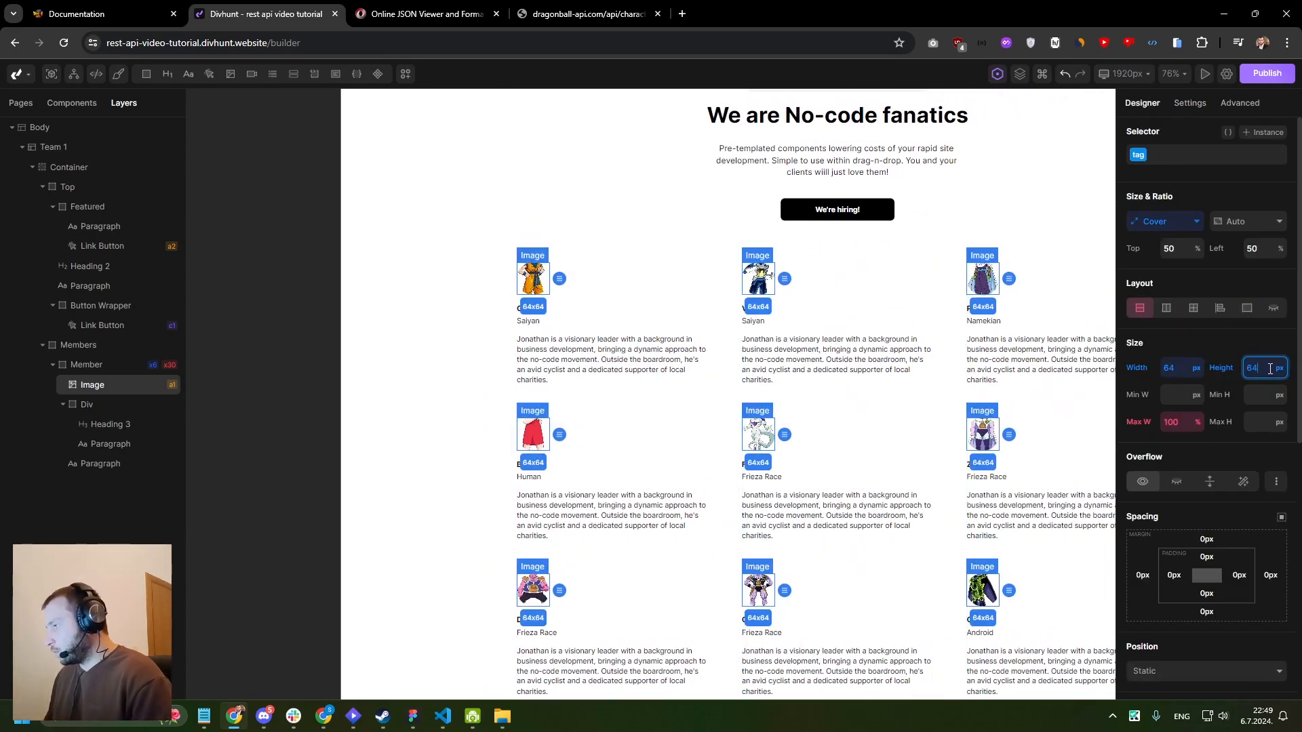
right_click(1174, 368)
click(1175, 408)
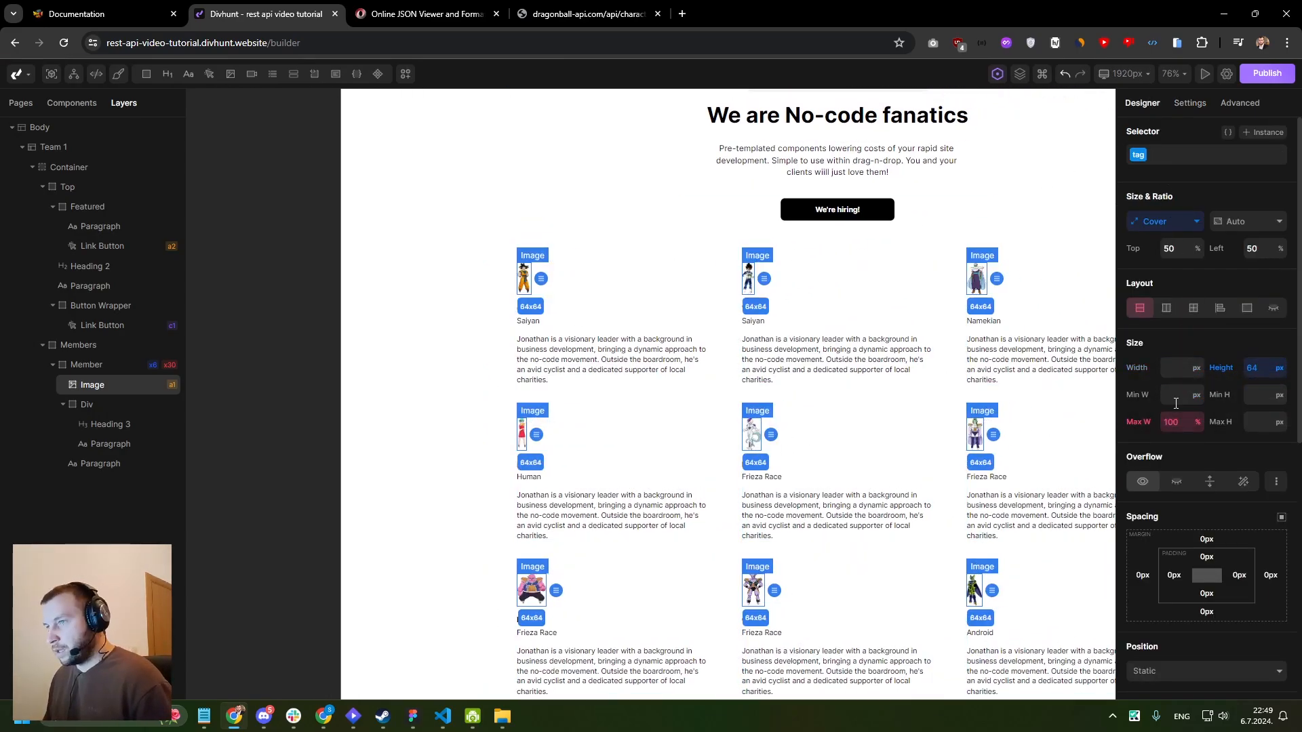
click(1257, 371)
text(250)
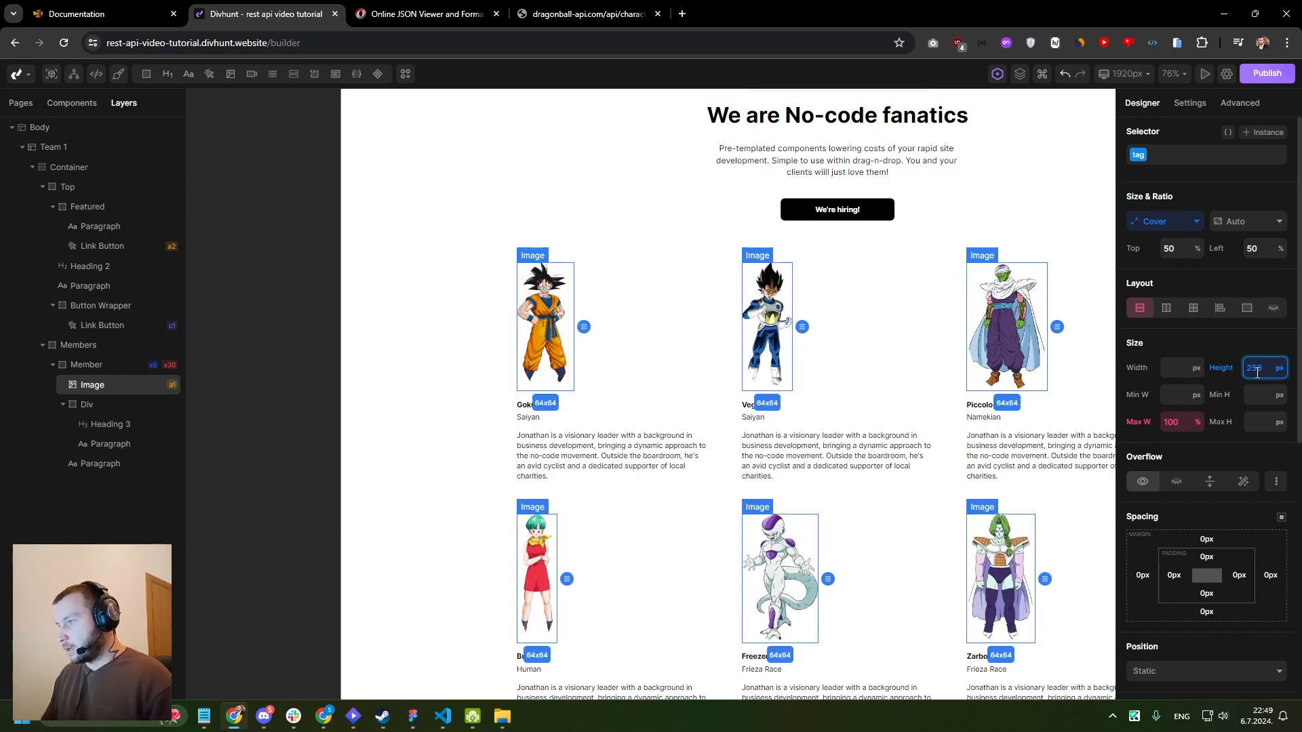
- Reset the corner radius of the member card's image
scroll(1243, 458, down, 6)
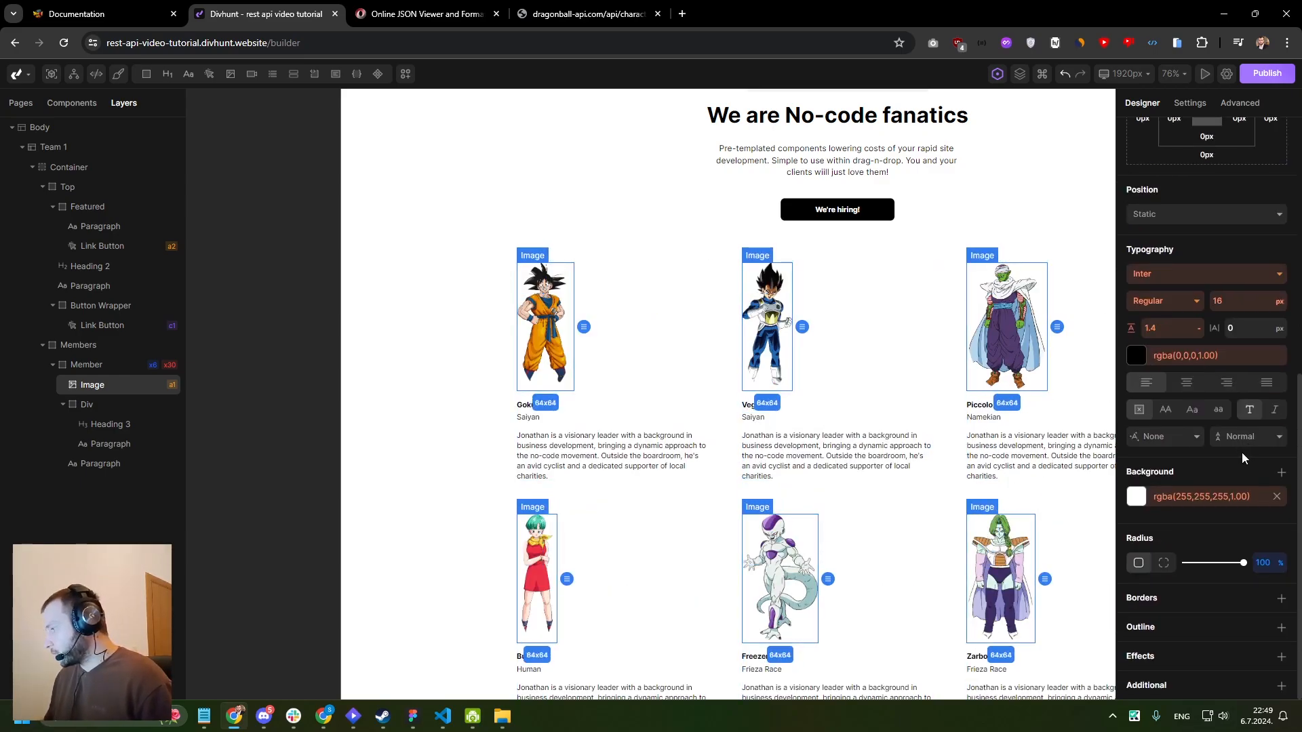
right_click(1266, 564)
click(1251, 609)
scroll(817, 326, up, 3)
drag(816, 327, 691, 277)
scroll(761, 291, down, 2)
scroll(692, 276, down, 2)
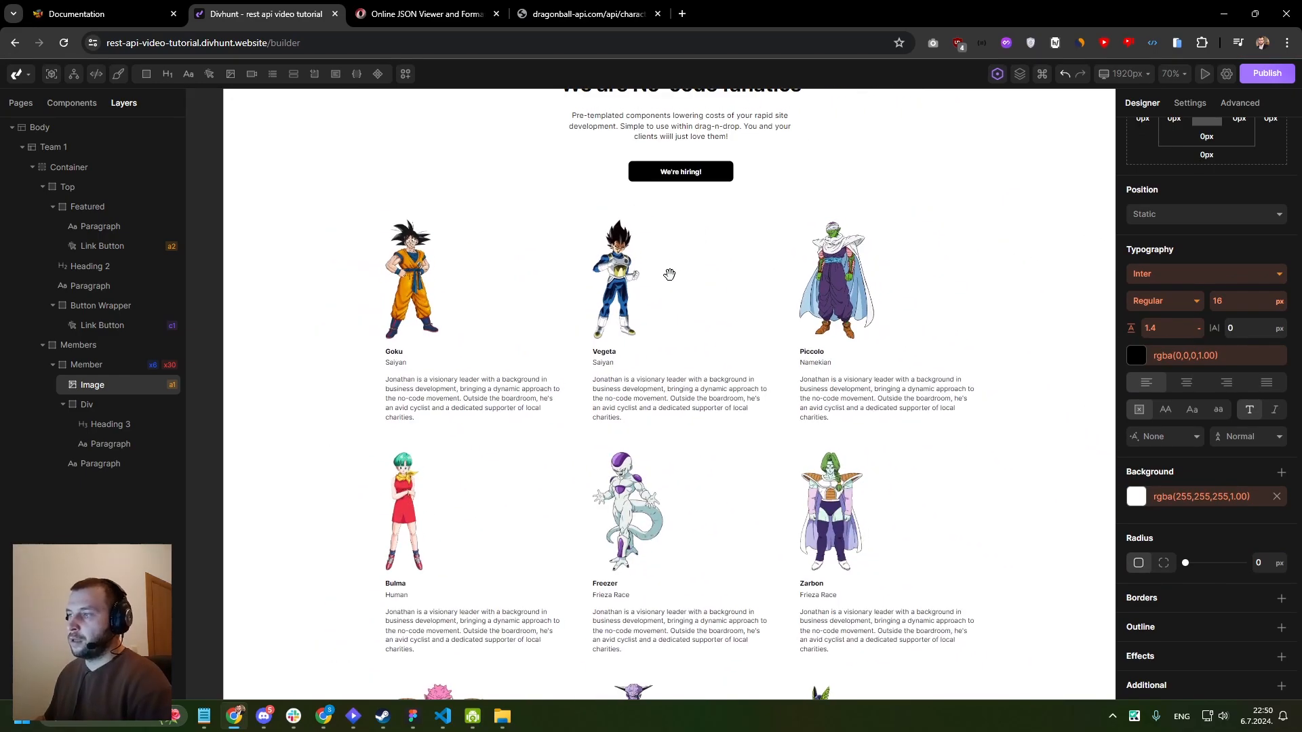
- Bind the content of the member card's biography paragraph to the variable value→description and save it
click(695, 320)
click(420, 392)
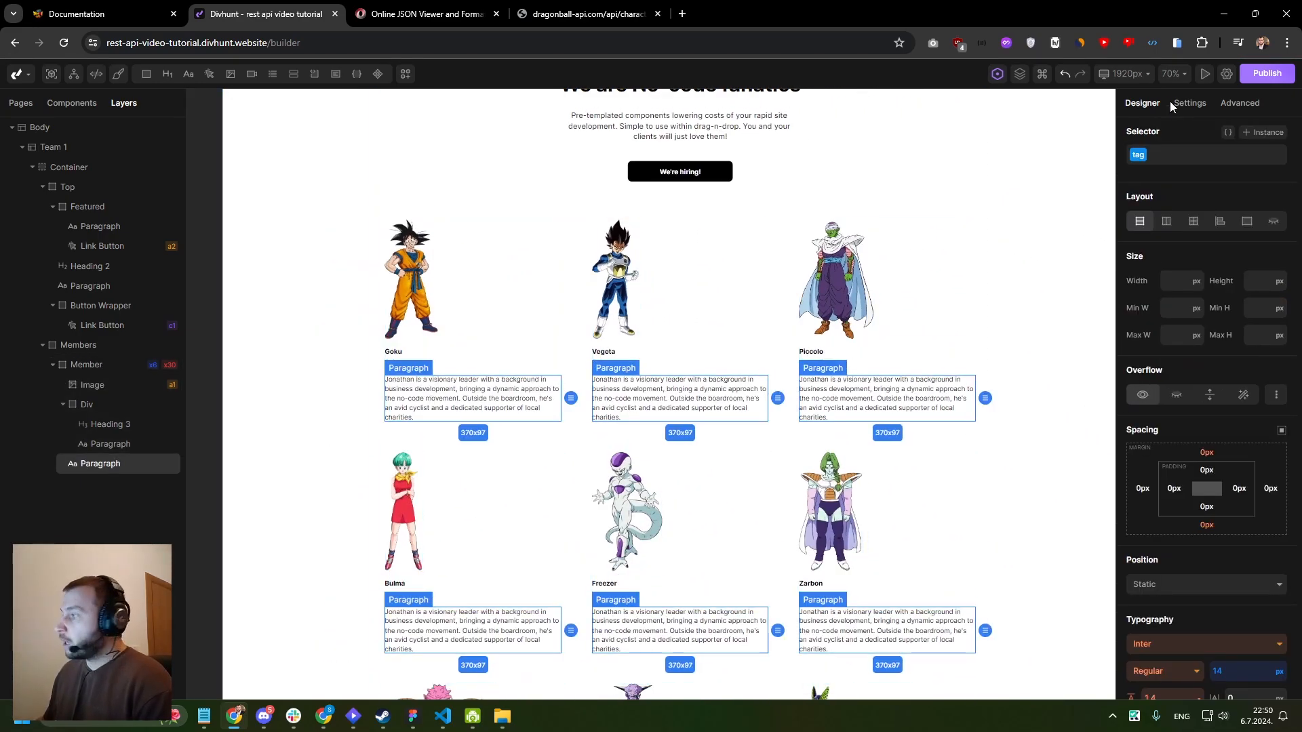
click(1190, 103)
click(1290, 238)
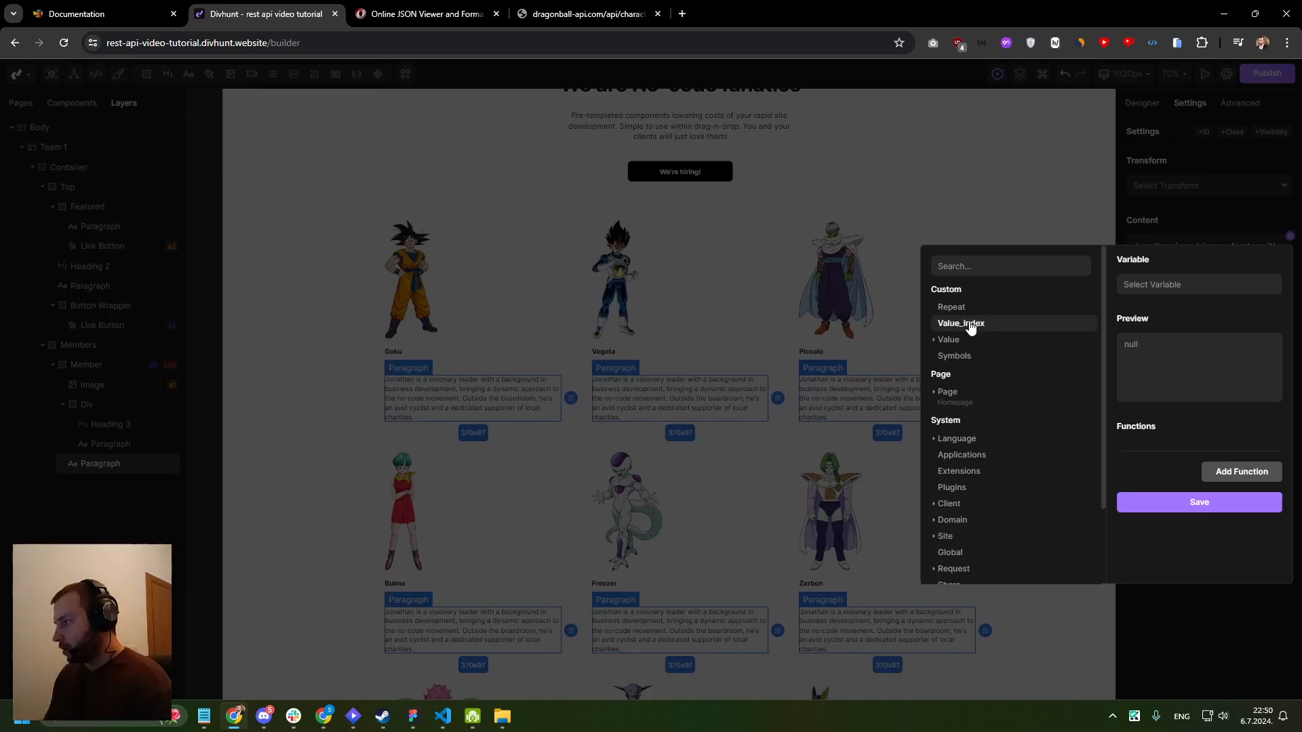
click(950, 339)
click(975, 453)
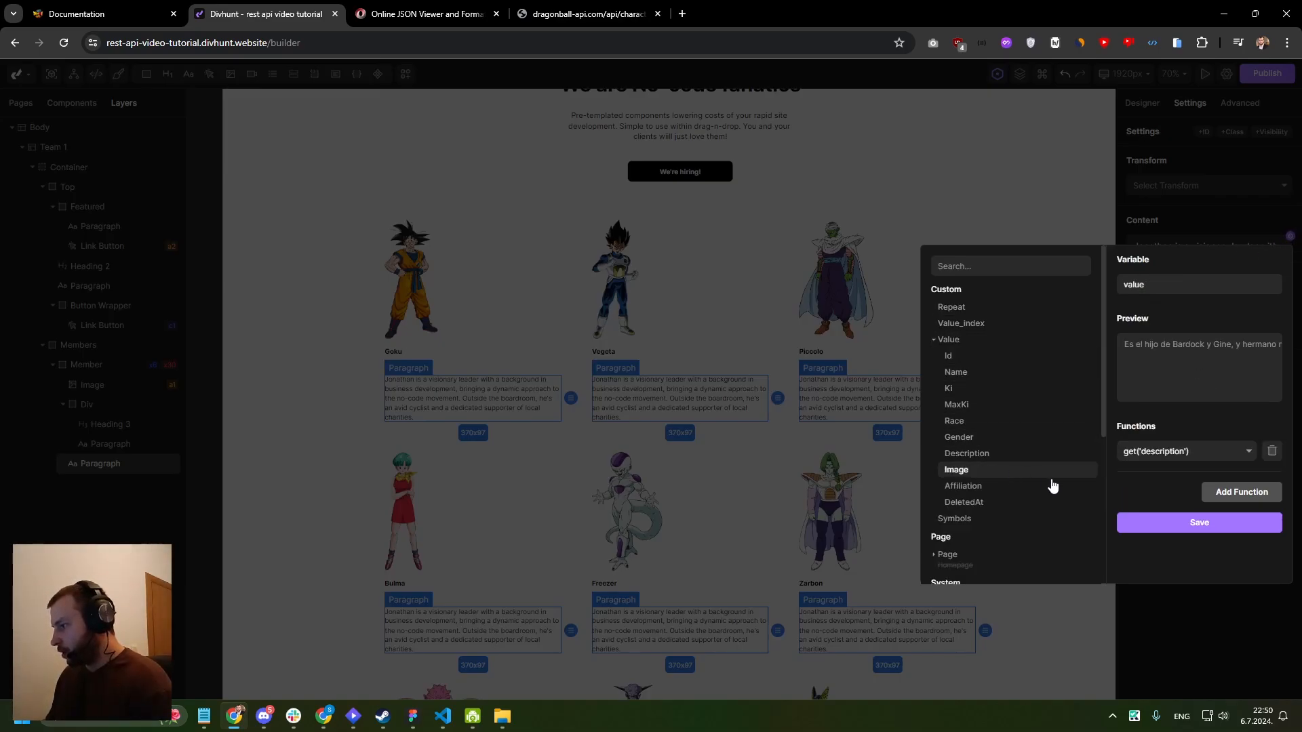
click(1183, 526)
- Examine the images and descriptions in the repeated member cards down to the end of the page
scroll(597, 149, down, 3)
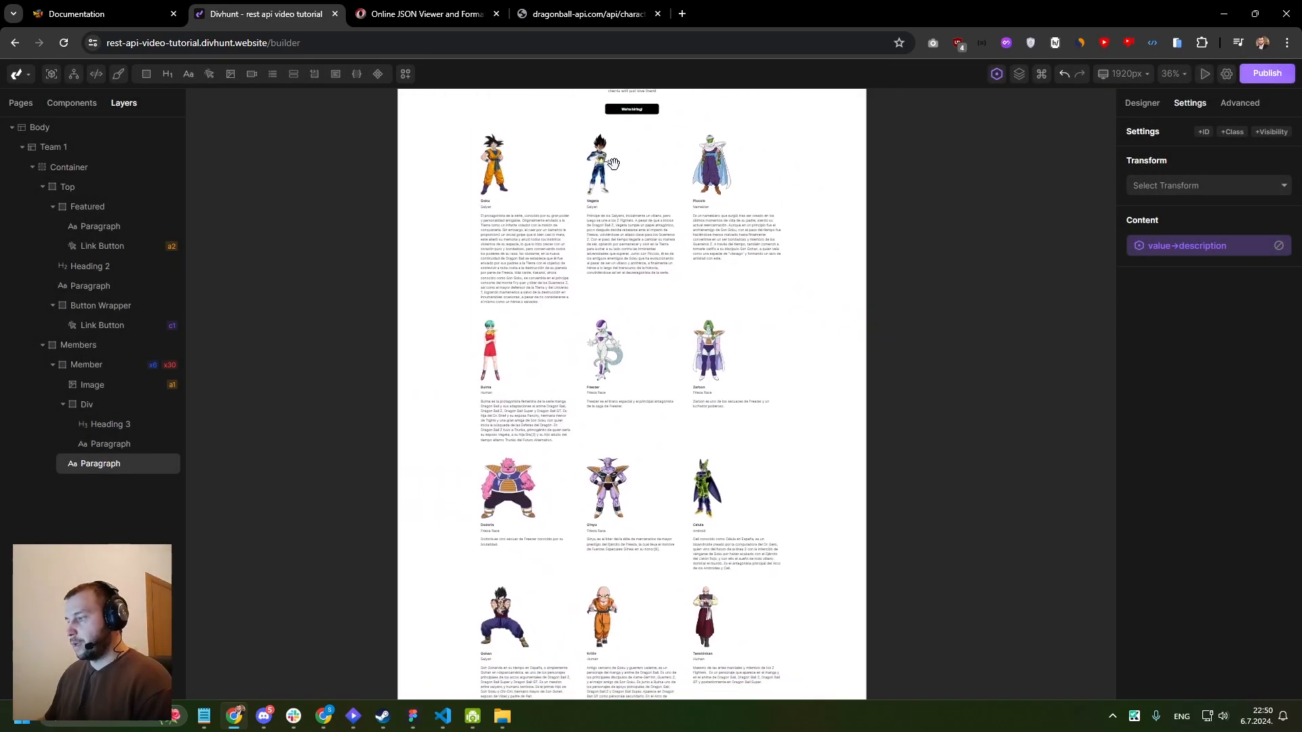
scroll(610, 175, down, 4)
scroll(596, 242, down, 10)
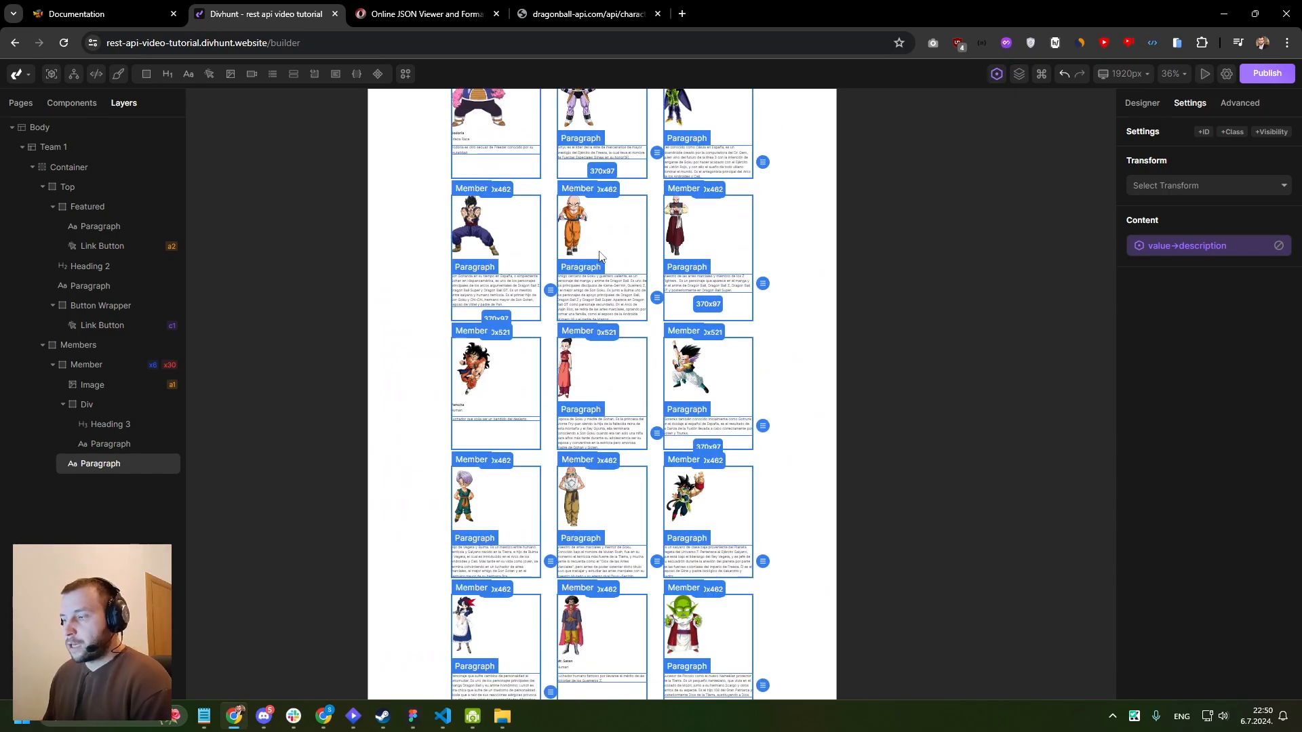
scroll(616, 299, down, 3)
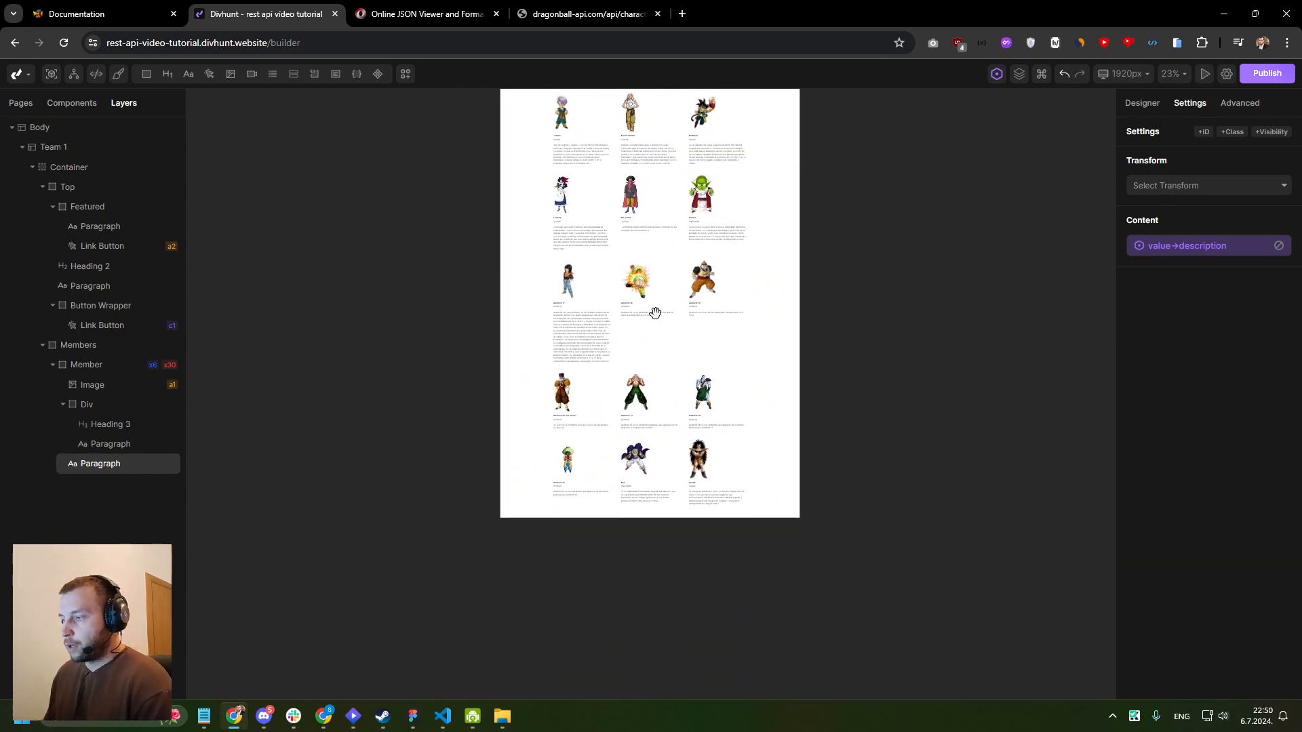
scroll(678, 318, up, 5)
scroll(694, 400, up, 10)
scroll(683, 378, up, 10)
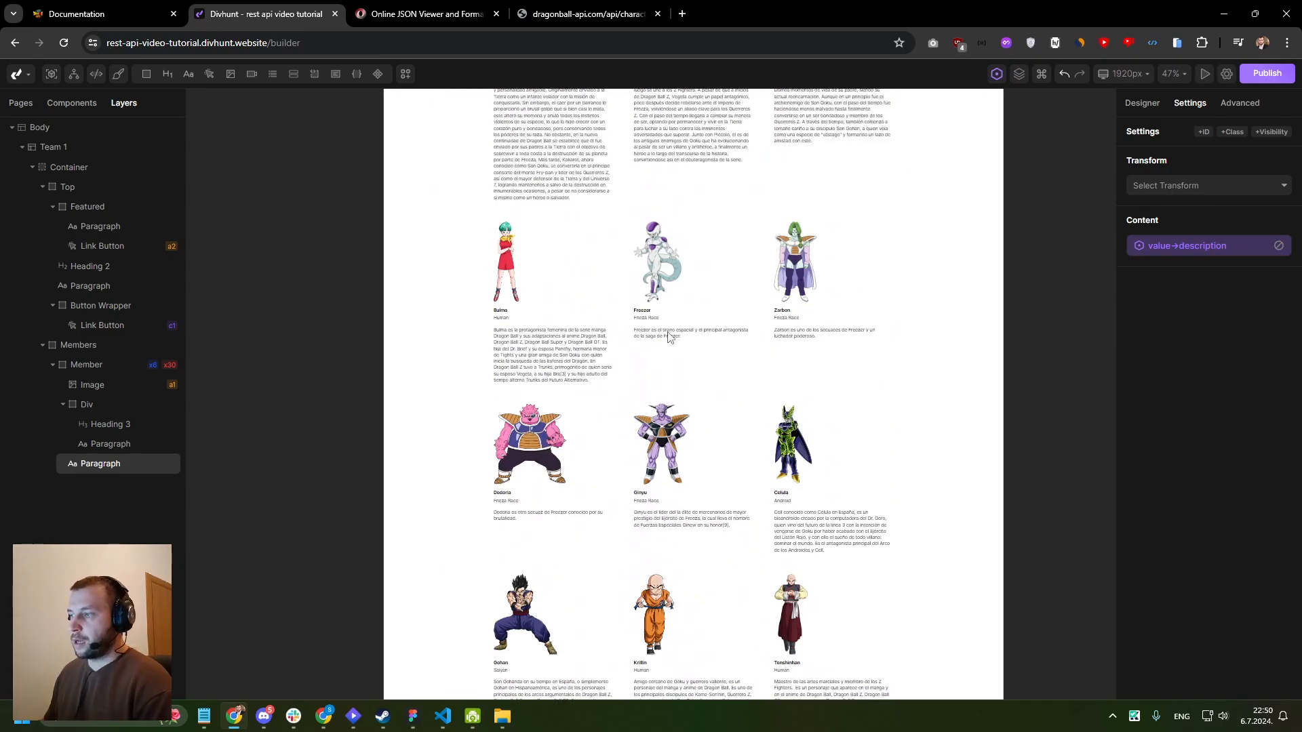
scroll(603, 312, up, 4)
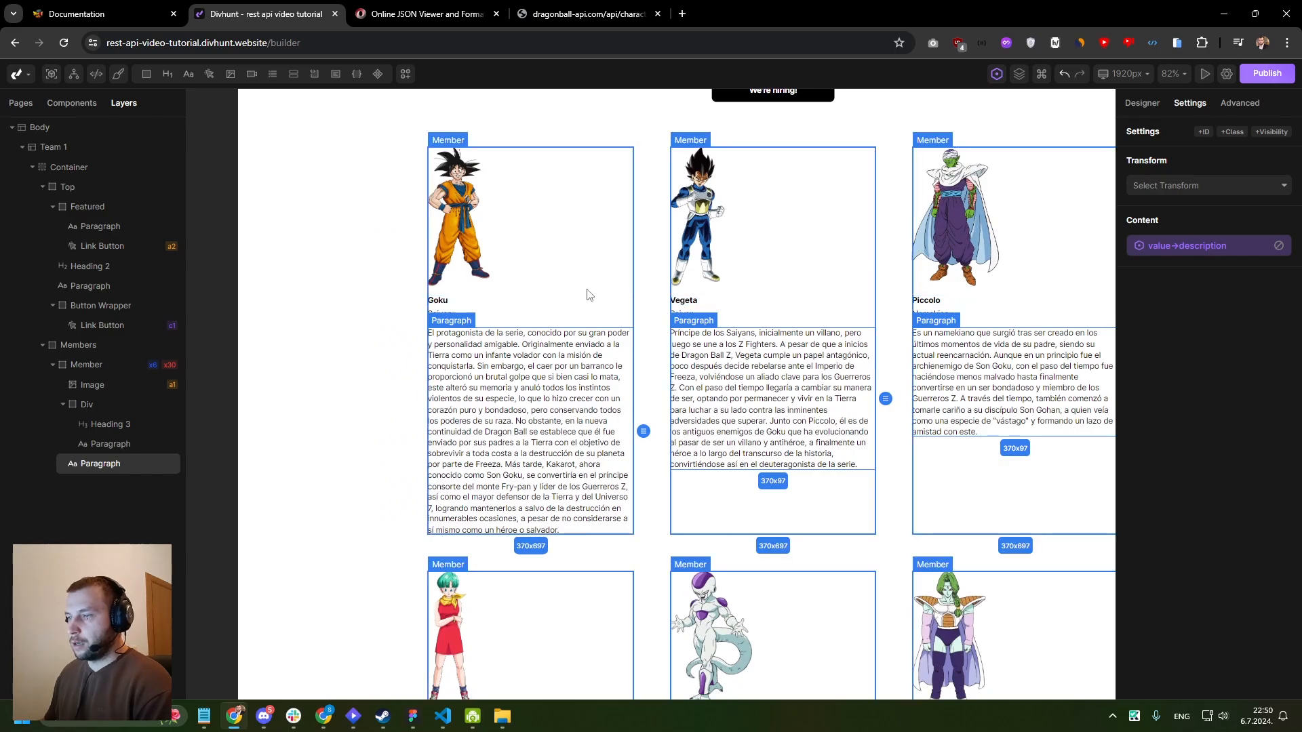
click(580, 302)
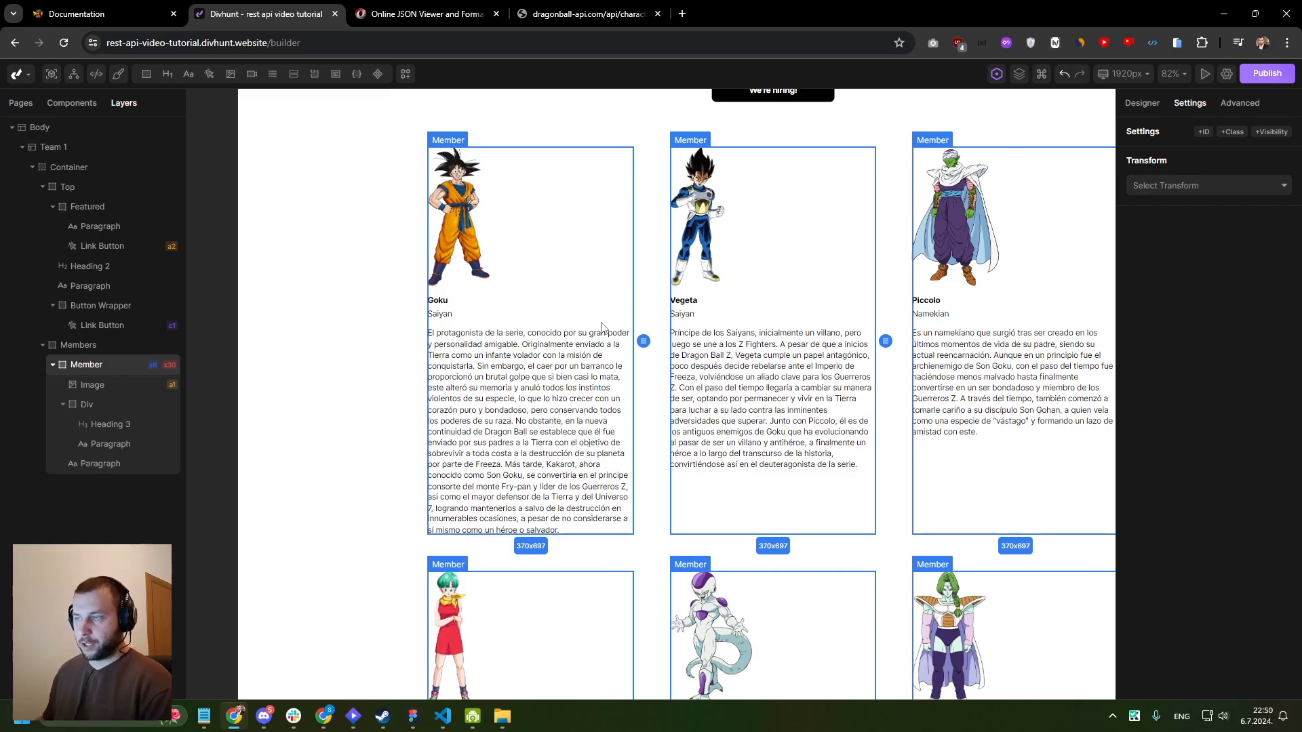
- Find the section on getting a single character in the Dragon Ball API documentation and copy its endpoint URL
click(424, 13)
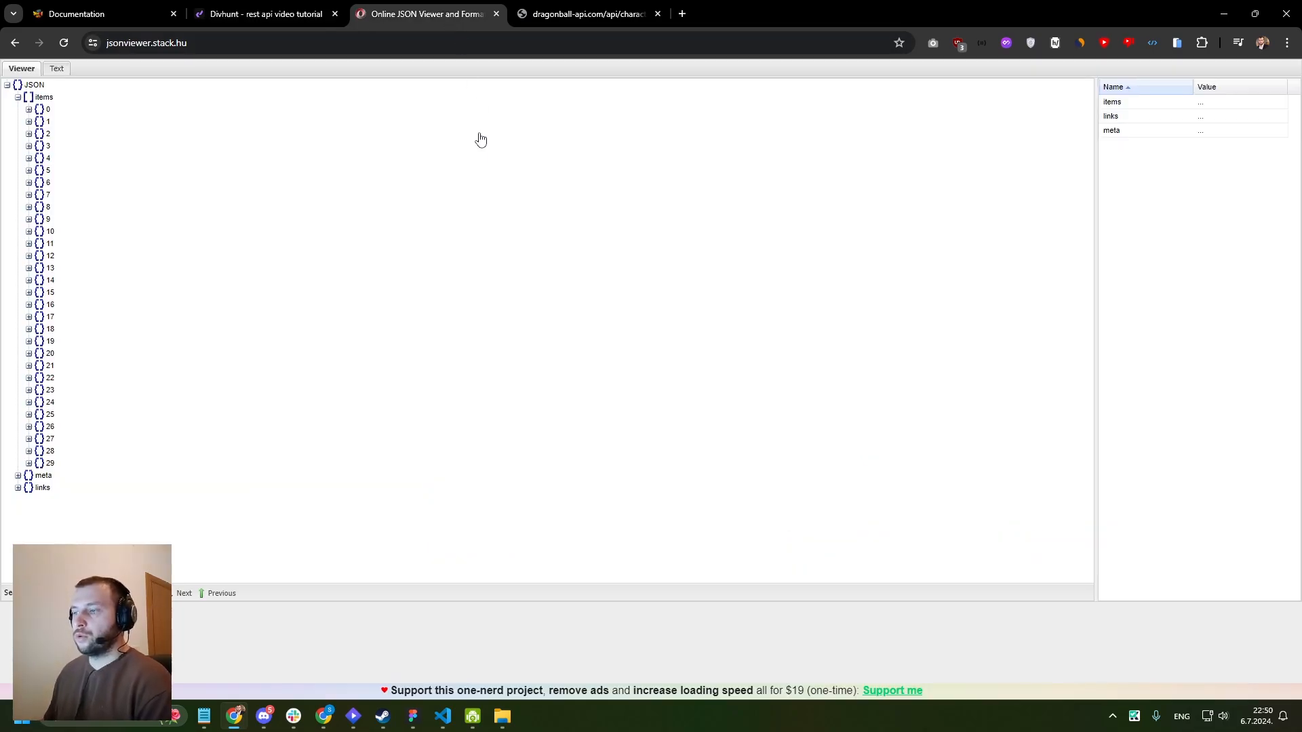
click(551, 15)
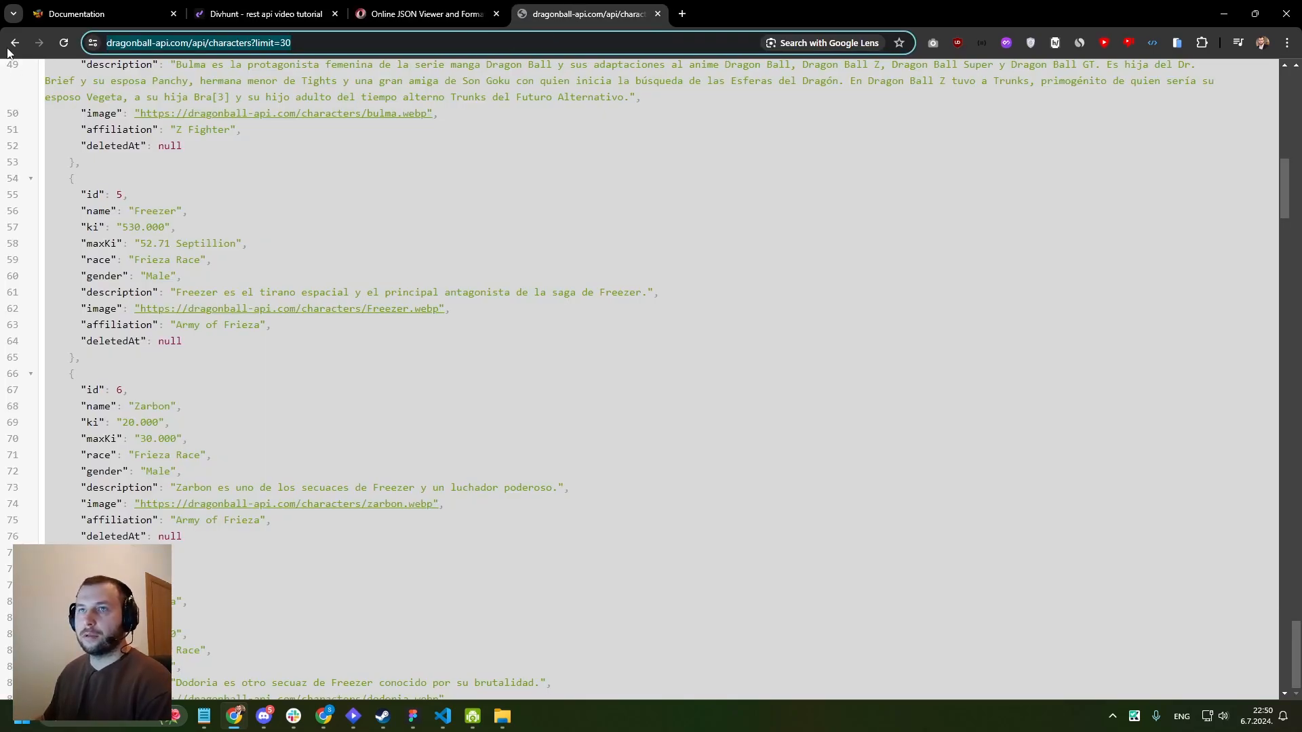
click(86, 15)
scroll(563, 271, down, 10)
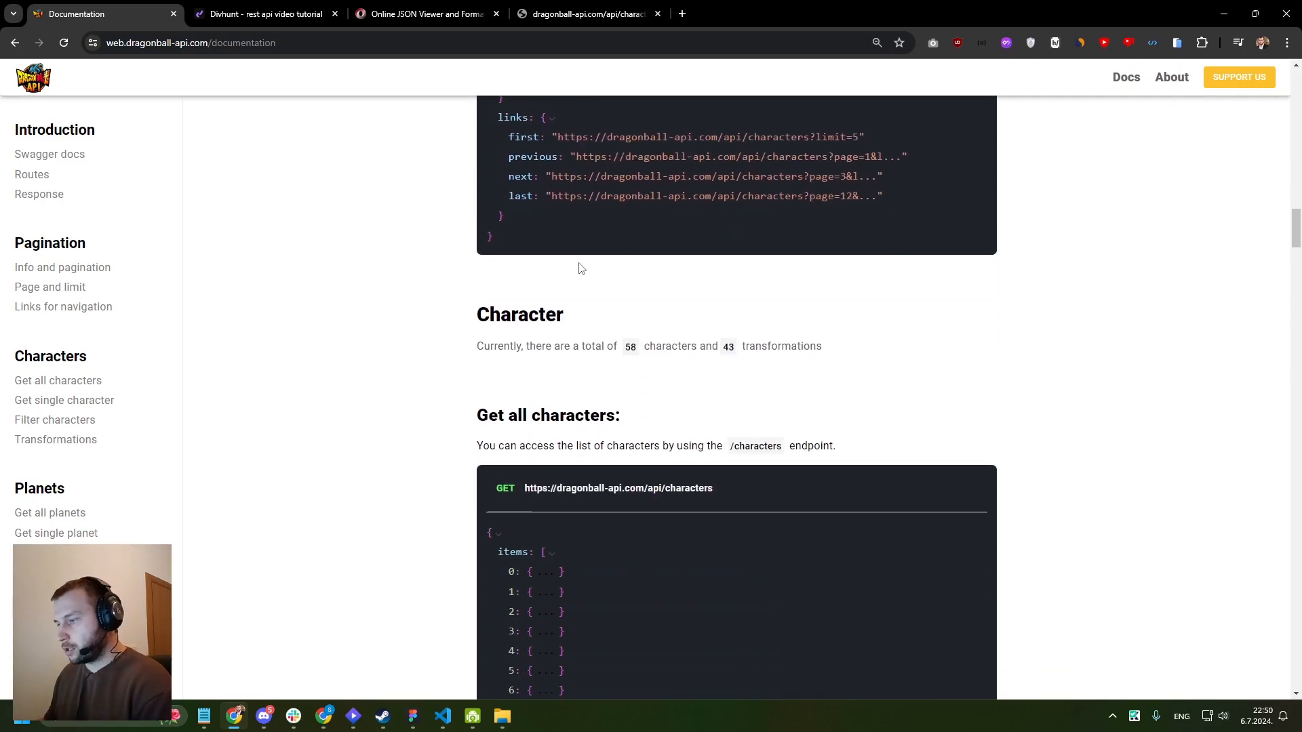
scroll(714, 290, down, 10)
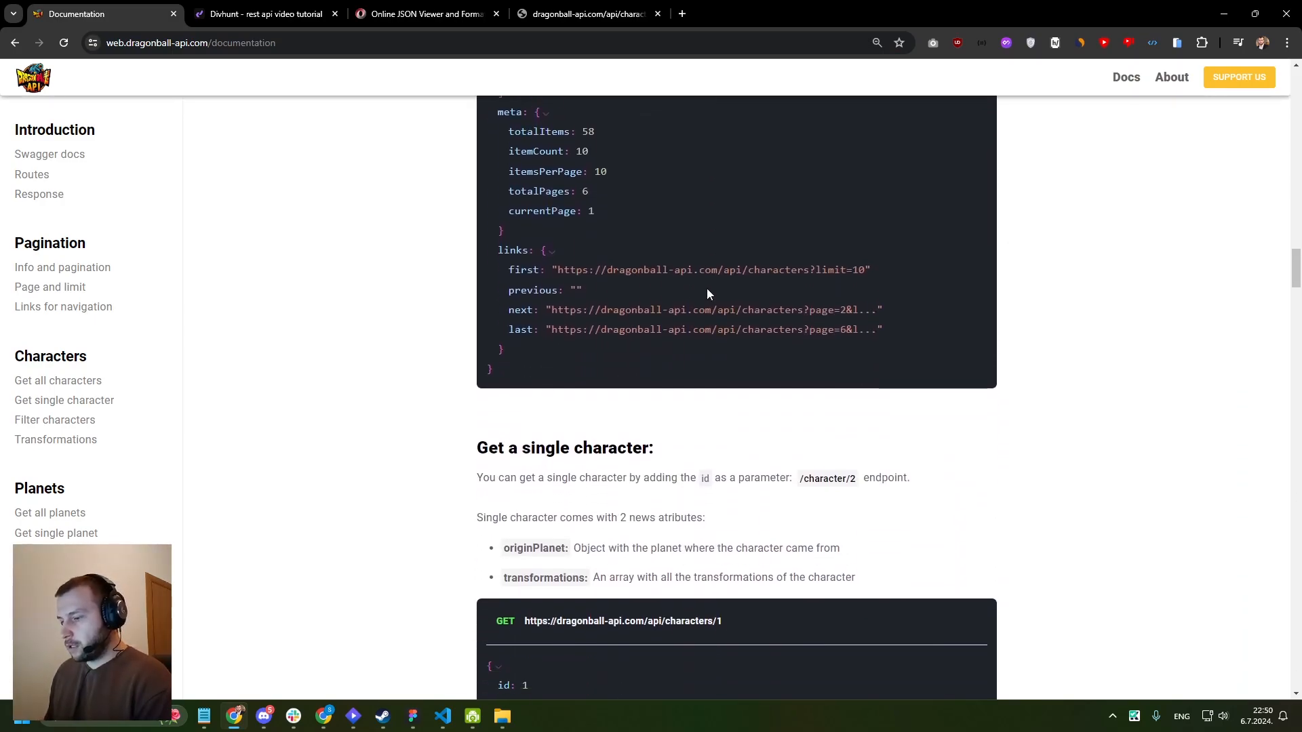
drag(467, 254, 646, 242)
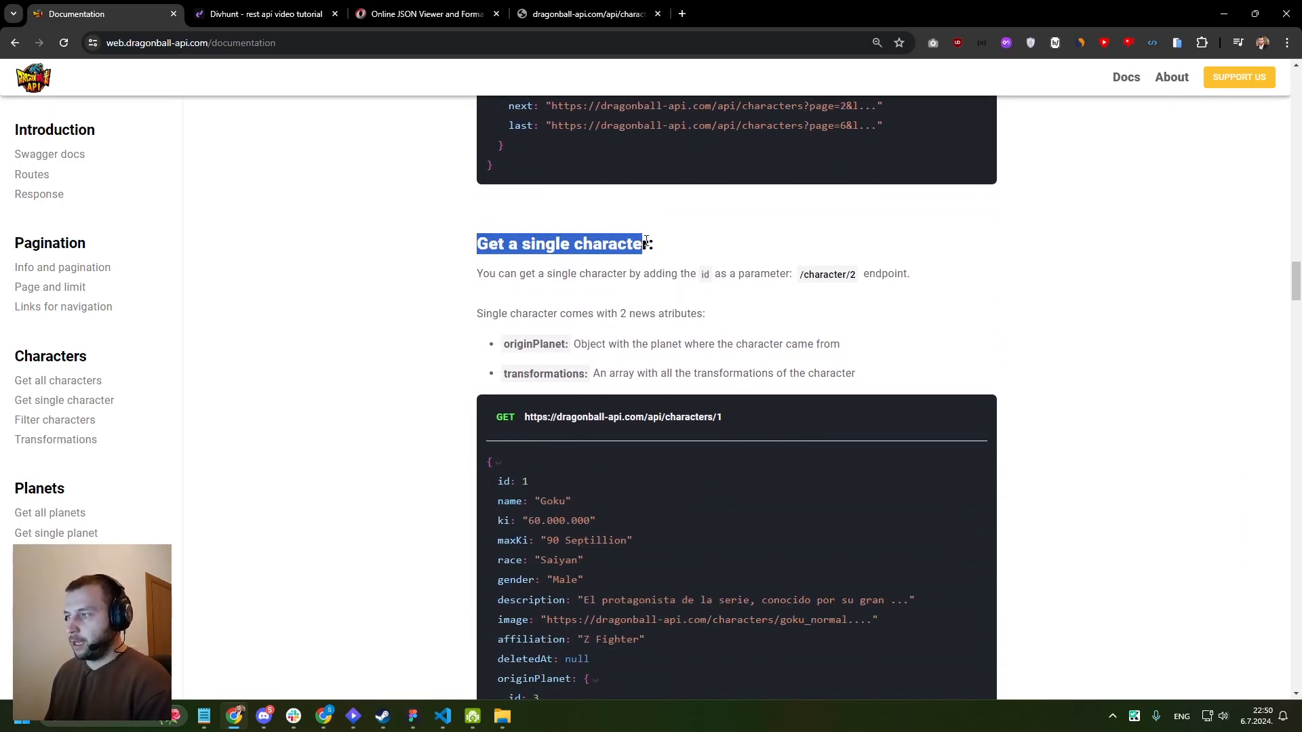
scroll(504, 276, down, 1)
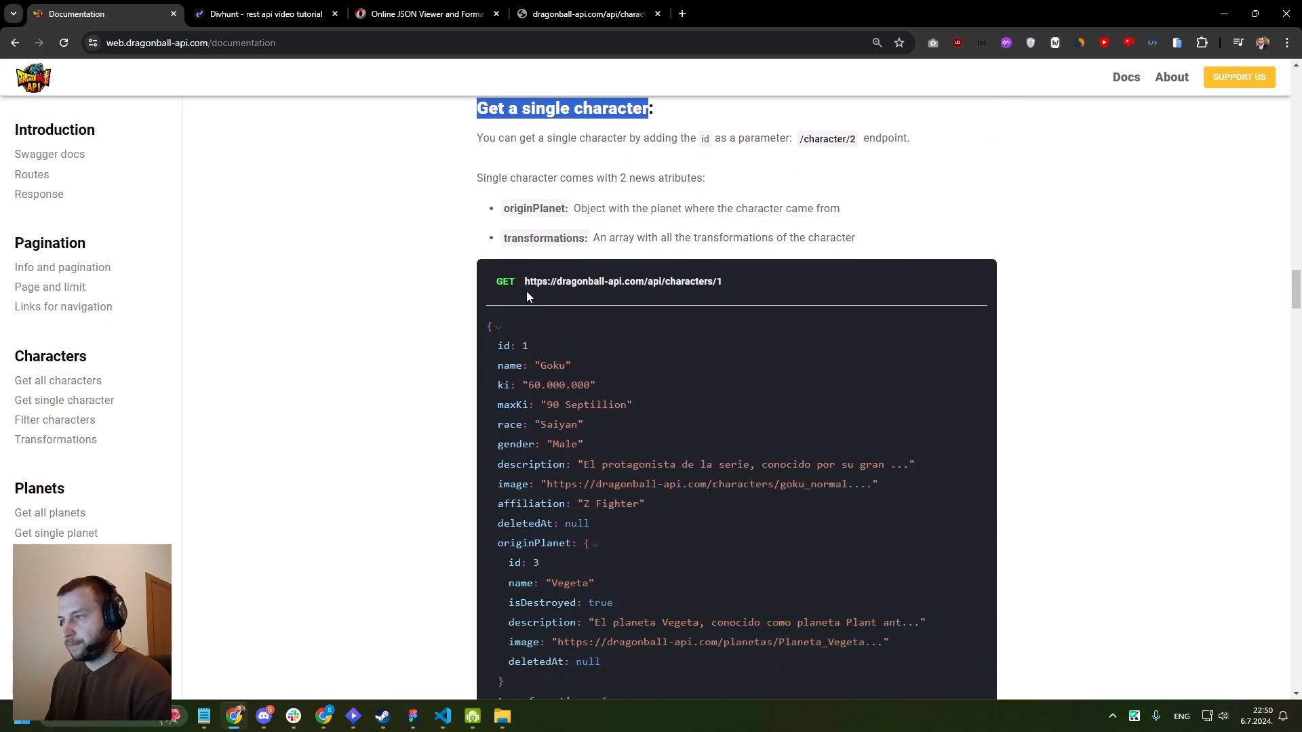
drag(524, 282, 720, 283)
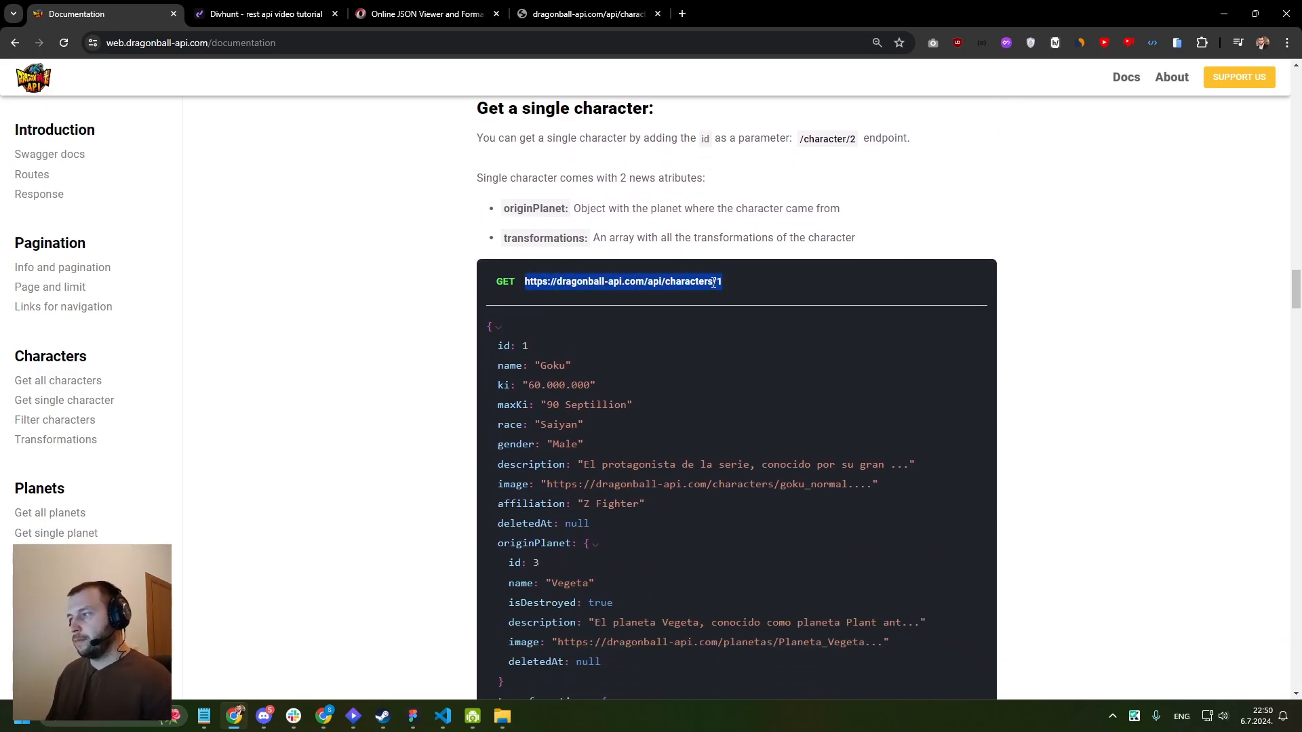
click(567, 14)
click(420, 45)
text(https://dragonball-api.com/api/characters/1)
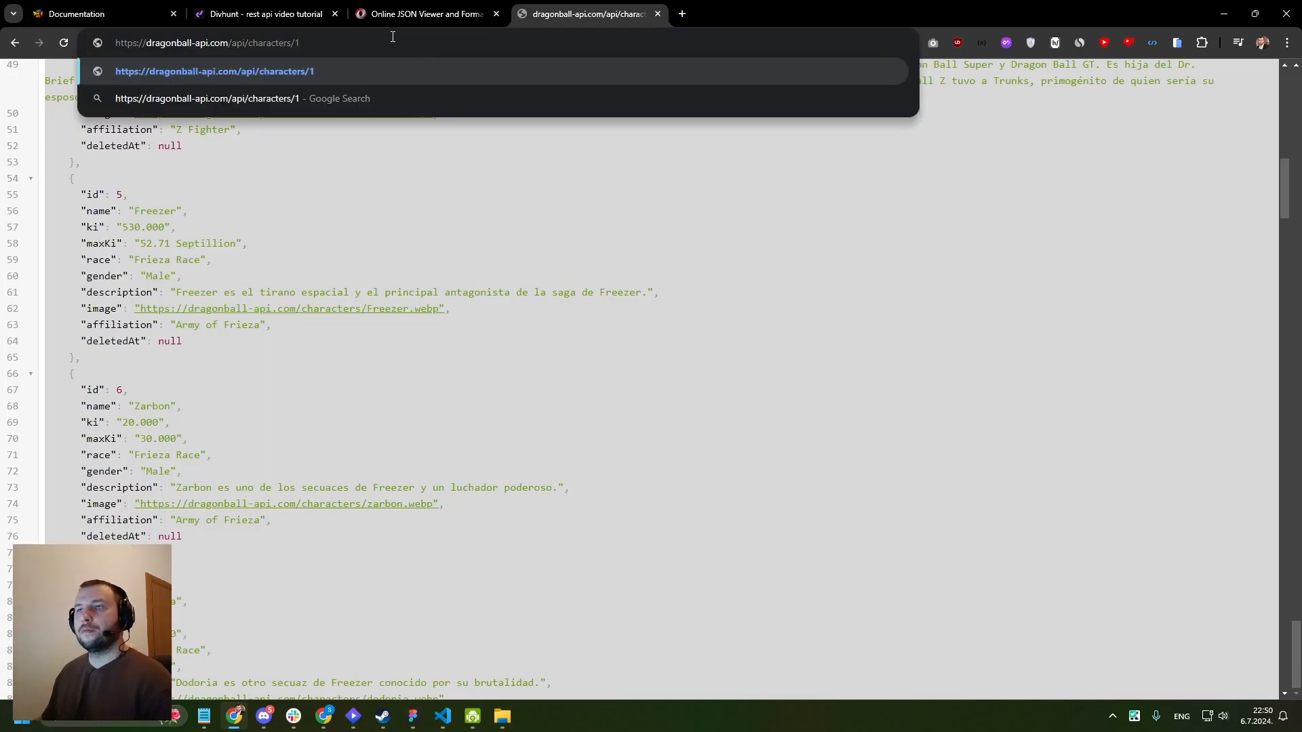
key(Return)
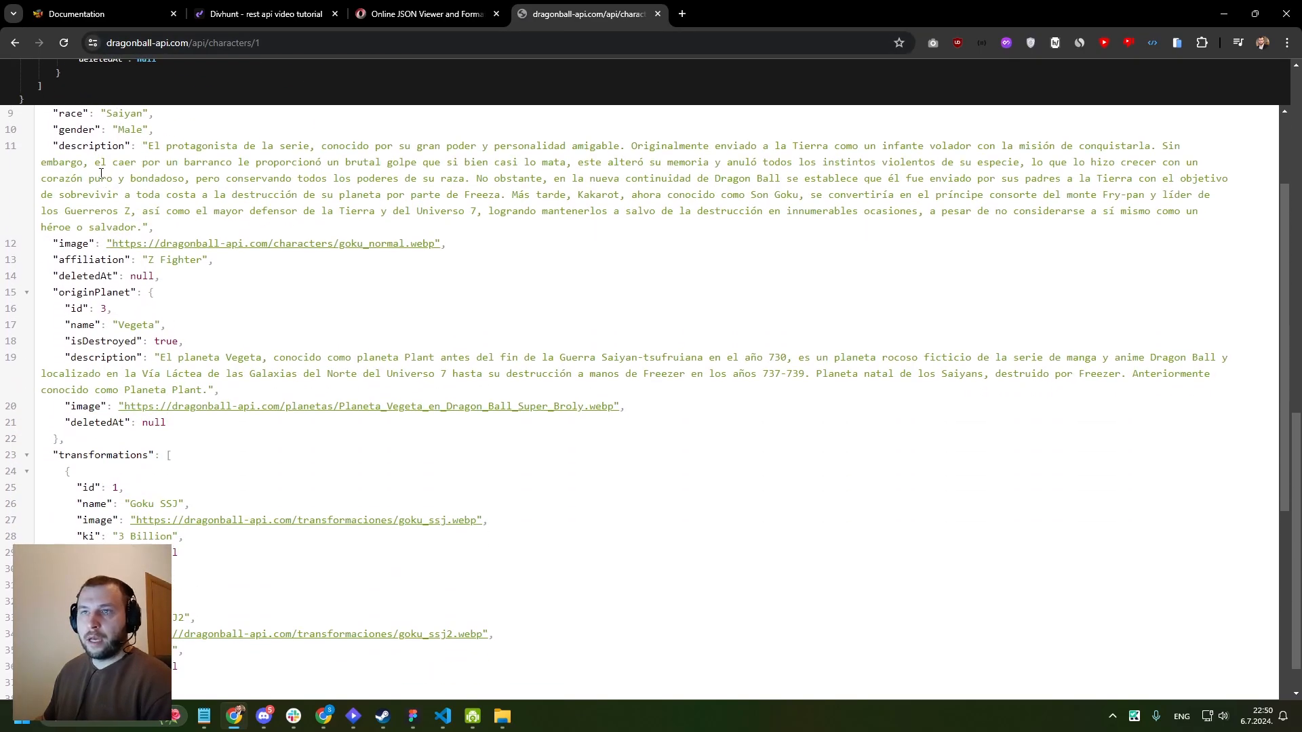
- Examine the fields of the single character response, including id, name, maxKi and transformations
scroll(101, 174, up, 1)
drag(54, 114, 110, 259)
scroll(111, 251, up, 1)
click(117, 213)
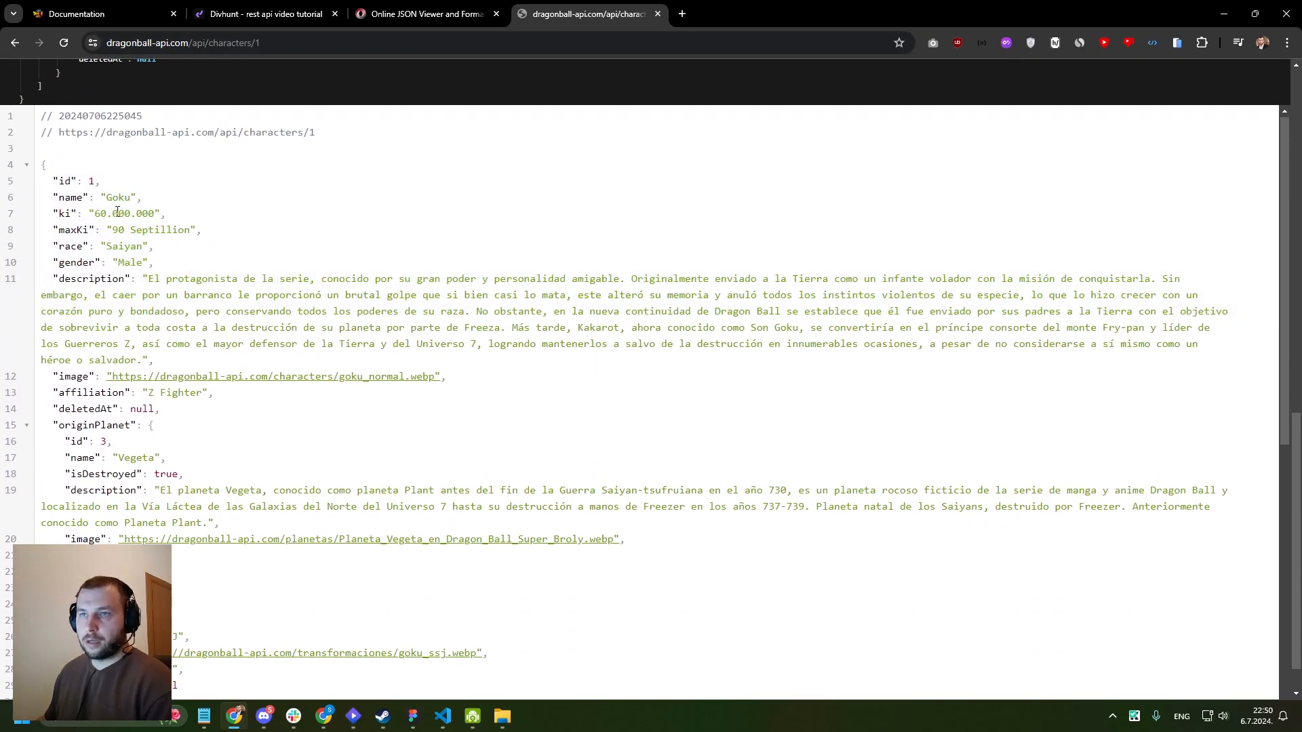
double_click(125, 197)
double_click(73, 230)
scroll(80, 238, down, 7)
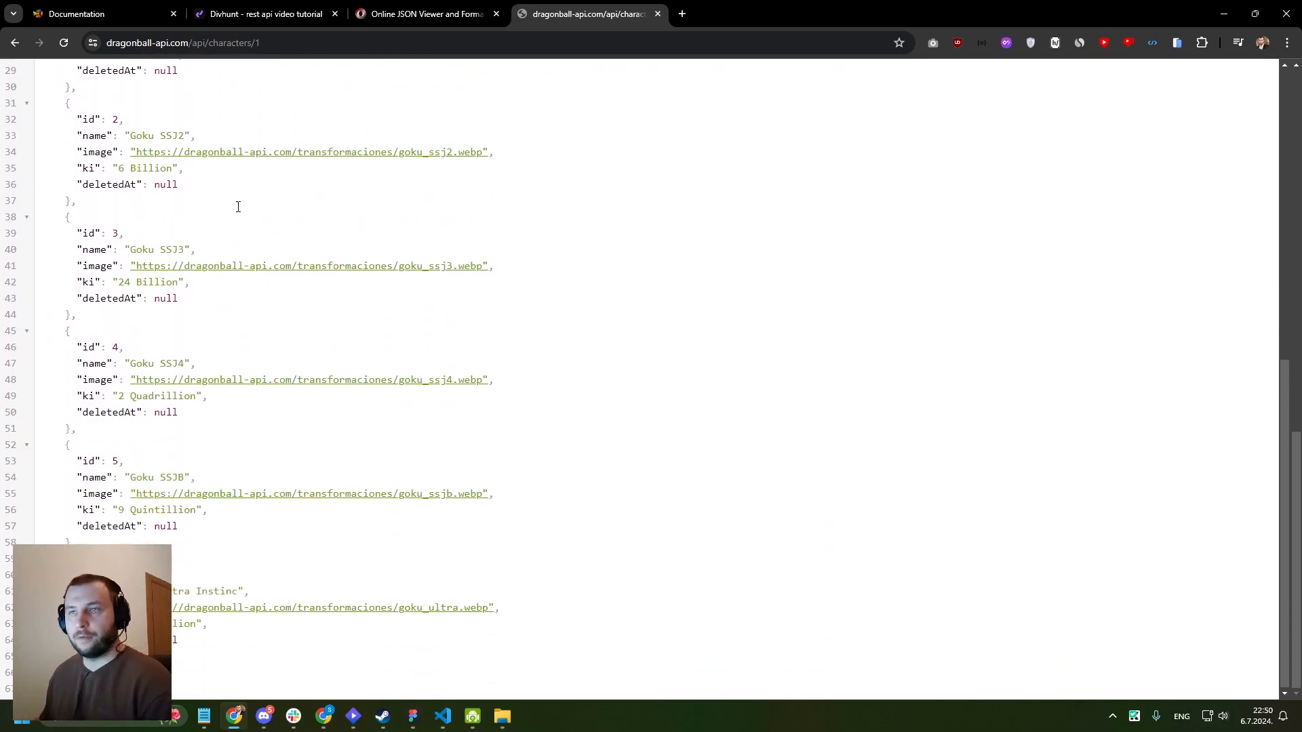
scroll(238, 207, up, 7)
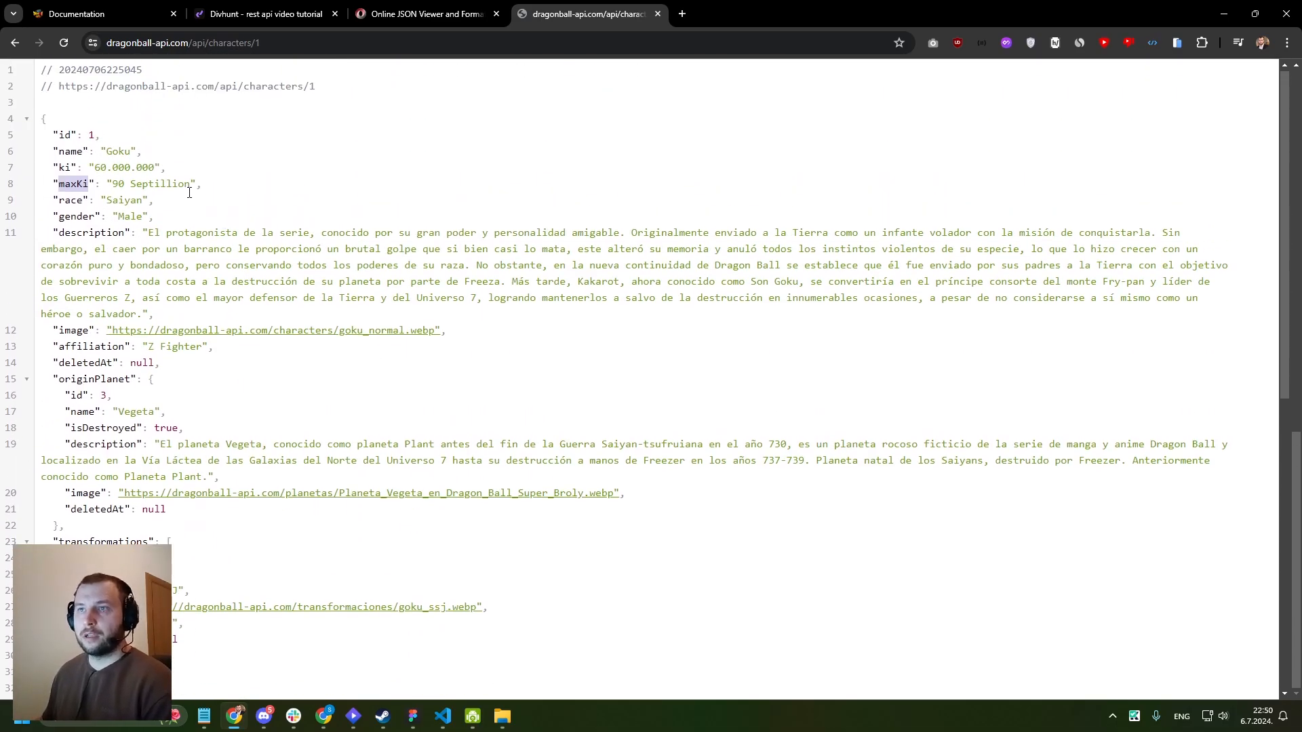
click(93, 135)
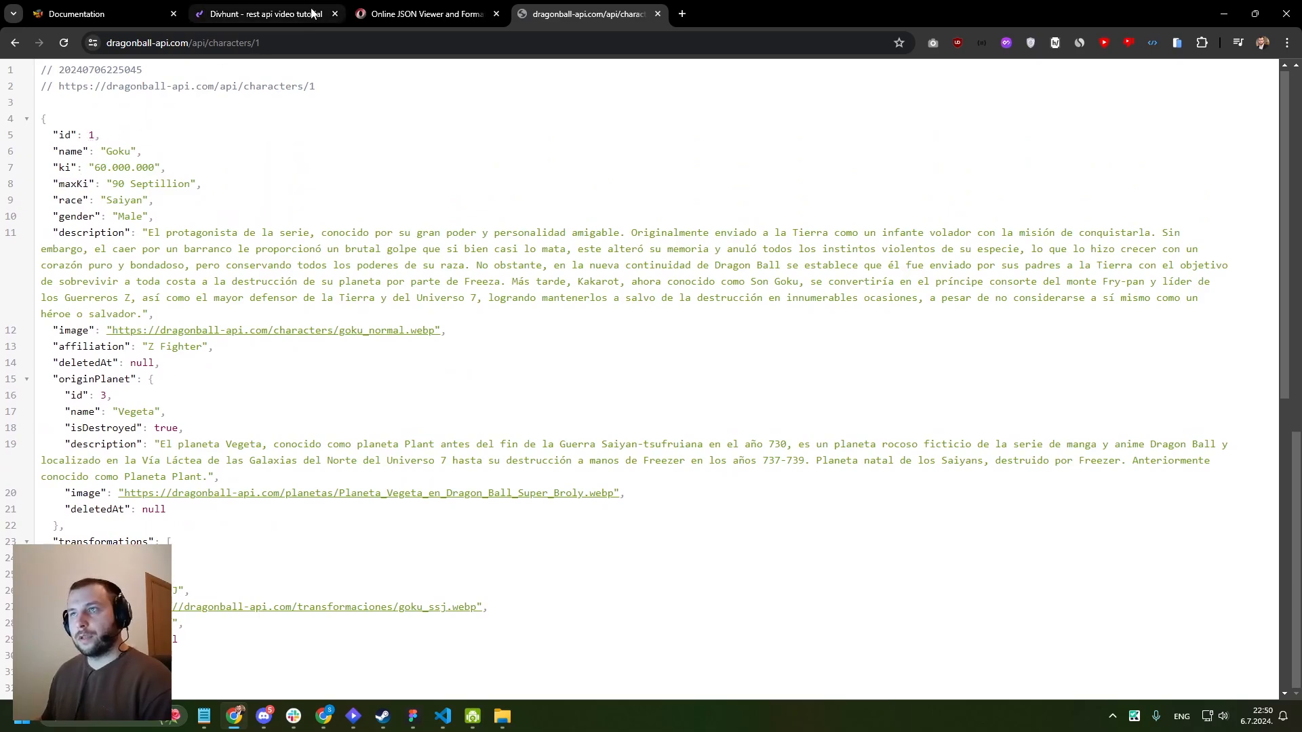
- Copy the full address of the single character response and switch back to the Divhunt builder
click(319, 44)
click(320, 45)
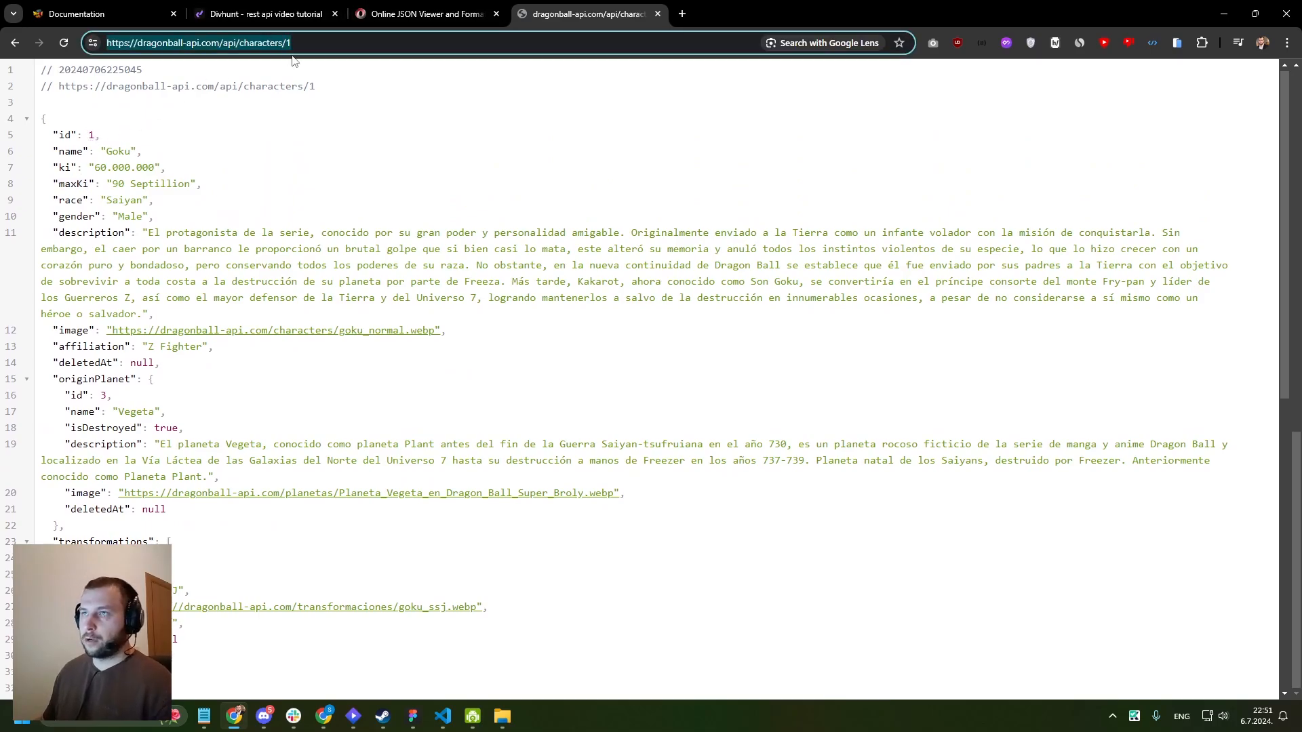
drag(320, 45, 98, 43)
key(ctrl+c)
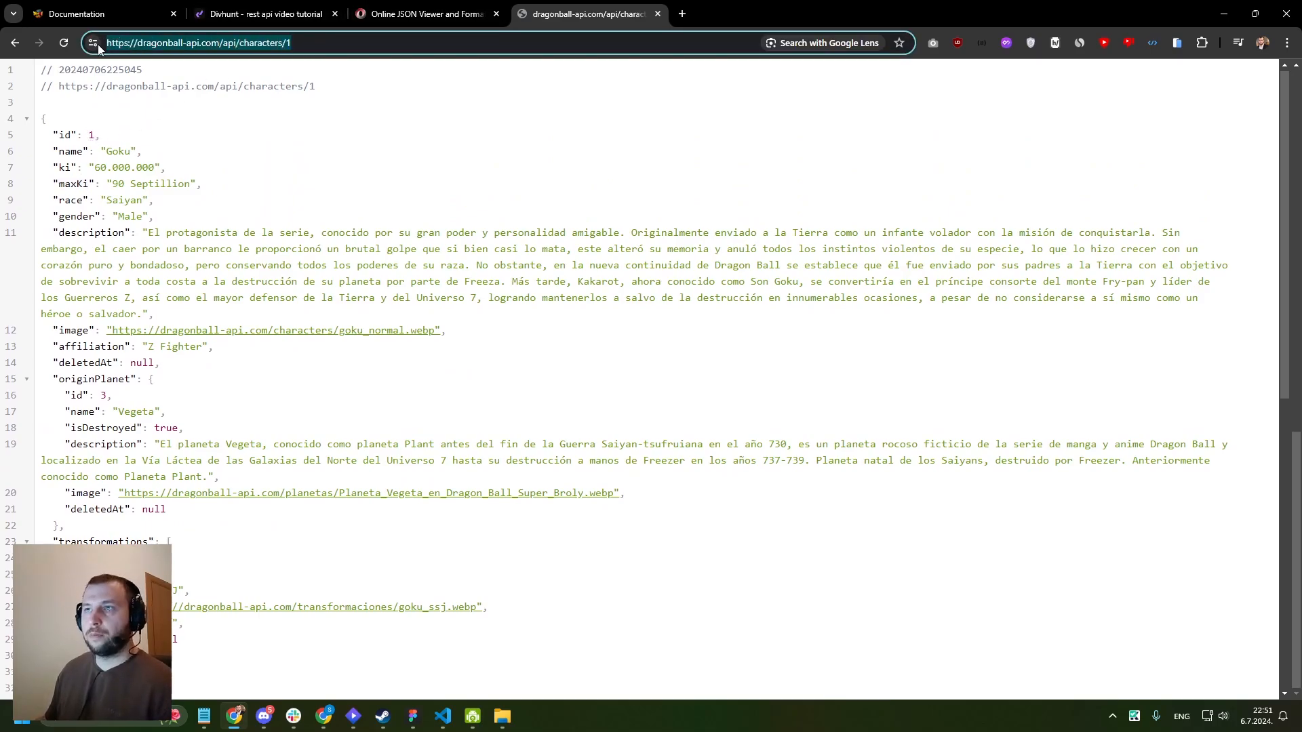
key(ctrl+2)
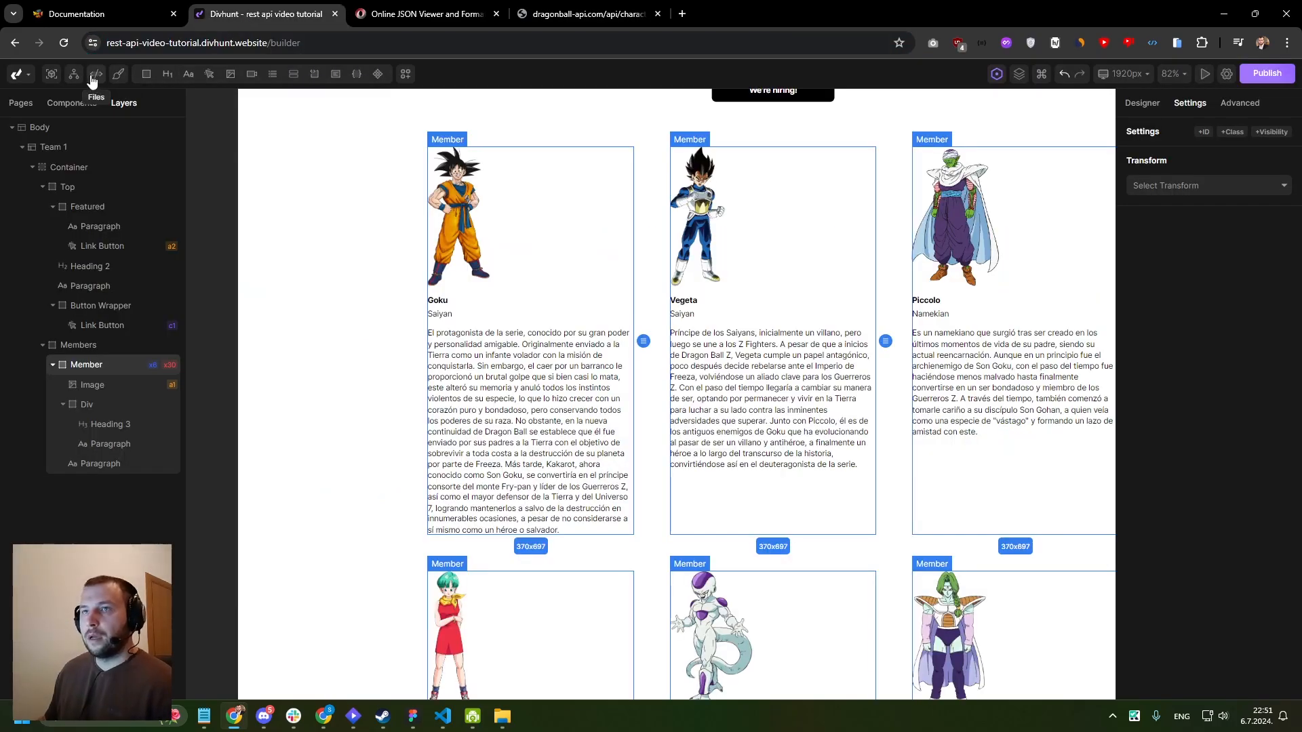
- Create a new GET request named GET ONE CHAR in the REST API area
click(74, 74)
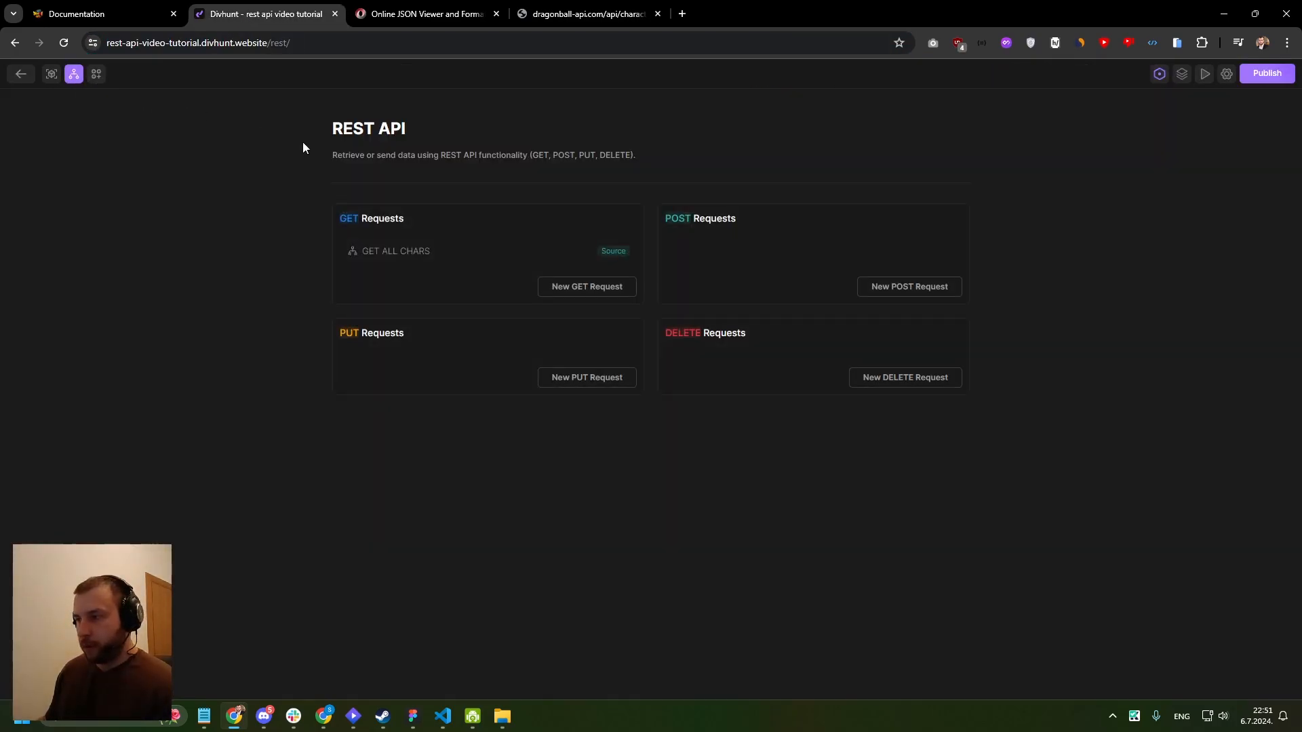
click(565, 288)
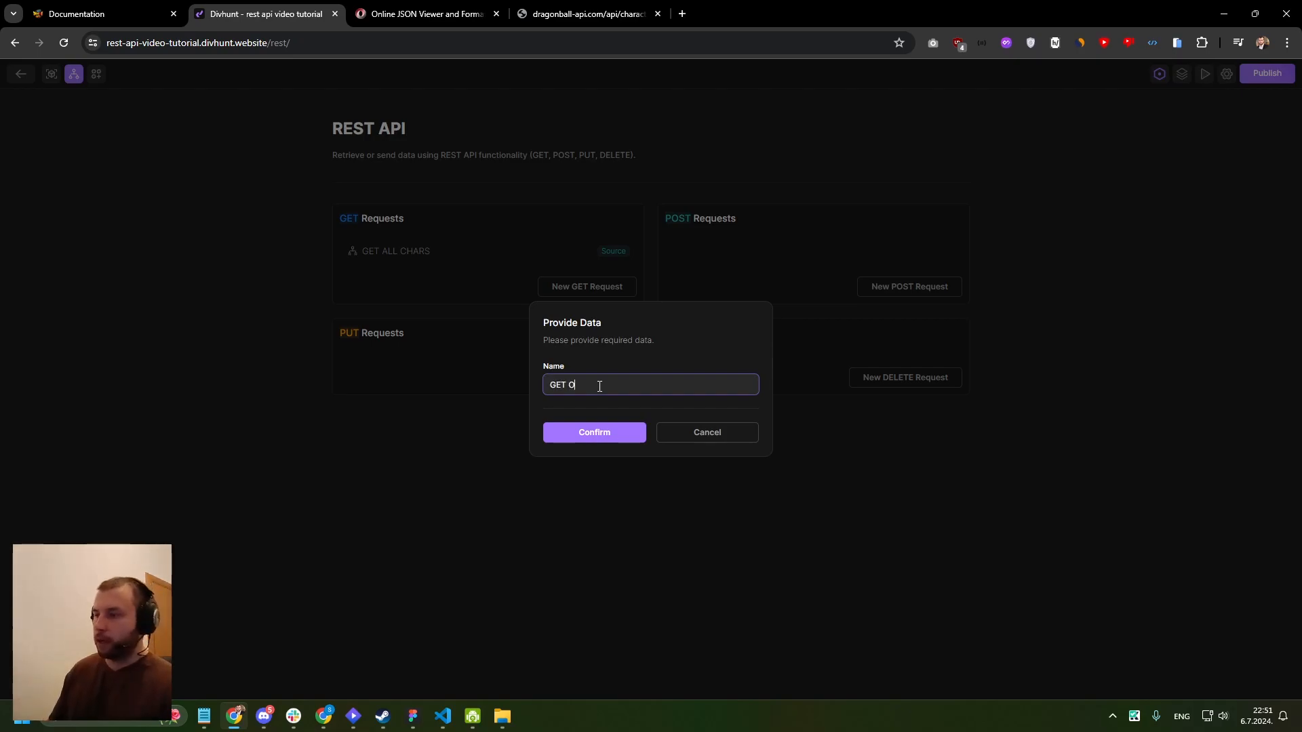
text(GET ONE CHAR)
click(597, 432)
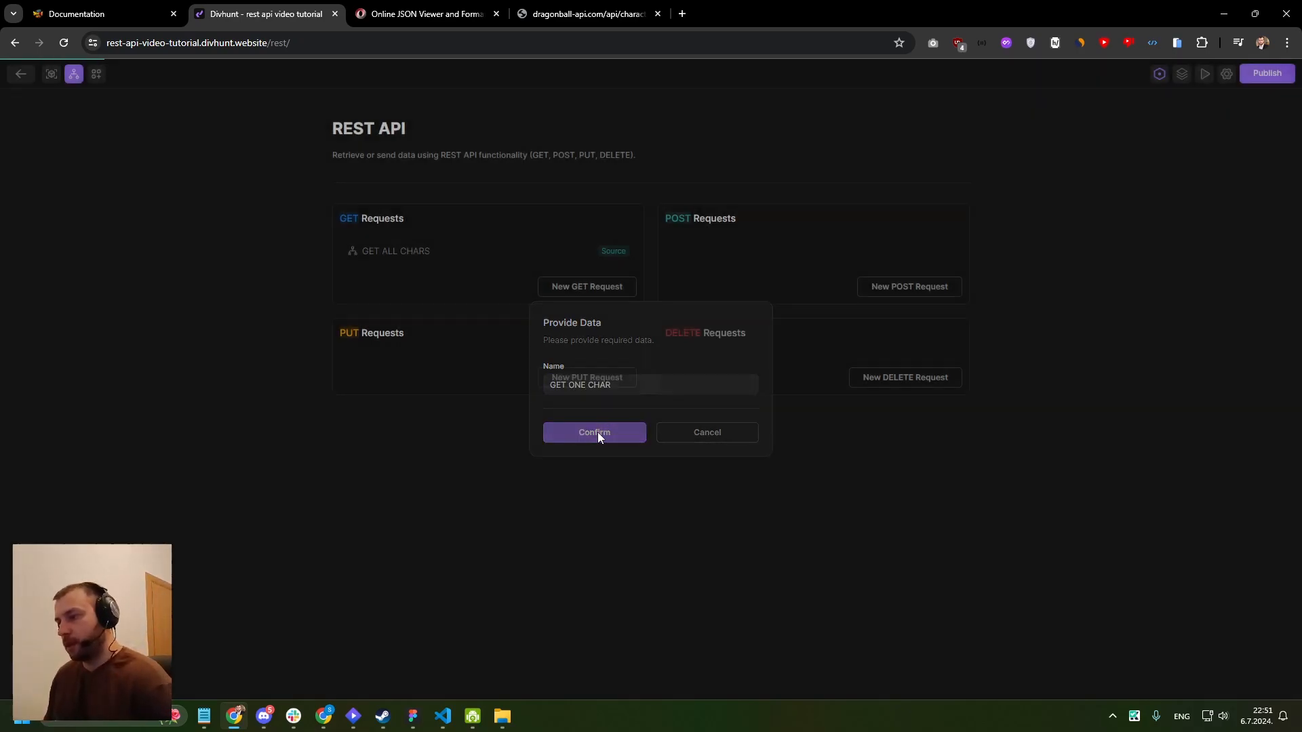
click(212, 299)
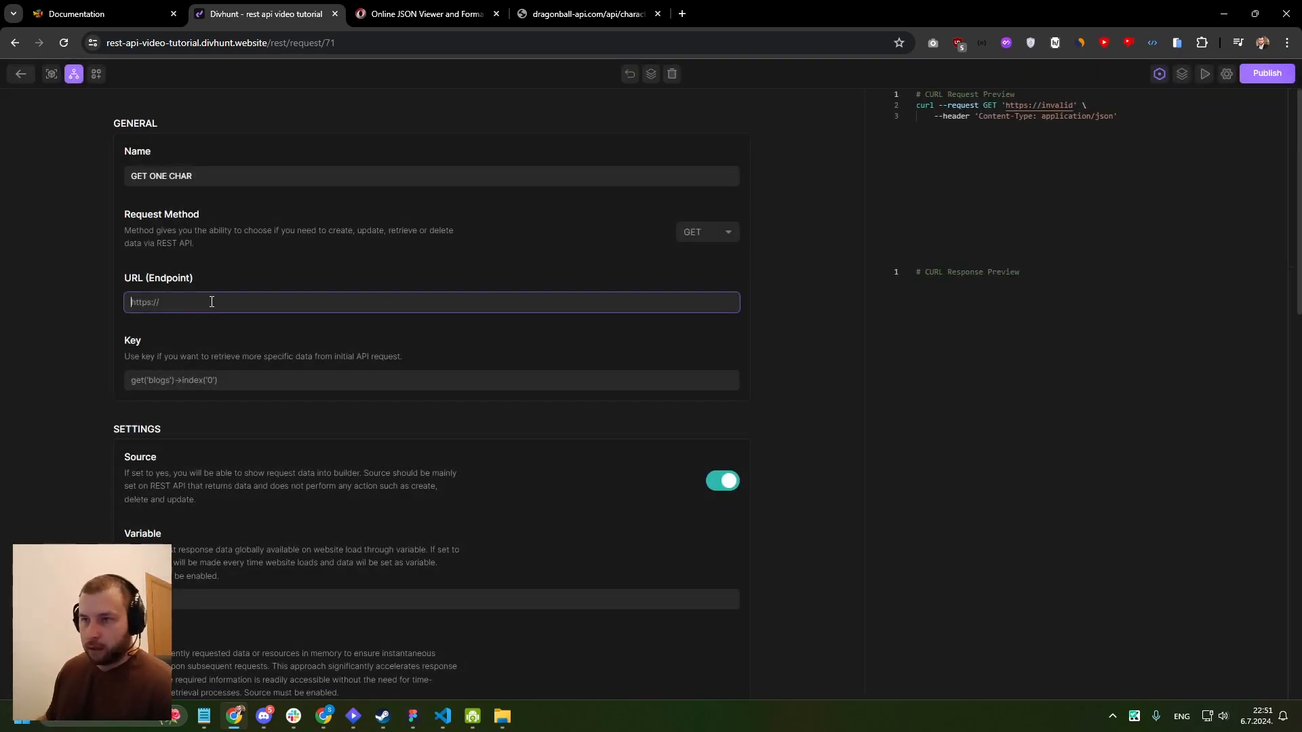
key(ctrl+v)
click(293, 278)
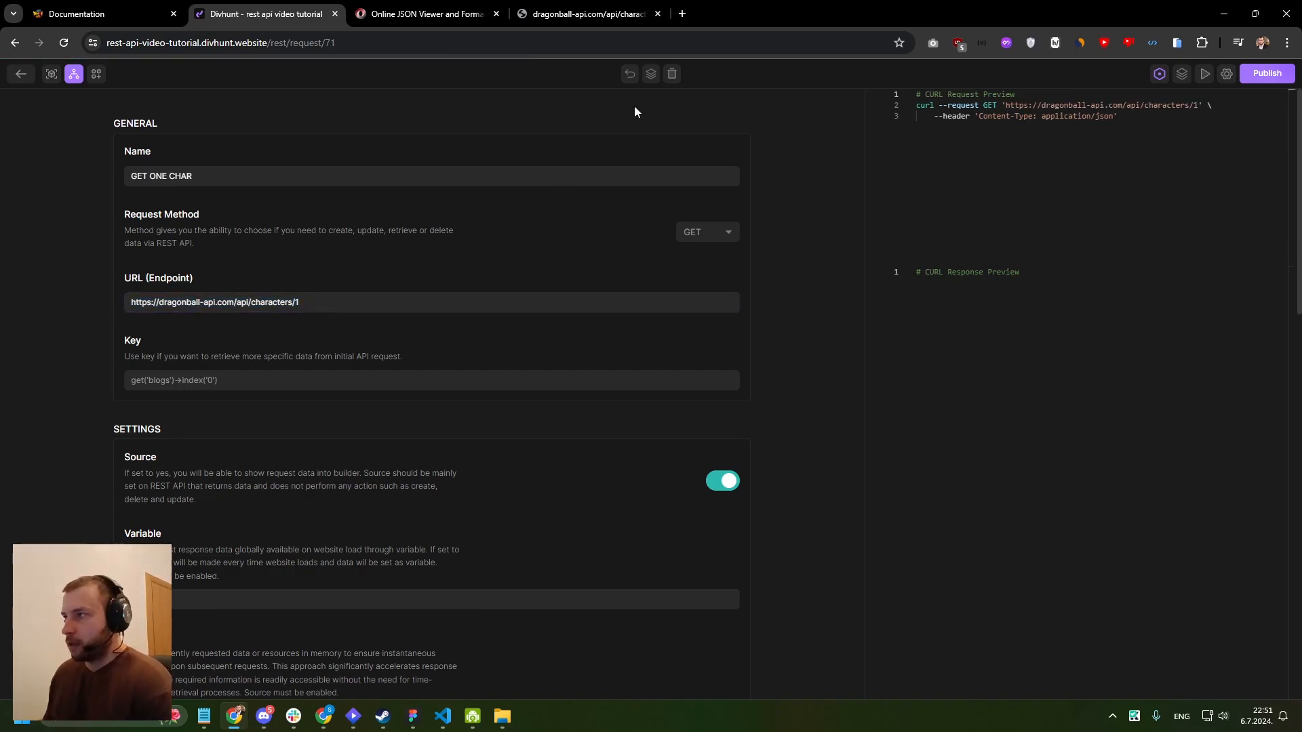
- Examine the GET ONE CHAR response preview and compare the character id ending its endpoint with the API address in the other browser tab
mouse_move(1297, 284)
mouse_down()
mouse_move(1297, 518)
mouse_move(1287, 271)
mouse_up()
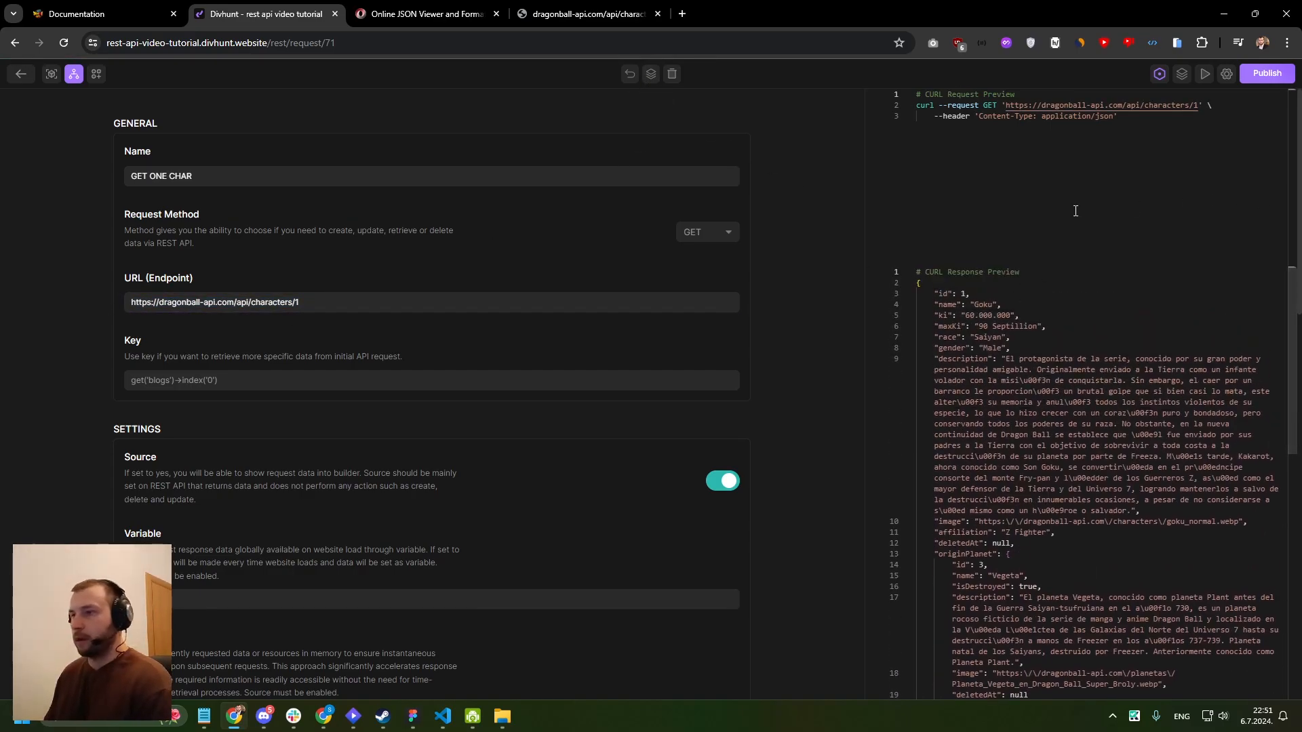
drag(295, 303, 306, 302)
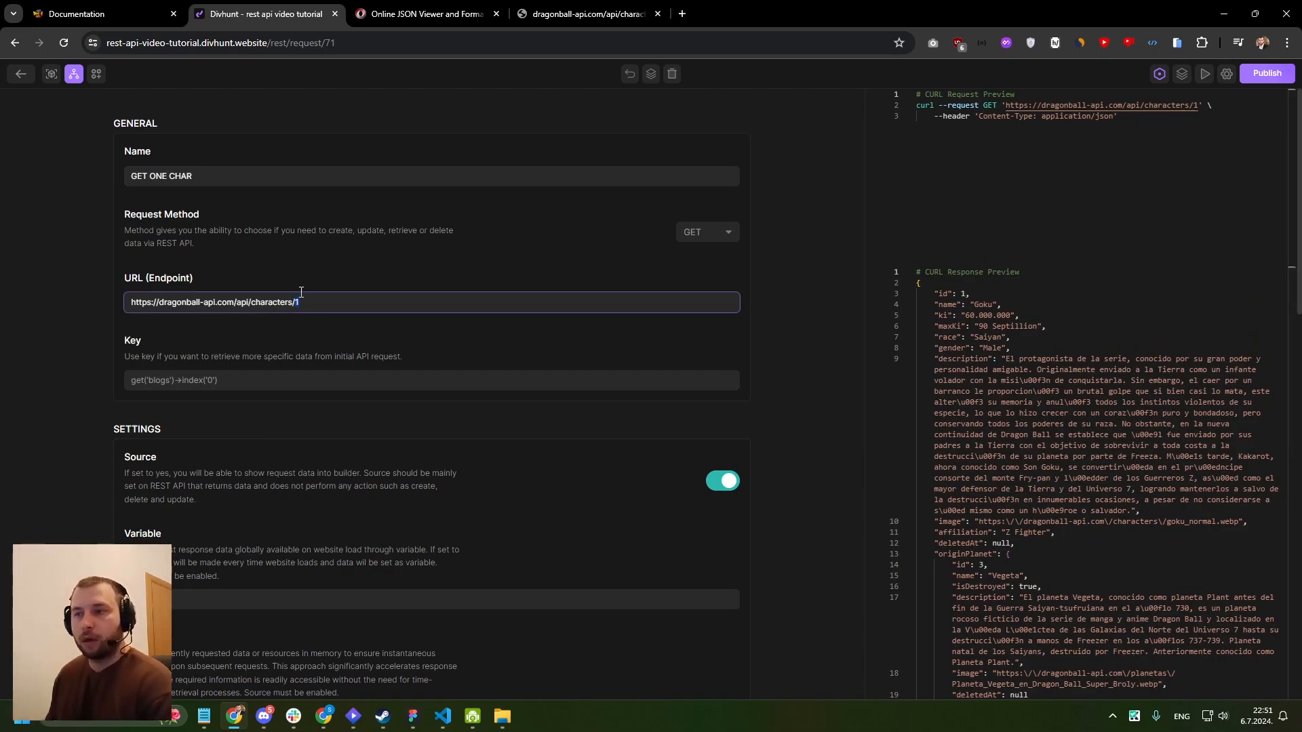
click(587, 13)
click(349, 44)
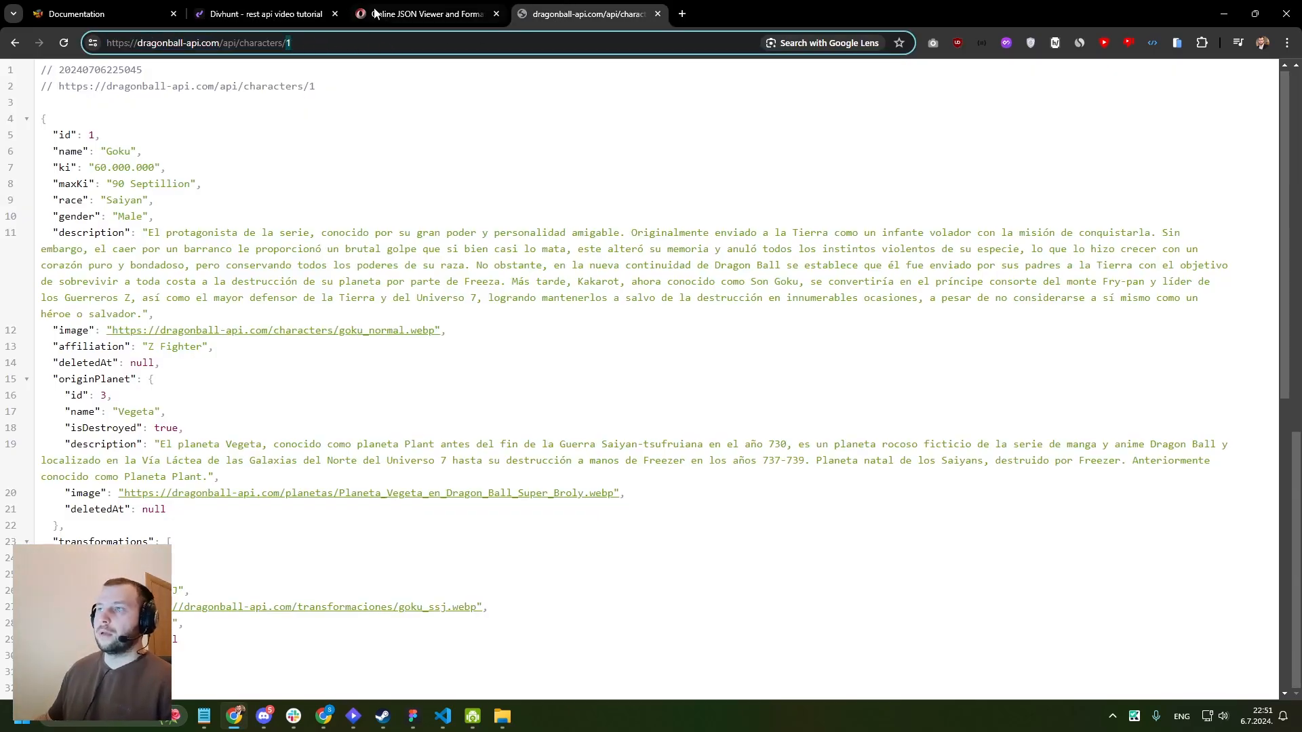
click(238, 13)
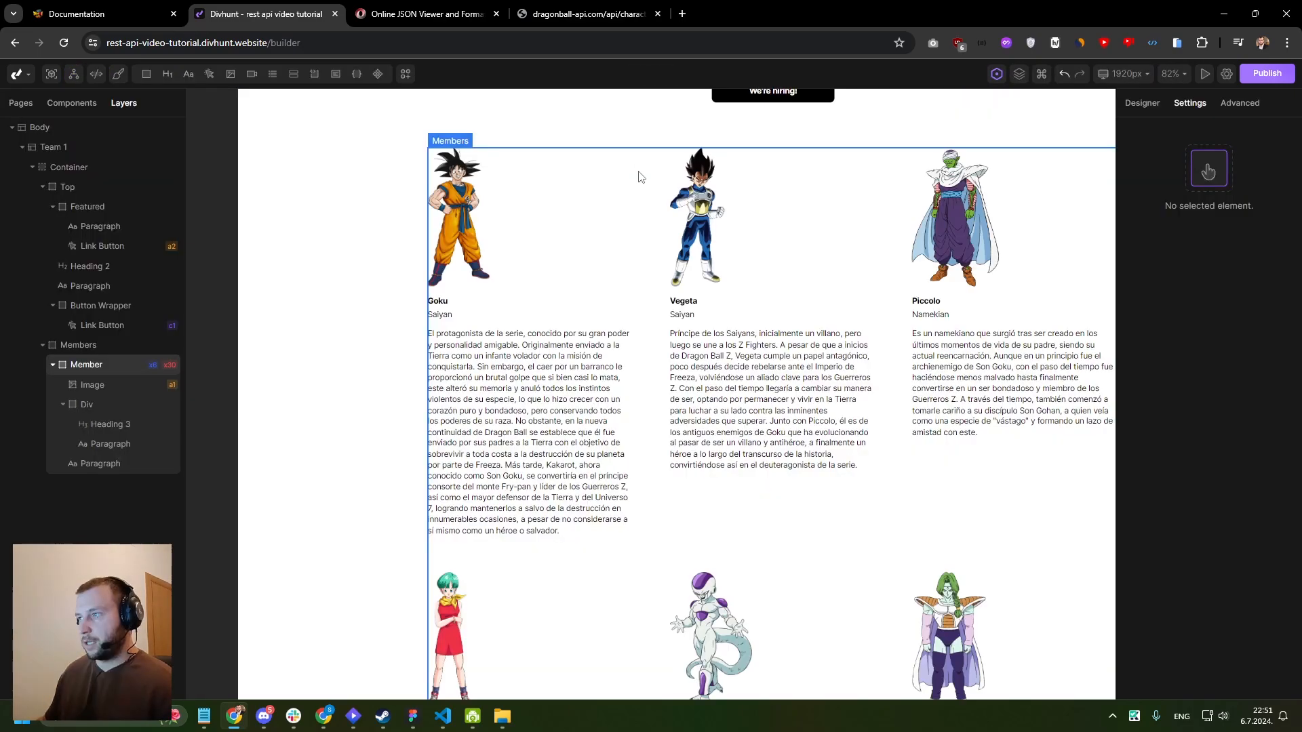
- Open the live Homepage from the builder in a new browser tab and switch to it
scroll(639, 175, down, 5)
middle_click(599, 272)
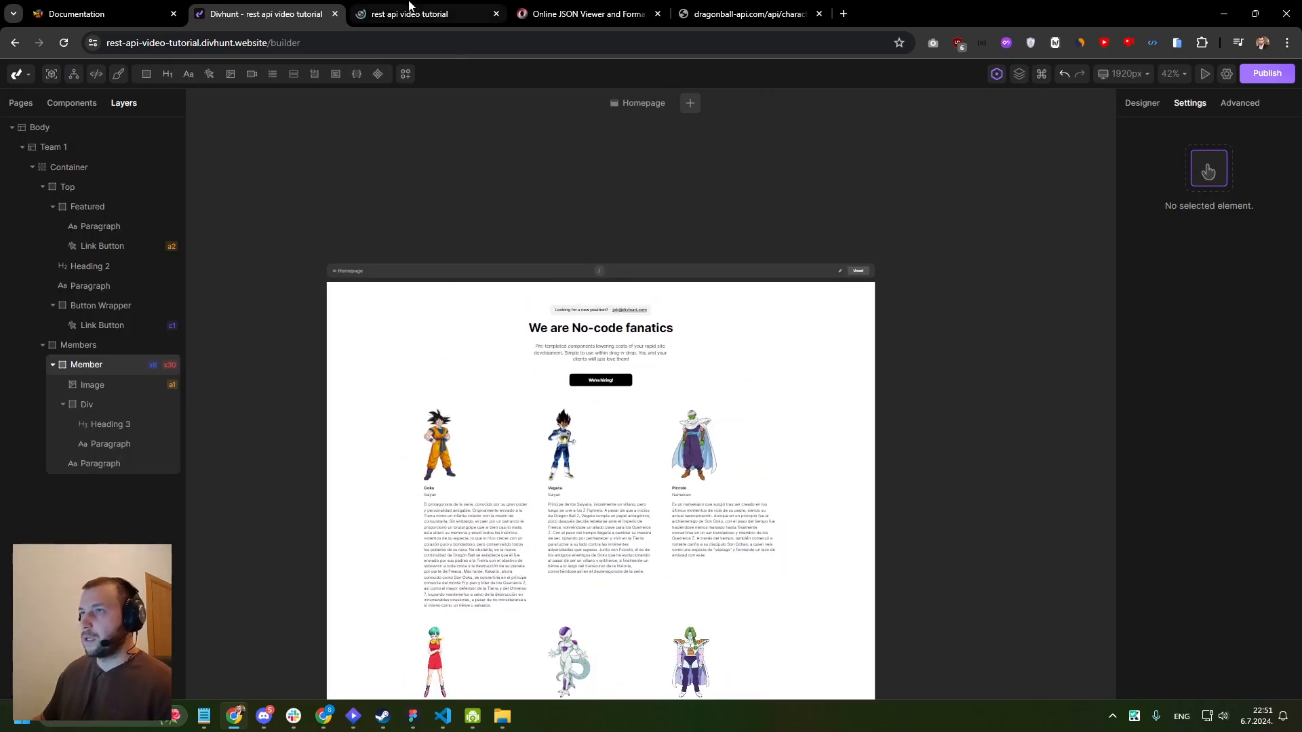
click(409, 9)
- Write an example single-character address by appending charachter/5 to the live site's domain, without loading it
click(366, 42)
click(416, 45)
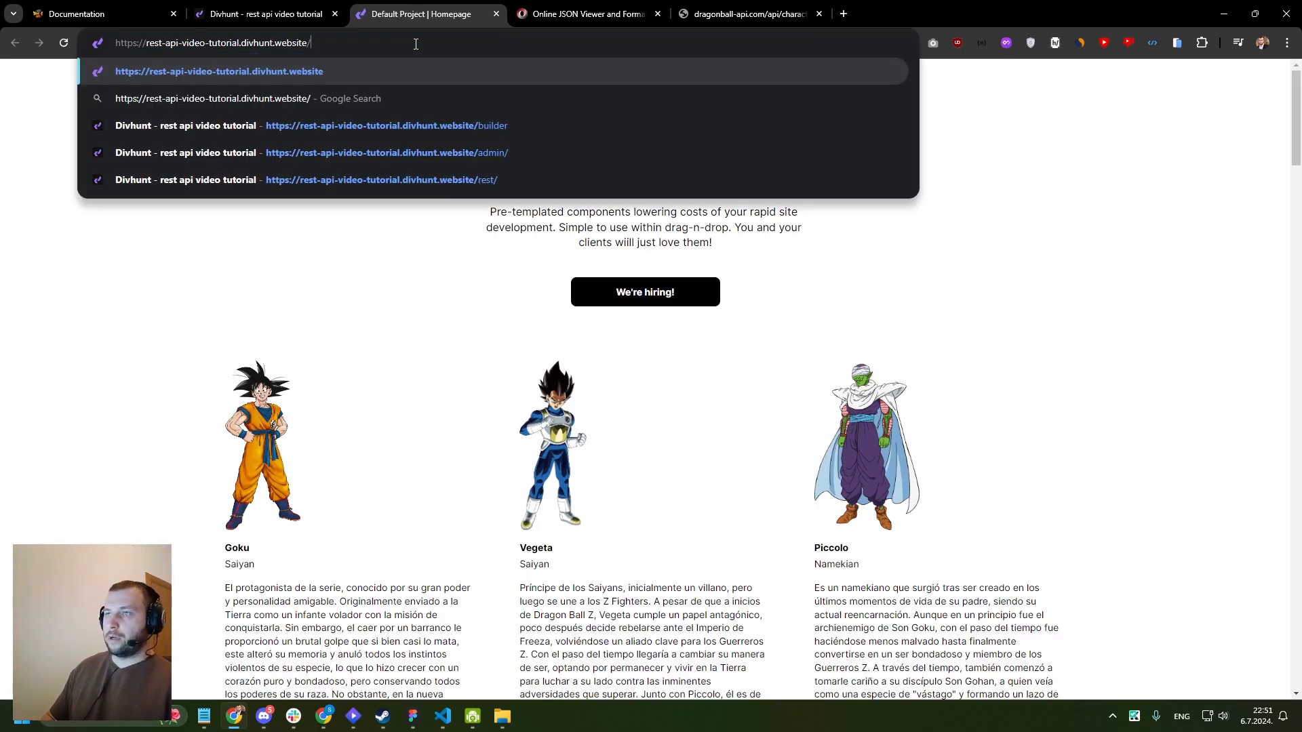
text(charachter/1)
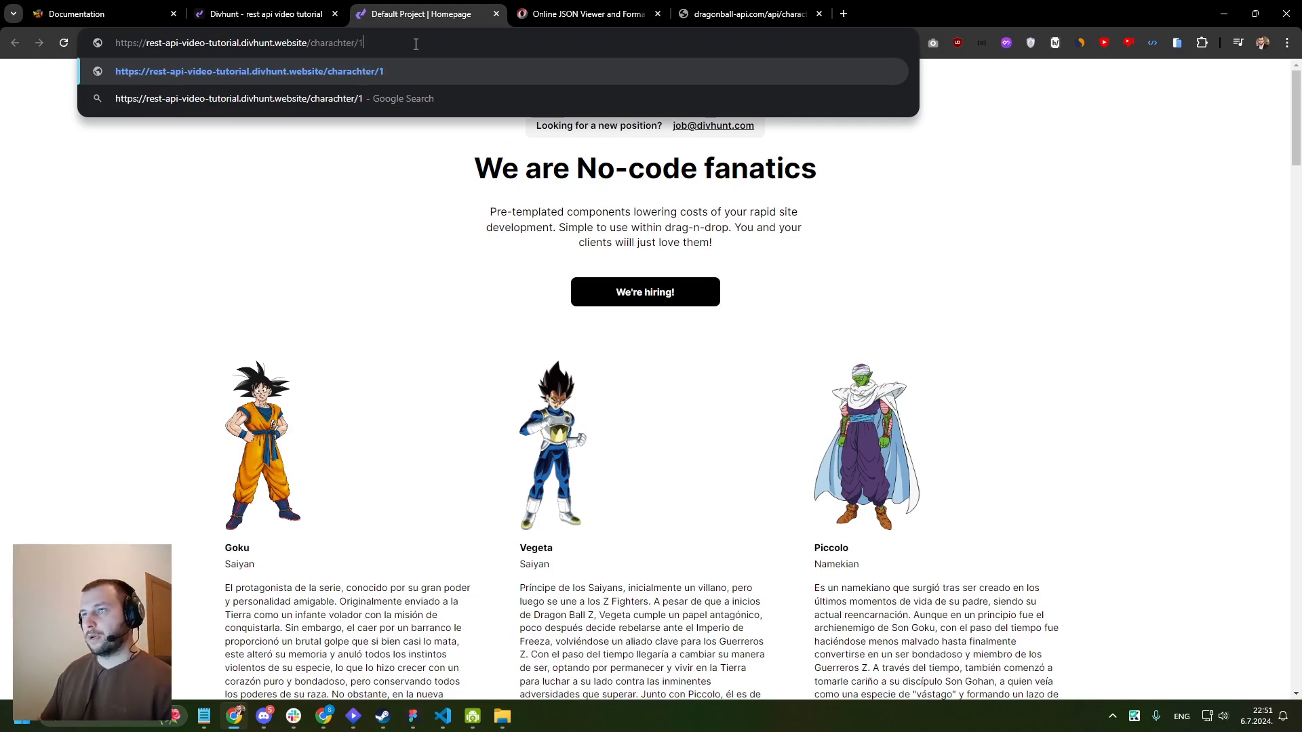
key(BackSpace)
text(5)
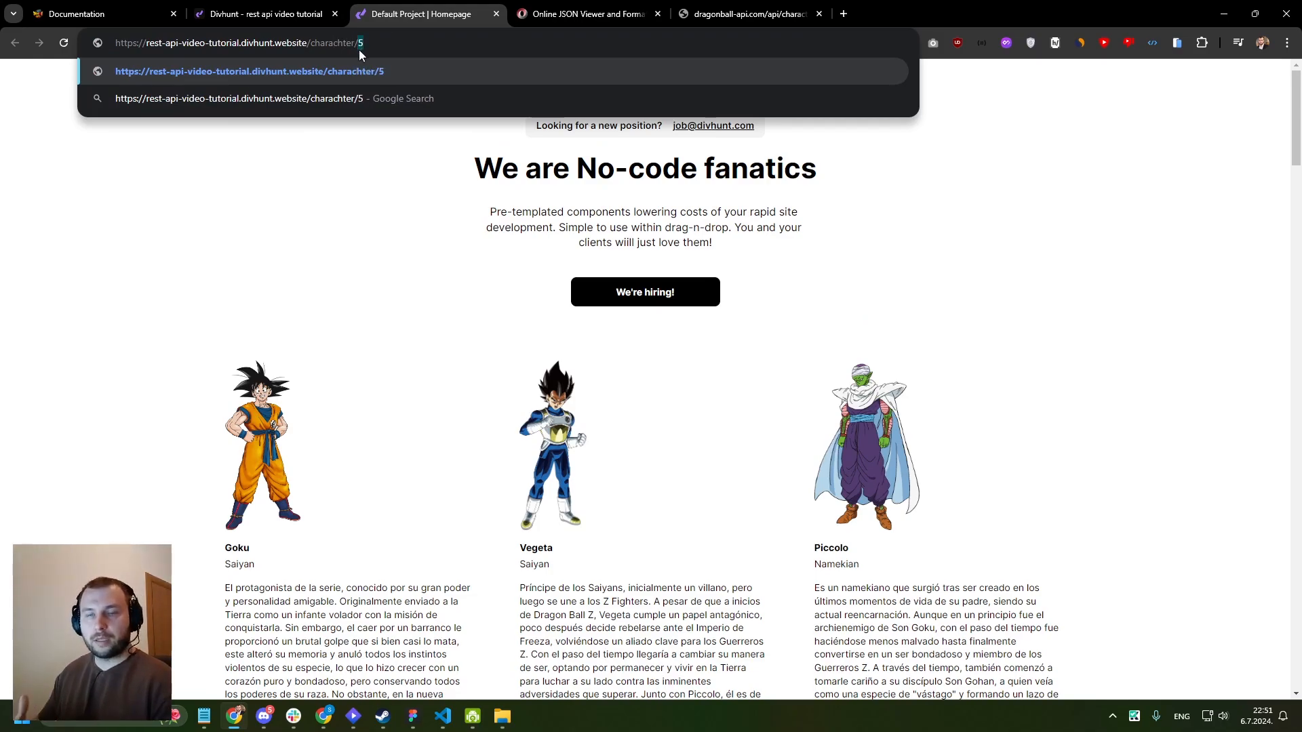
click(359, 51)
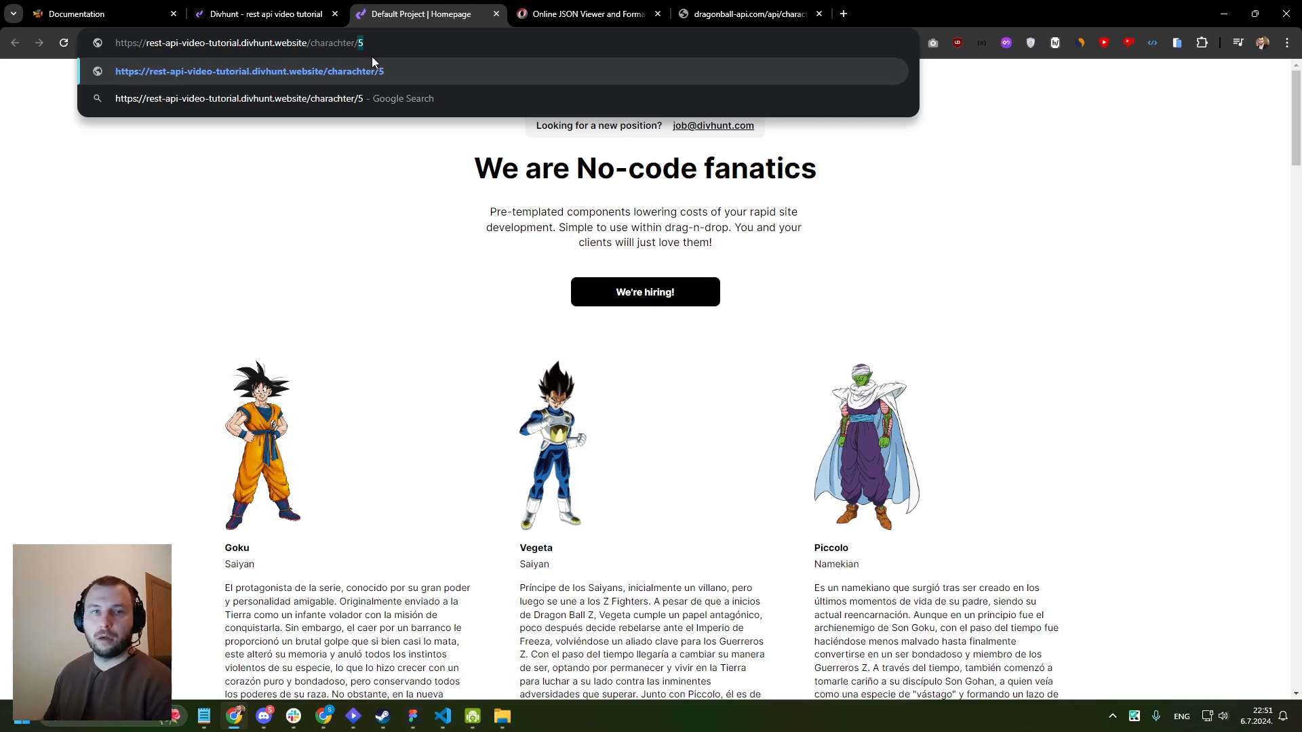
- Return to the Divhunt builder and create a new page titled Character
click(268, 13)
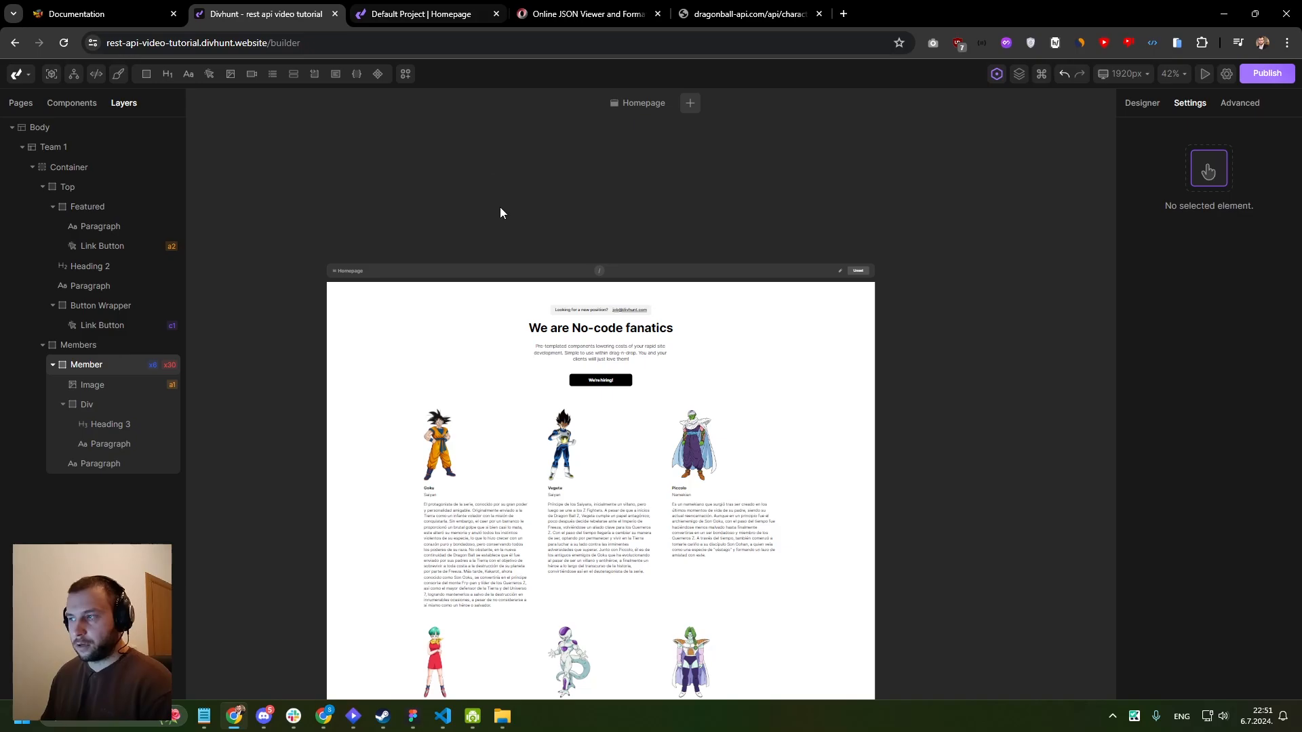
scroll(501, 212, down, 3)
ctrl+scroll(543, 272, down, 3)
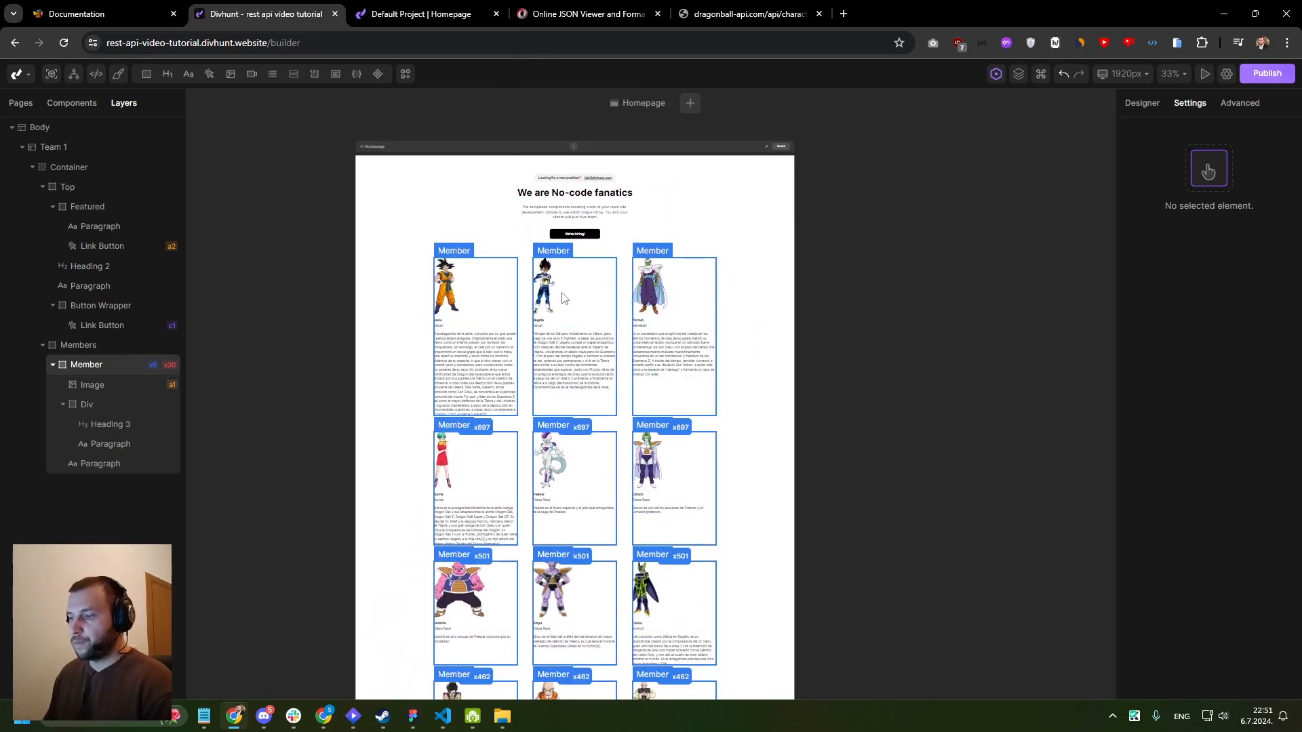
drag(517, 241, 521, 238)
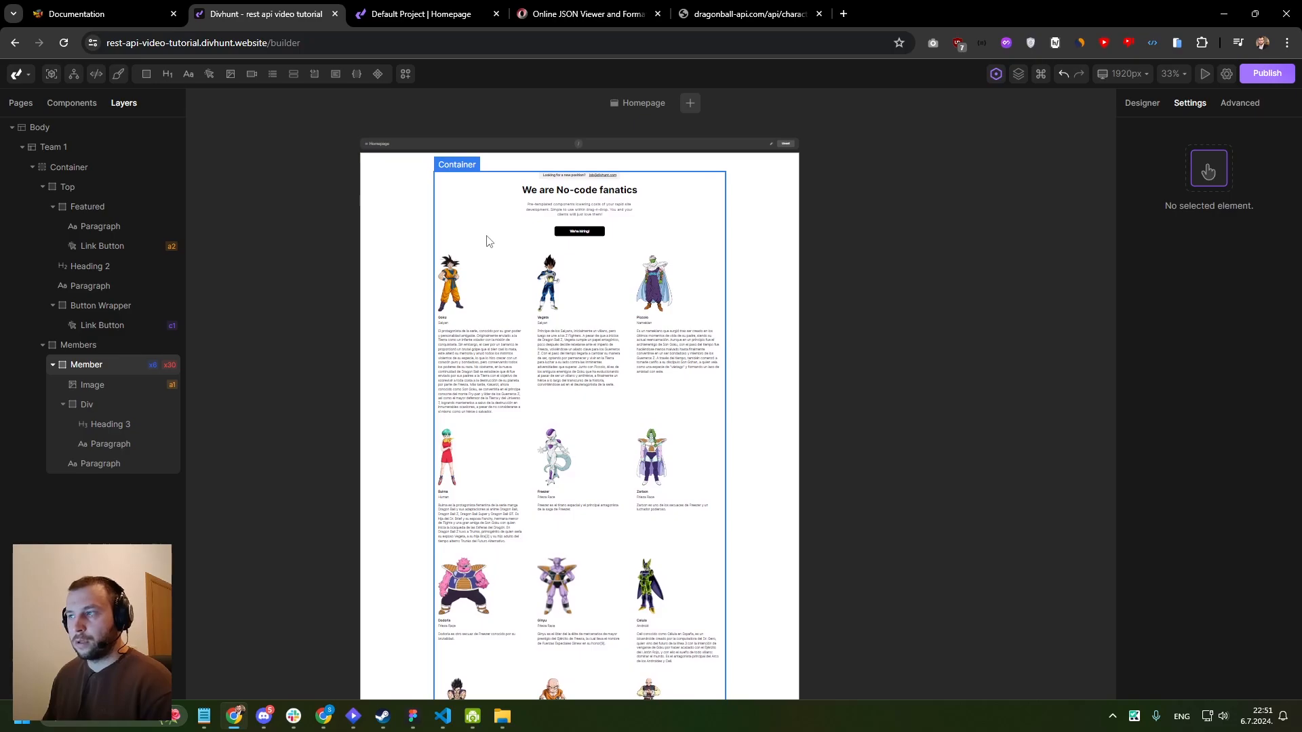
click(21, 105)
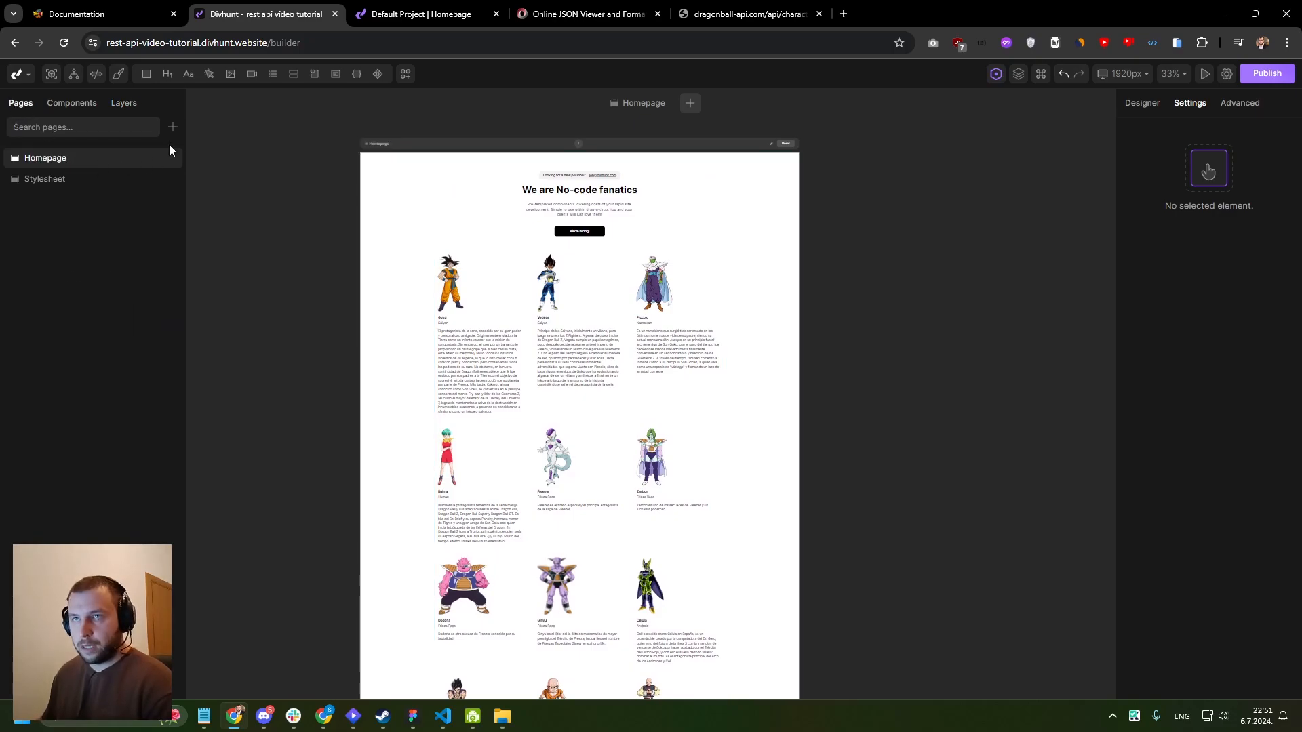
click(173, 129)
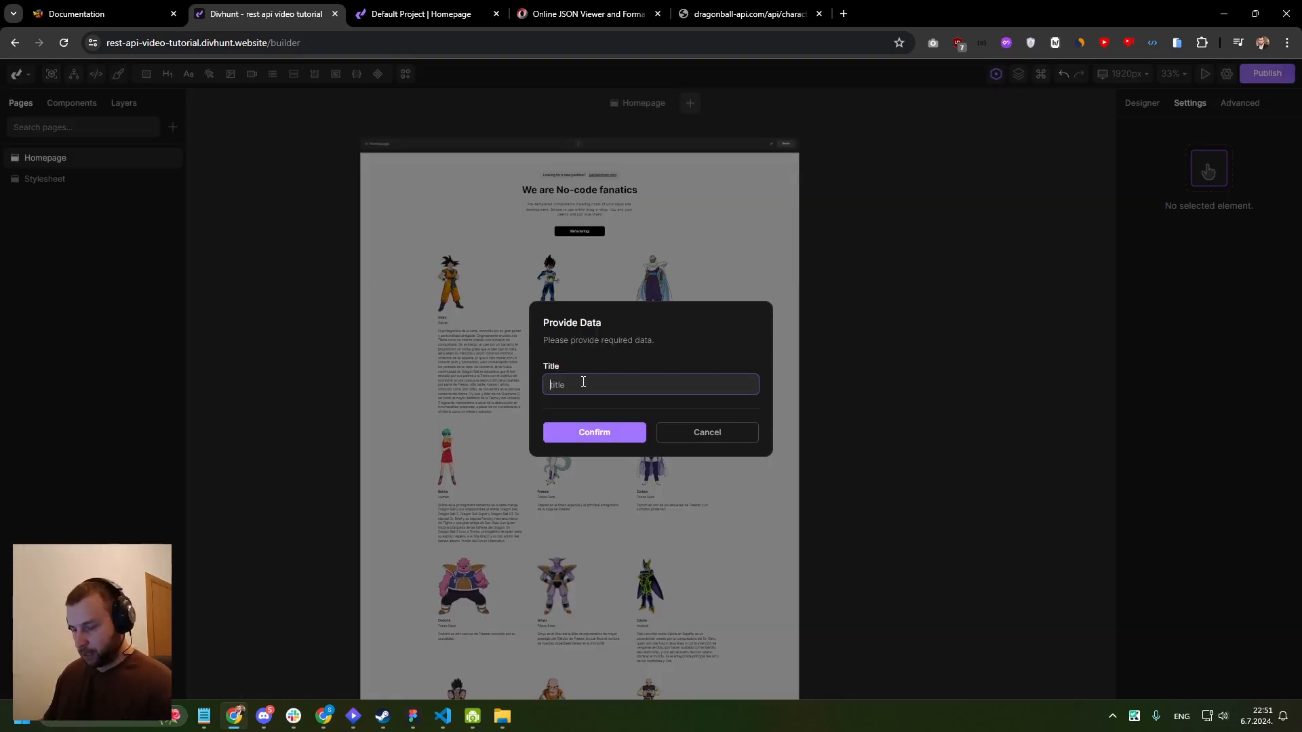
text(Single Page of)
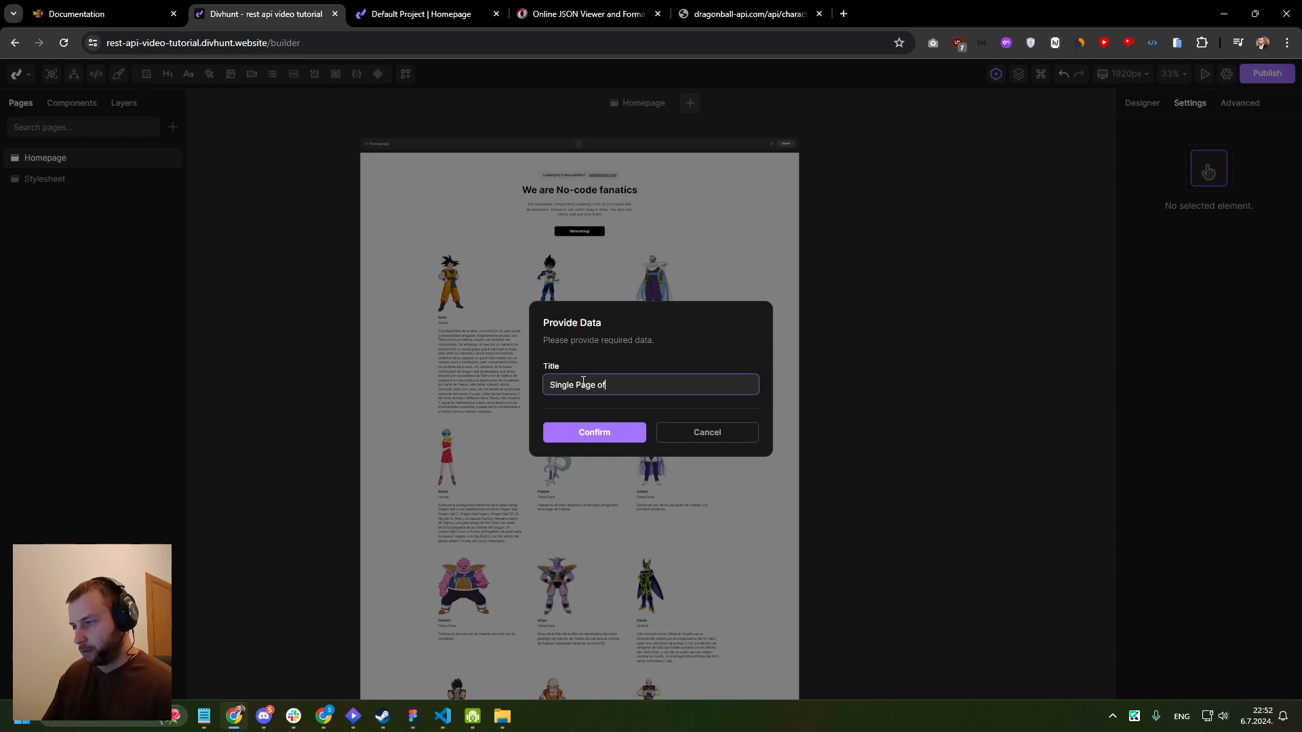
text(Char)
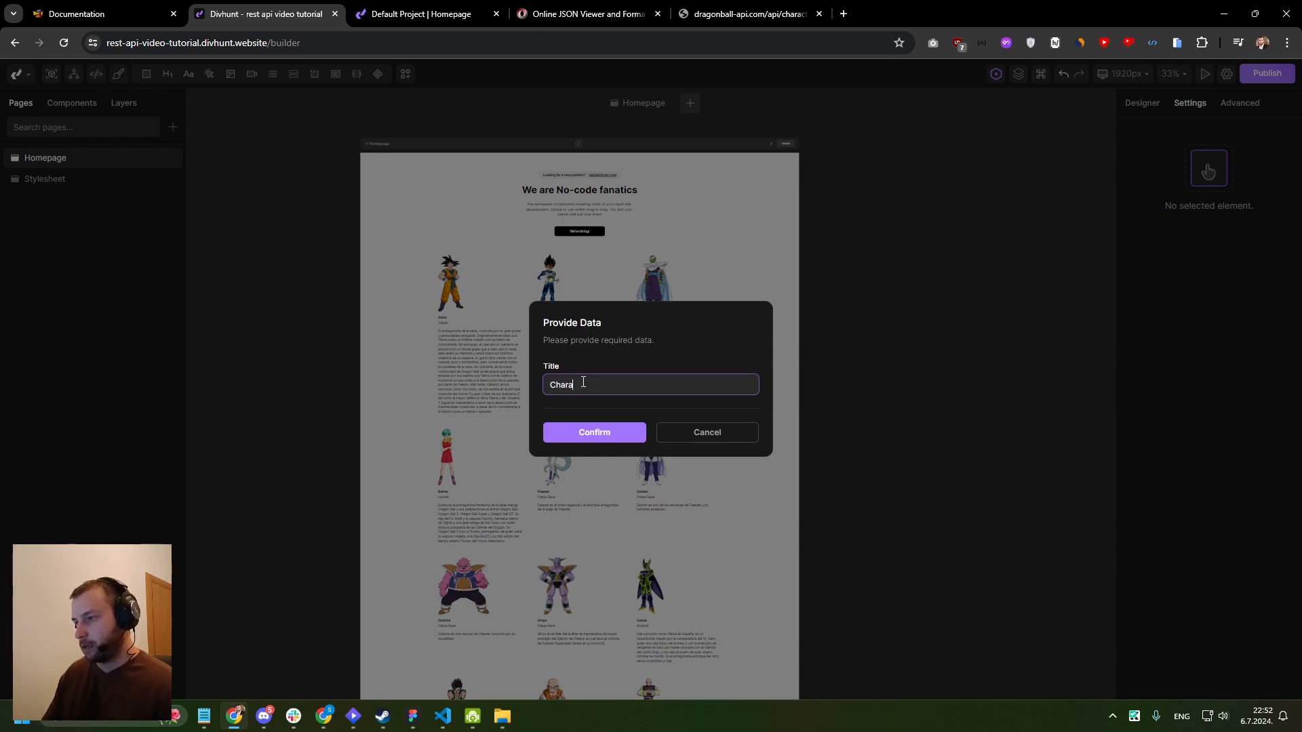
click(592, 430)
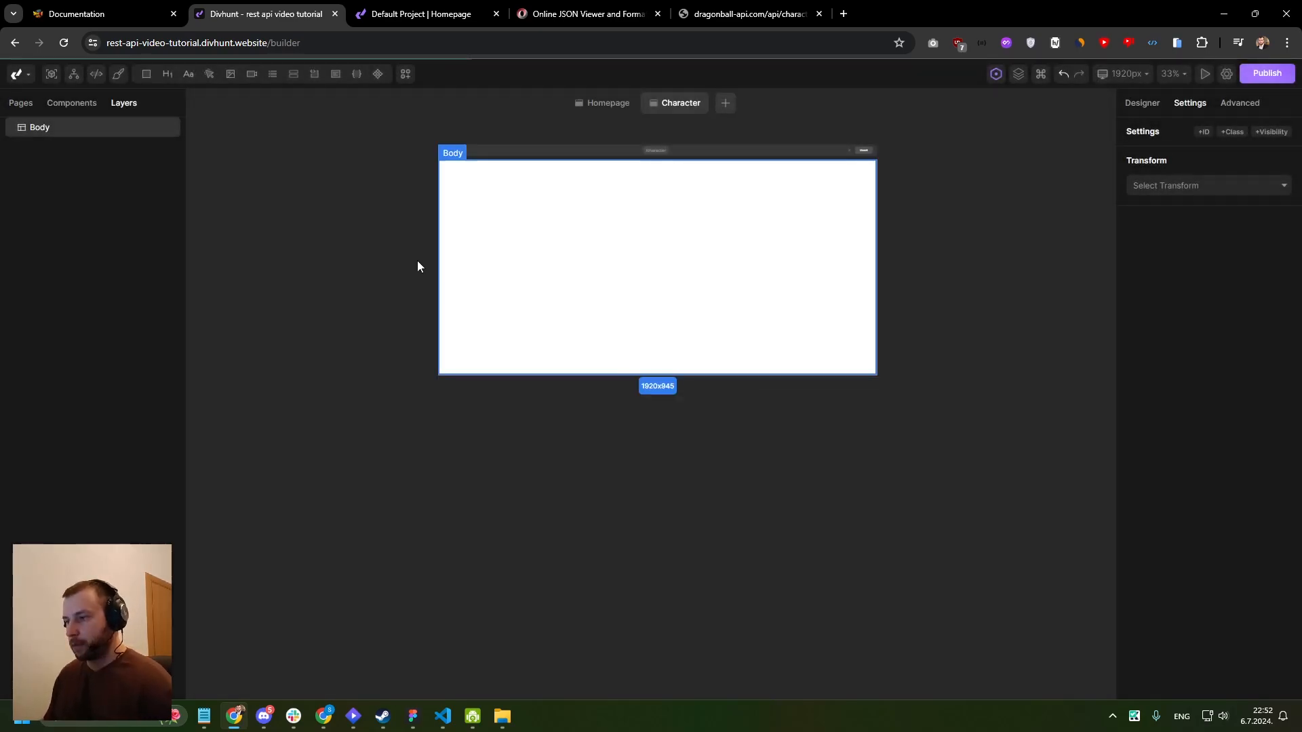
- Add the Hero wireframe "Accelerate site building with layouts for Divhunt" with its image beside the text to the Character page
drag(500, 204, 447, 252)
scroll(447, 253, up, 1)
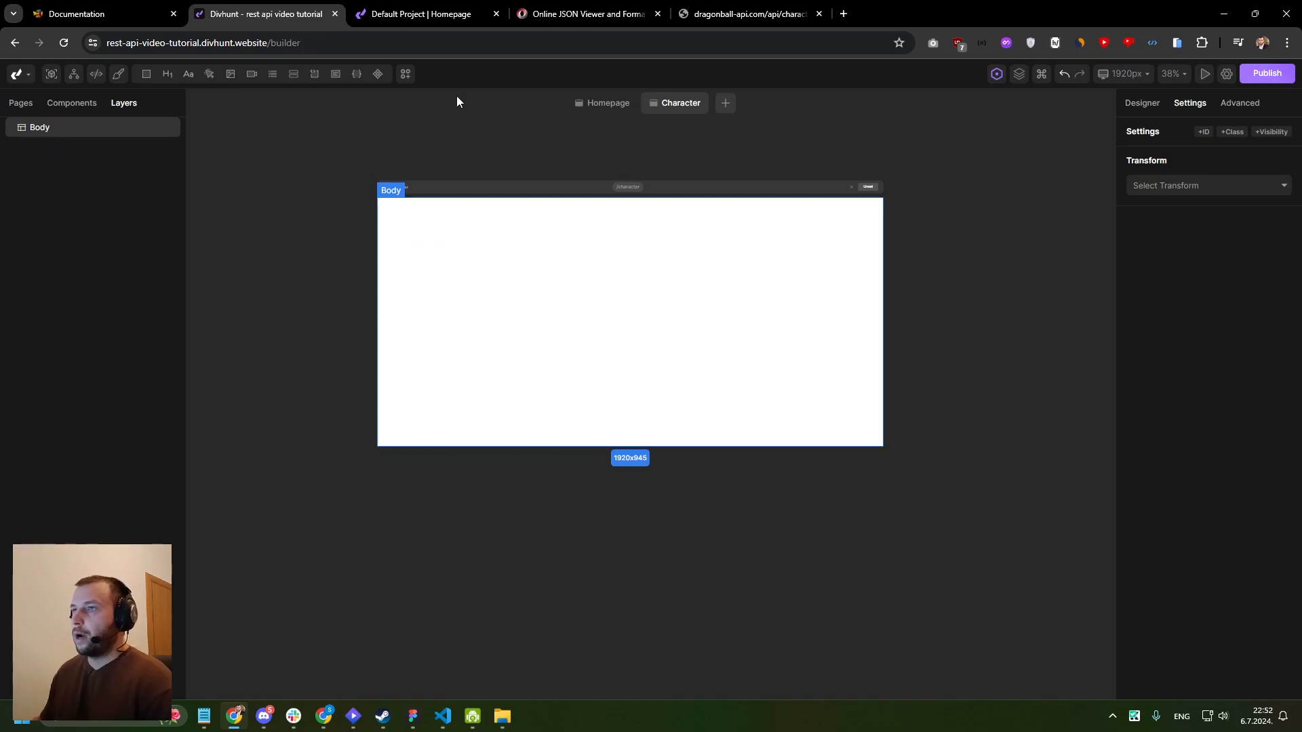
click(406, 74)
click(119, 105)
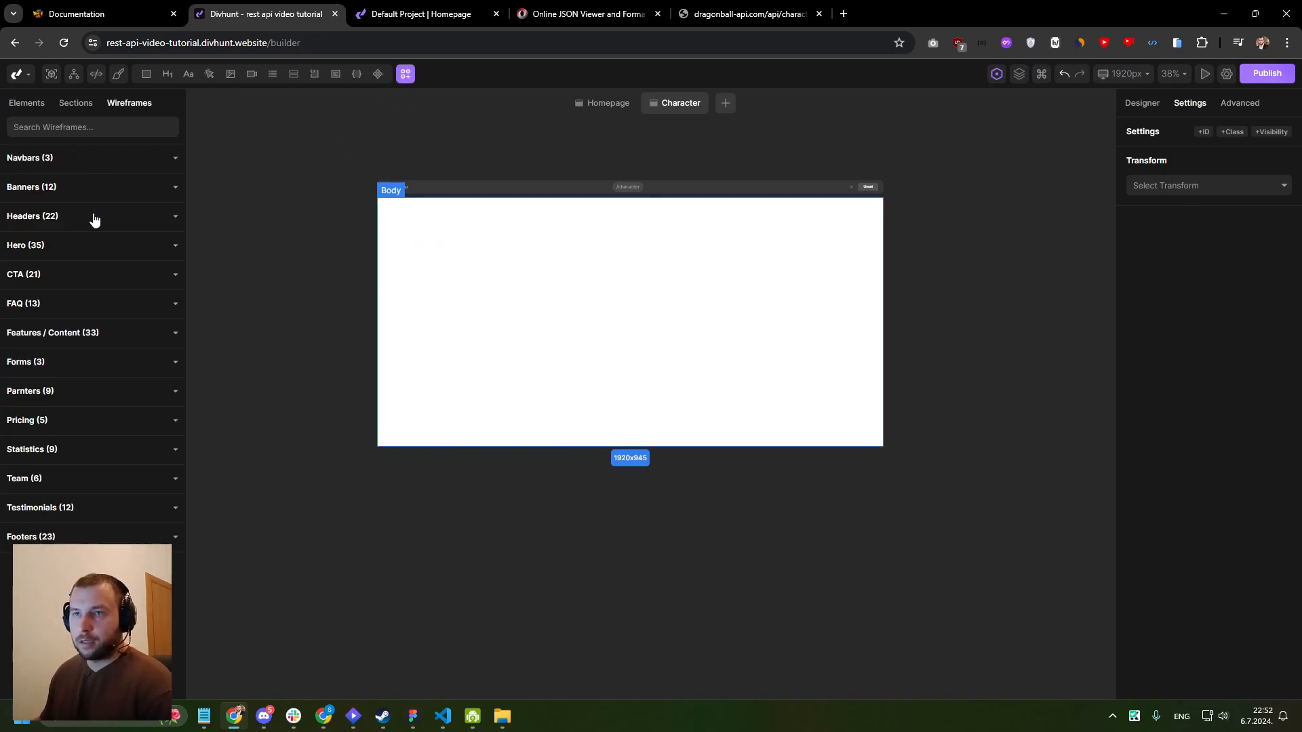
click(38, 245)
mouse_move(76, 402)
scroll(76, 402, down, 8)
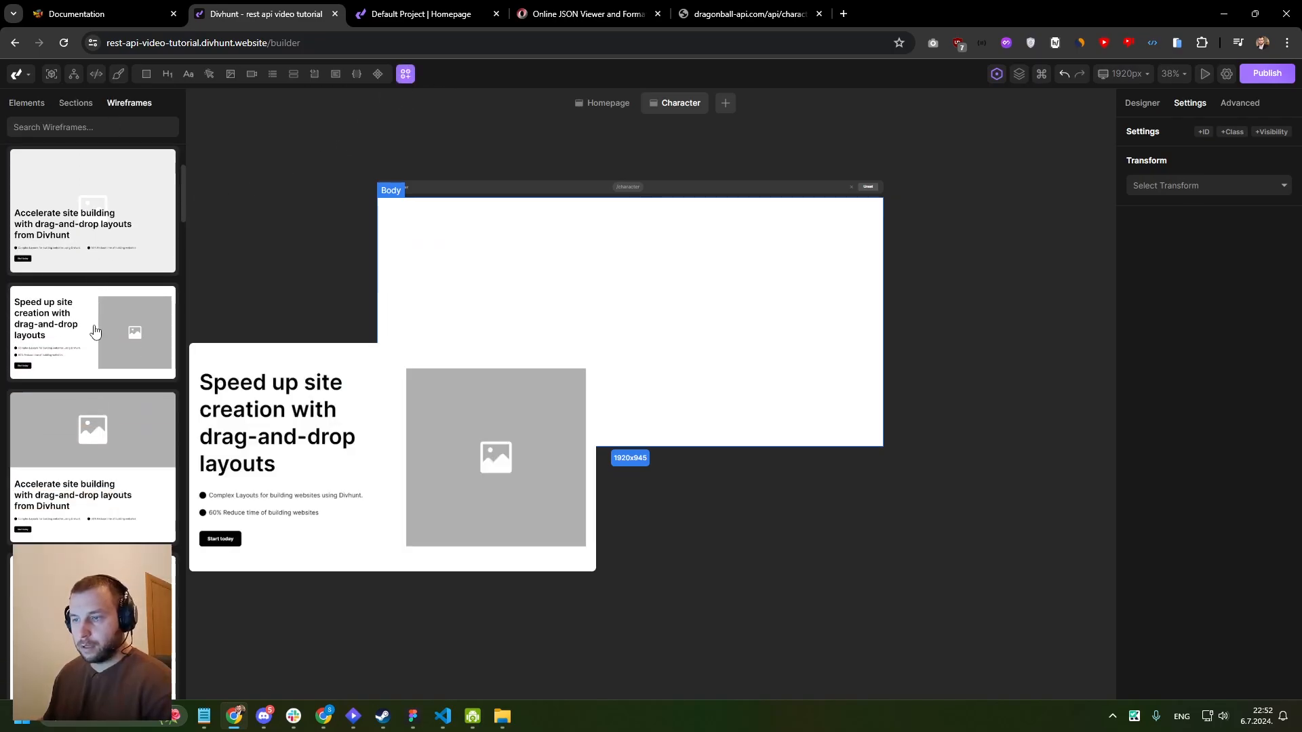
scroll(86, 297, down, 6)
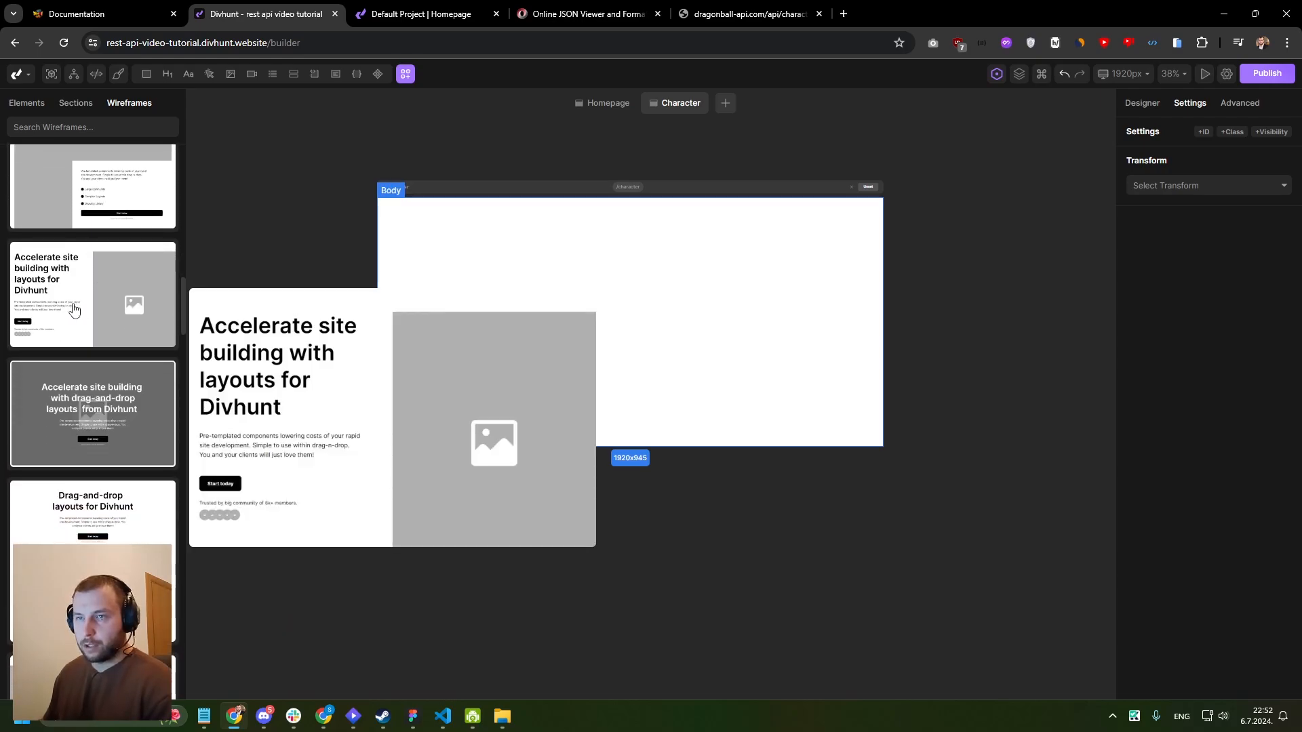
click(95, 309)
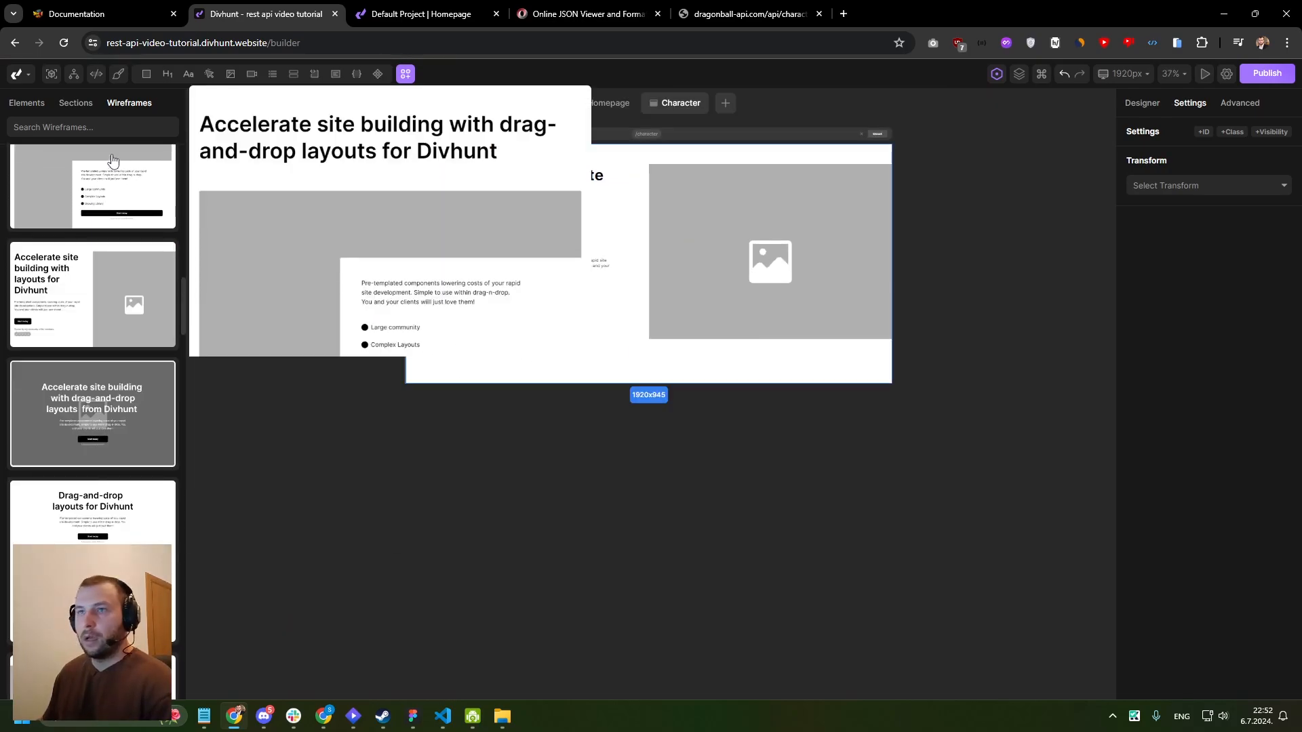
- Add the Features / Content wireframe "Layouts" with company logos and an image beside the text below the hero section
click(75, 105)
click(129, 102)
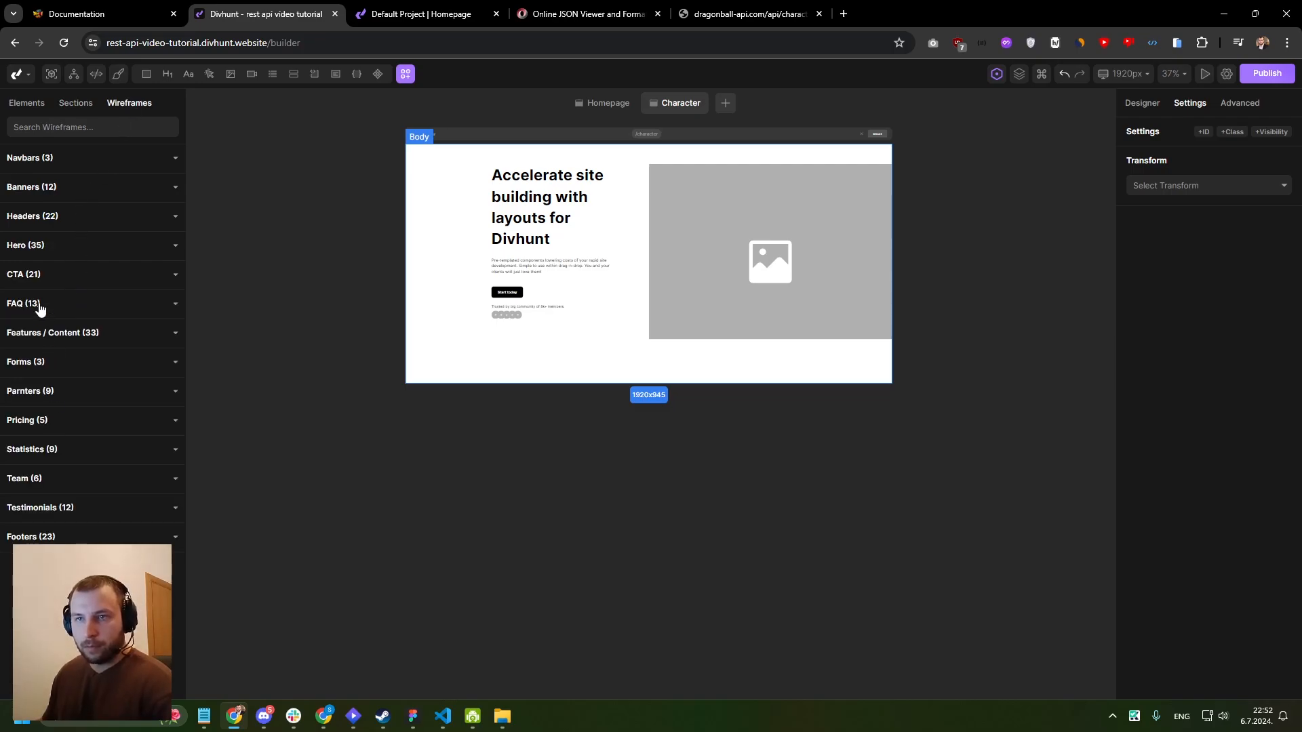
click(57, 335)
mouse_move(93, 365)
scroll(85, 386, down, 10)
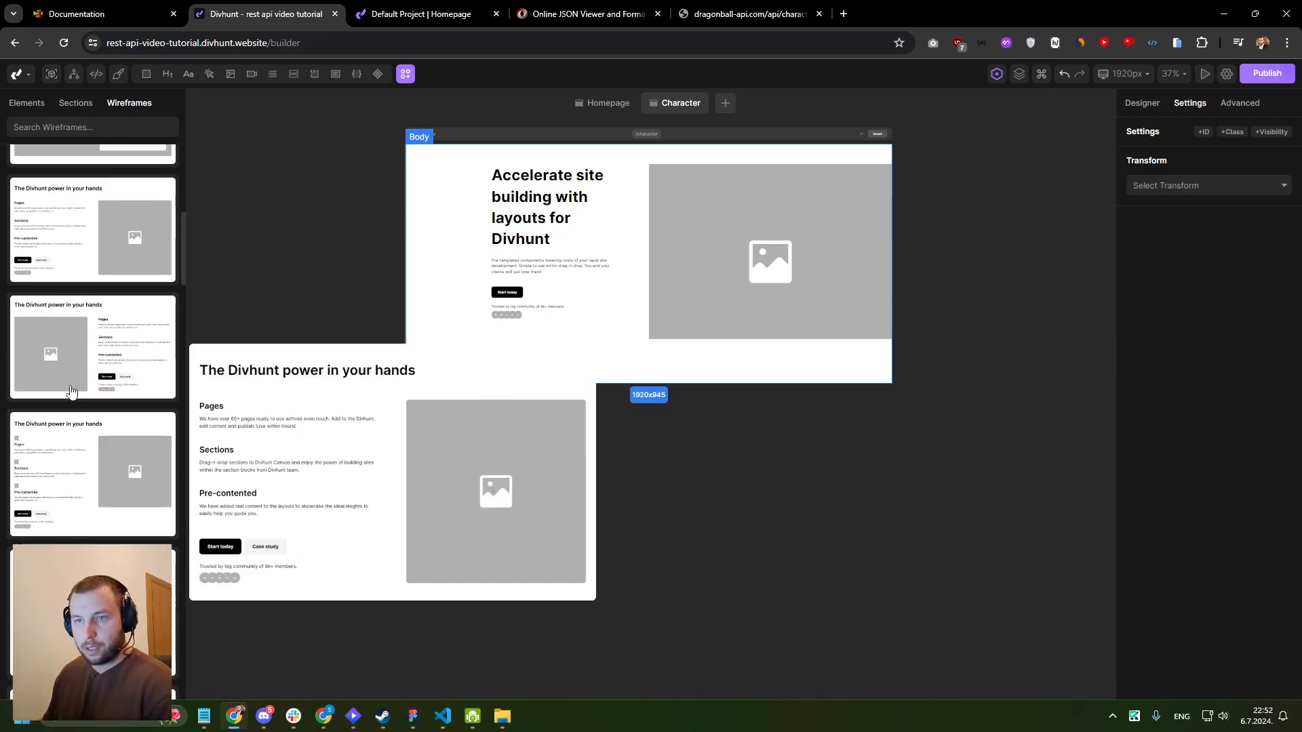
scroll(78, 407, down, 10)
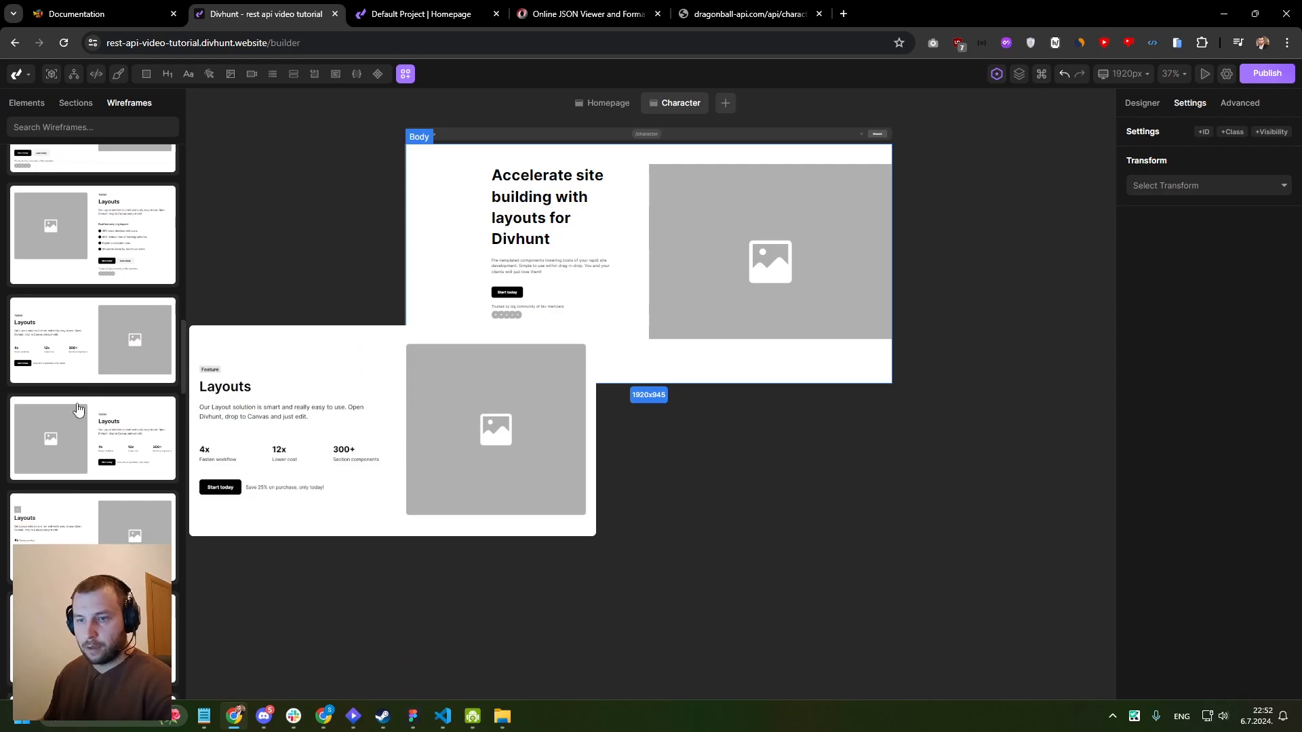
drag(78, 406, 593, 380)
- Examine the hero and Layouts sections on the Character page, including the hero's main heading and section structure
scroll(631, 370, up, 3)
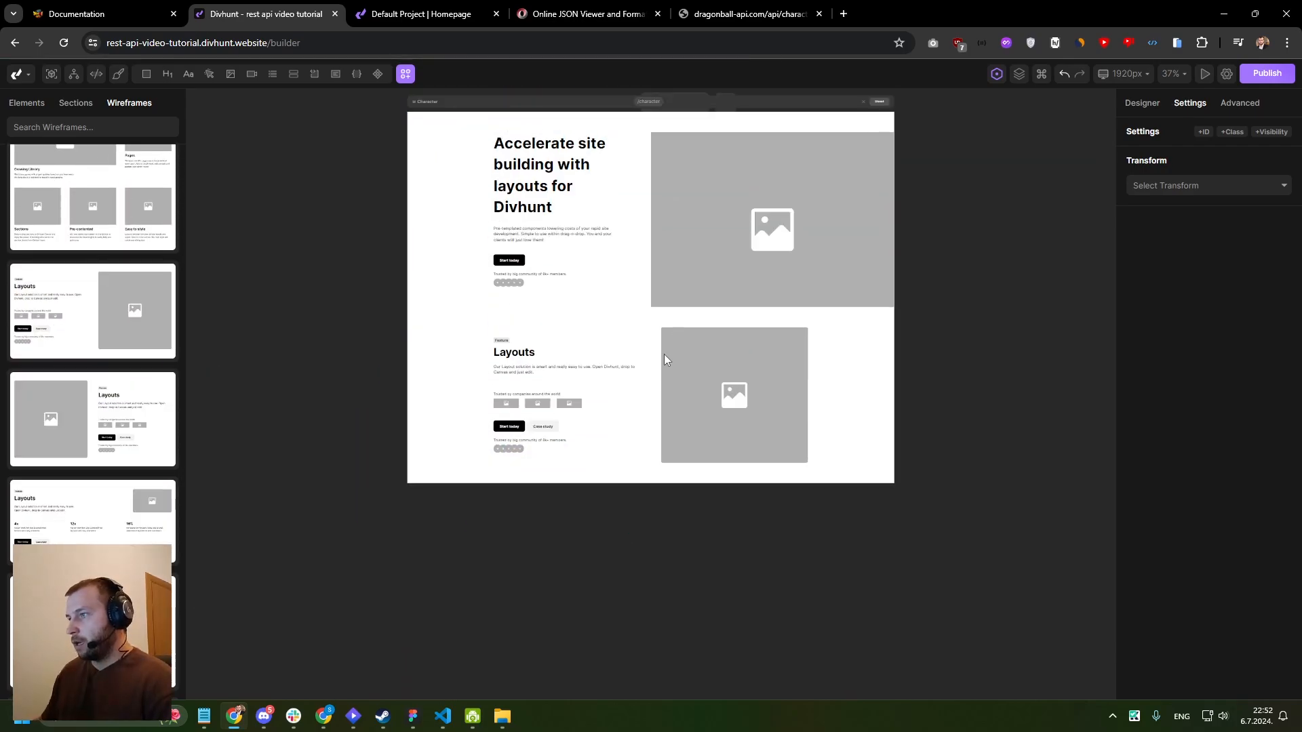
scroll(663, 364, up, 5)
scroll(614, 357, down, 2)
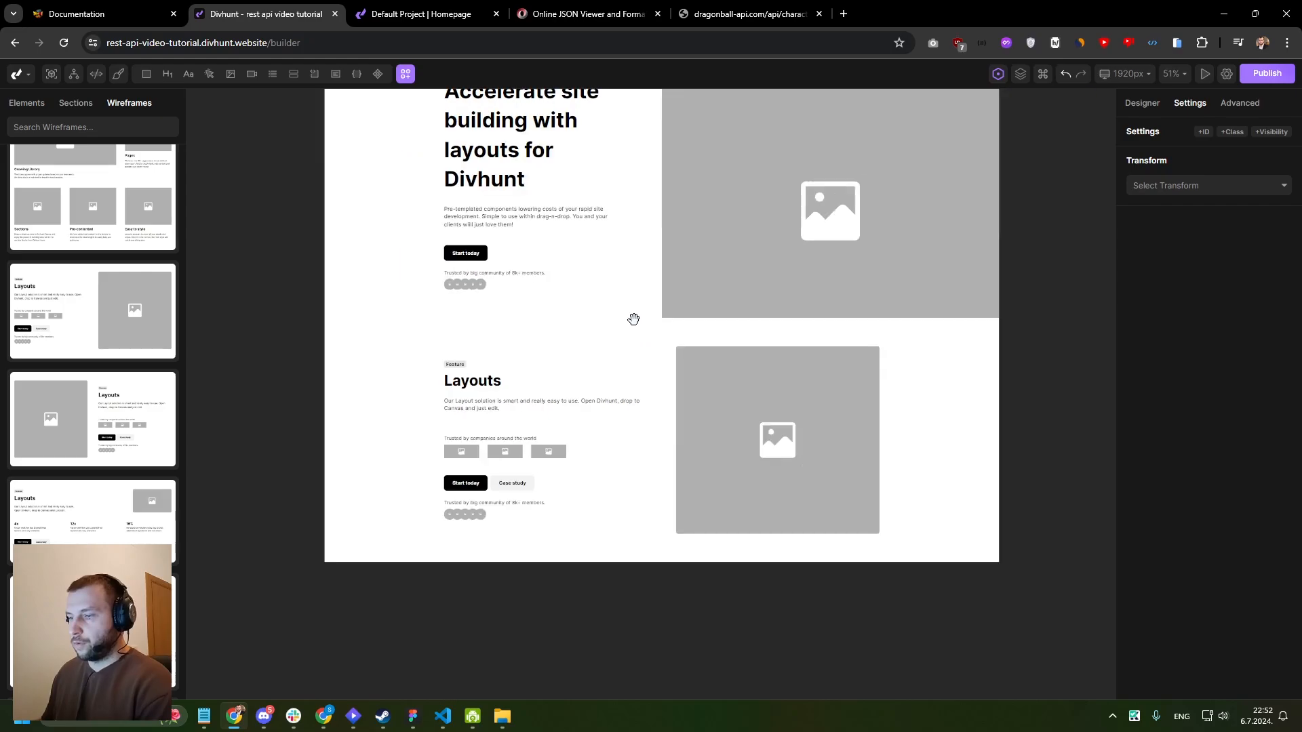
drag(592, 326, 563, 417)
scroll(562, 416, down, 4)
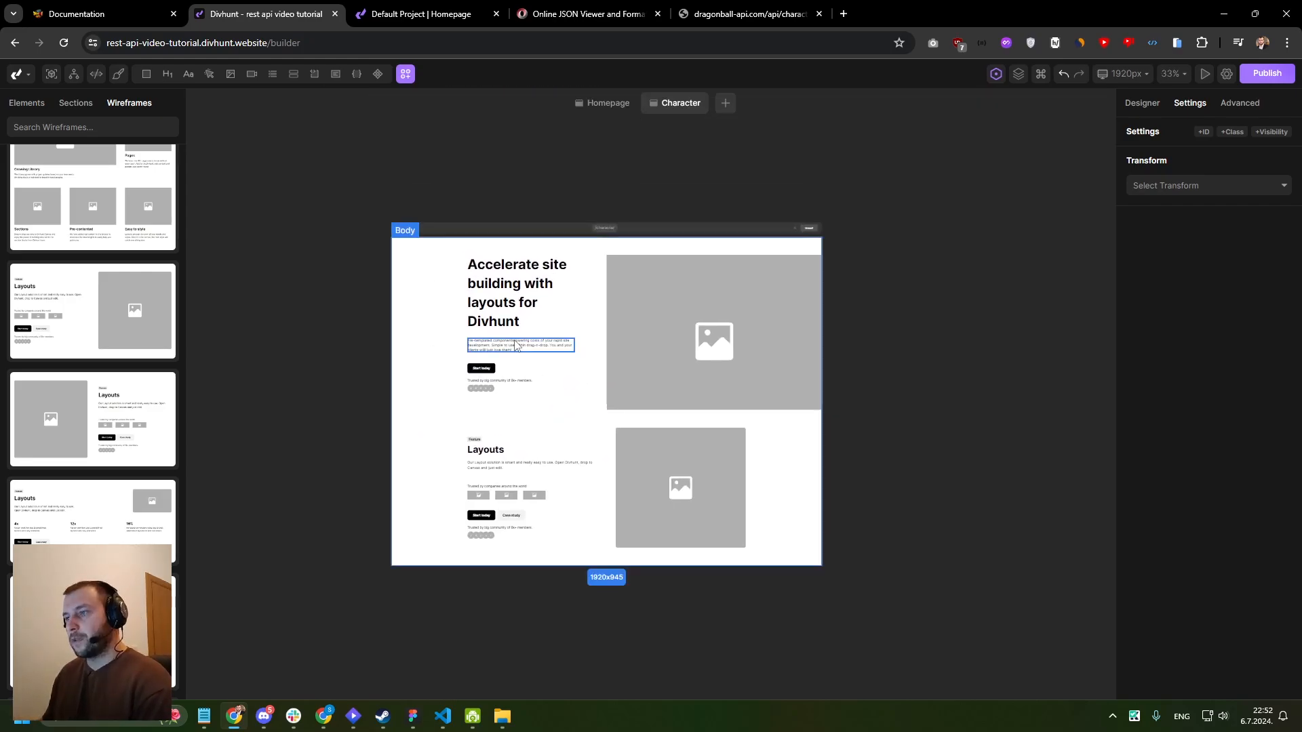
scroll(518, 346, up, 3)
drag(518, 346, 450, 345)
click(451, 291)
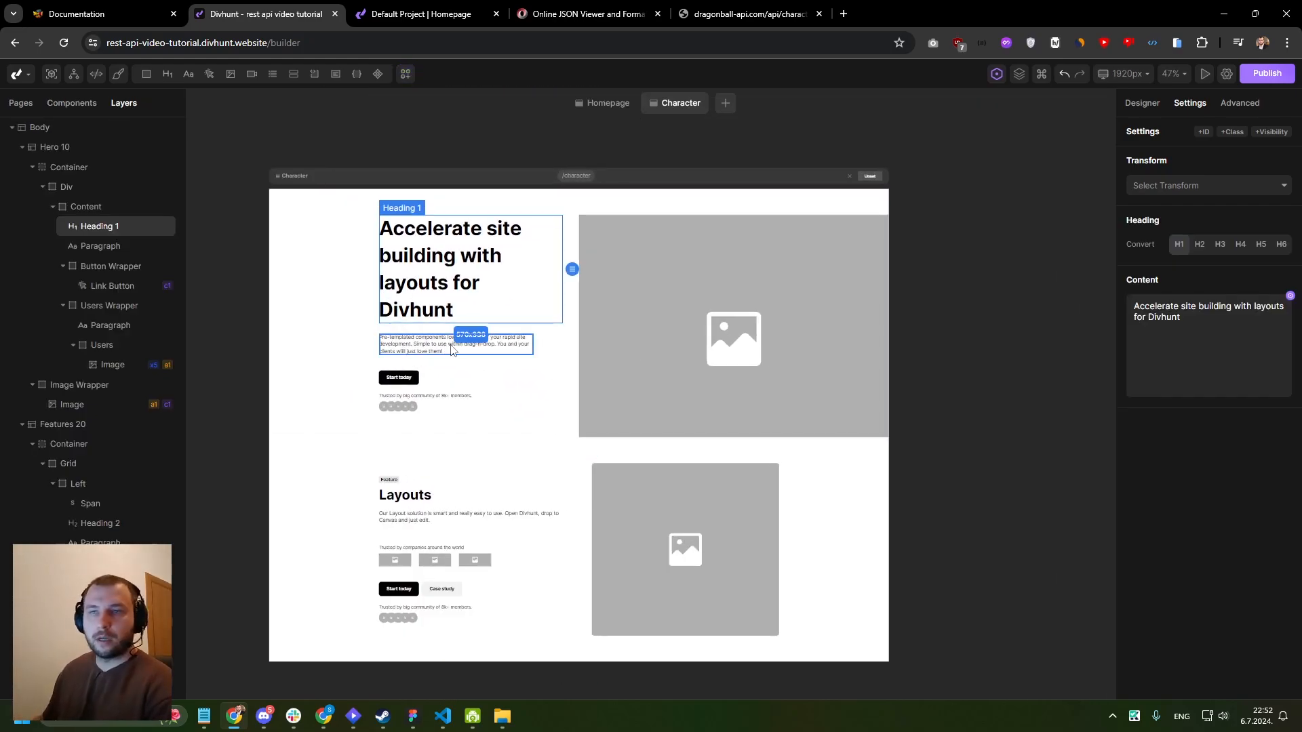
click(351, 309)
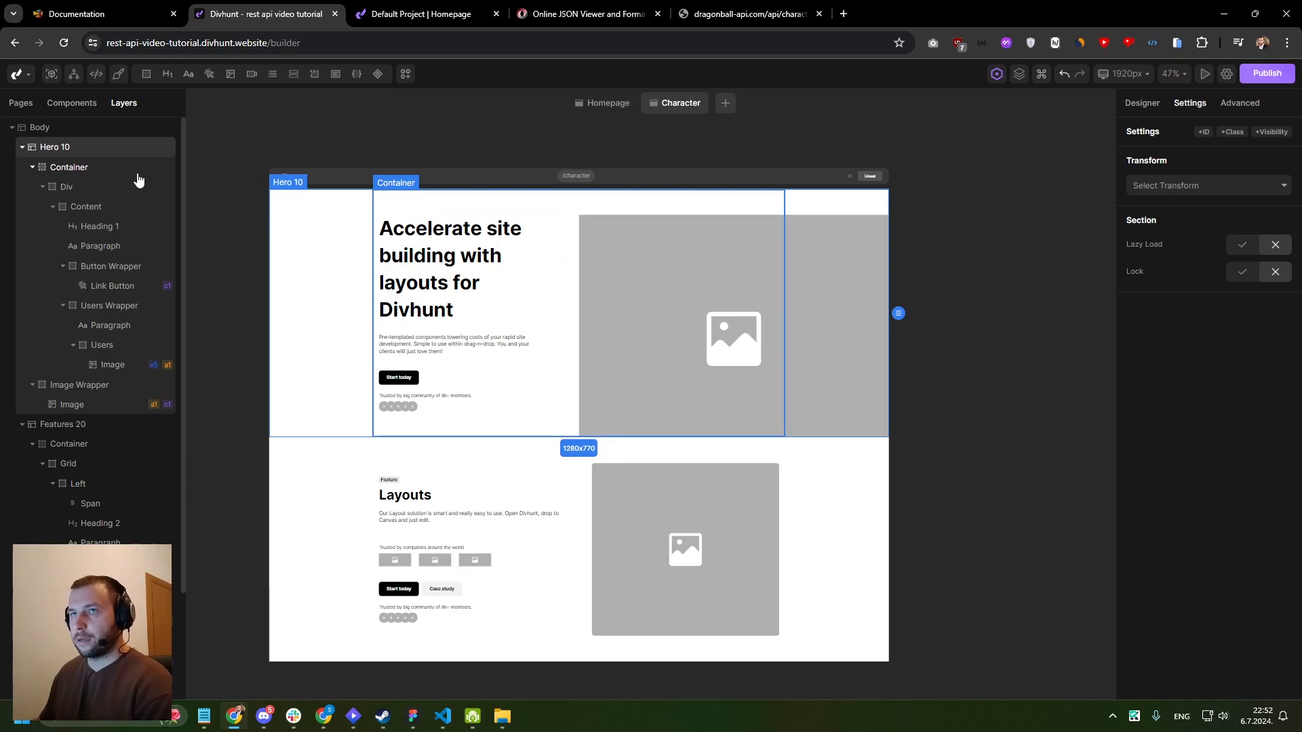
scroll(564, 188, up, 1)
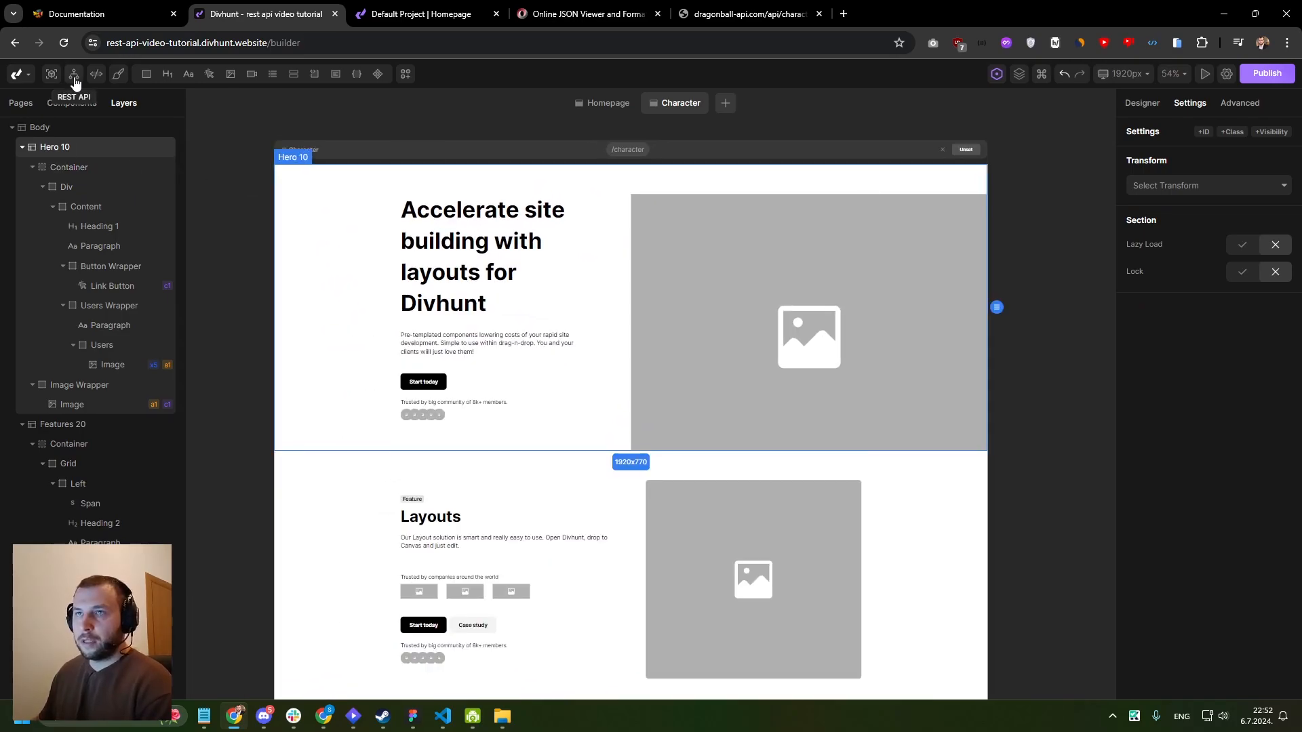
- Check the saved REST API requests, and choose the data source executed when the Character page loads
click(74, 74)
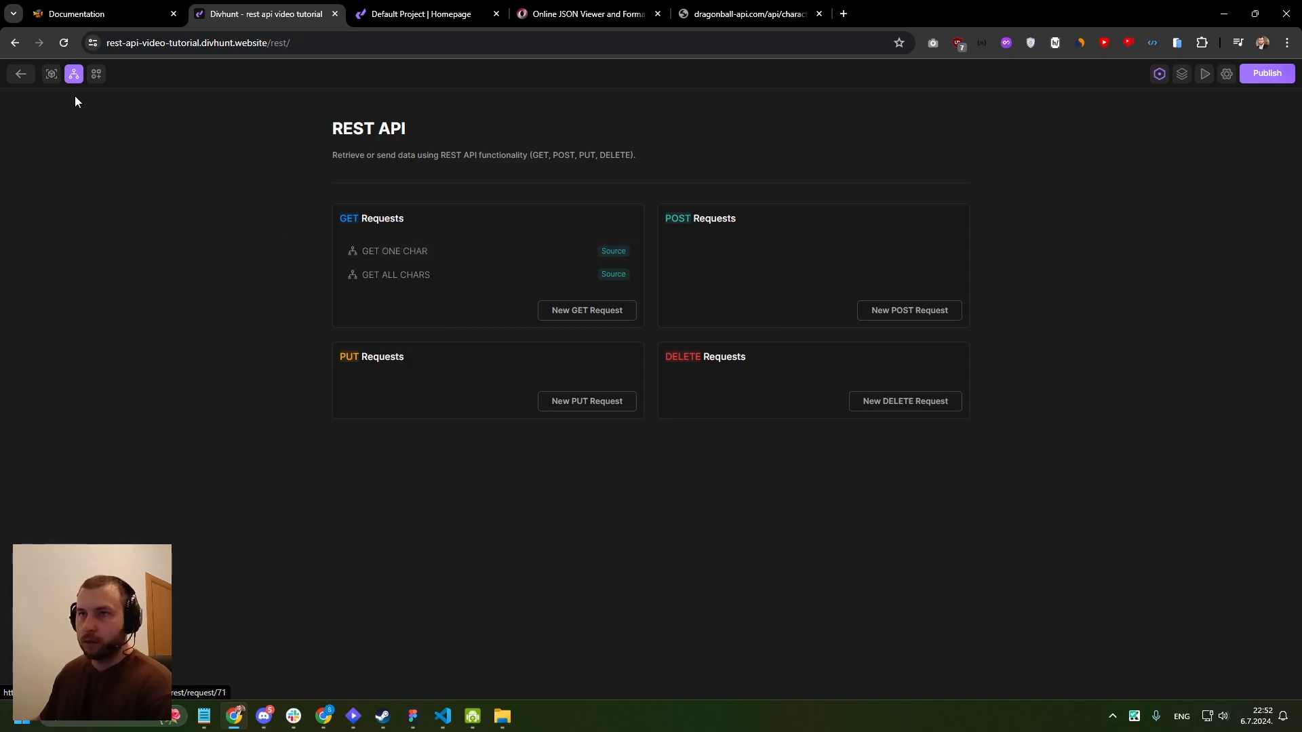
click(74, 73)
click(20, 102)
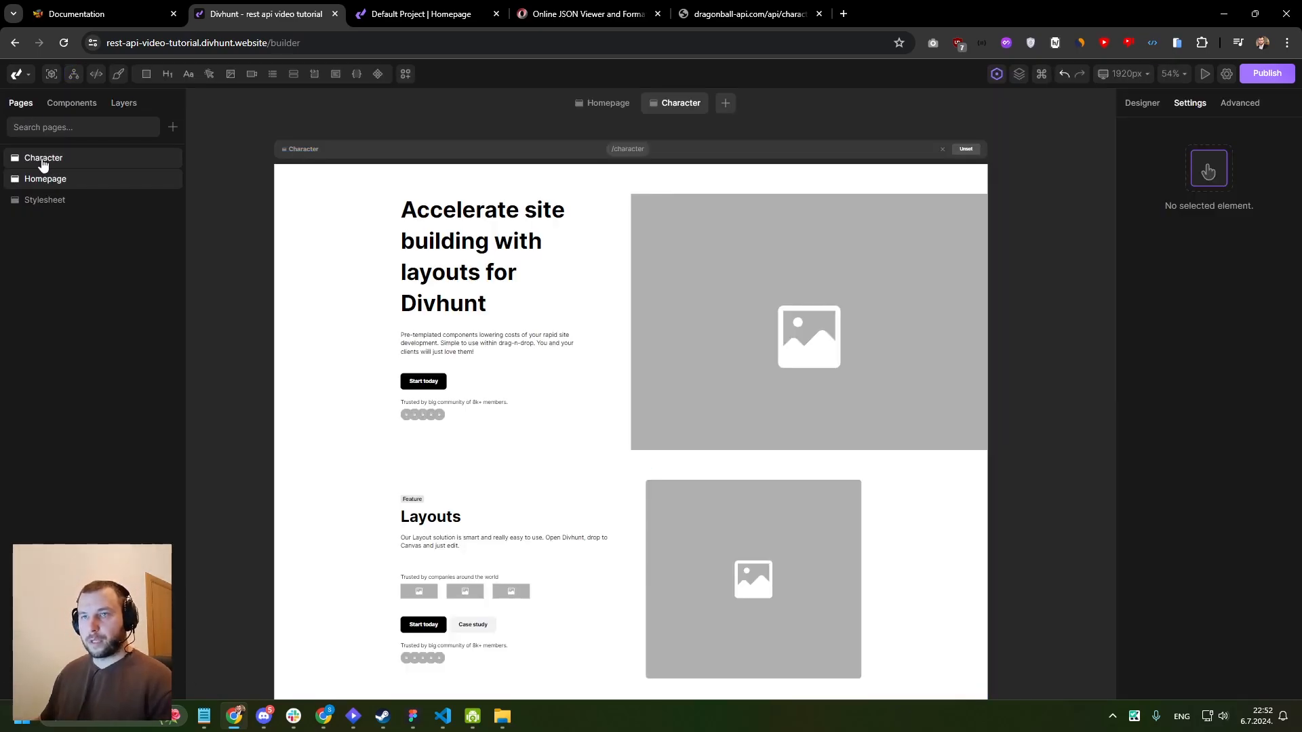
right_click(43, 163)
click(68, 268)
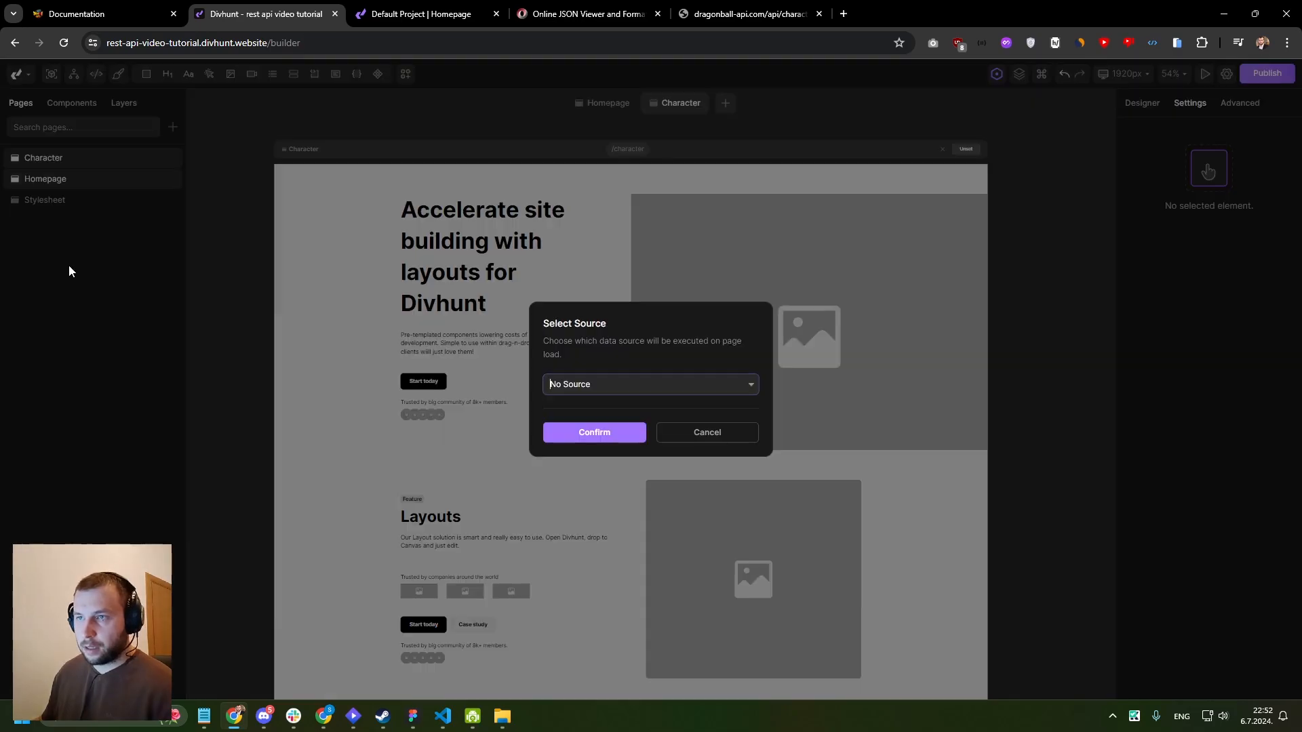
click(592, 385)
click(592, 485)
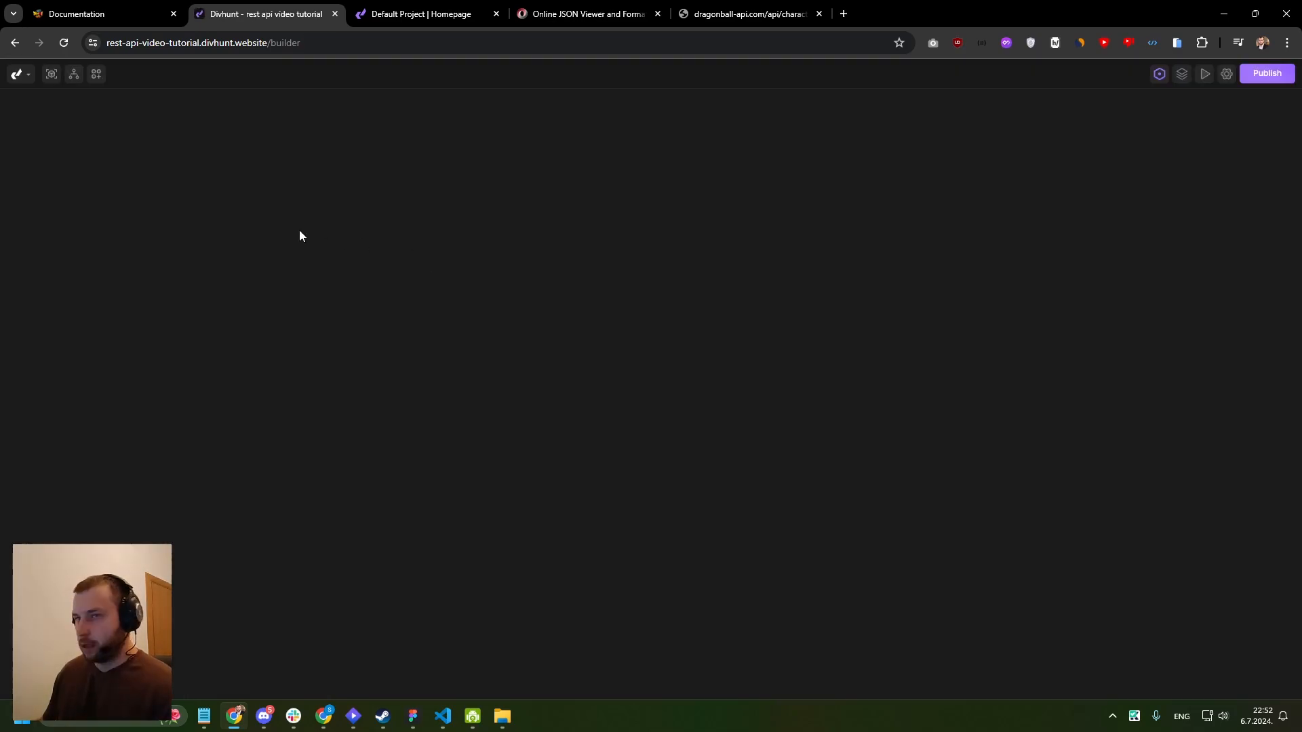
- Set the Character page's data source to the GET ONE CHAR REST API request
right_click(58, 160)
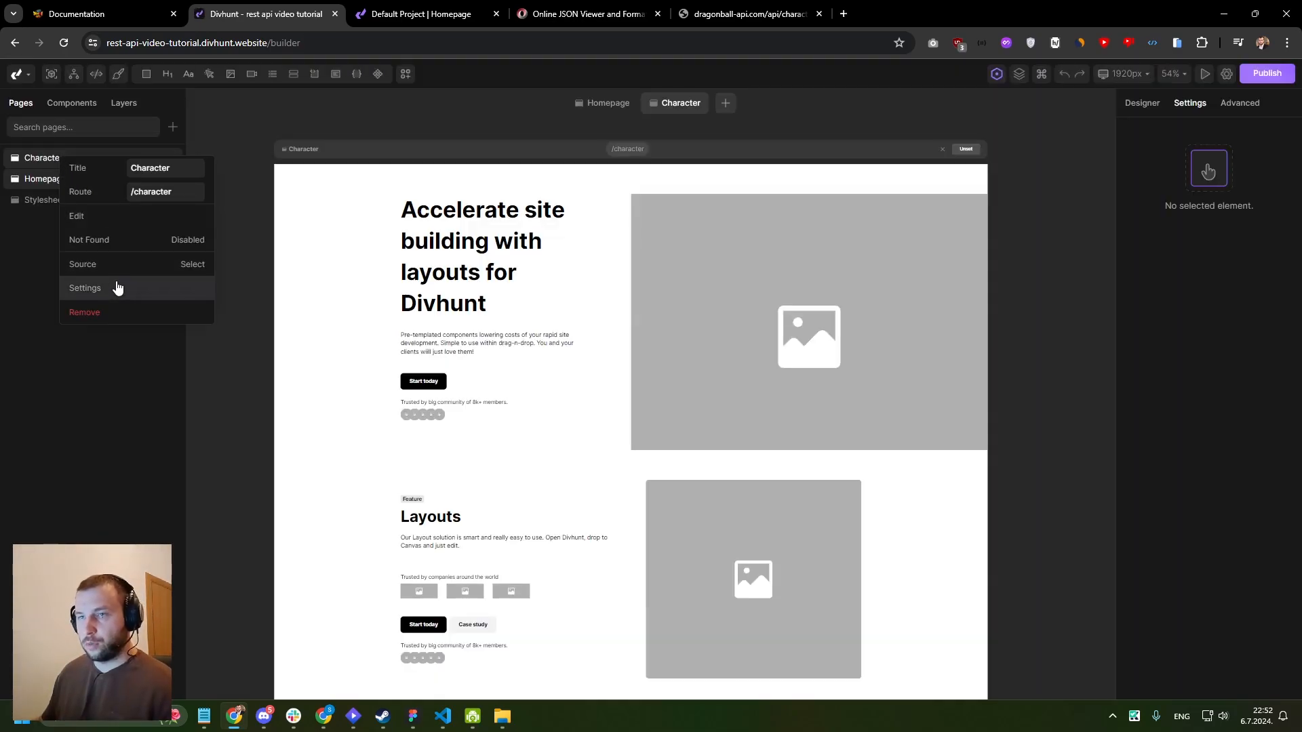
click(88, 267)
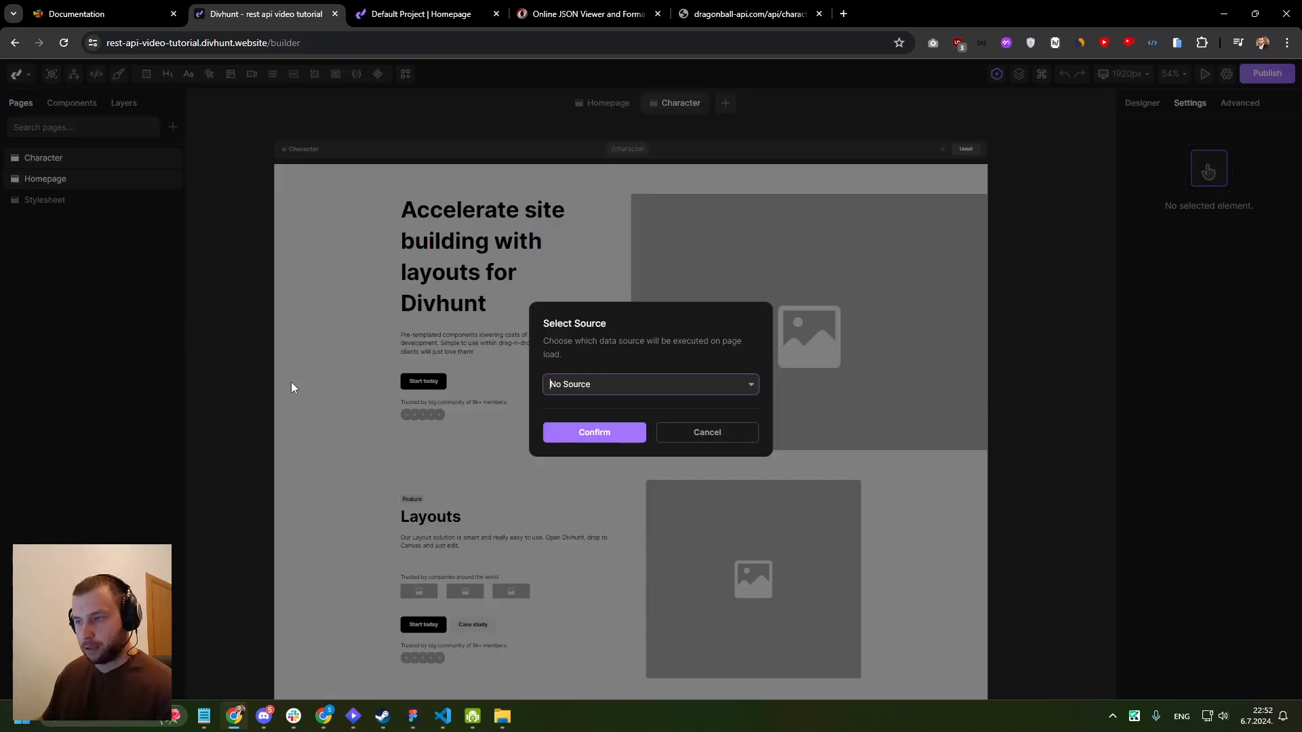
click(567, 387)
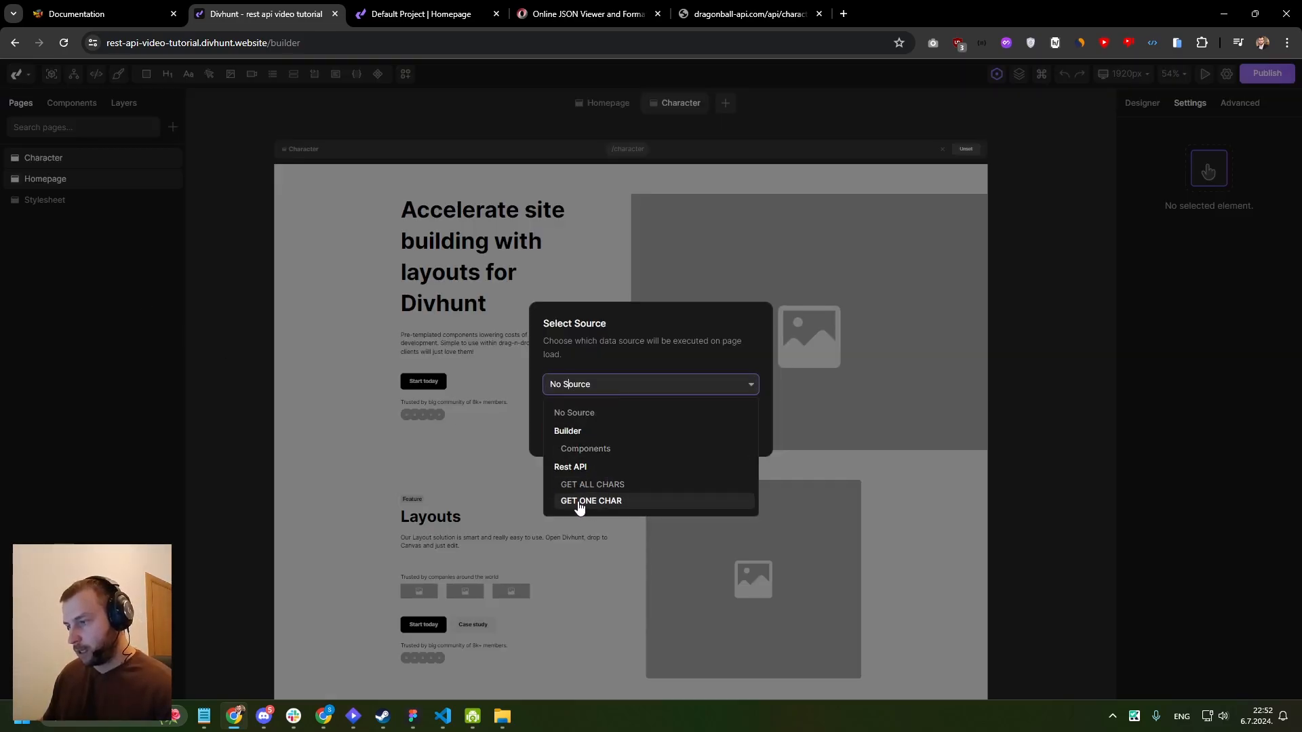
click(586, 501)
click(583, 432)
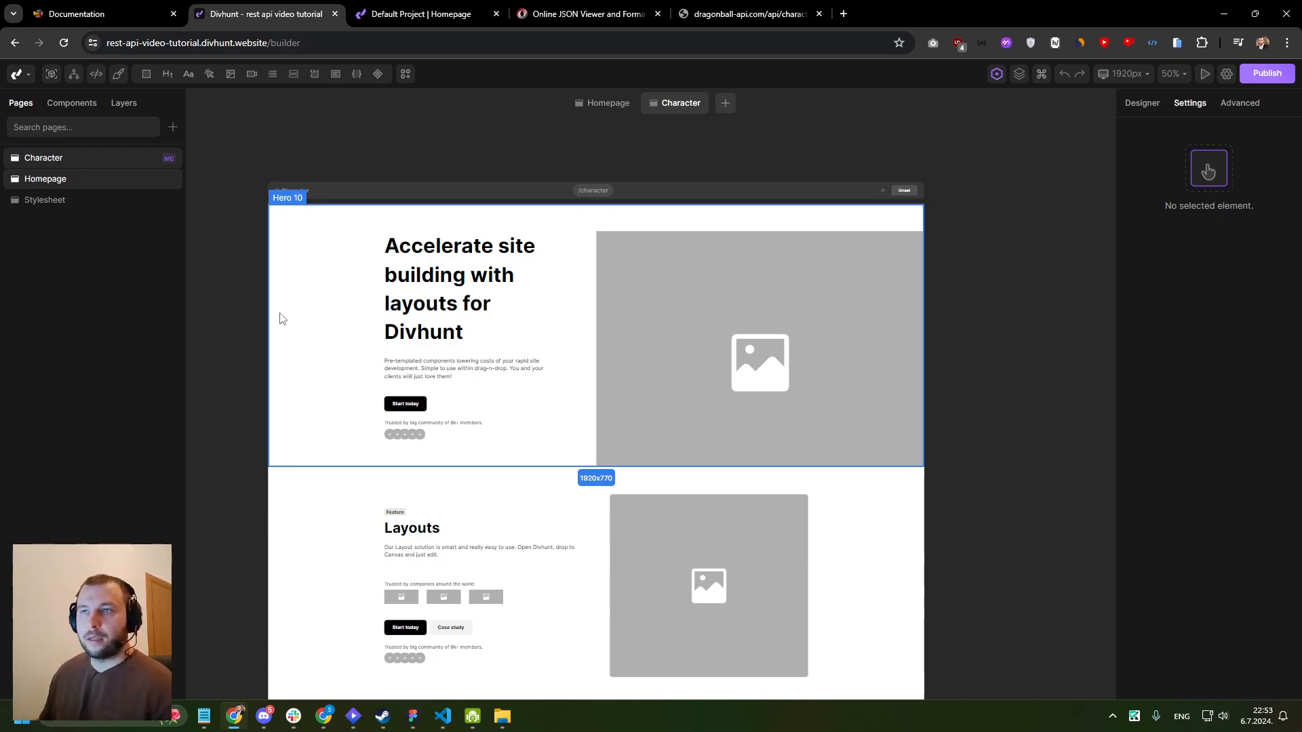
- Extend the Character page's route with an id parameter so it reads /character/:id
scroll(418, 160, up, 2)
drag(418, 159, 384, 185)
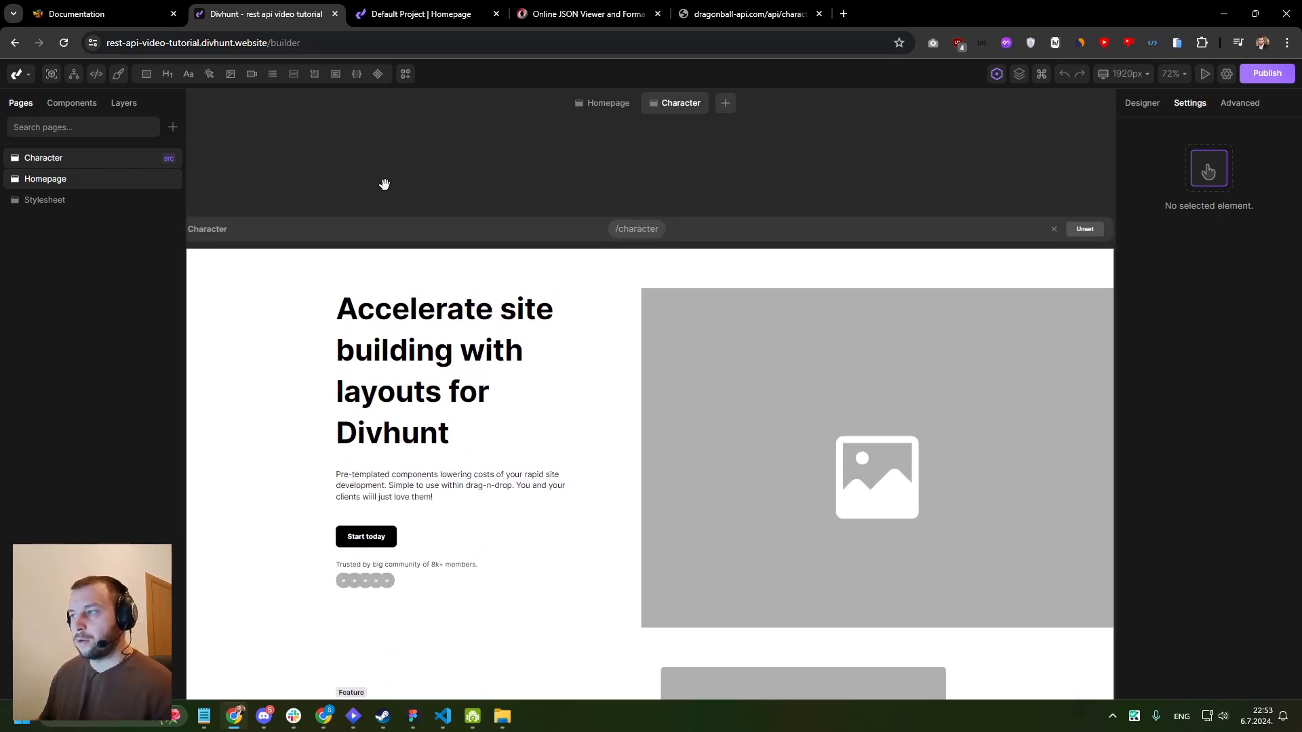
right_click(155, 178)
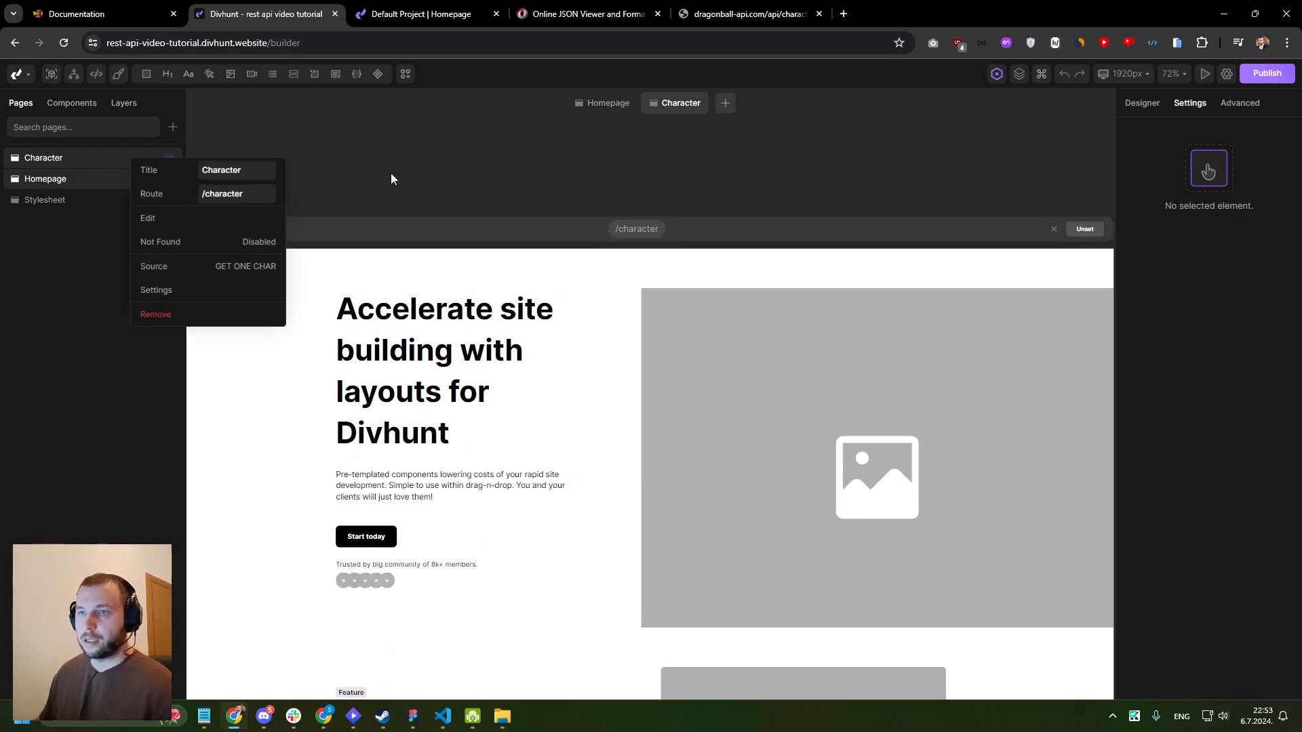
drag(535, 197, 533, 197)
scroll(369, 221, up, 3)
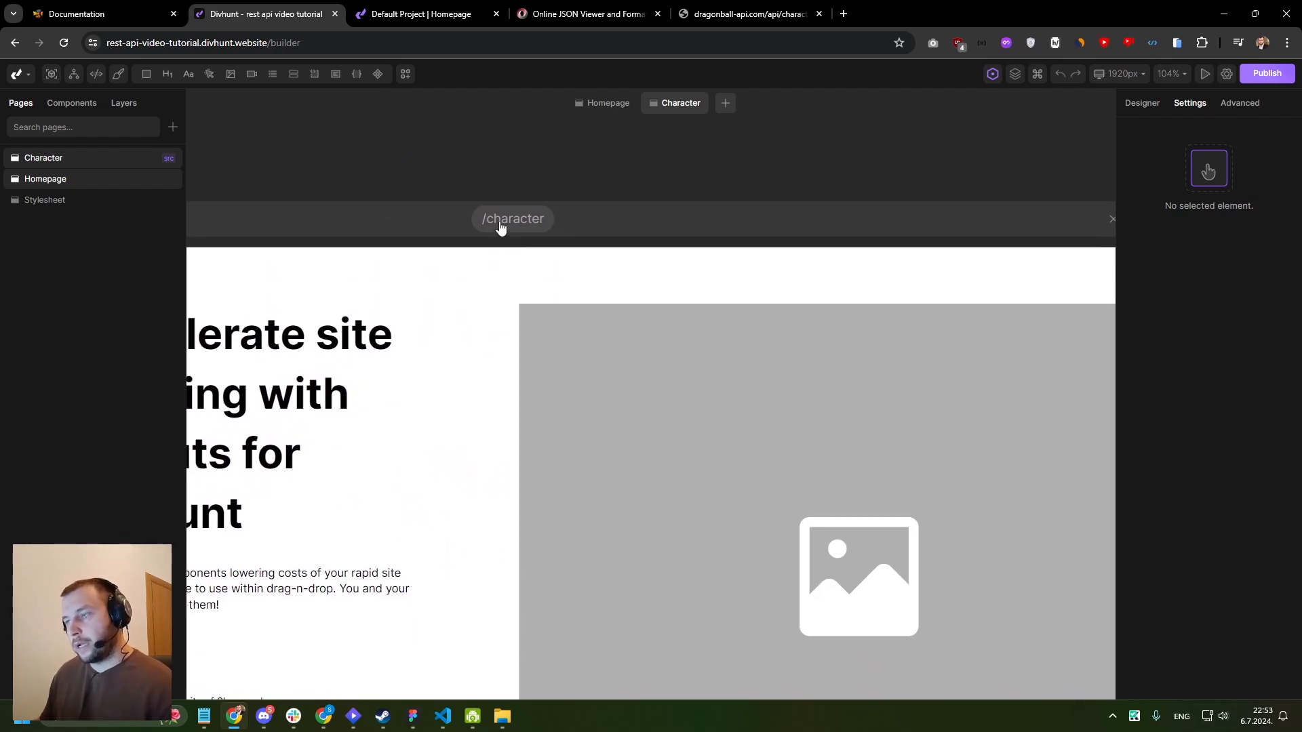
click(501, 224)
double_click(603, 258)
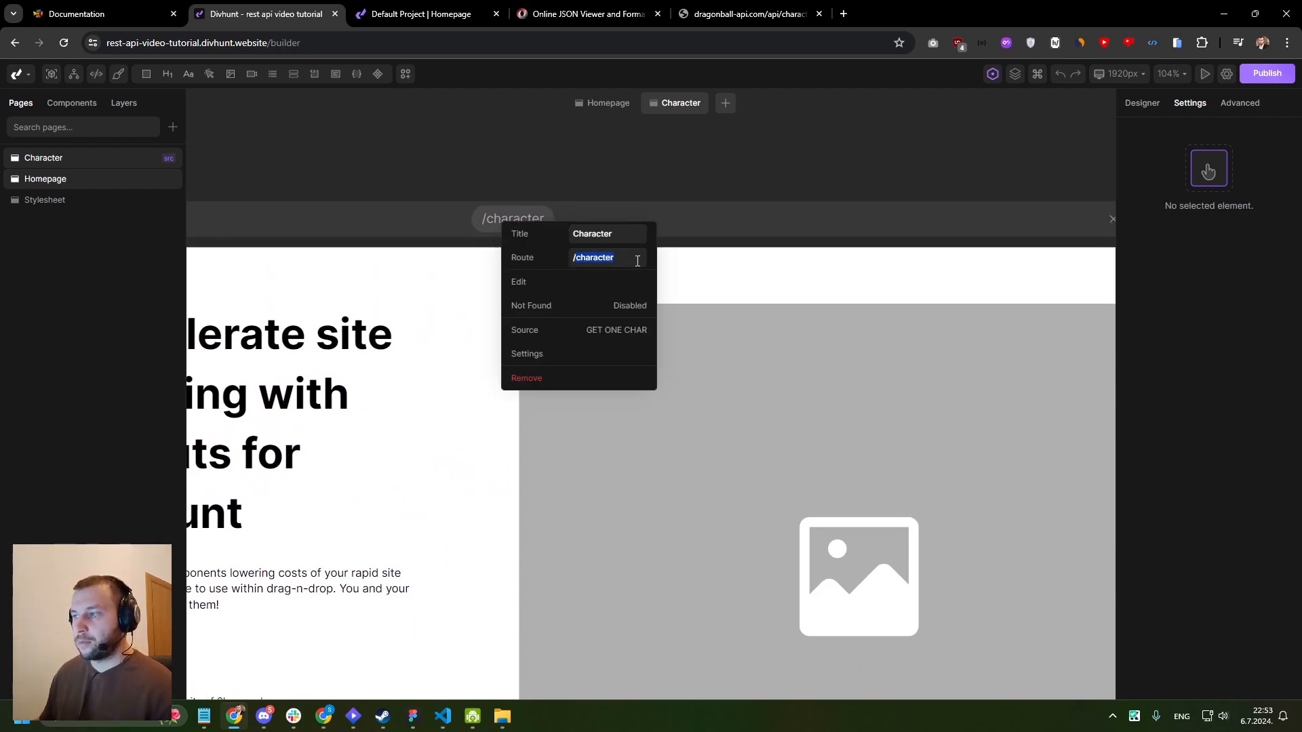
click(639, 261)
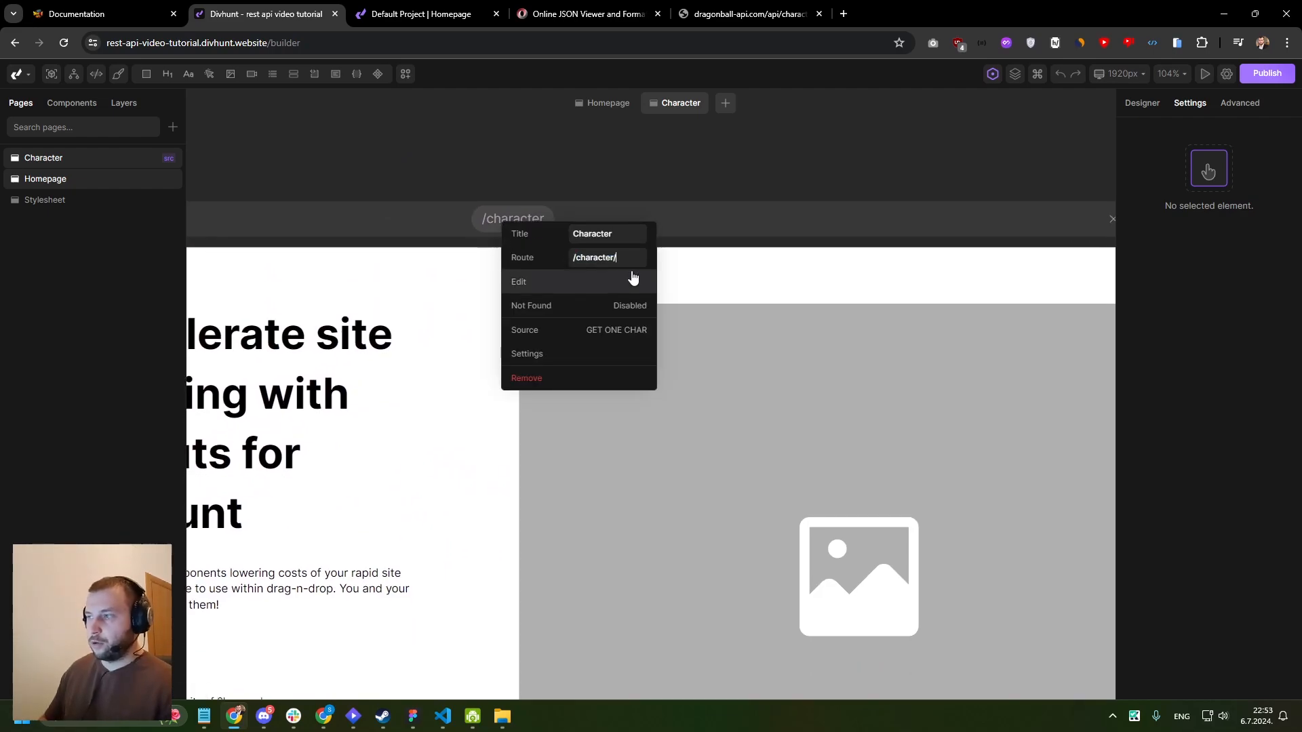
text(/:id)
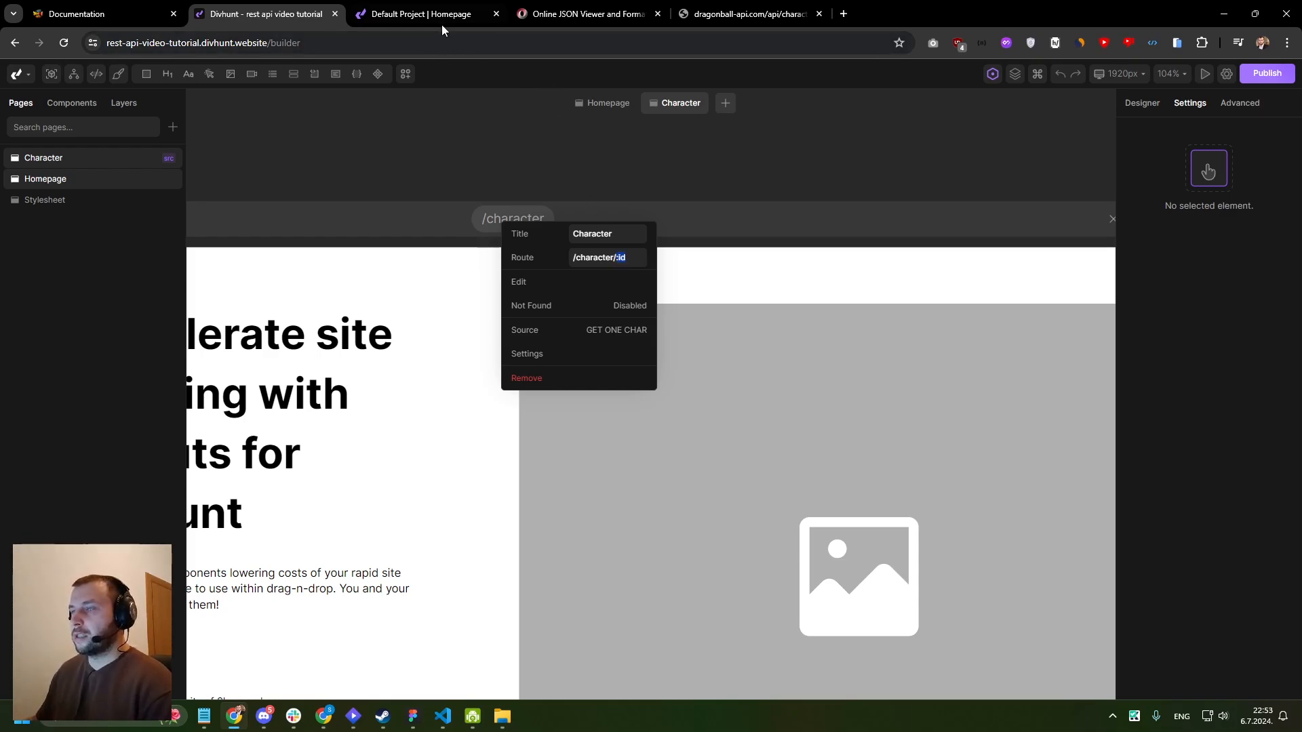
- Expand item 4 in the JSON viewer and compare its id with sample website addresses ending in /charachter/goku and /charachter/5
click(583, 15)
click(28, 158)
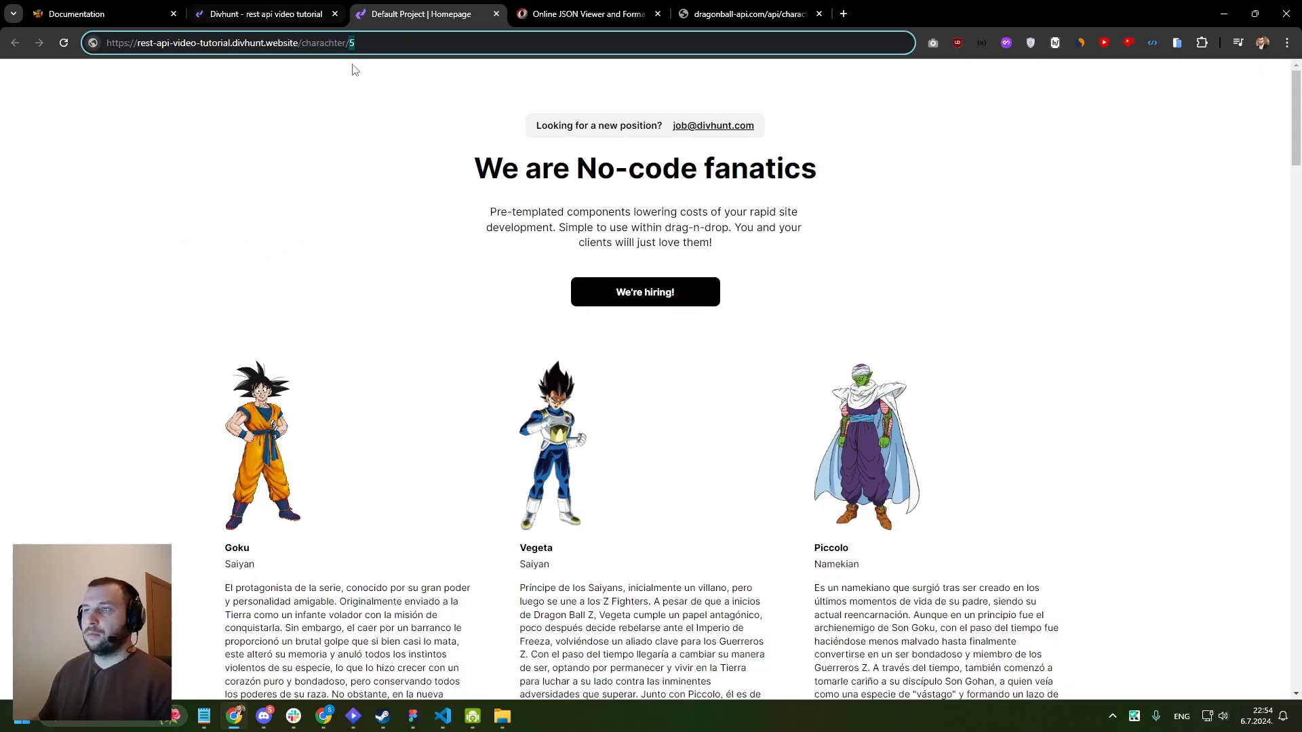
click(385, 49)
key(BackSpace)
text(goku)
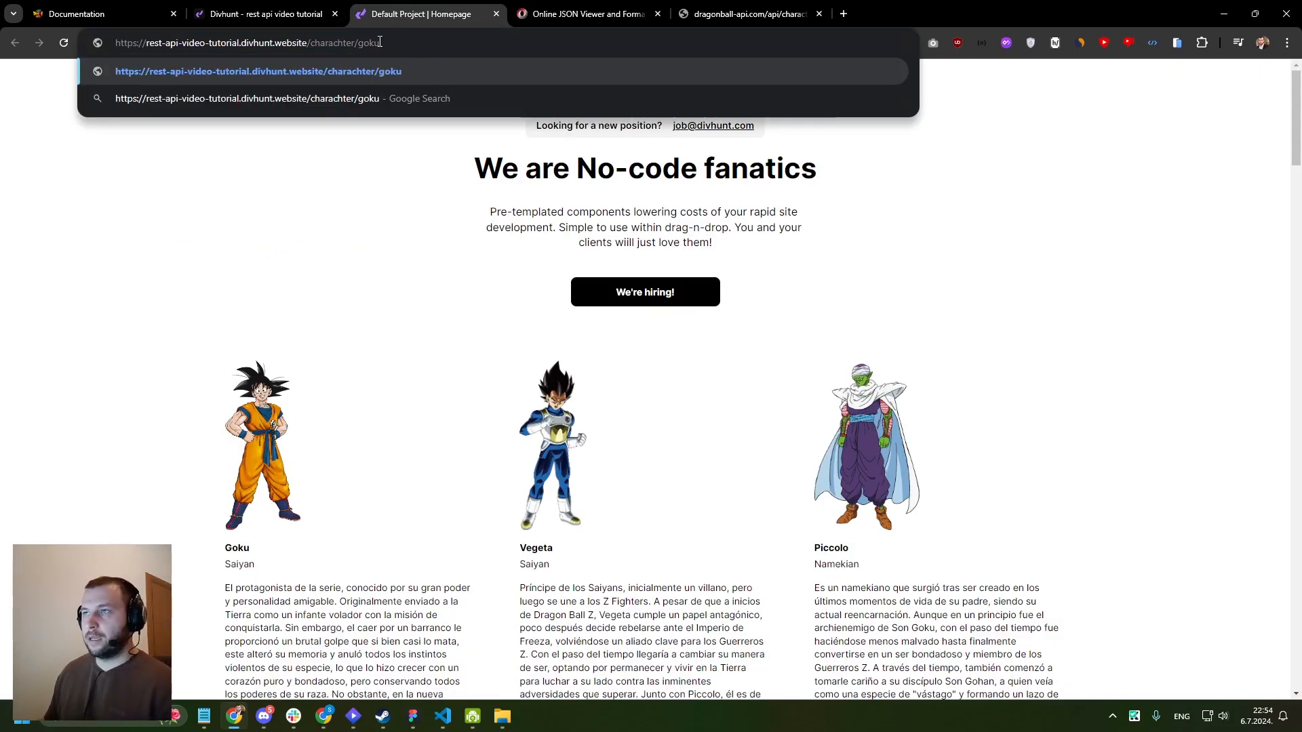
key(BackSpace)
key(BackSpace)
key(BackSpace)
key(BackSpace)
text(5)
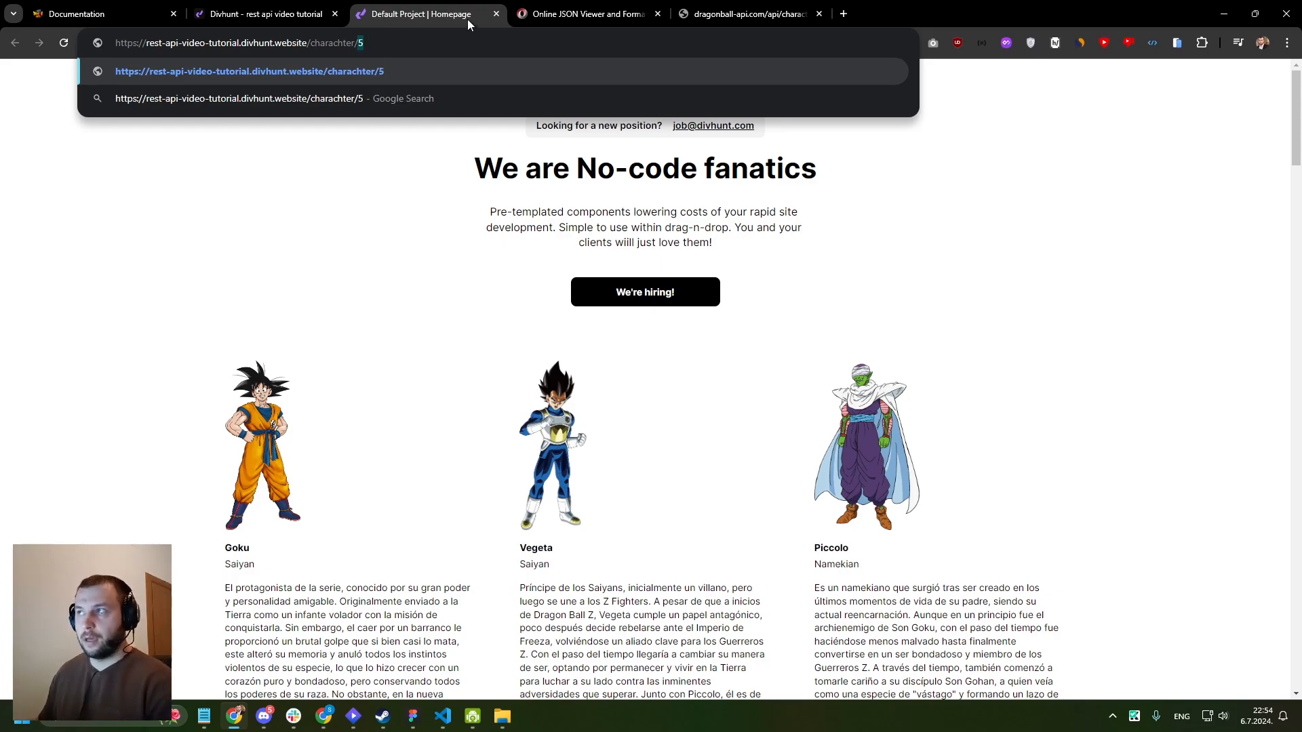
click(541, 14)
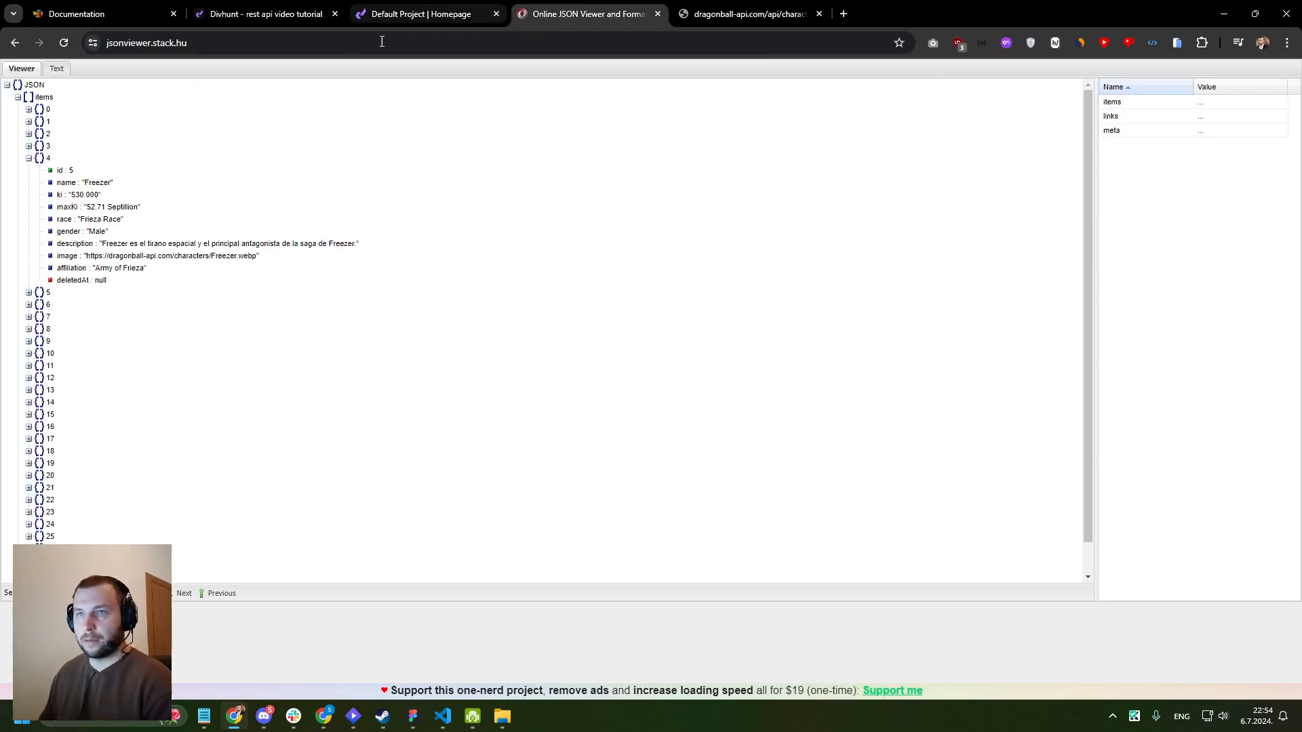
click(391, 21)
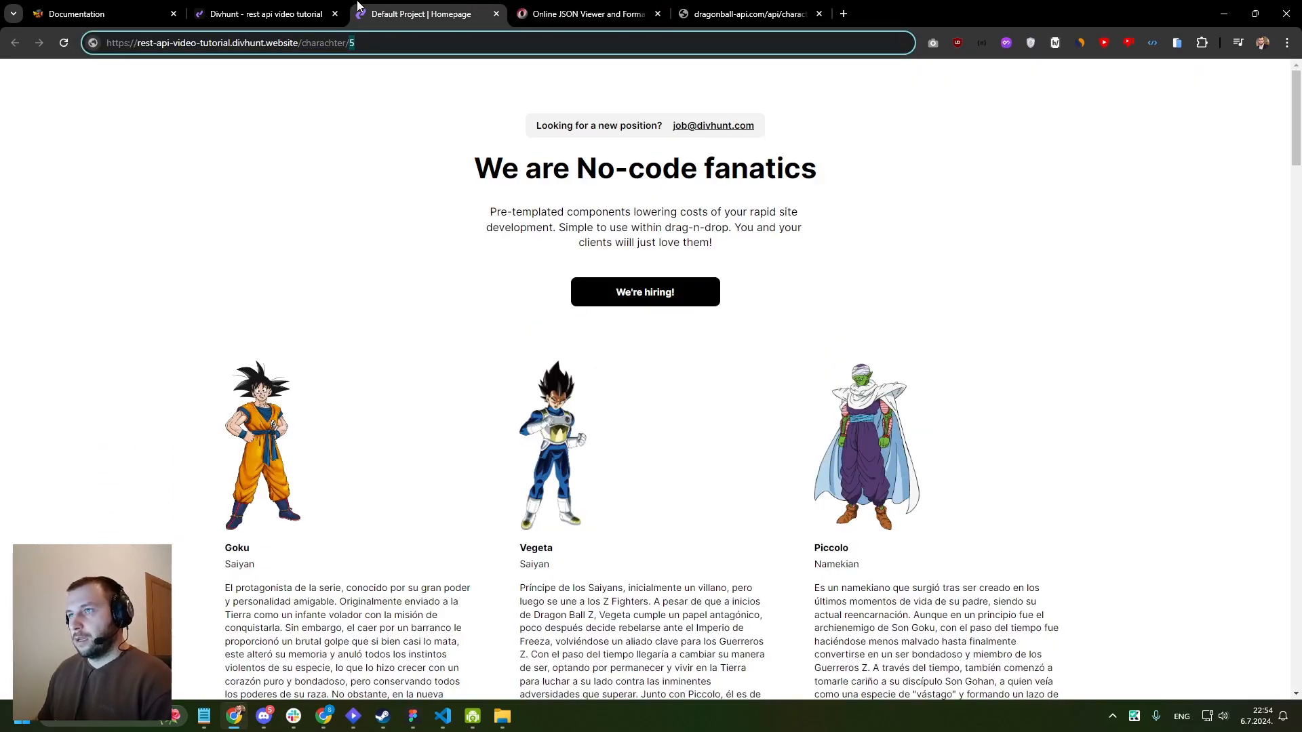
- Switch back to the Divhunt builder and check the id parameter in the Character page's route
key(ctrl+shift+Tab)
click(514, 229)
drag(641, 256, 629, 257)
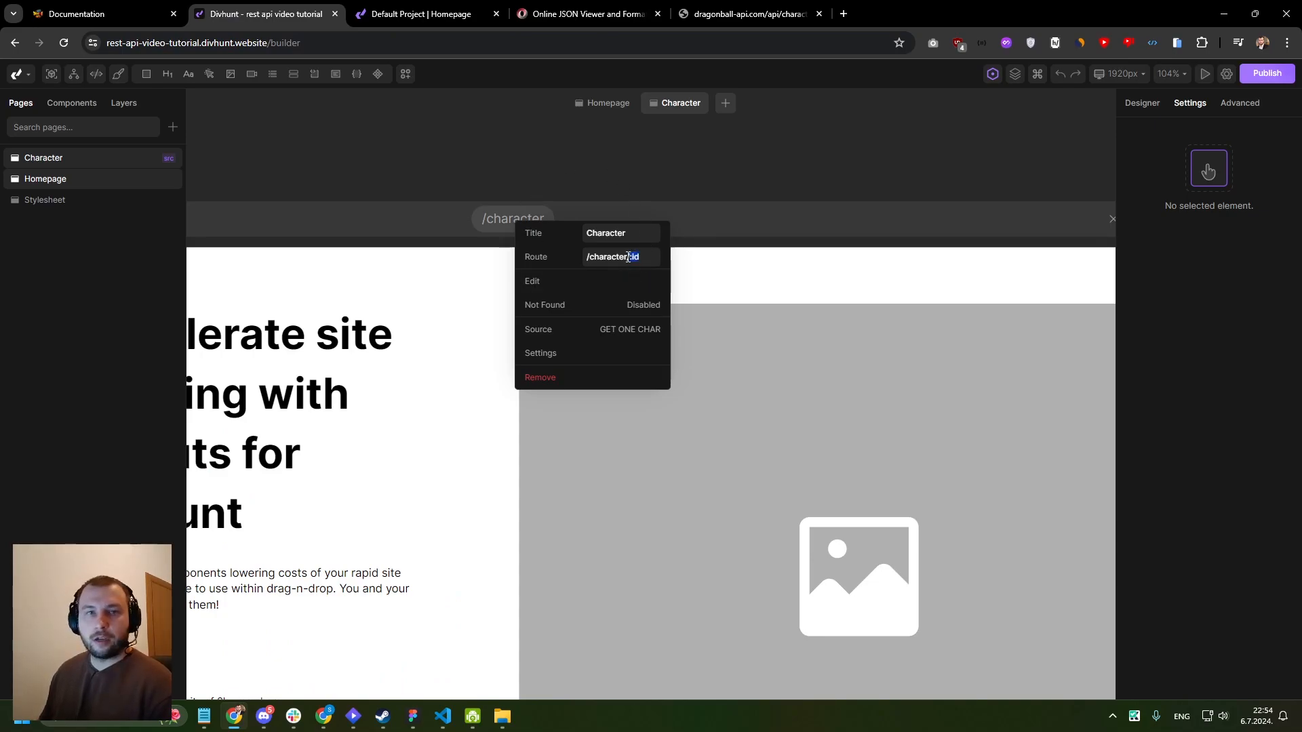
click(531, 165)
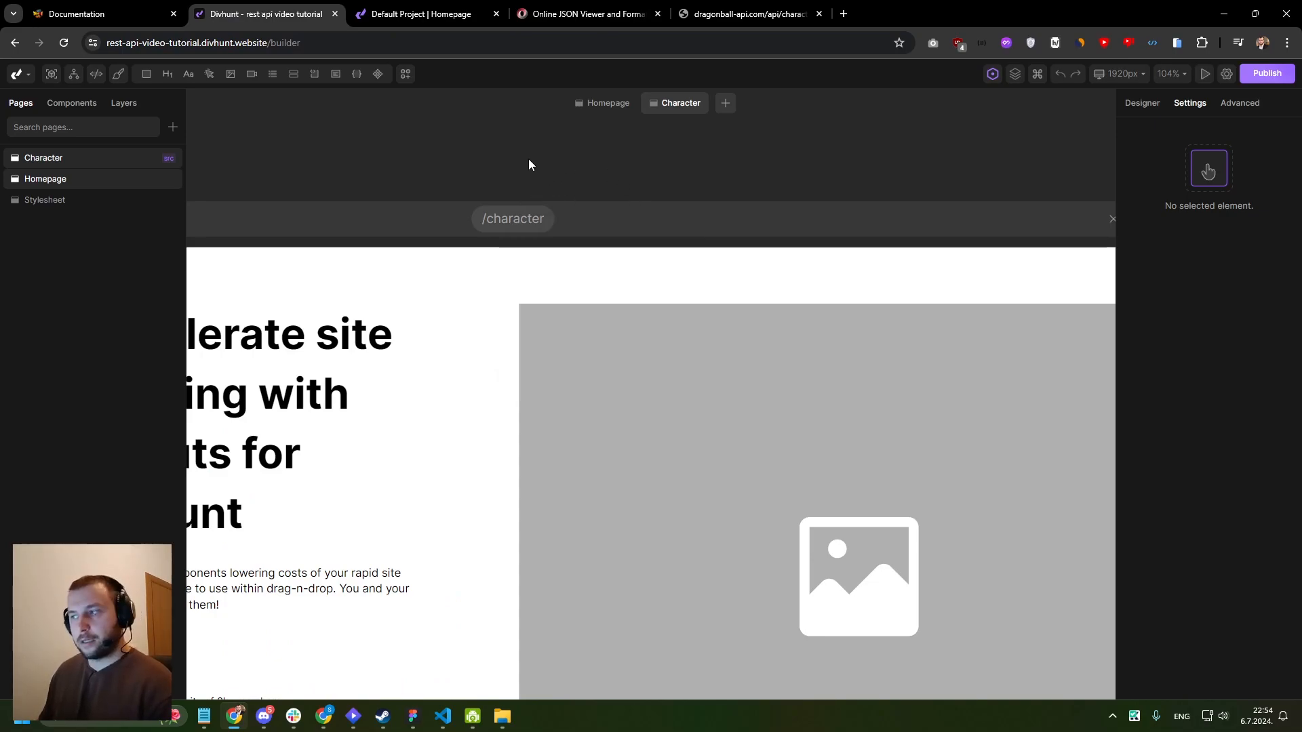
- Open the GET ONE CHAR request in the REST API section and locate its advanced properties
click(74, 75)
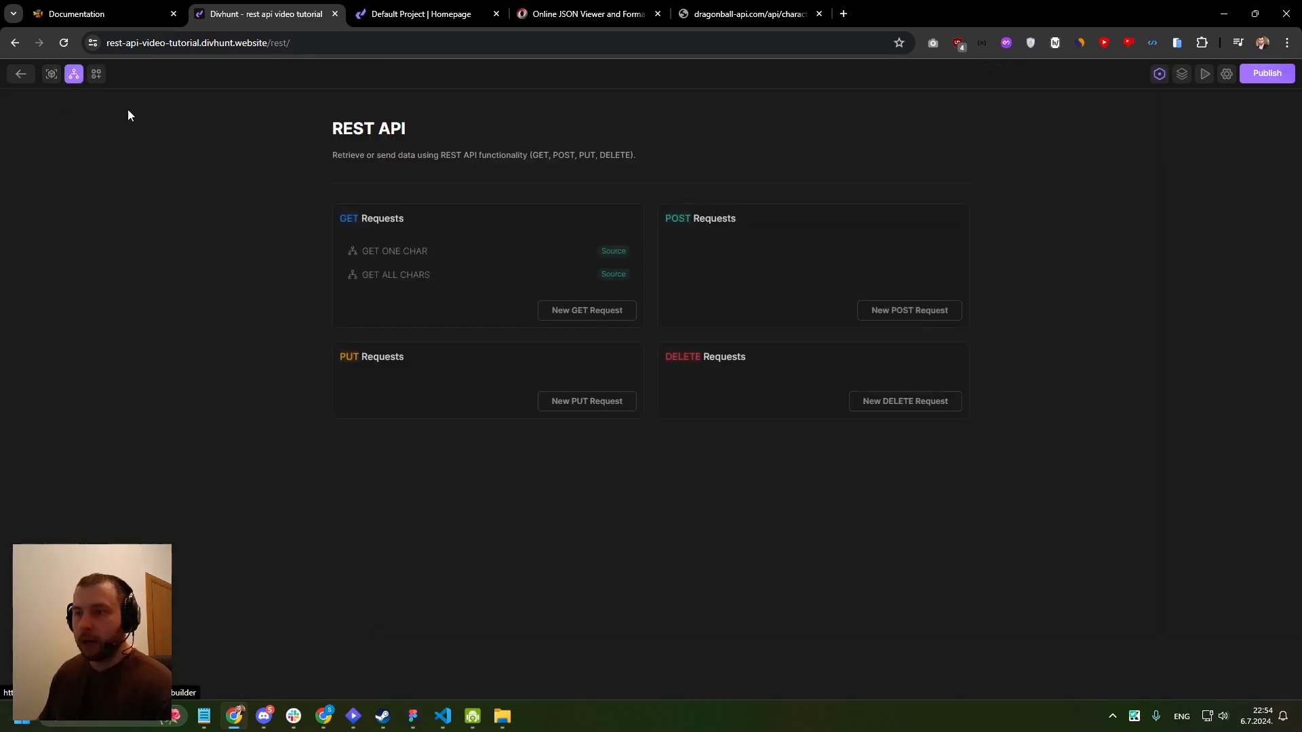
click(392, 255)
scroll(339, 288, down, 3)
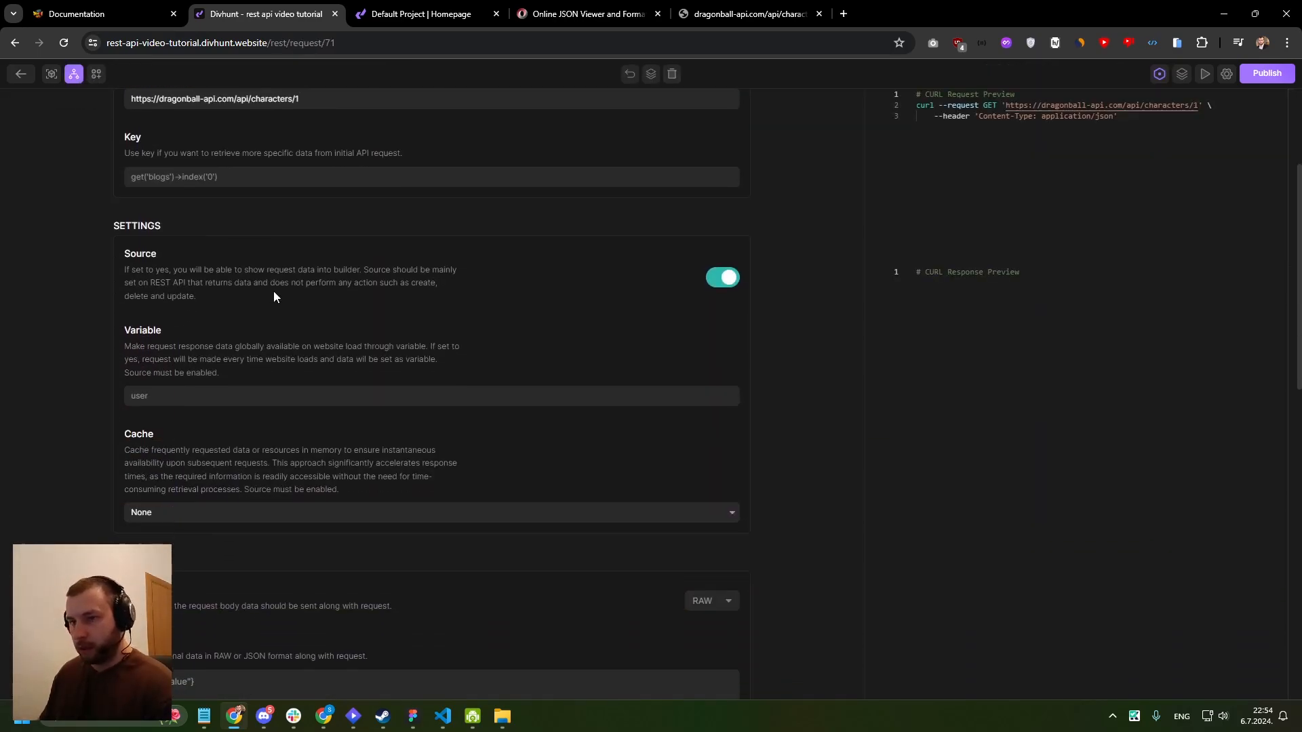
scroll(281, 271, up, 2)
scroll(252, 296, down, 14)
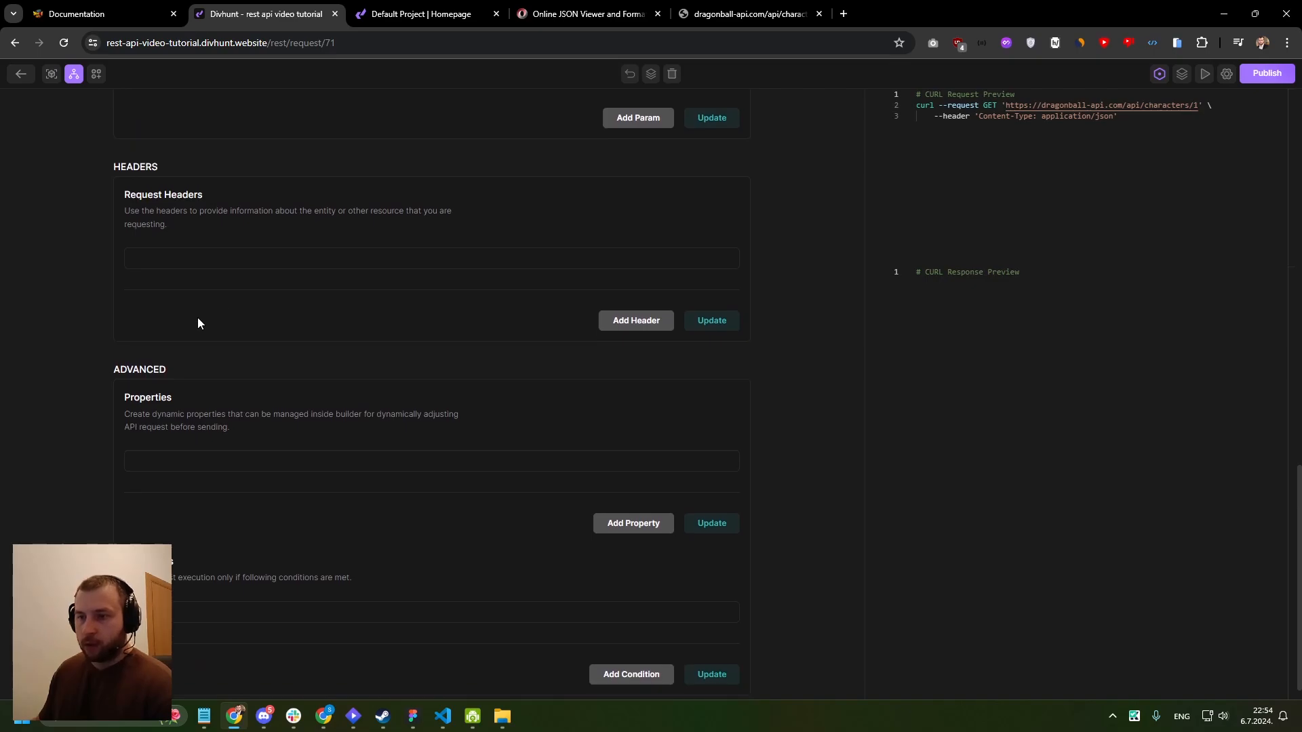
scroll(193, 324, down, 1)
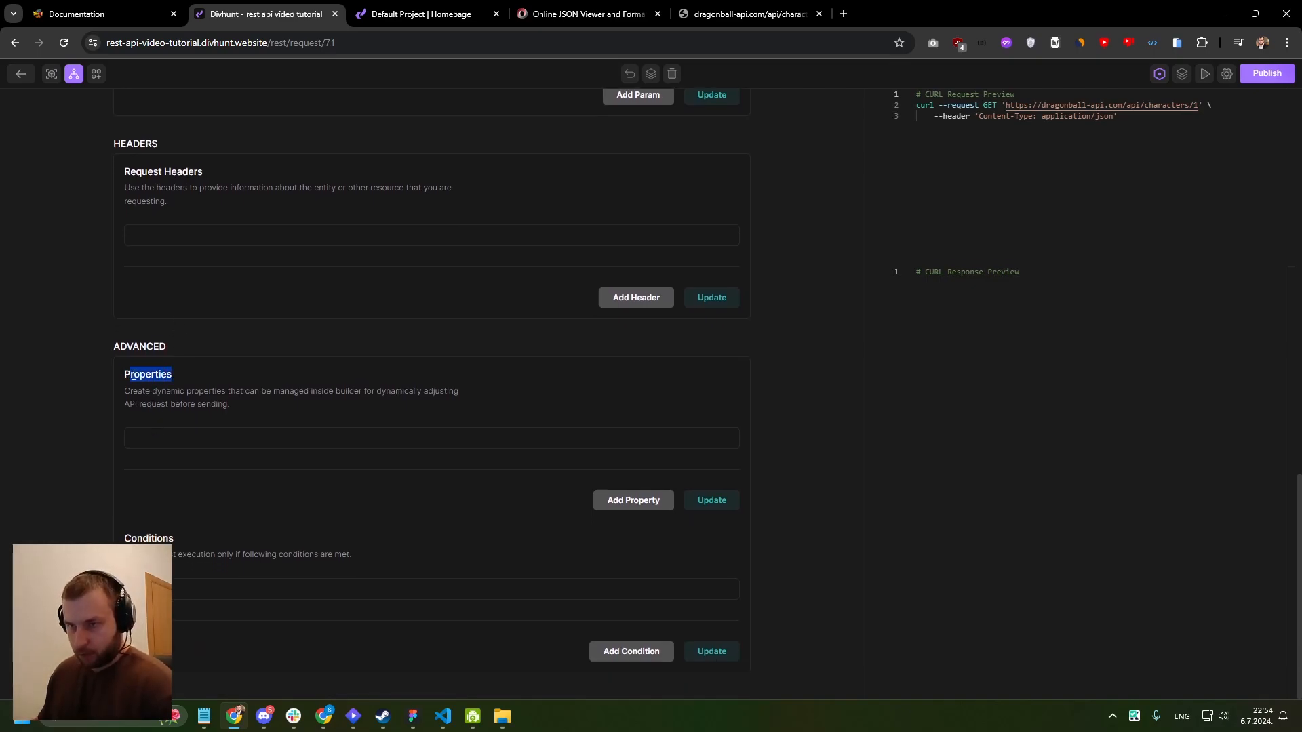
- Add a dynamic property with key id and value 1 to the GET ONE CHAR request and save the properties
click(631, 502)
click(207, 450)
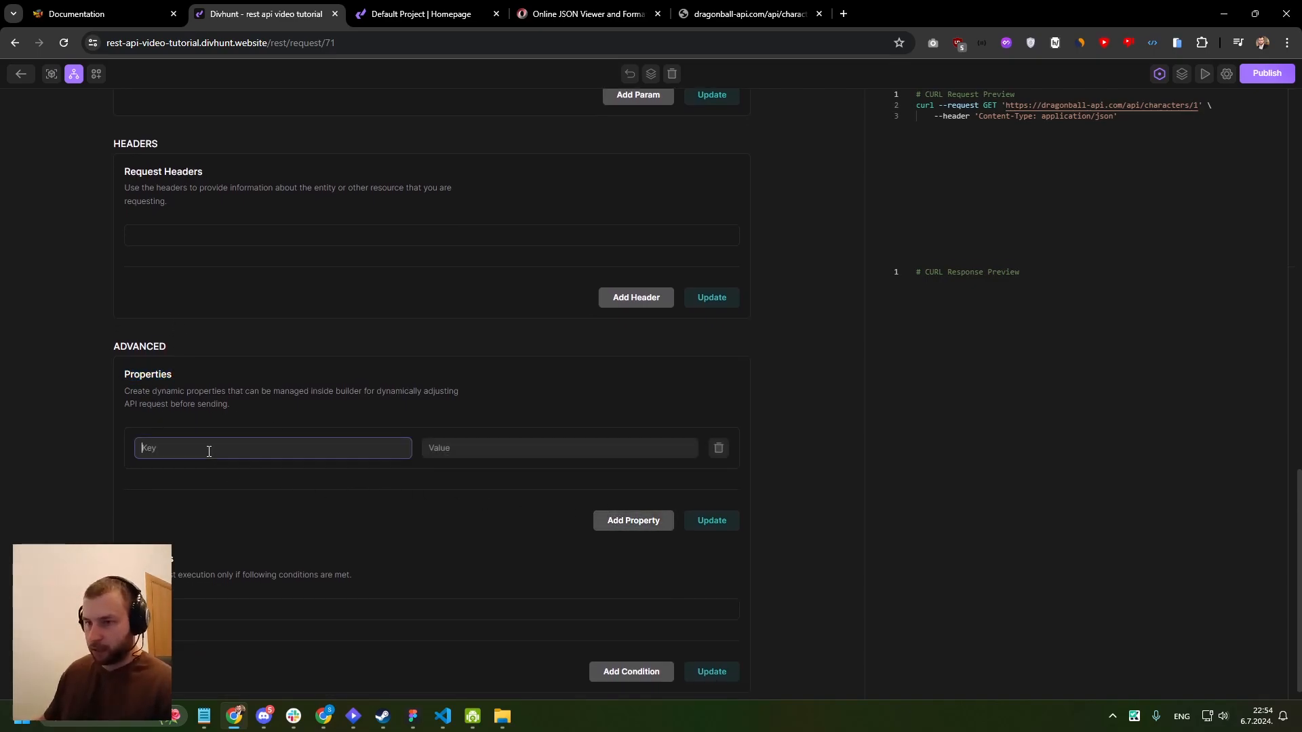
text(id)
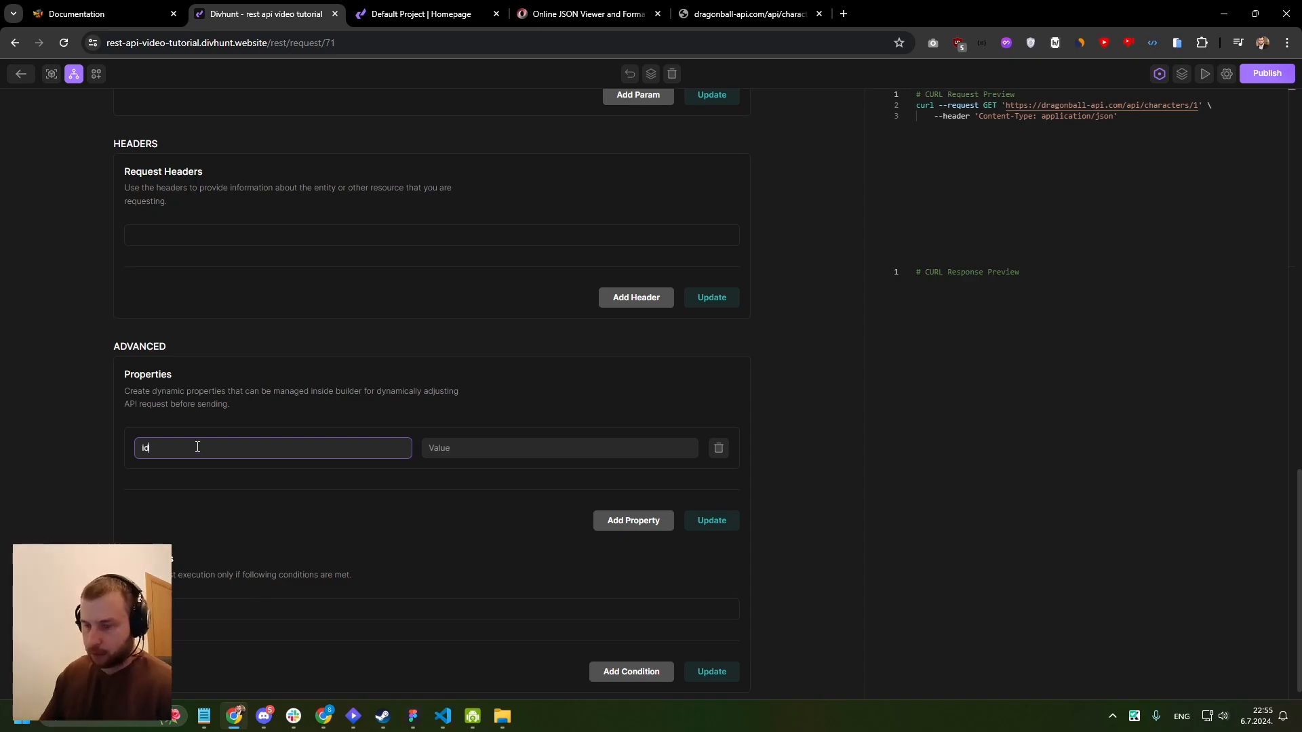
key(Tab)
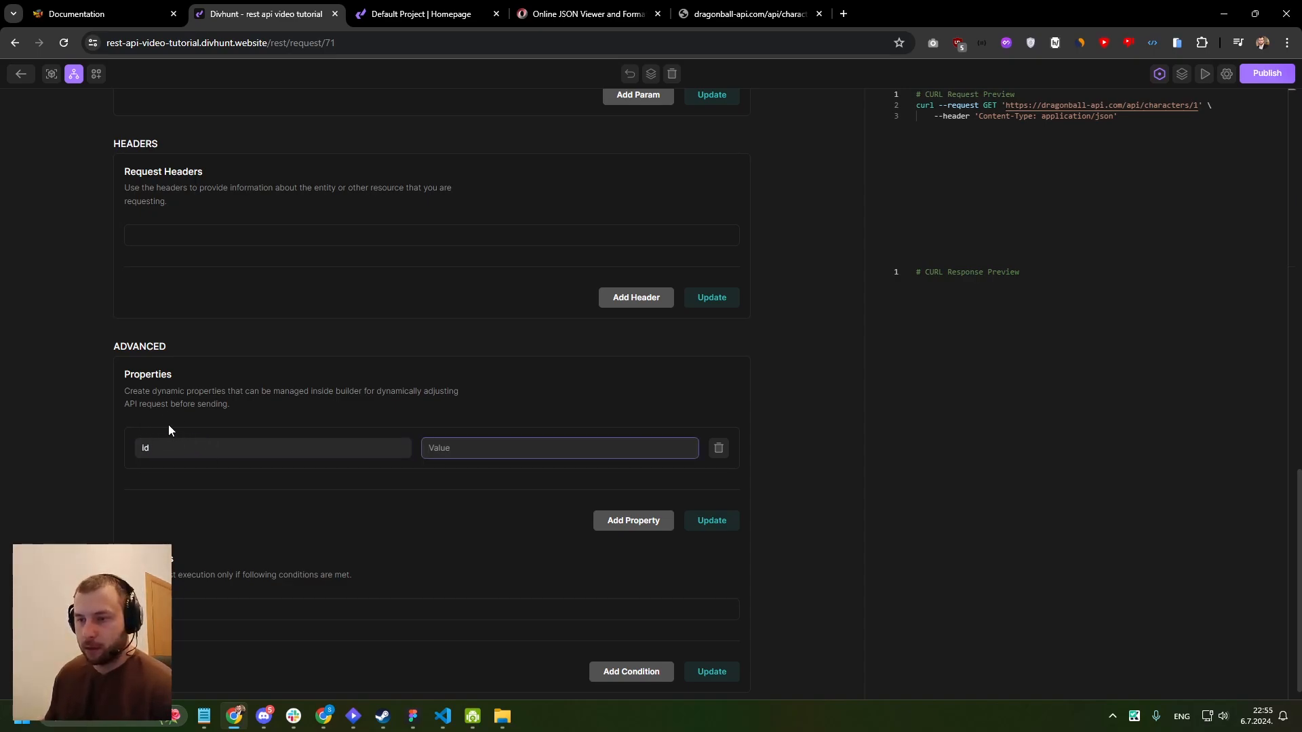
text(1)
click(447, 463)
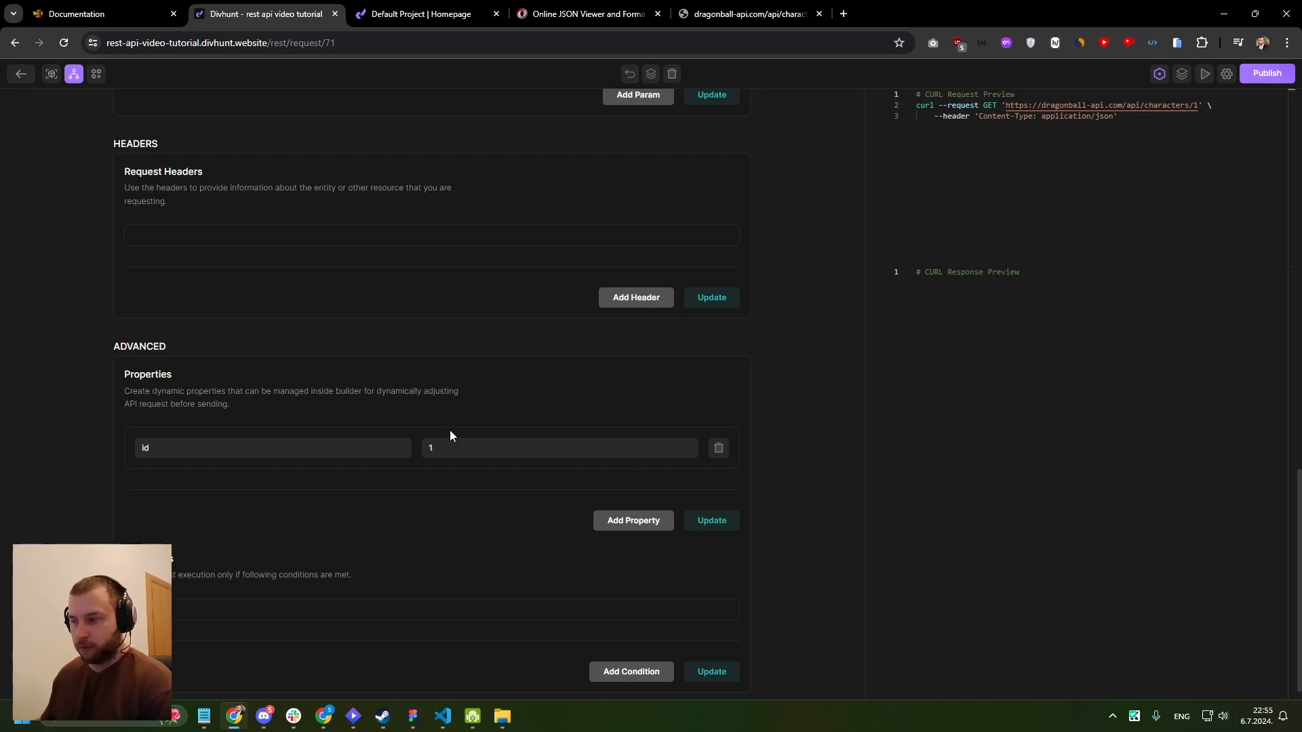
click(702, 525)
scroll(551, 441, up, 7)
scroll(551, 442, up, 8)
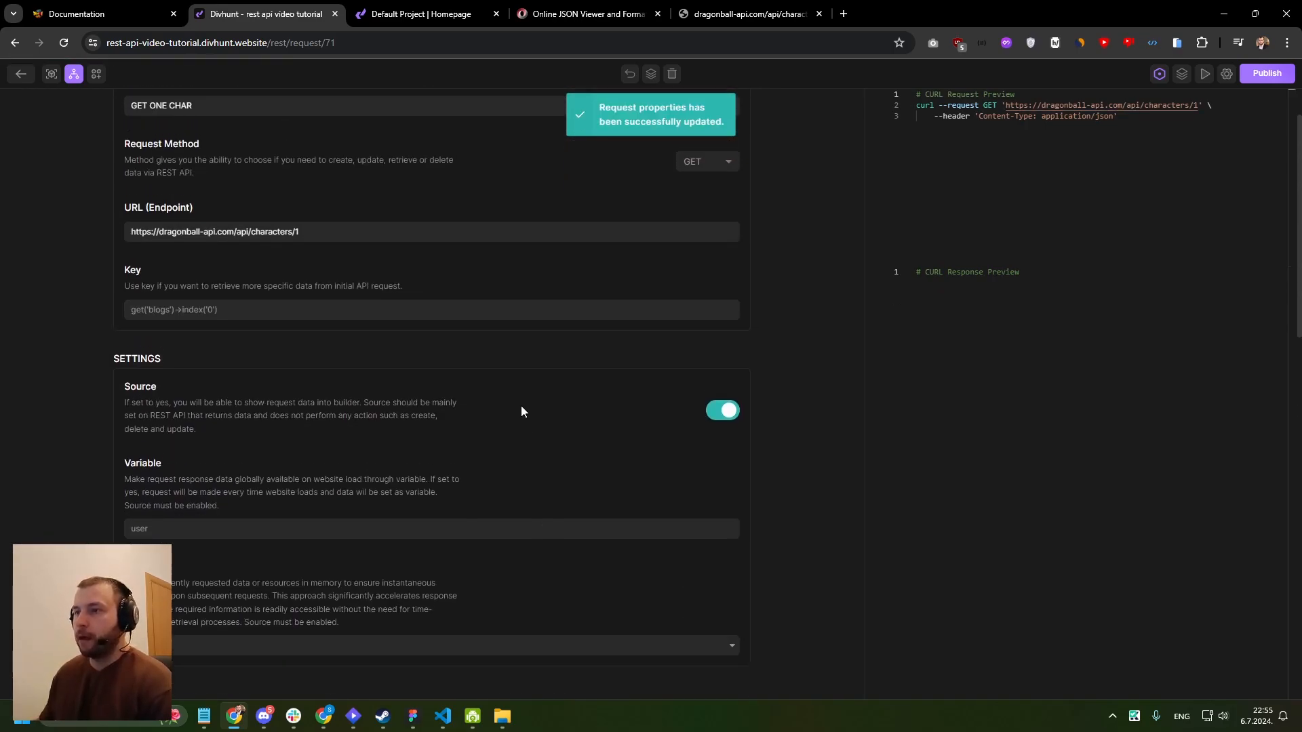
click(307, 302)
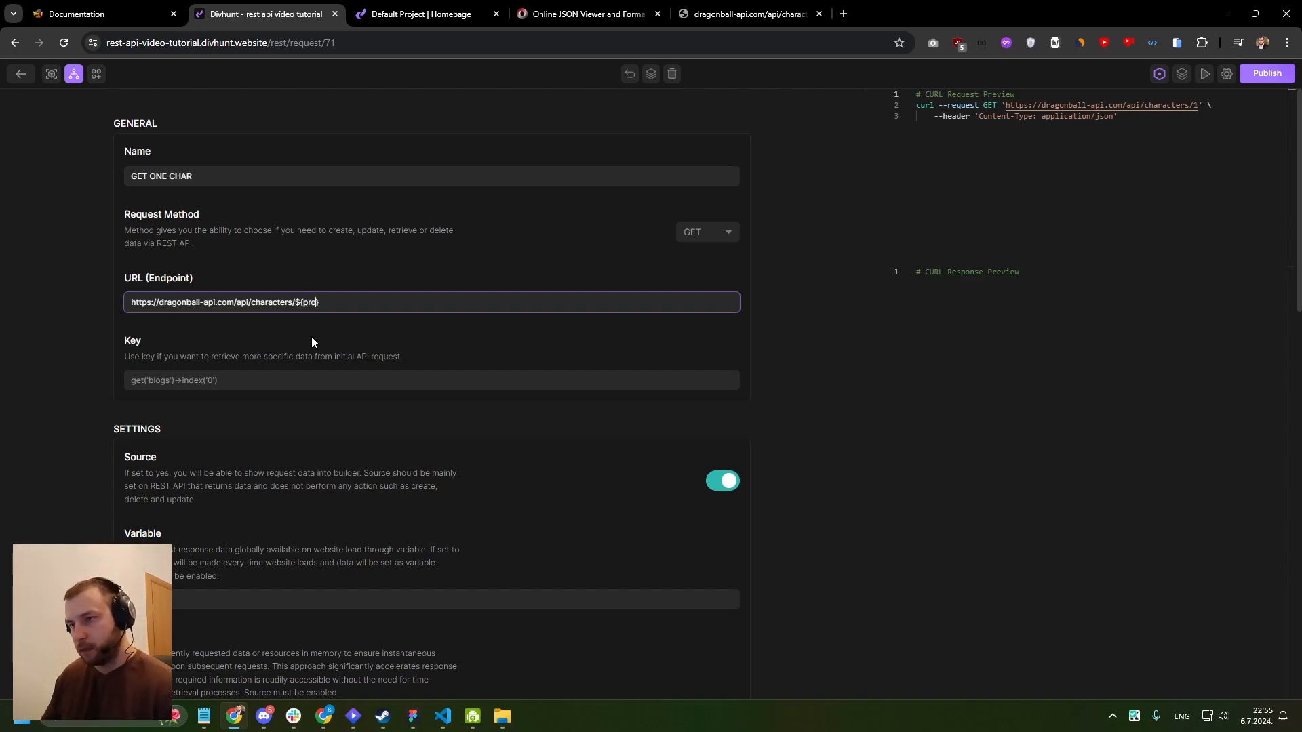
text(->get()})
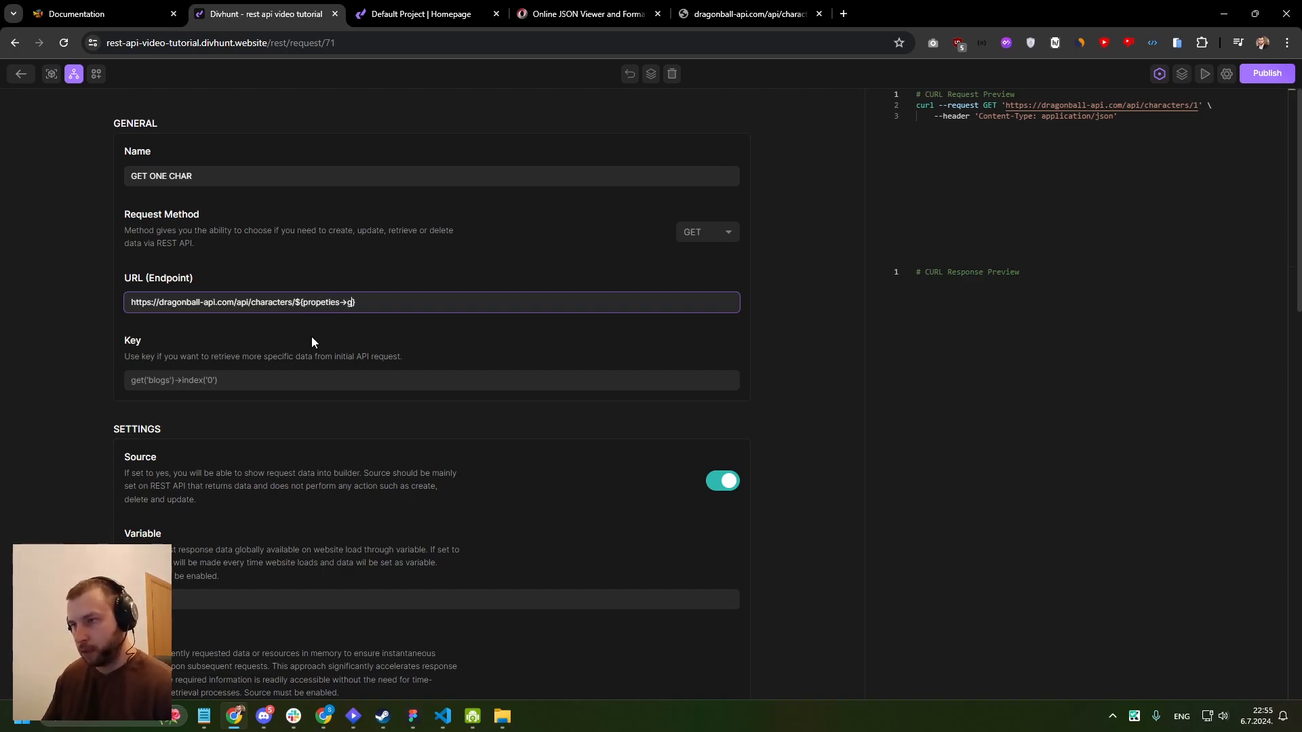
key(Left)
key(Left)
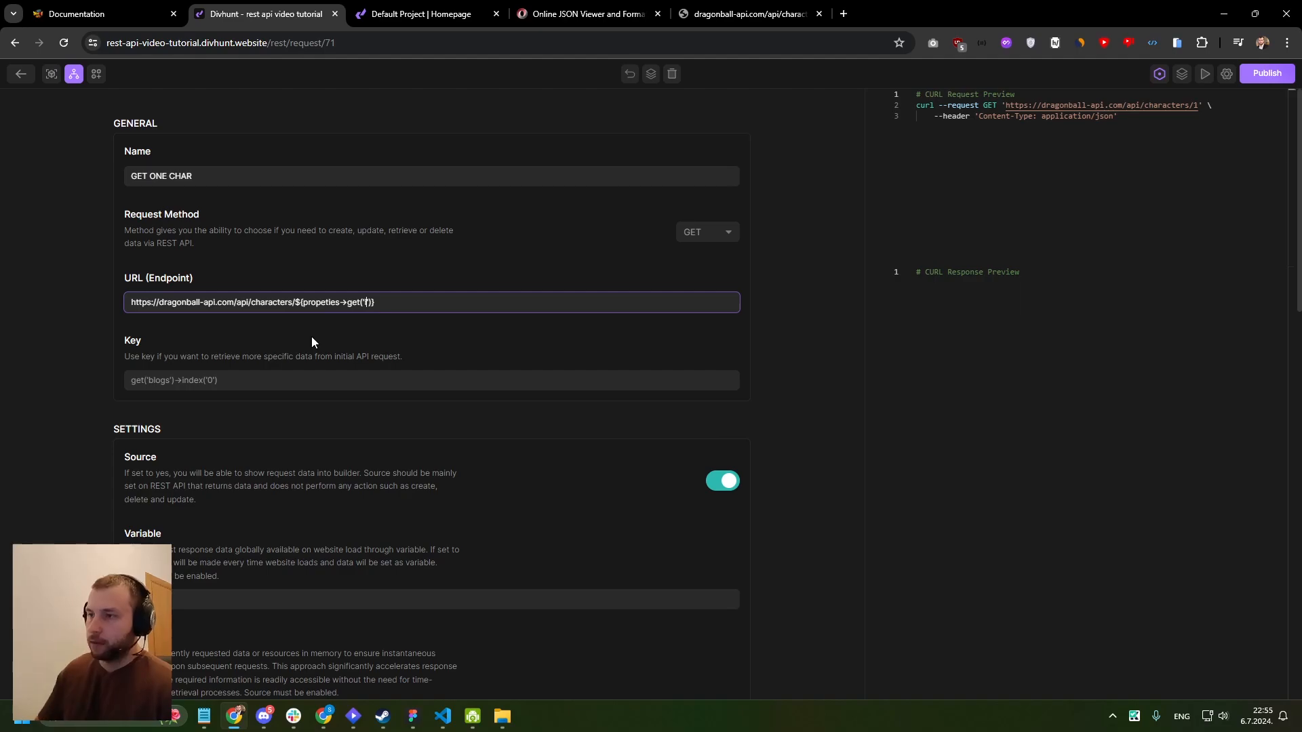
text('id')
- Compare the dynamic expression in the endpoint URL with the id key defined in the request's advanced properties
drag(296, 302, 303, 302)
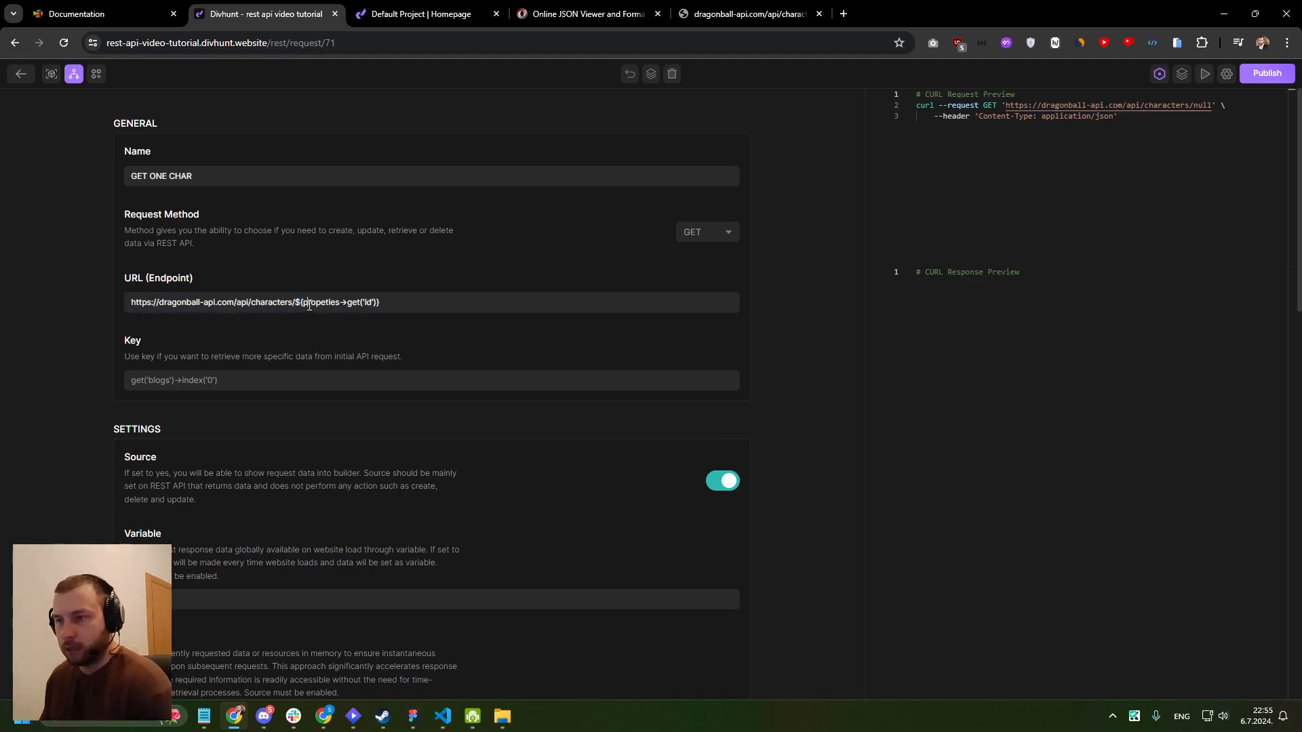
double_click(305, 301)
scroll(287, 353, down, 13)
scroll(202, 379, down, 3)
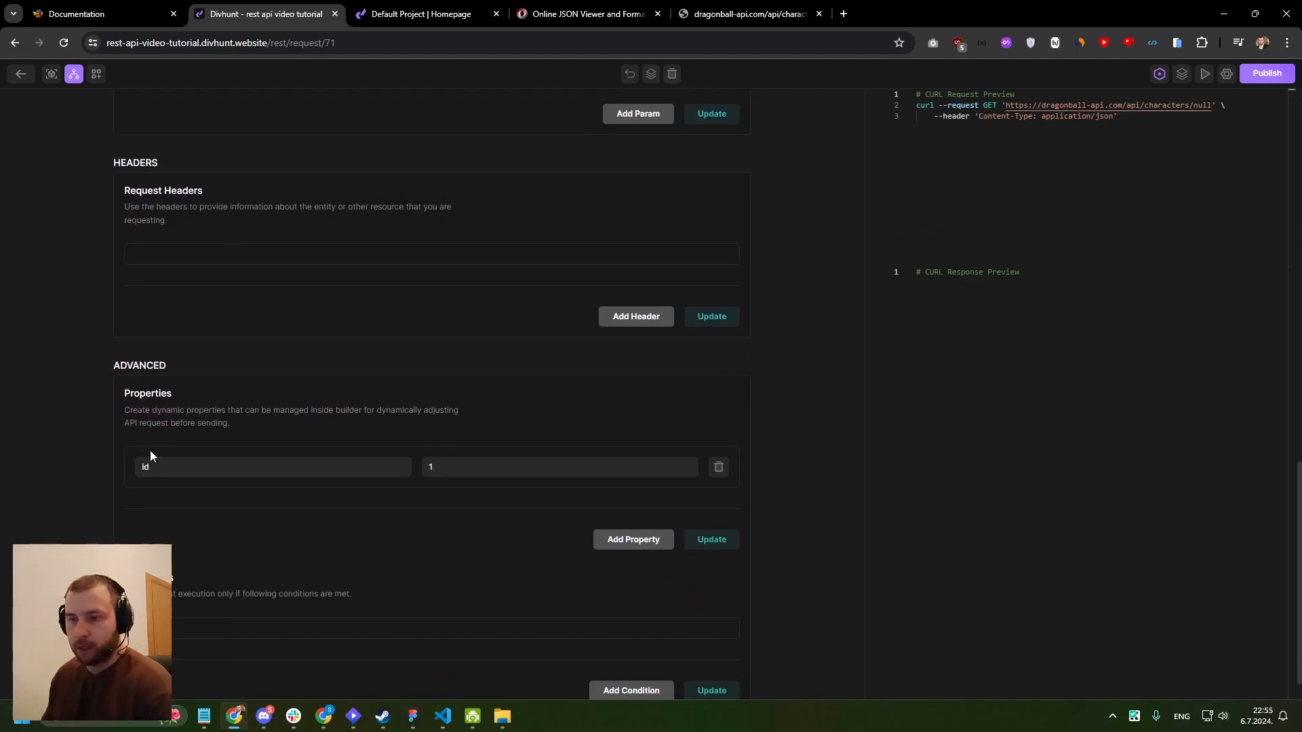
scroll(156, 407, up, 6)
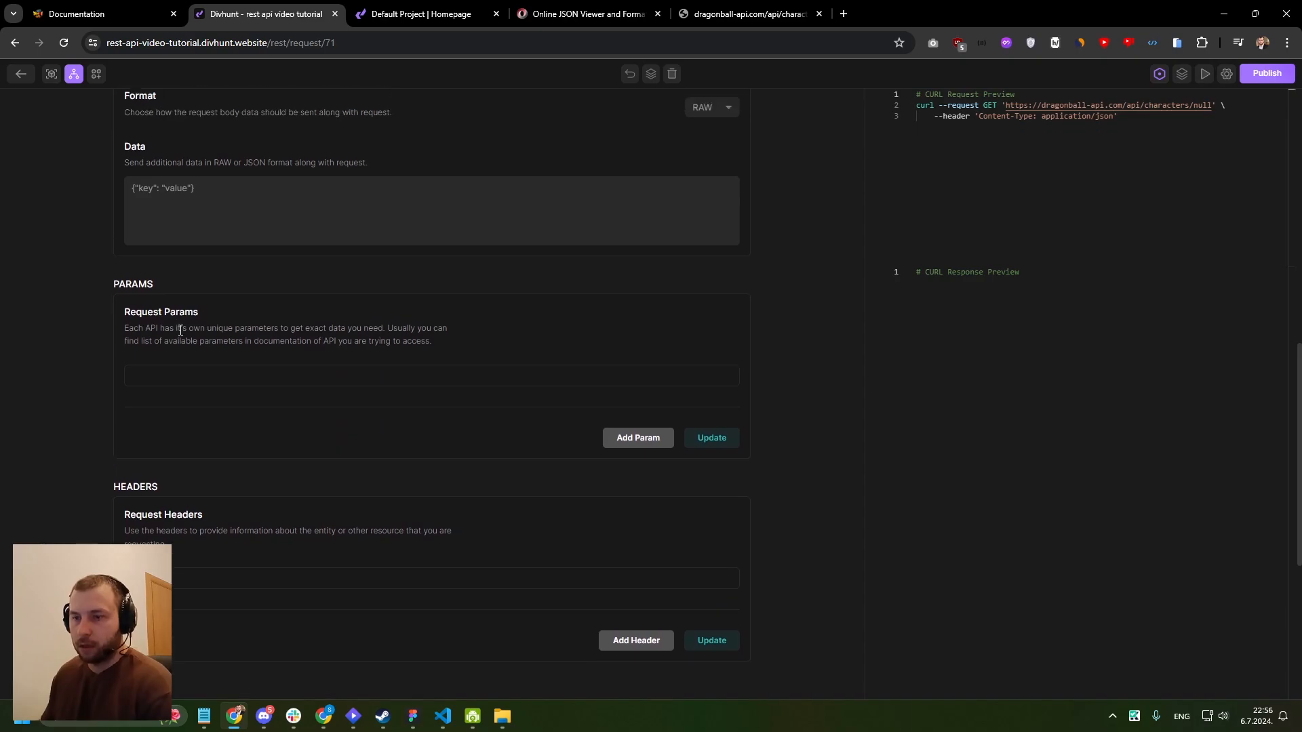
scroll(183, 339, down, 5)
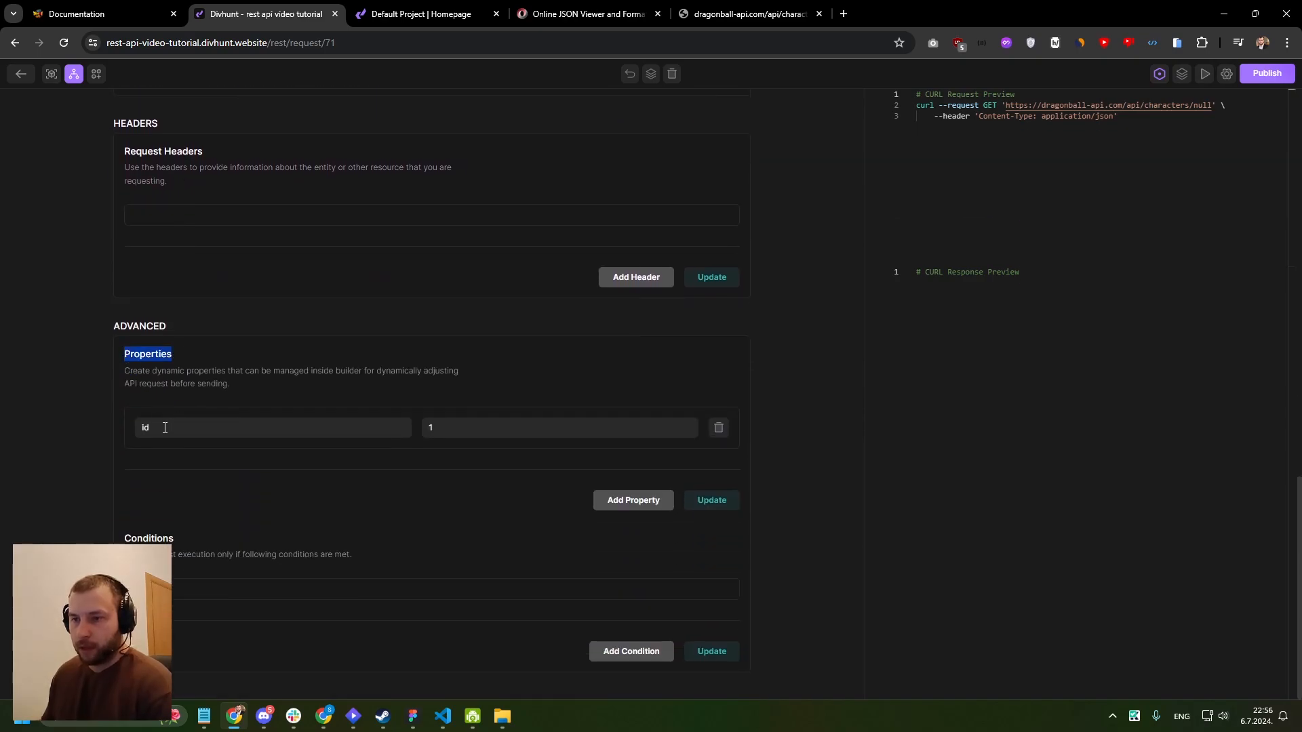
drag(164, 428, 140, 428)
scroll(335, 393, up, 10)
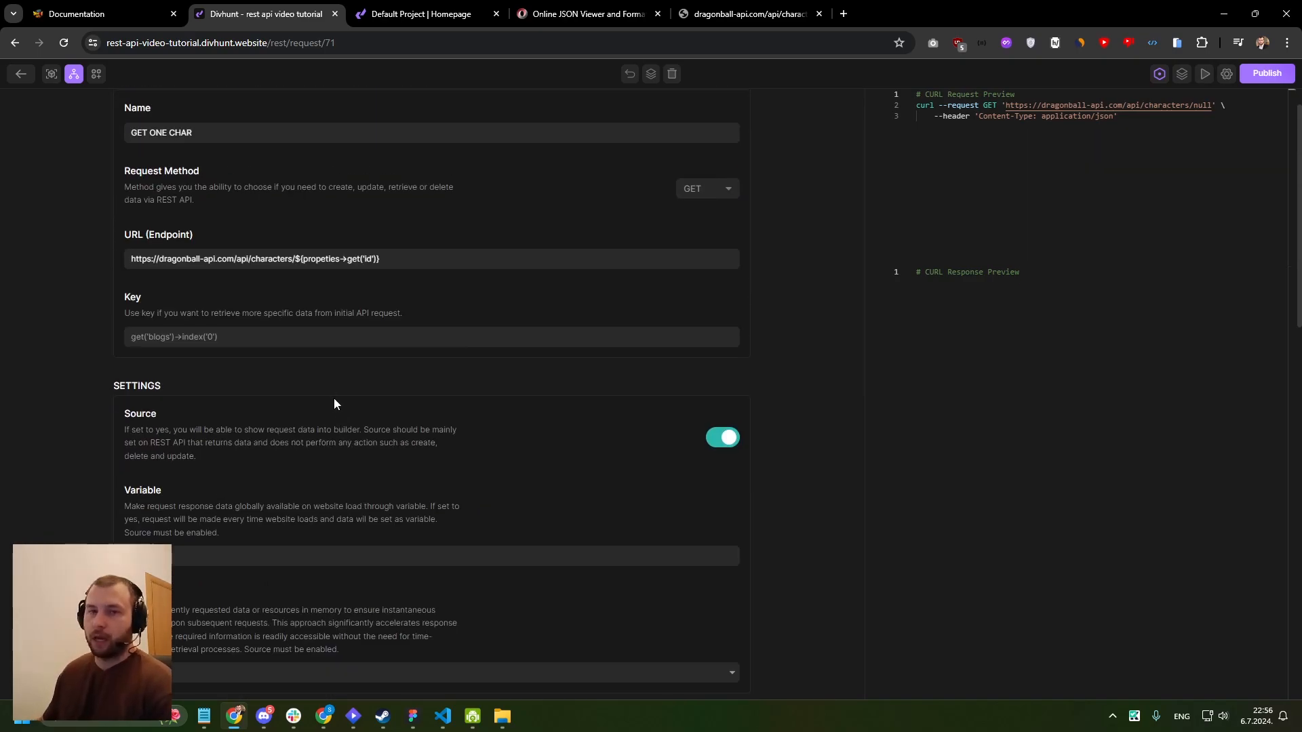
drag(384, 303, 297, 302)
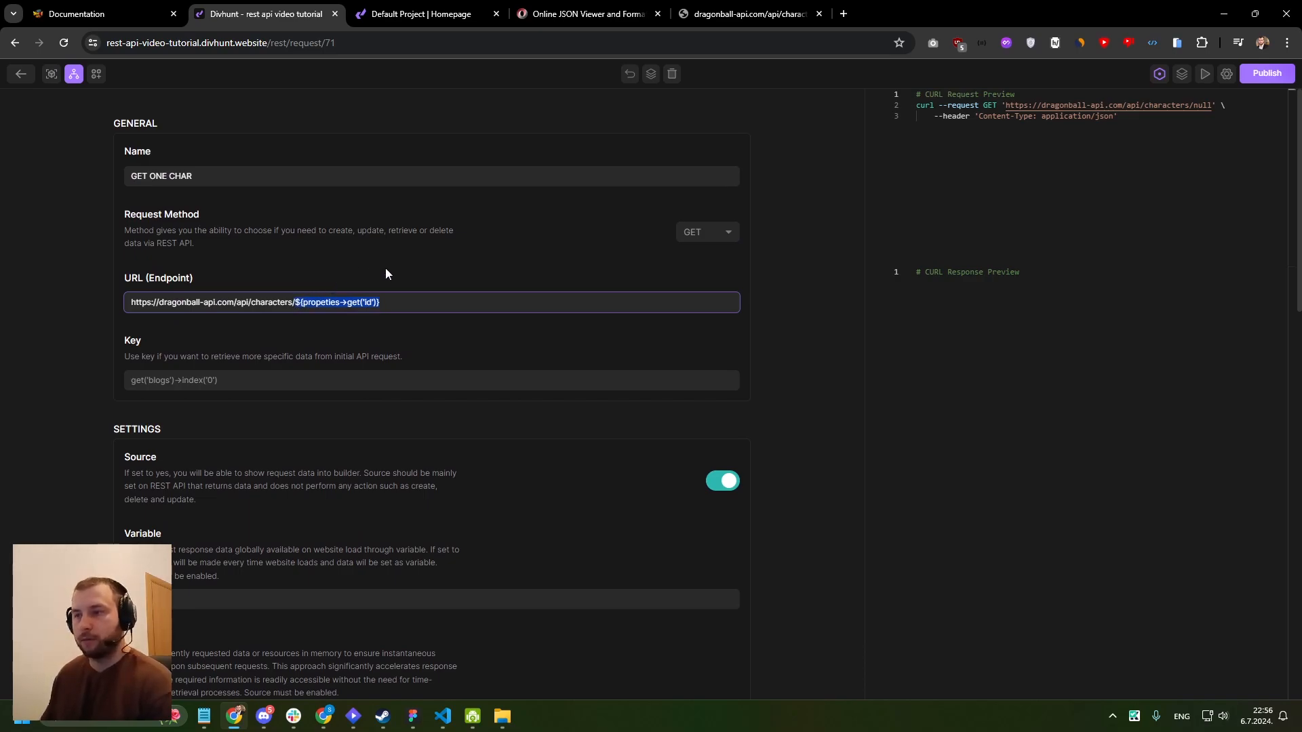
click(651, 74)
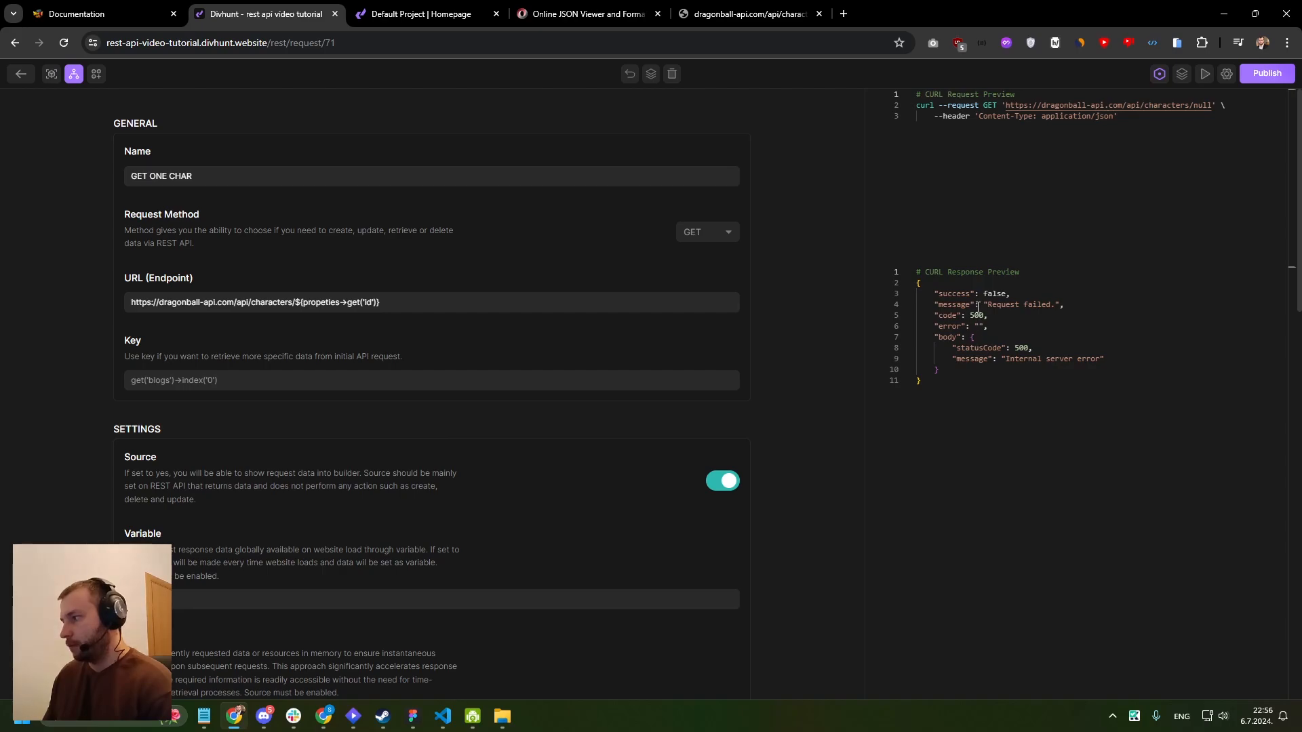
click(404, 303)
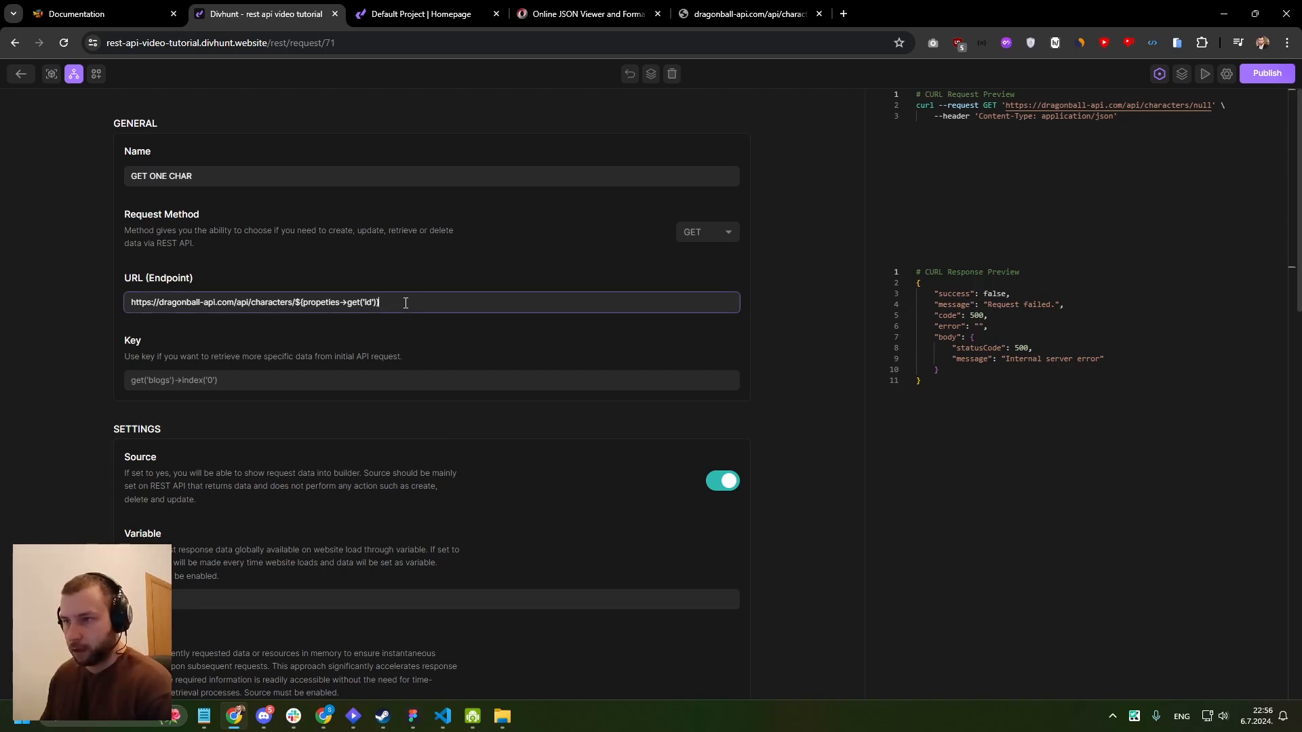
click(326, 303)
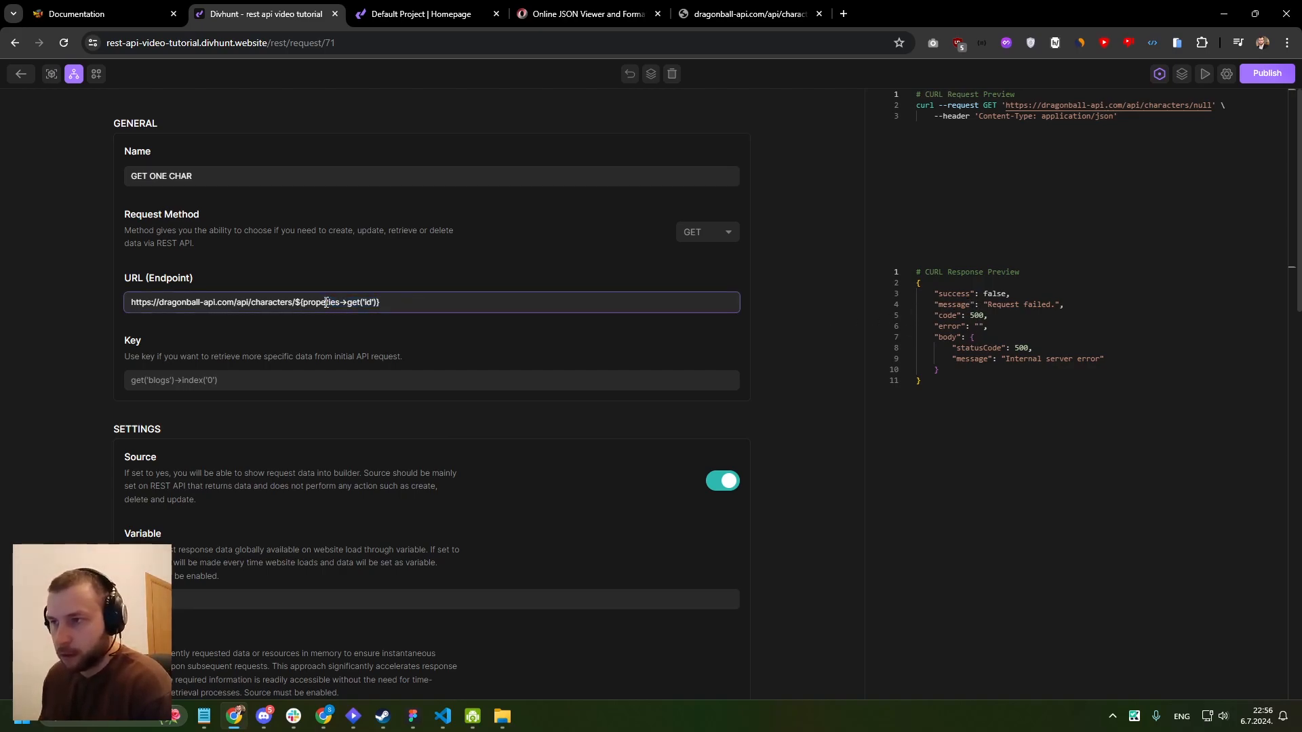
click(327, 303)
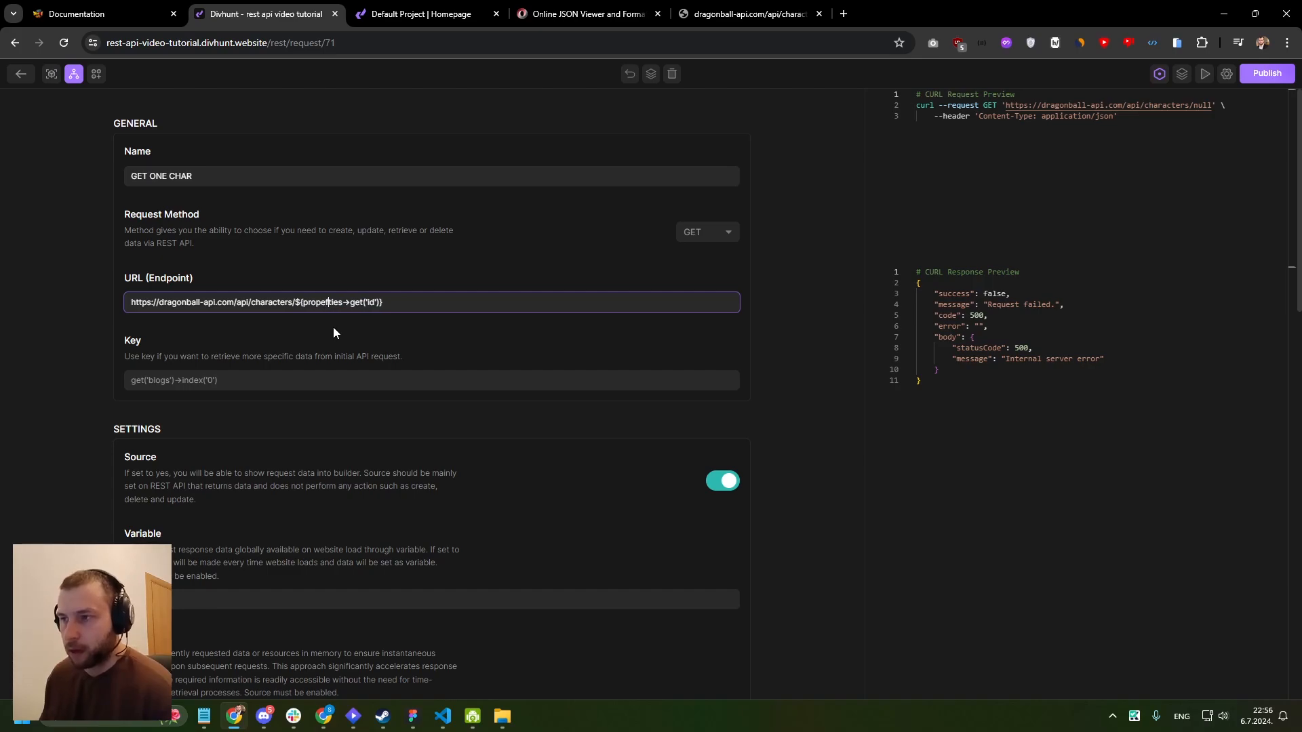
click(436, 227)
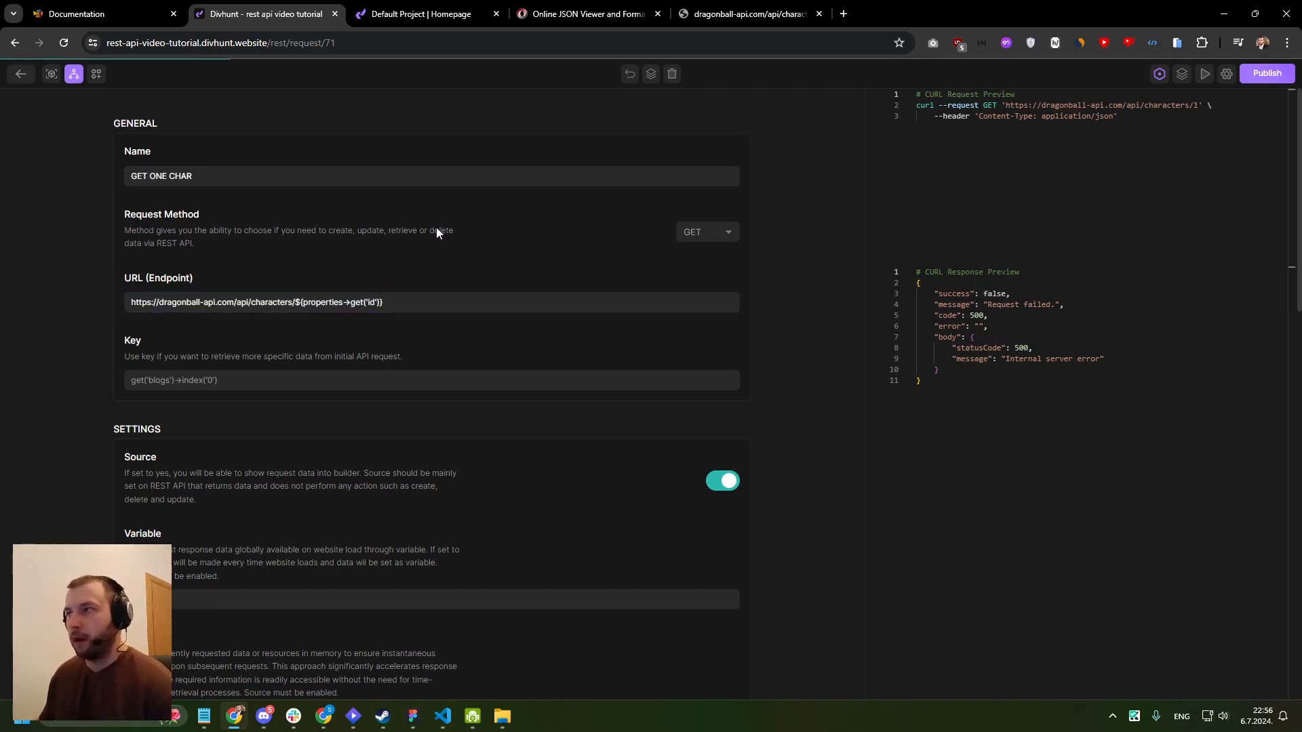
- Execute the GET ONE CHAR request with the corrected endpoint and review the character data in the response preview
click(649, 77)
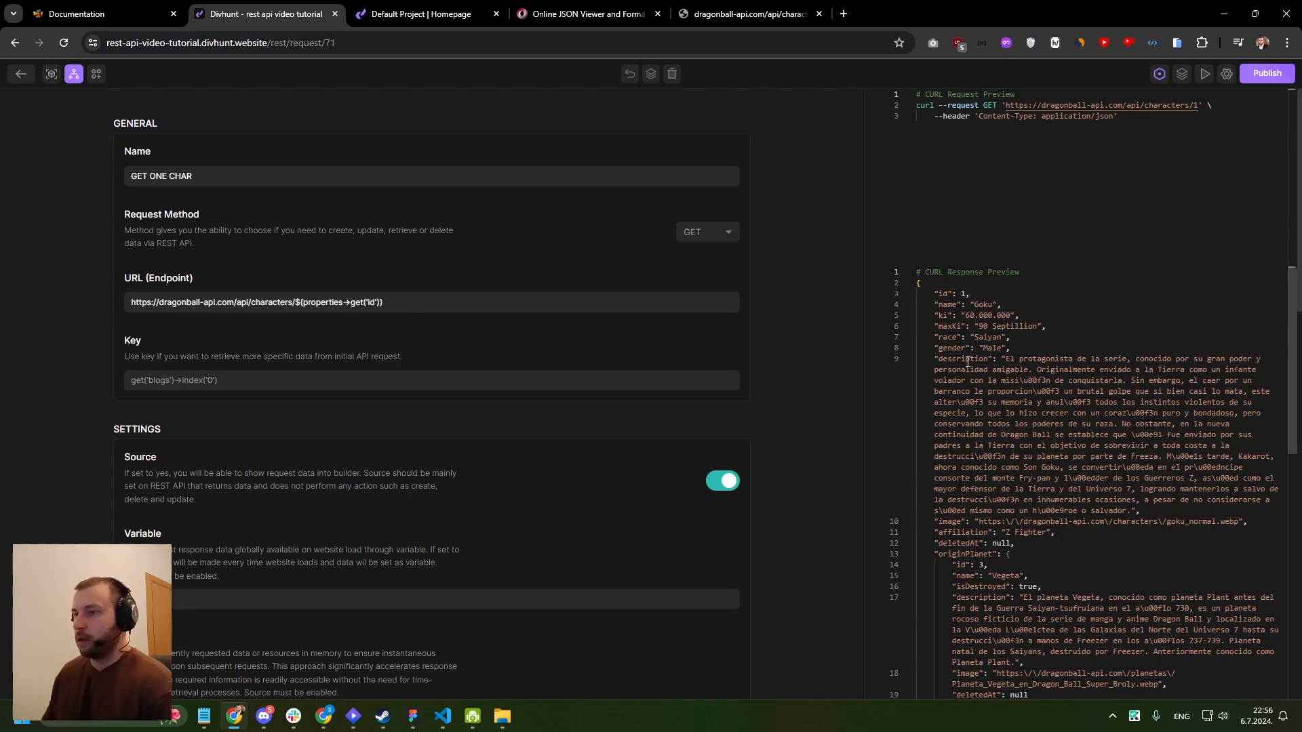
scroll(968, 363, down, 2)
scroll(631, 314, down, 4)
scroll(607, 207, up, 4)
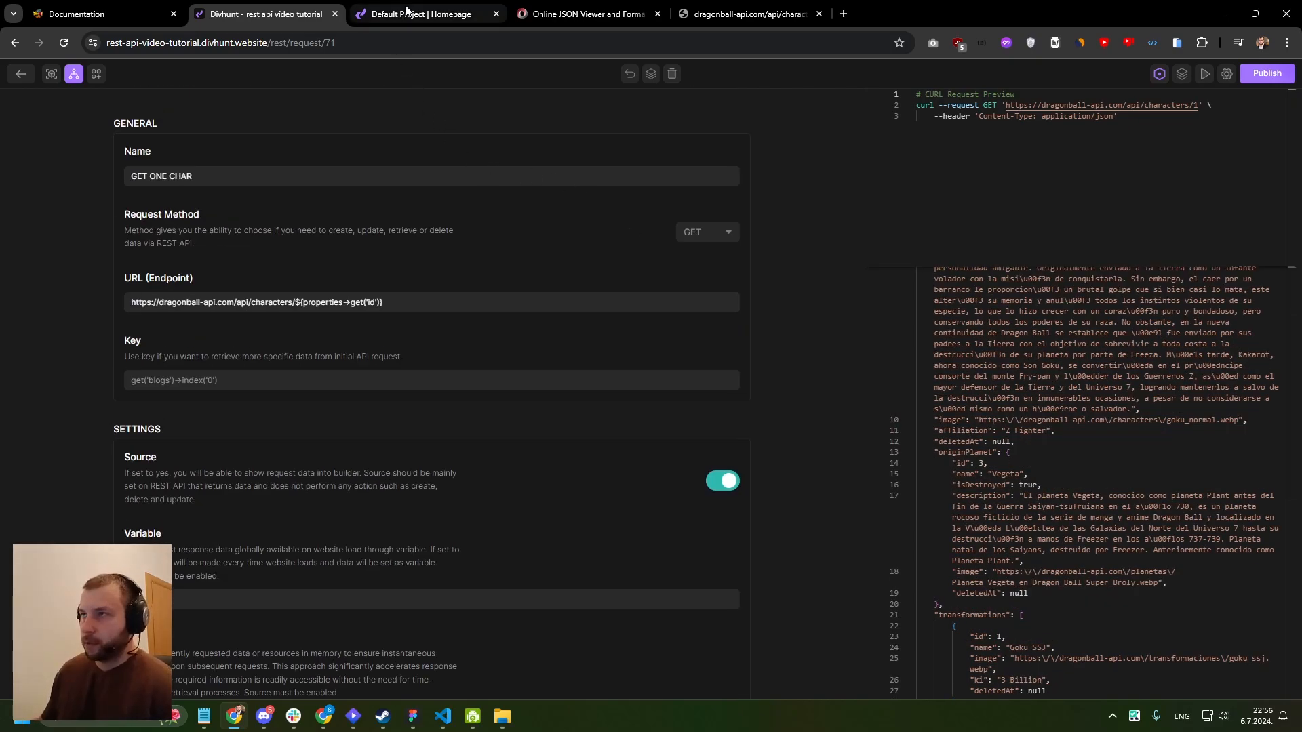
- Return to the builder and bind the content of Heading 1 on the Character page to page→data→name
click(20, 73)
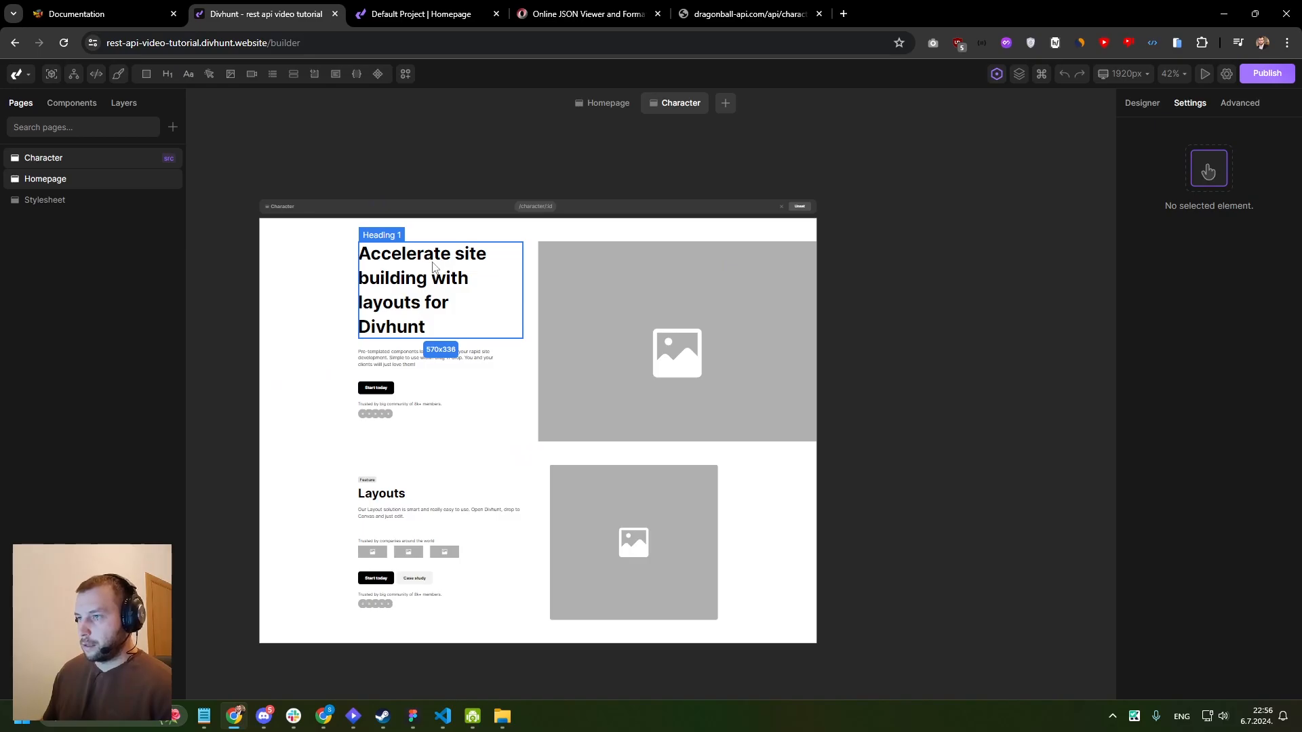
click(438, 272)
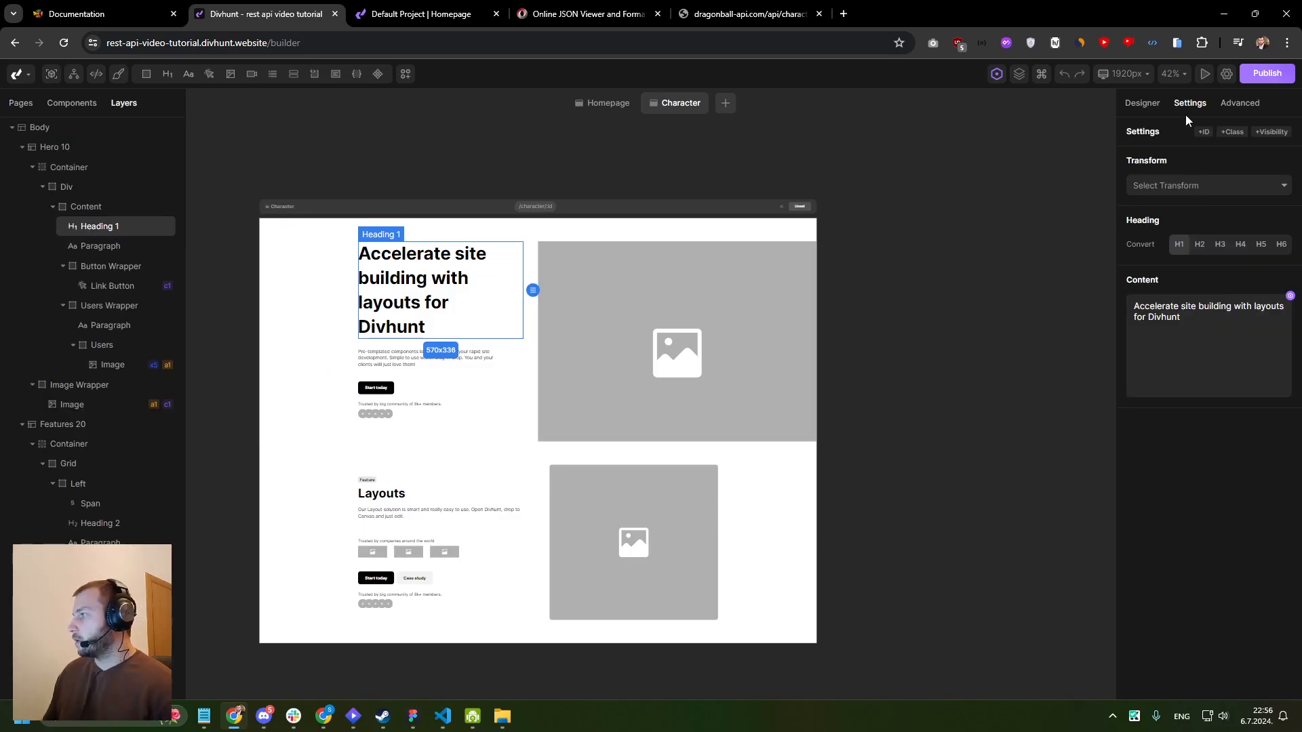
click(1289, 296)
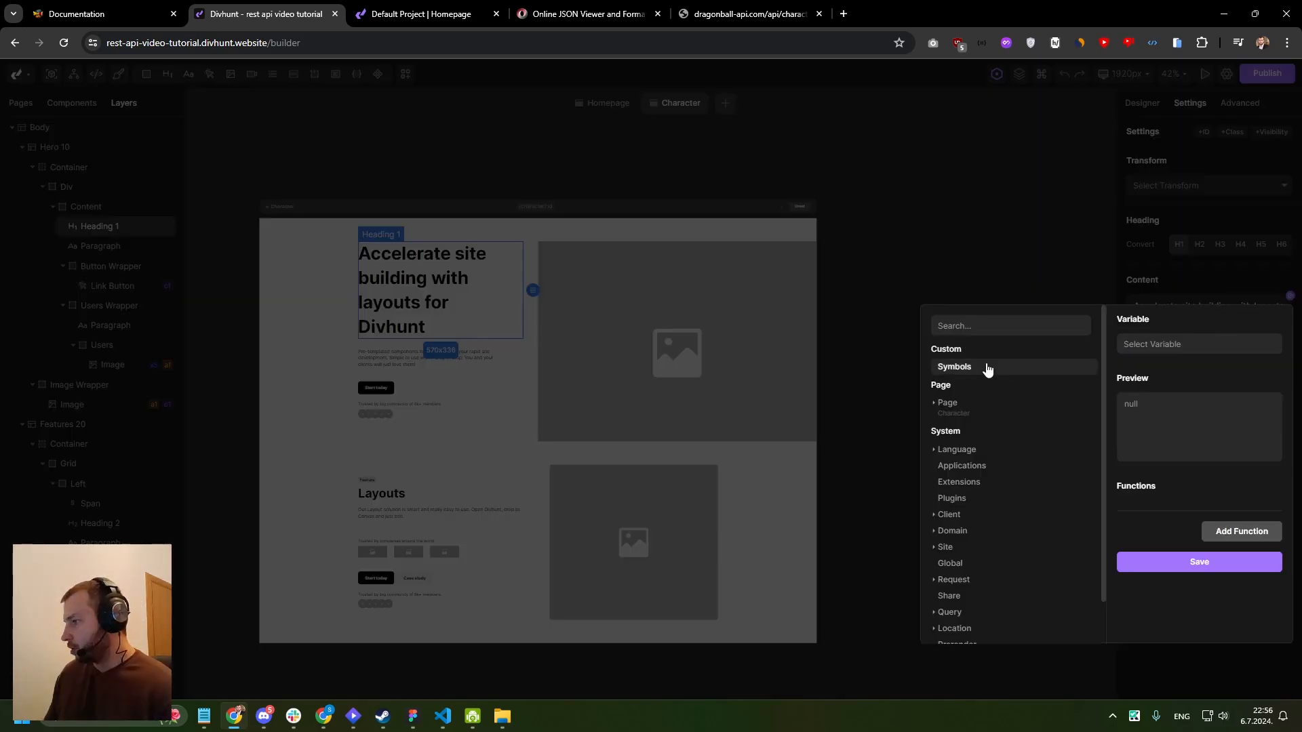
click(941, 407)
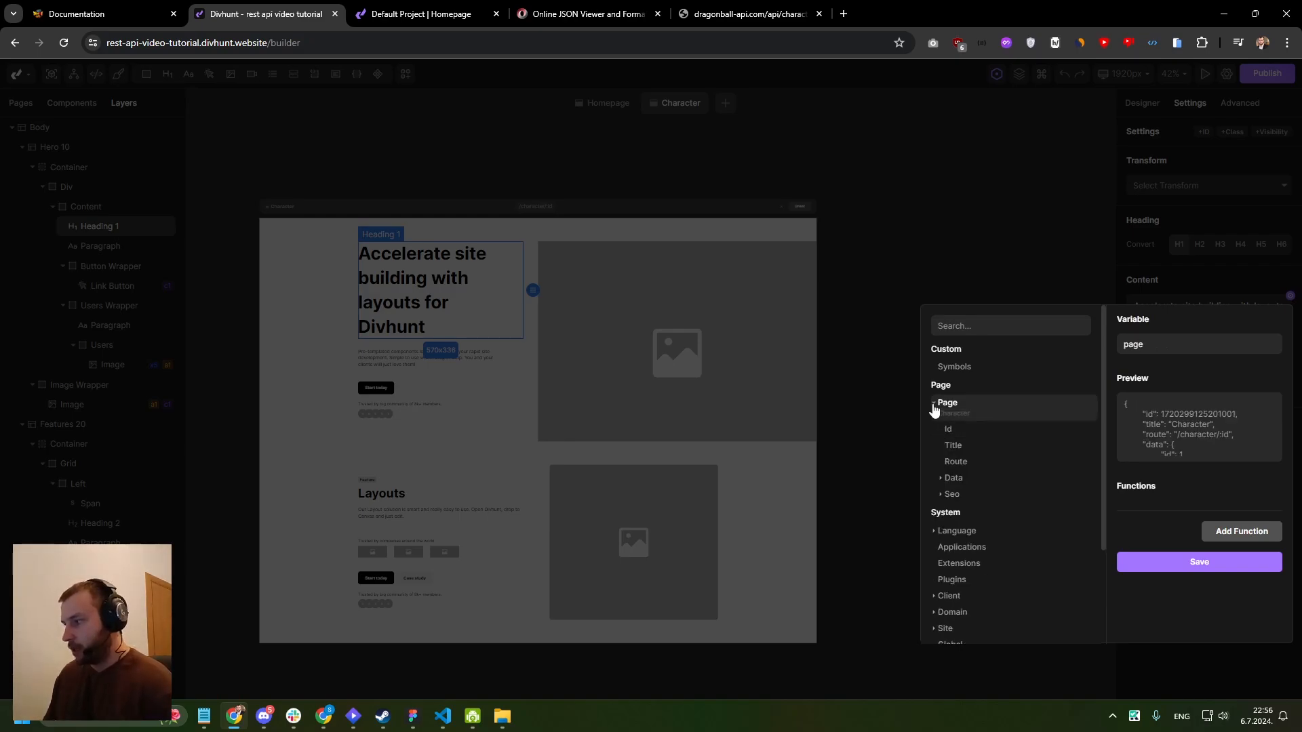
scroll(949, 407, down, 2)
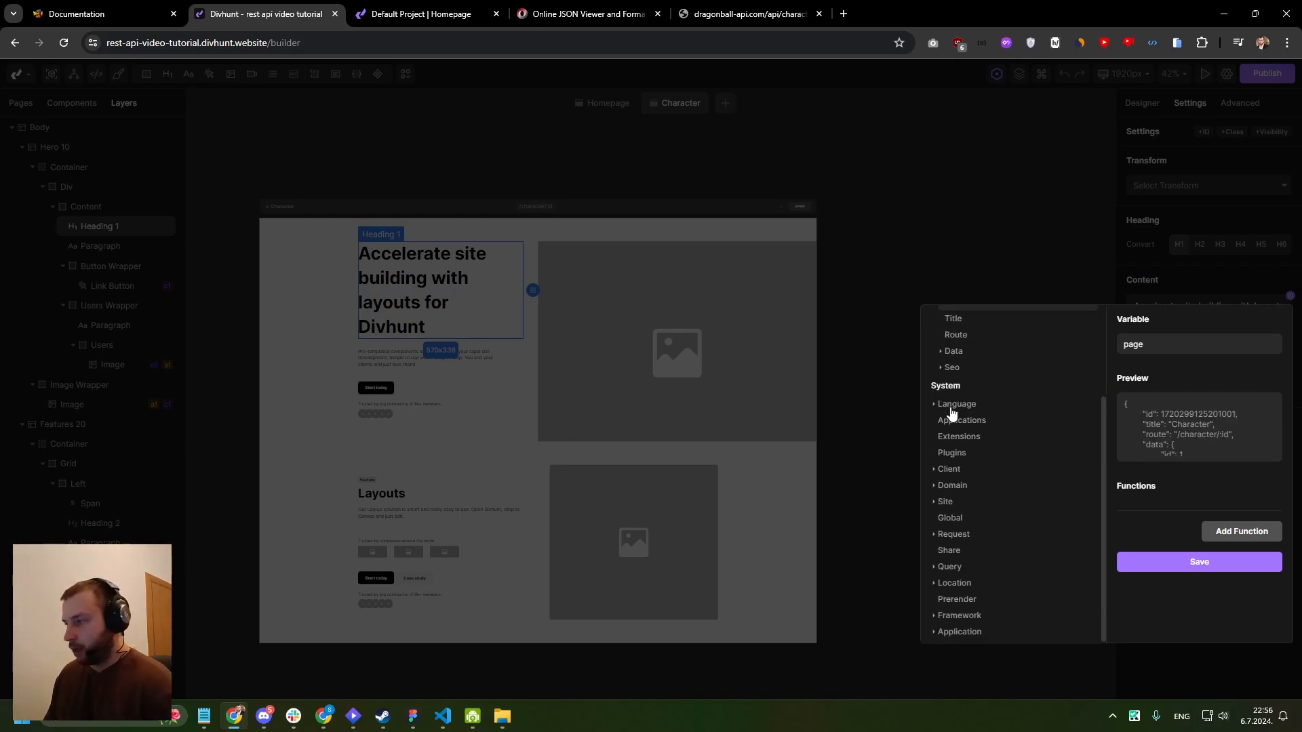
scroll(959, 407, up, 1)
click(958, 416)
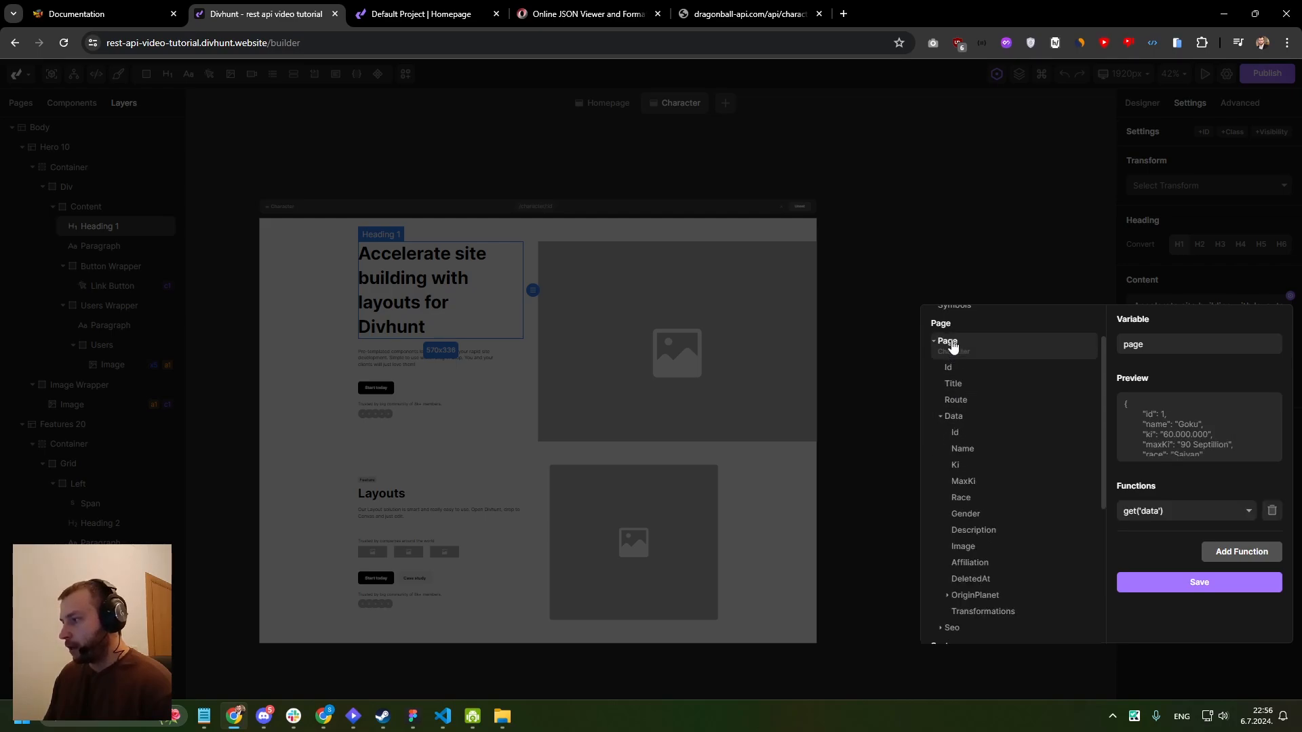
click(966, 449)
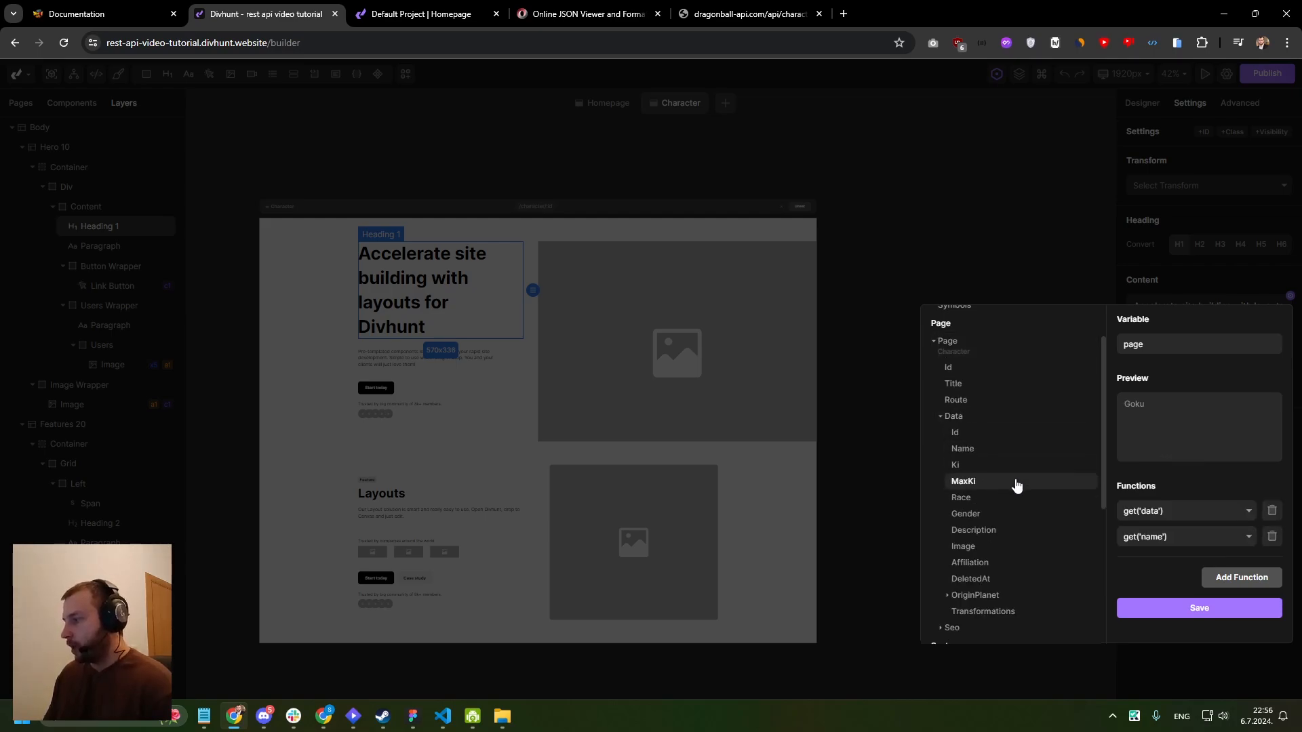
click(1190, 610)
scroll(360, 262, up, 3)
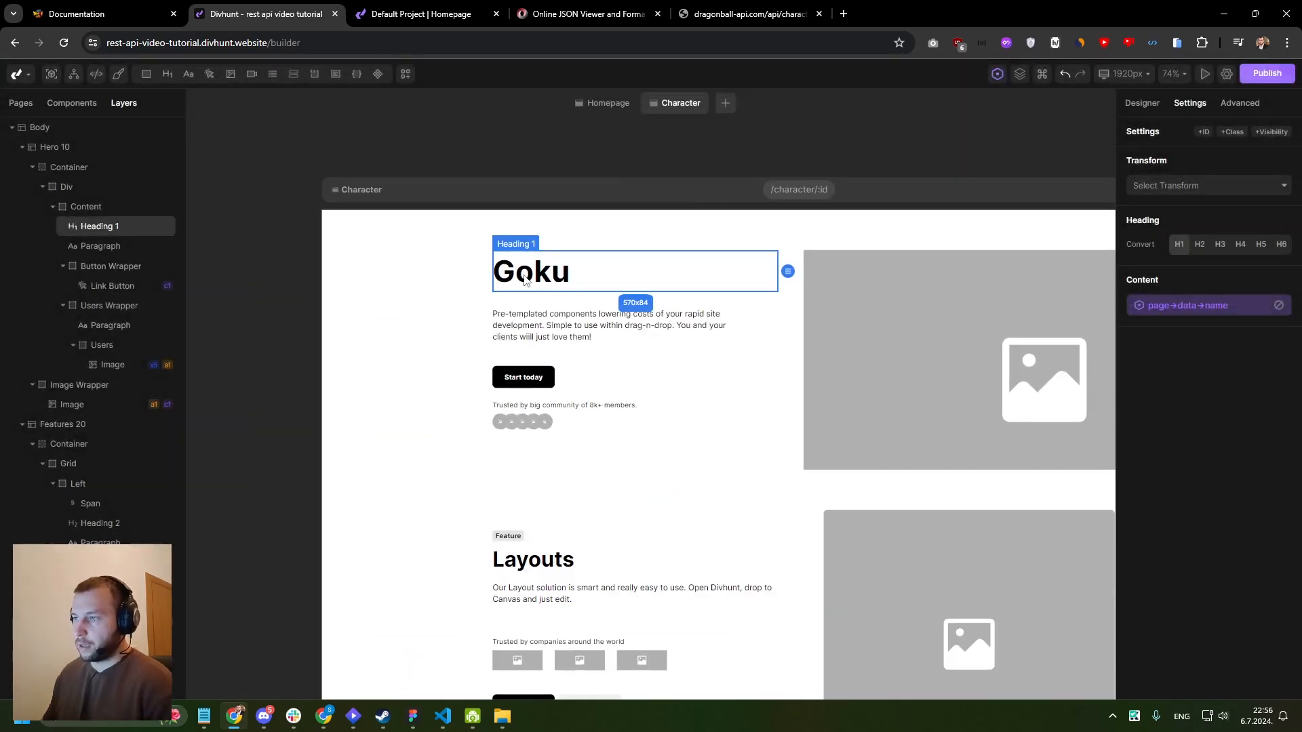
click(545, 316)
click(563, 291)
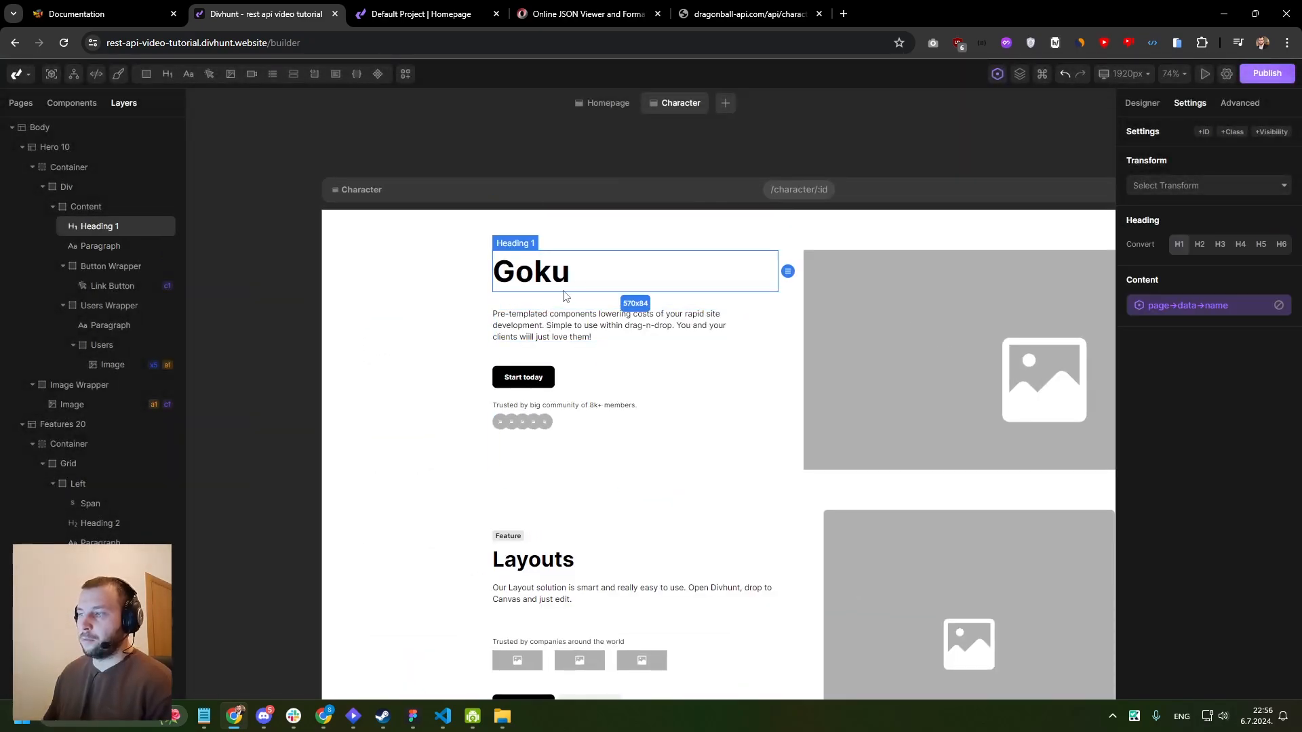
- Open the live Character page and load the character with id 2 through the page URL
click(787, 197)
click(411, 19)
click(351, 42)
double_click(351, 43)
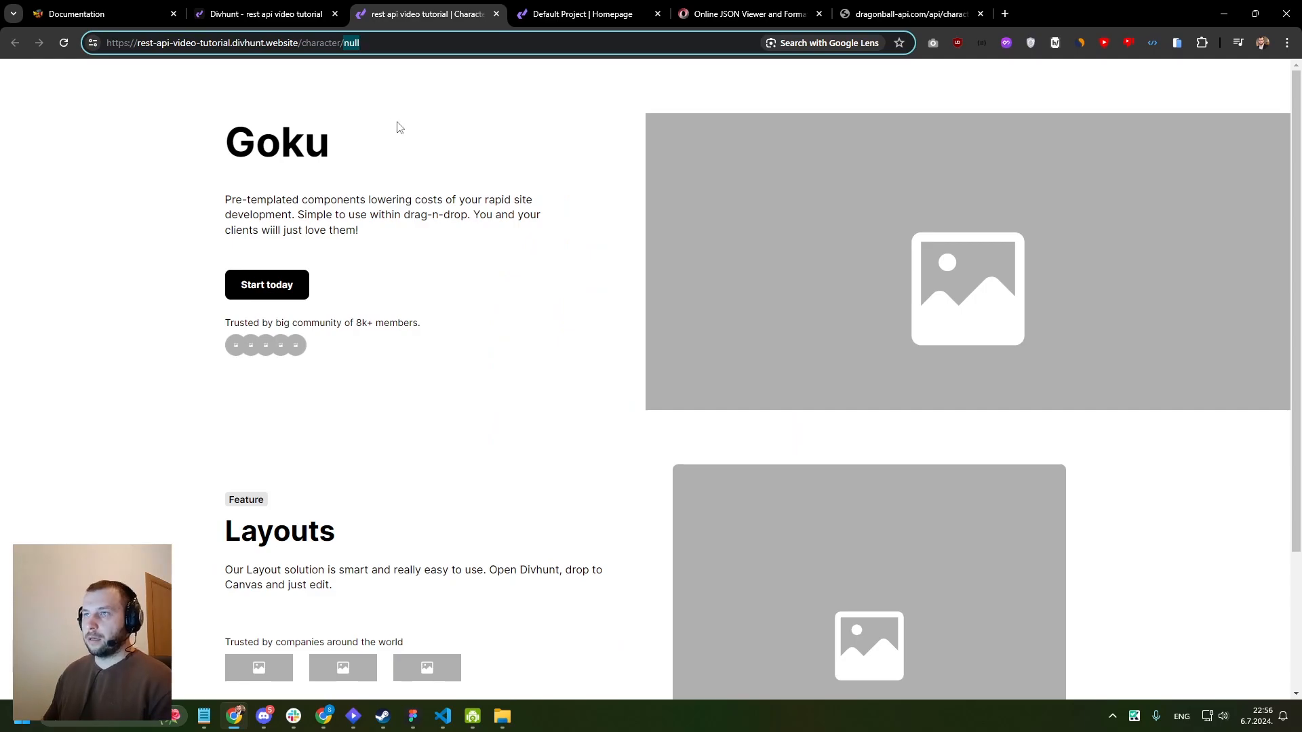
text(2)
key(Return)
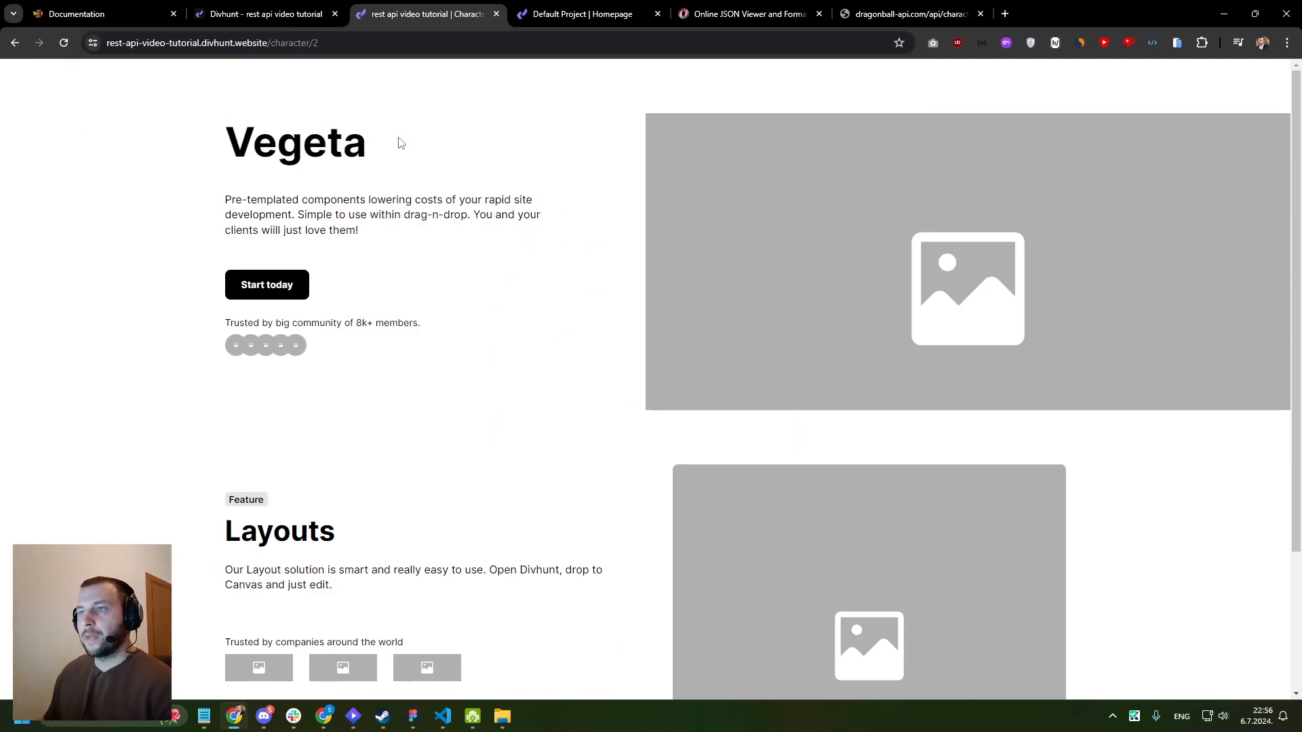
- Load the live Character page for id 12 and check the character name in its heading
drag(401, 139, 404, 75)
double_click(415, 49)
text(12)
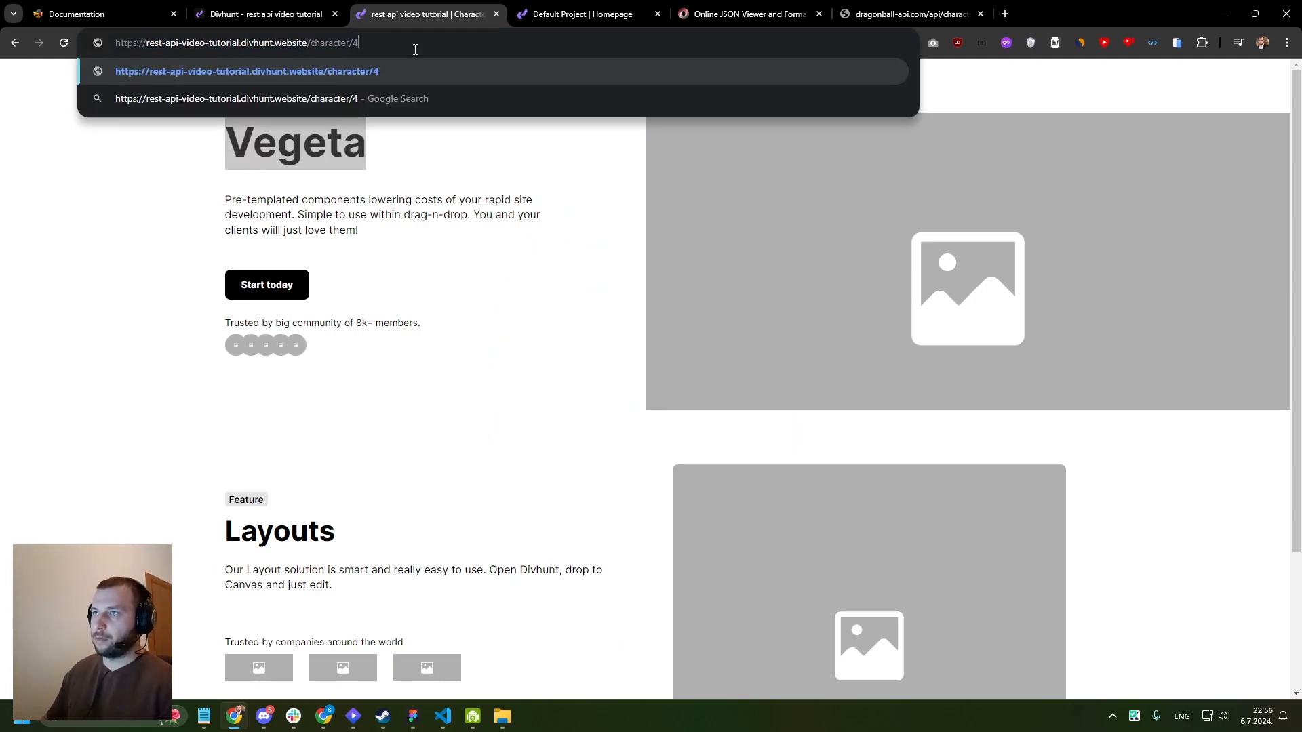
key(Return)
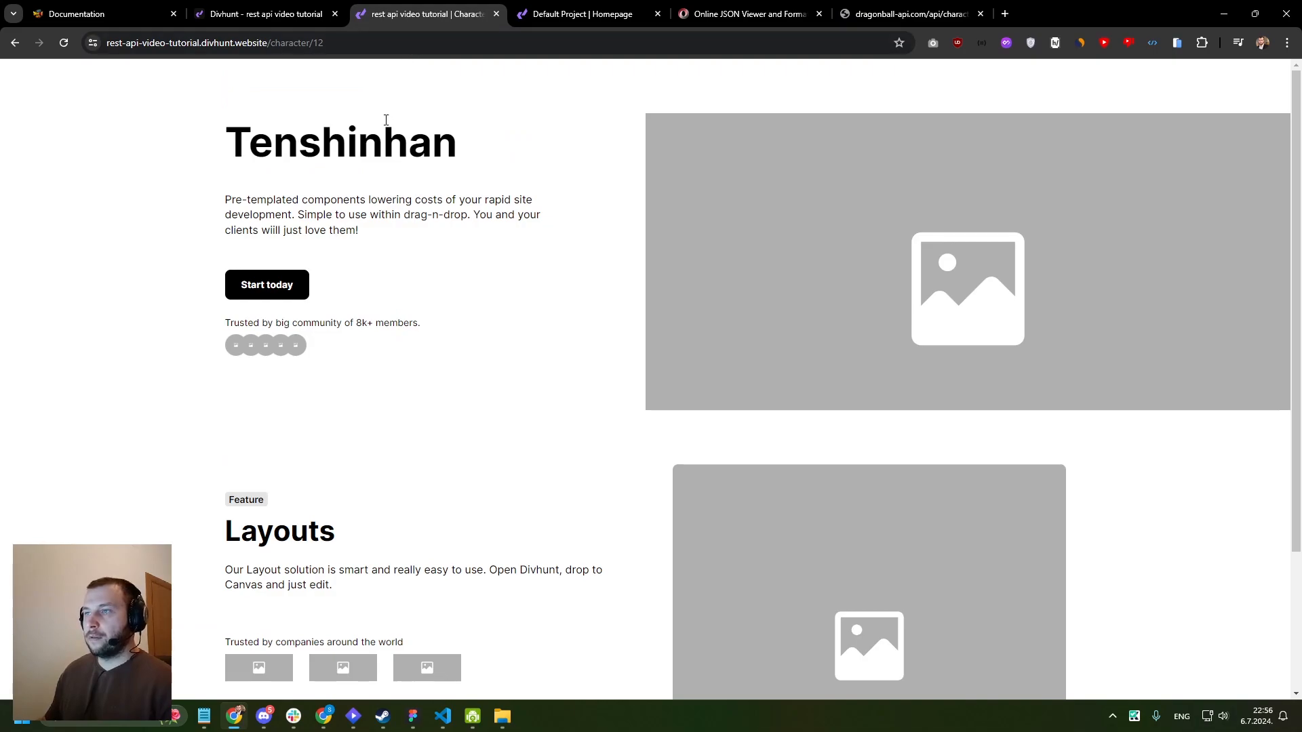
drag(513, 143, 208, 149)
- Load the live Character page for id 15 and compare the heading with the id in the URL
click(429, 45)
key(BackSpace)
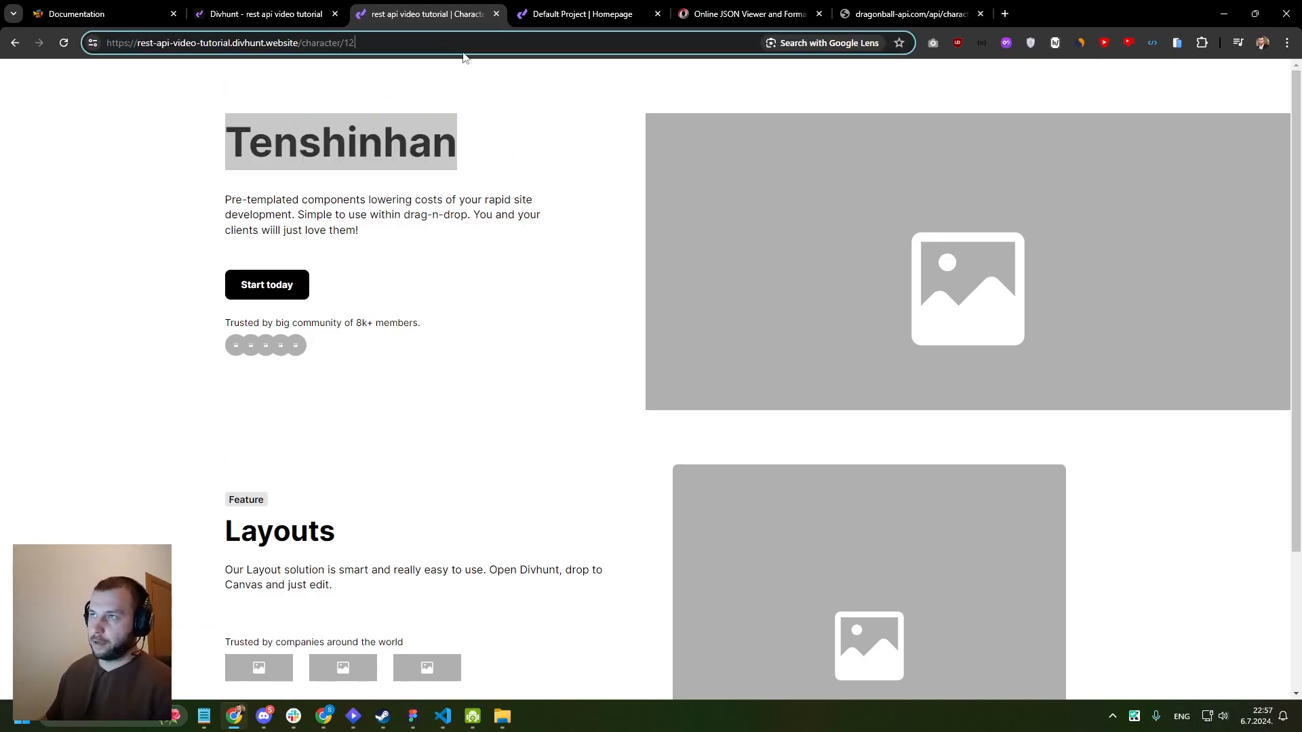
text(5)
key(Return)
drag(445, 149, 227, 136)
click(293, 123)
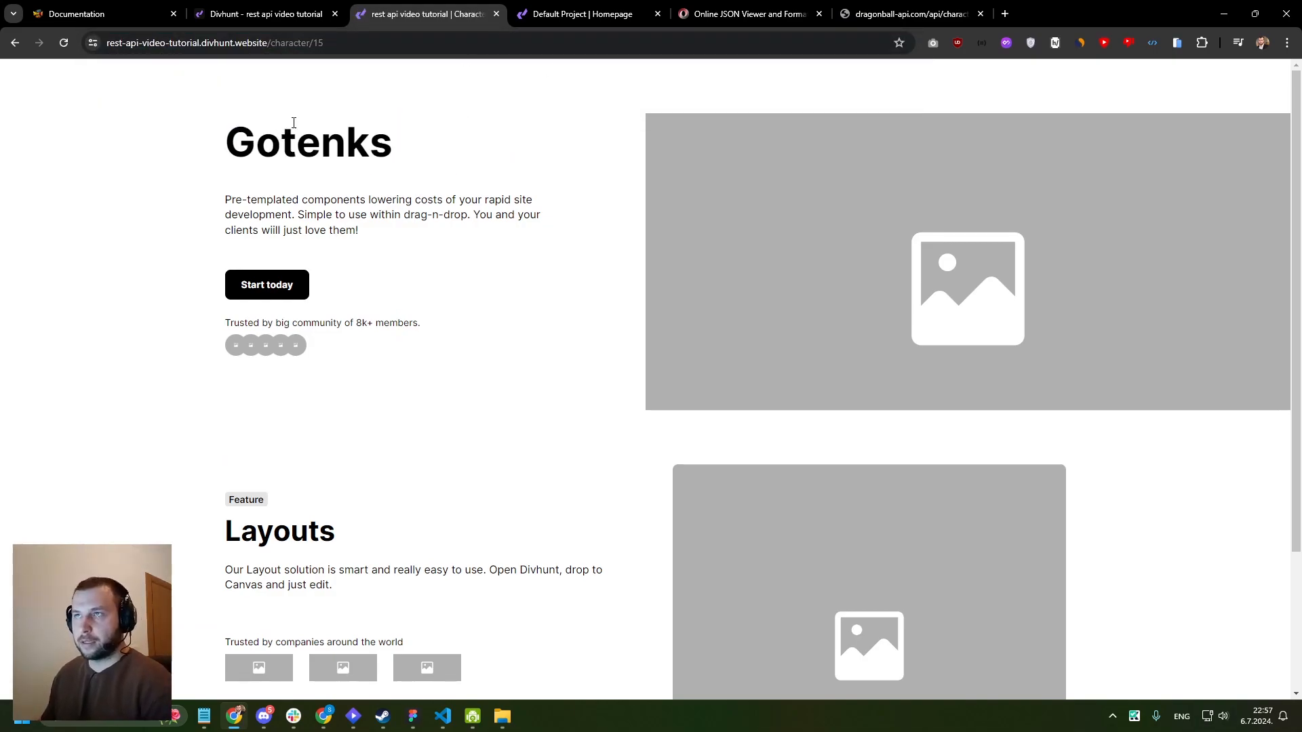
click(349, 43)
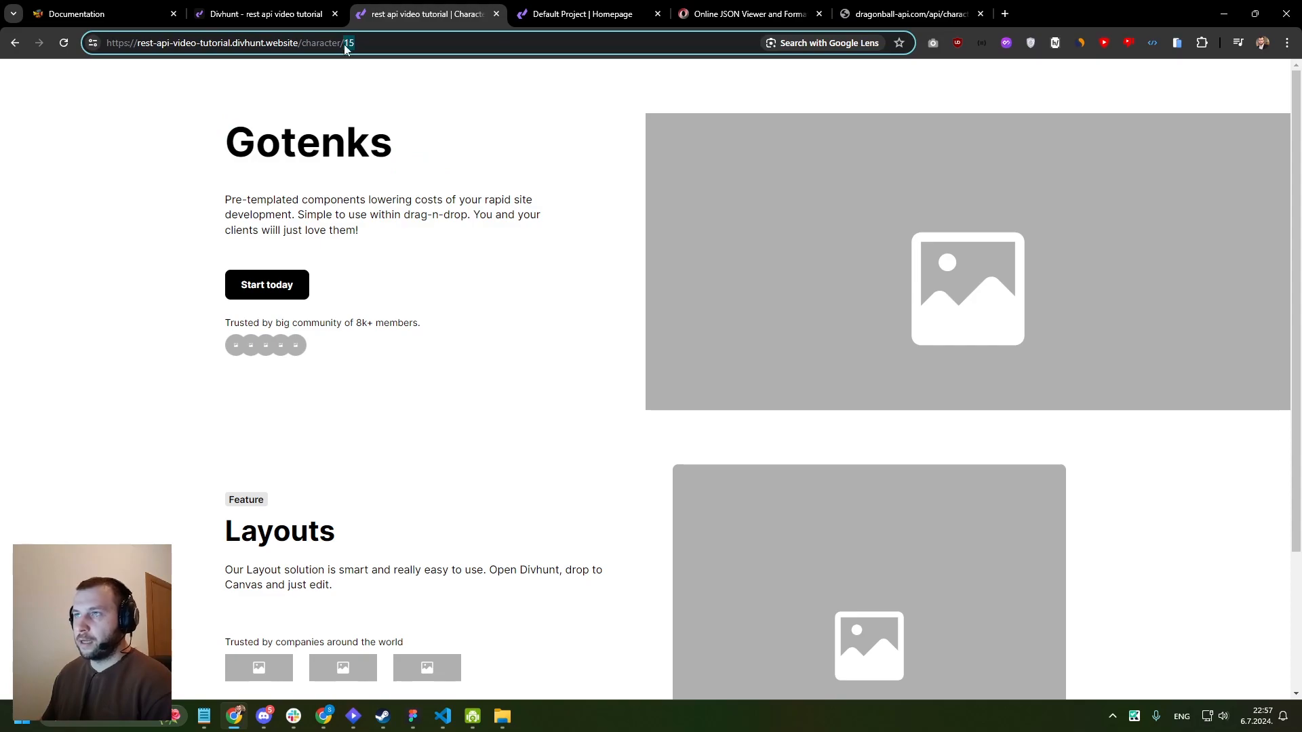
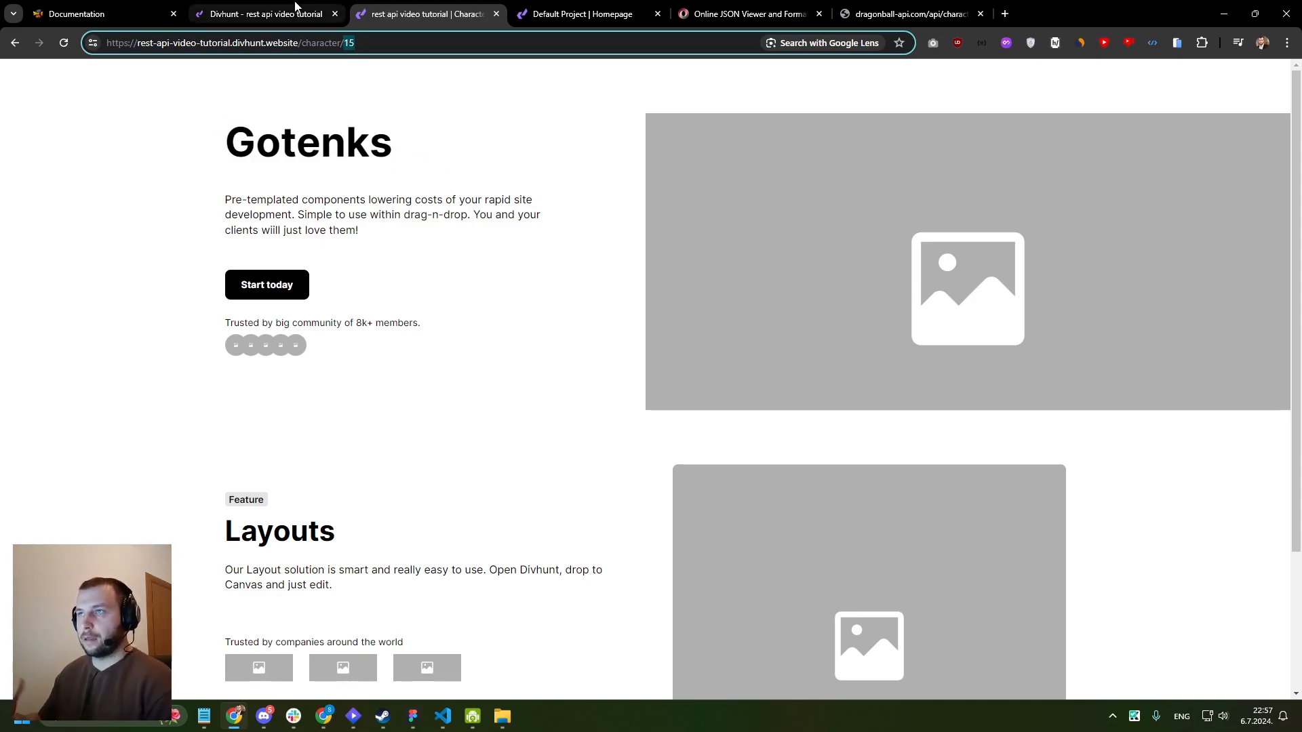
- Return to the builder and delete the Hero 10 section from the Character page
click(377, 45)
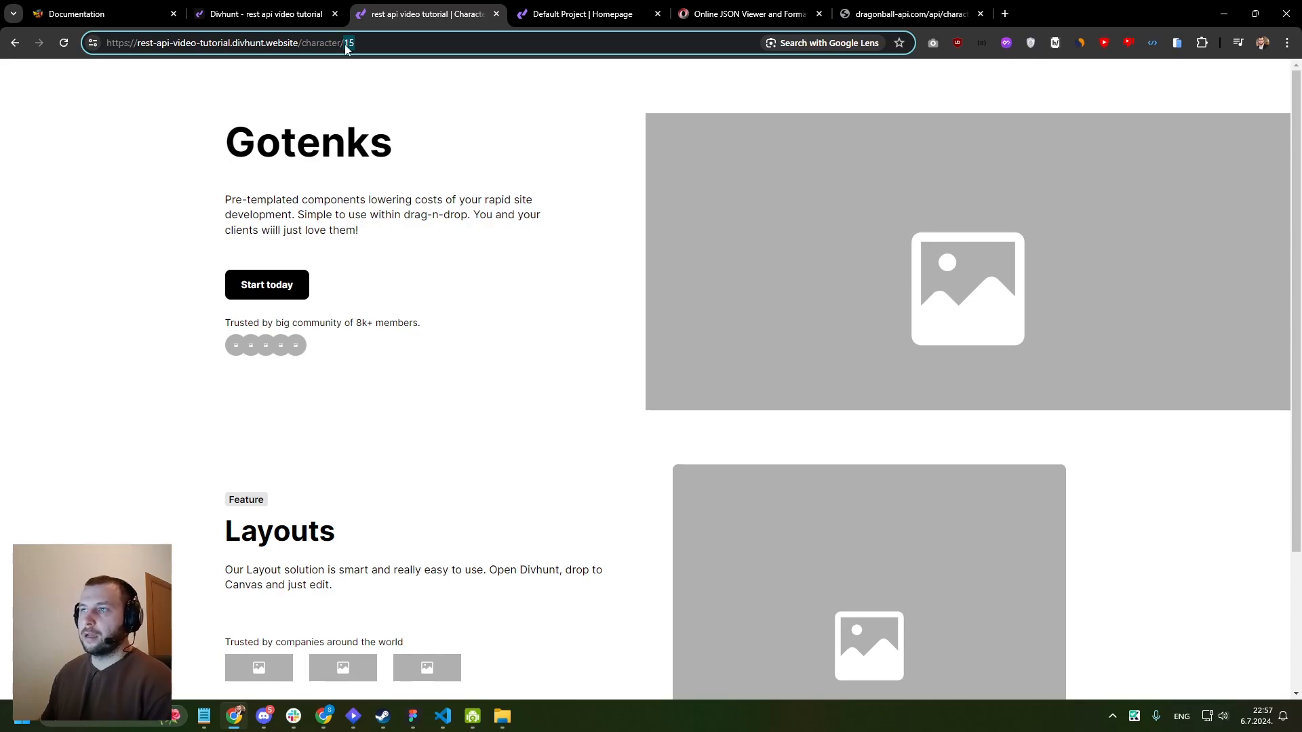
click(257, 14)
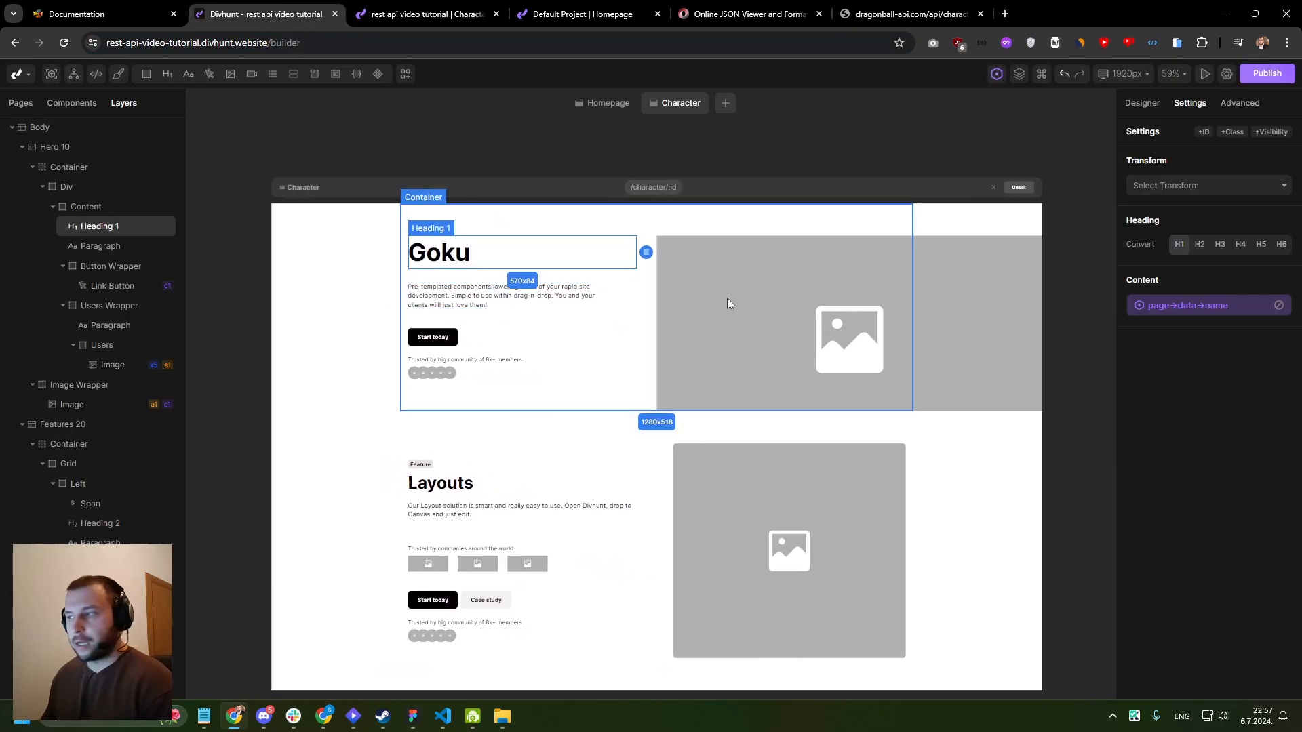
scroll(746, 415, down, 1)
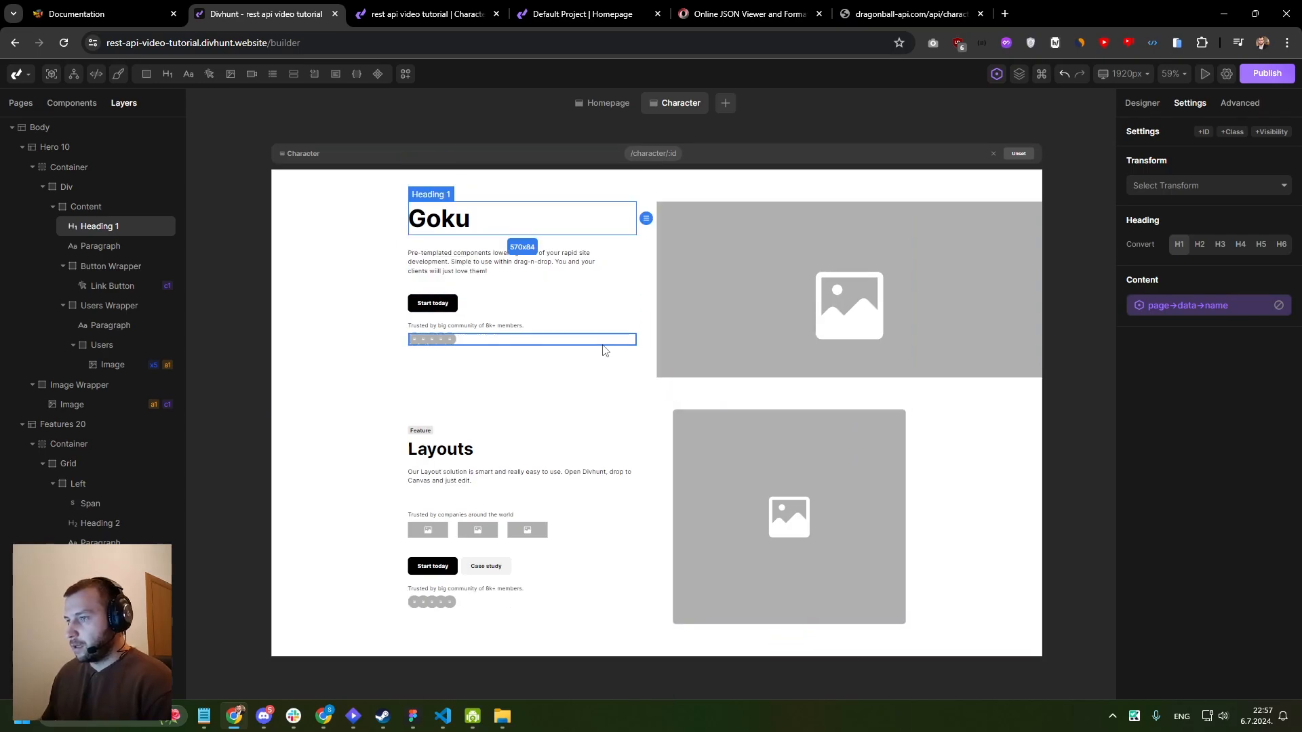
click(340, 276)
right_click(341, 276)
click(430, 448)
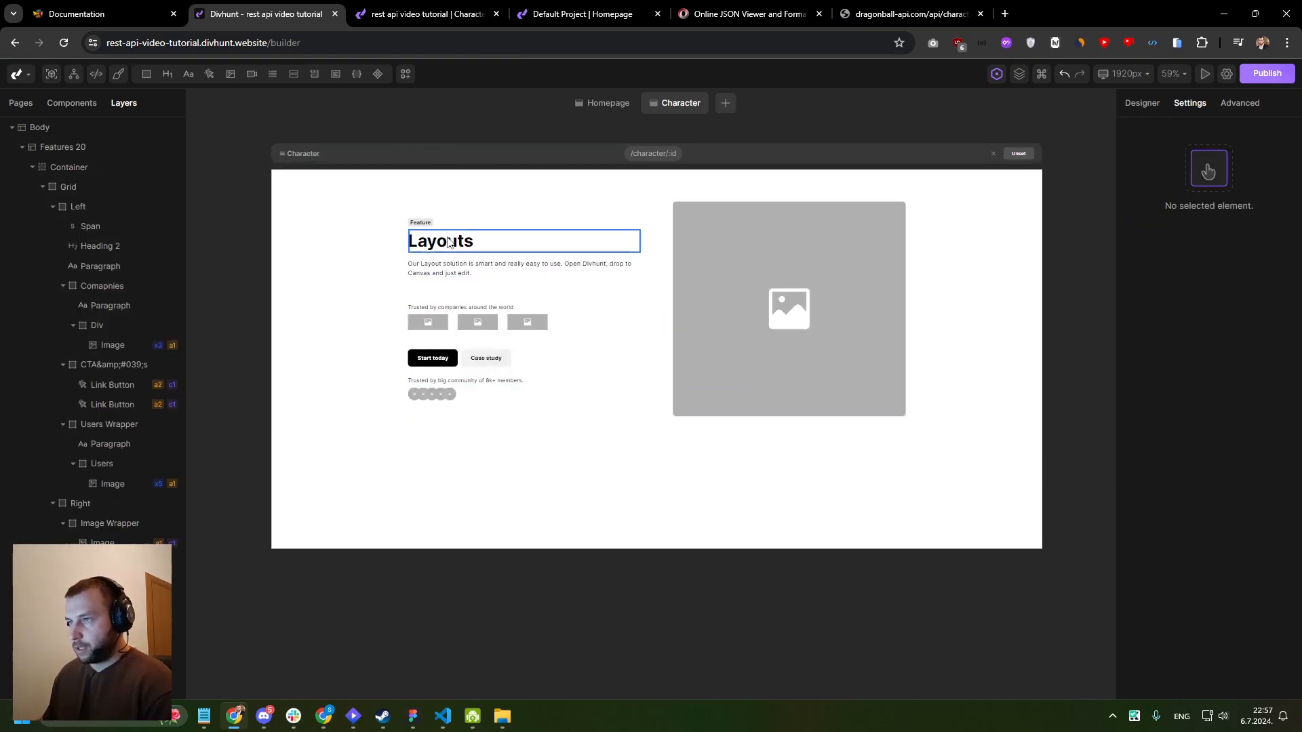
- Bind the content of Heading 2 in the Features 20 section to page→data→name
click(439, 254)
click(1290, 296)
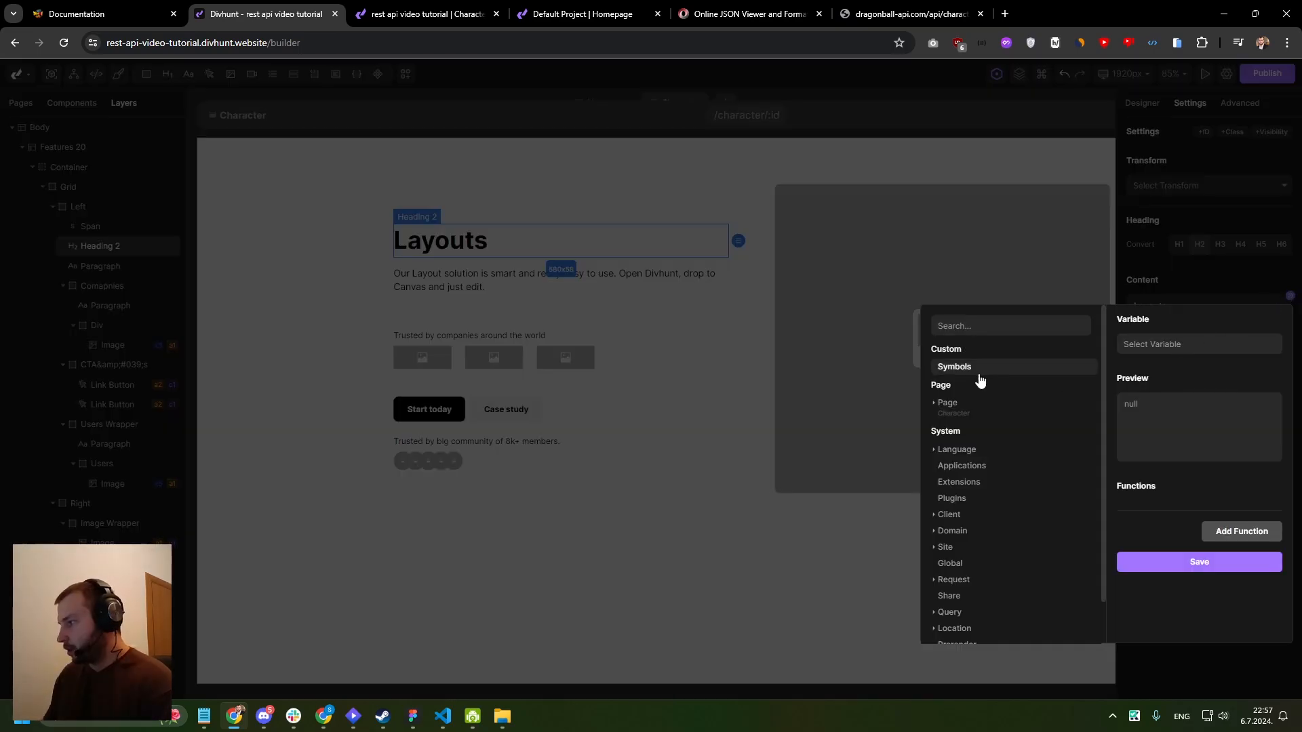
click(959, 407)
scroll(959, 410, down, 1)
click(959, 381)
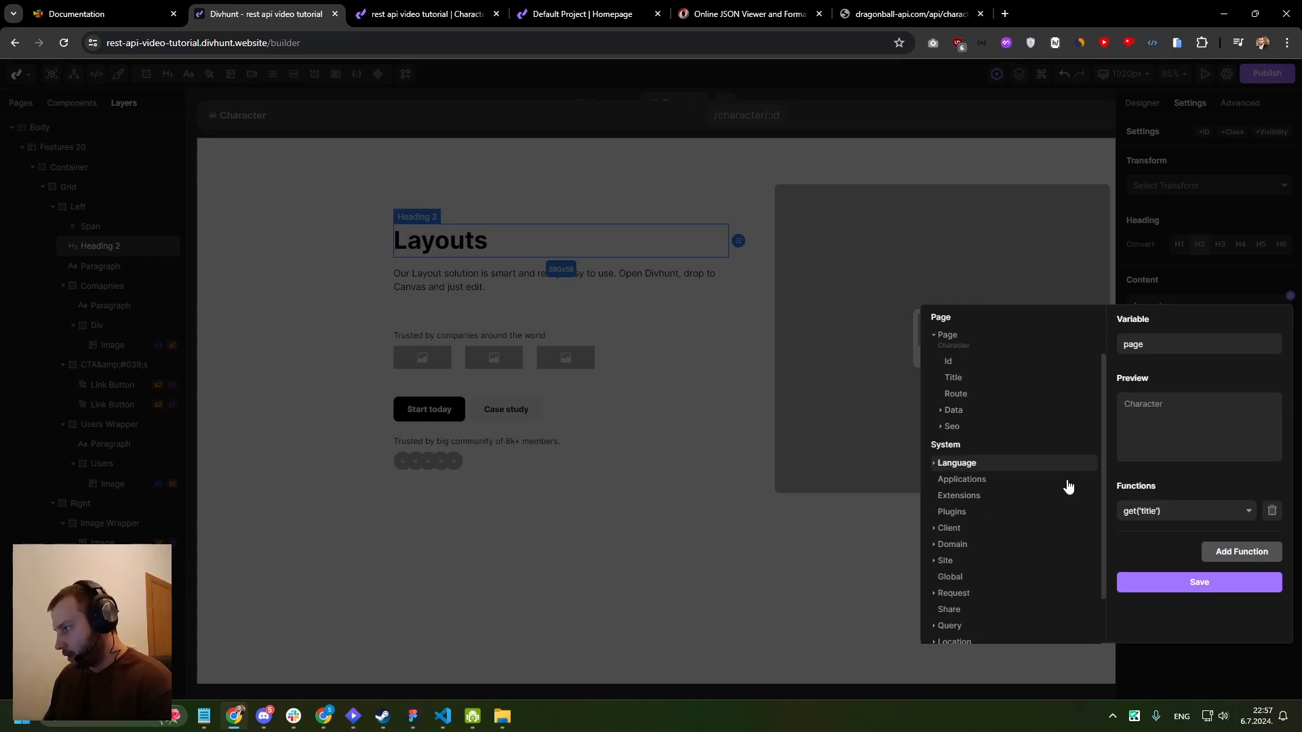
click(953, 413)
scroll(969, 407, down, 2)
scroll(974, 343, up, 1)
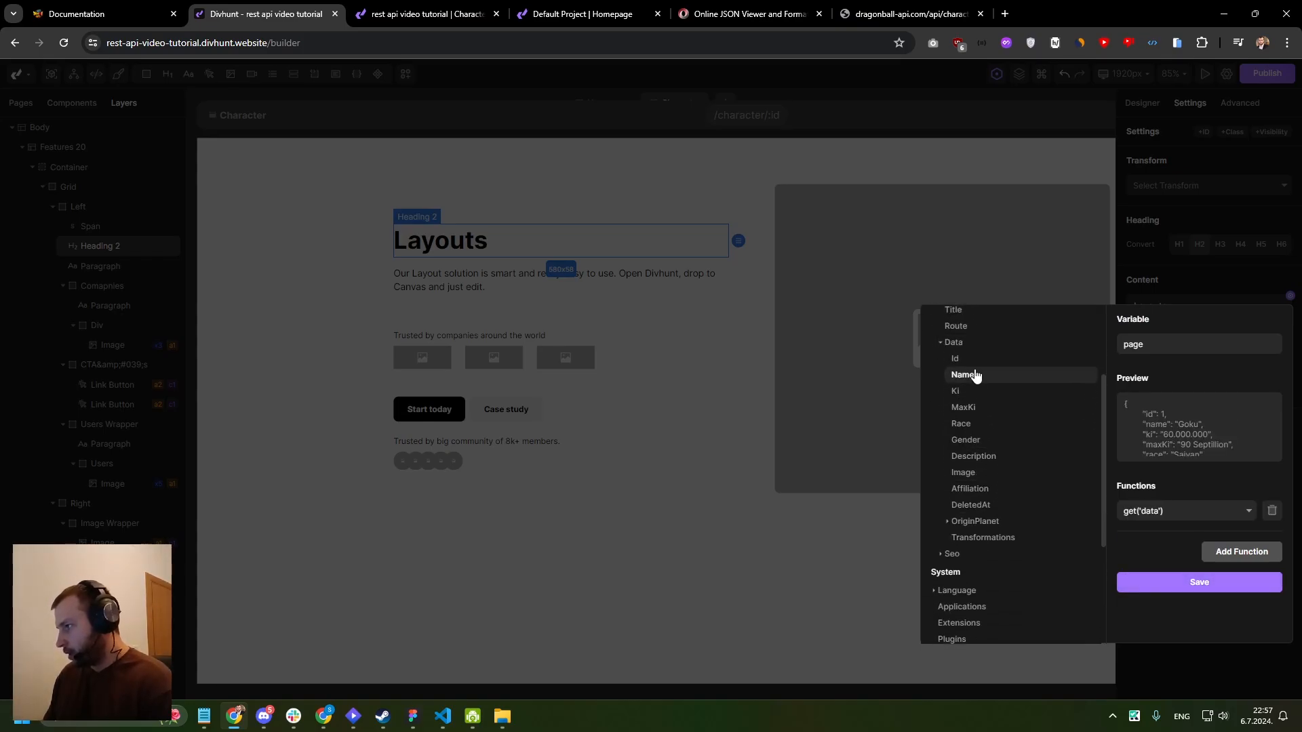
click(977, 372)
click(1193, 614)
- Bind the source of the large image in the Features 20 section to page→data→image
click(807, 271)
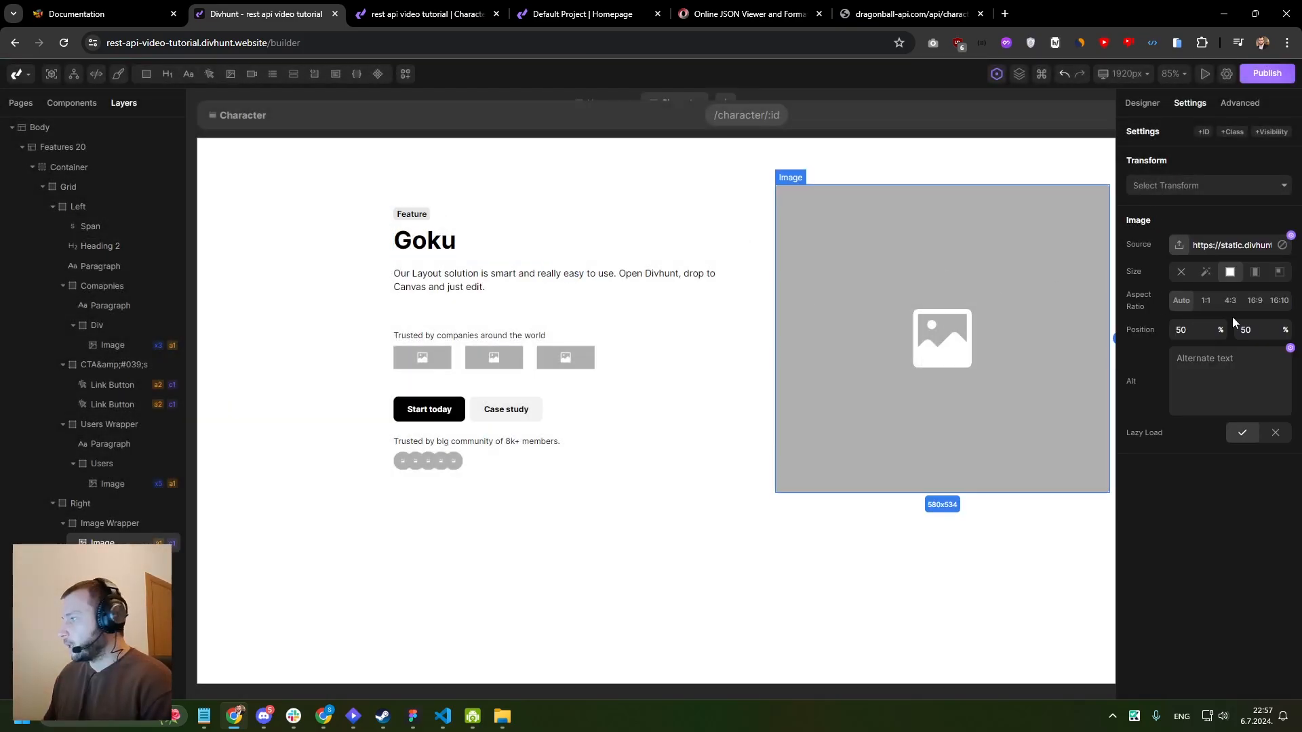
click(1291, 238)
click(971, 339)
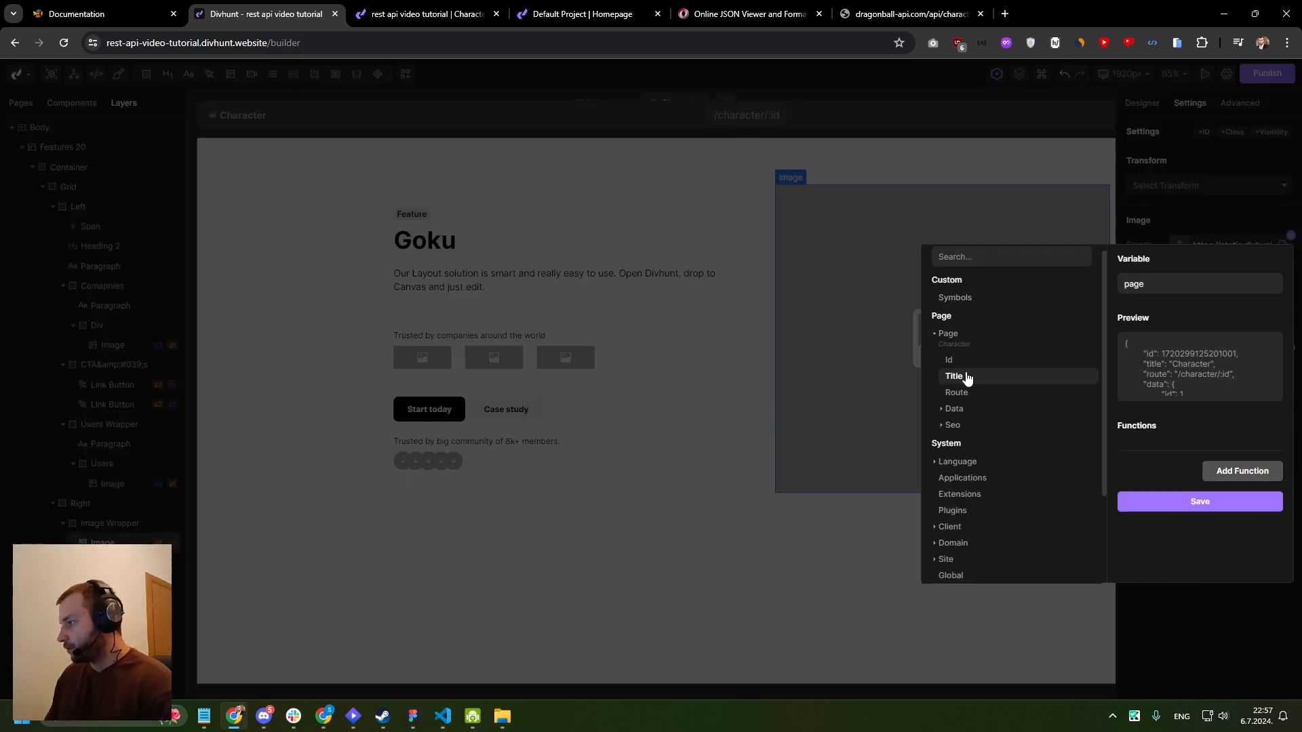
scroll(956, 349, down, 1)
click(956, 349)
scroll(973, 349, up, 1)
click(975, 350)
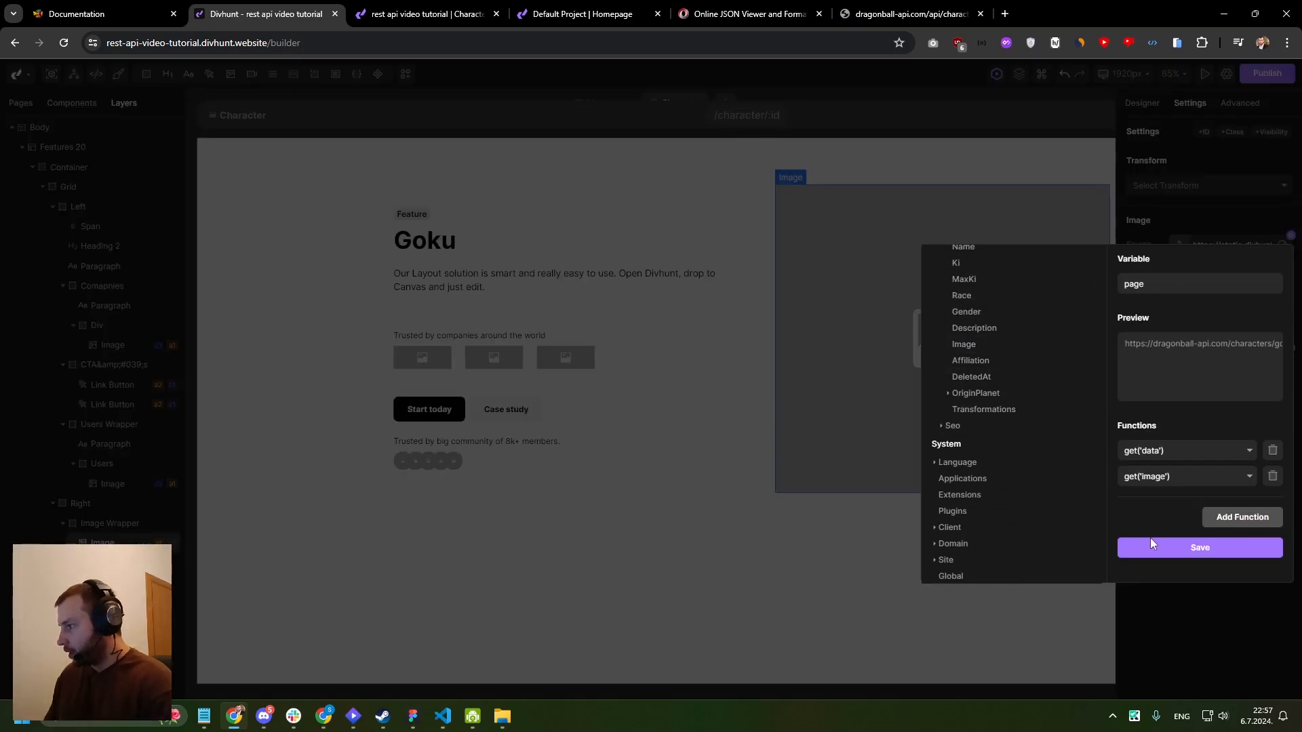
click(1156, 541)
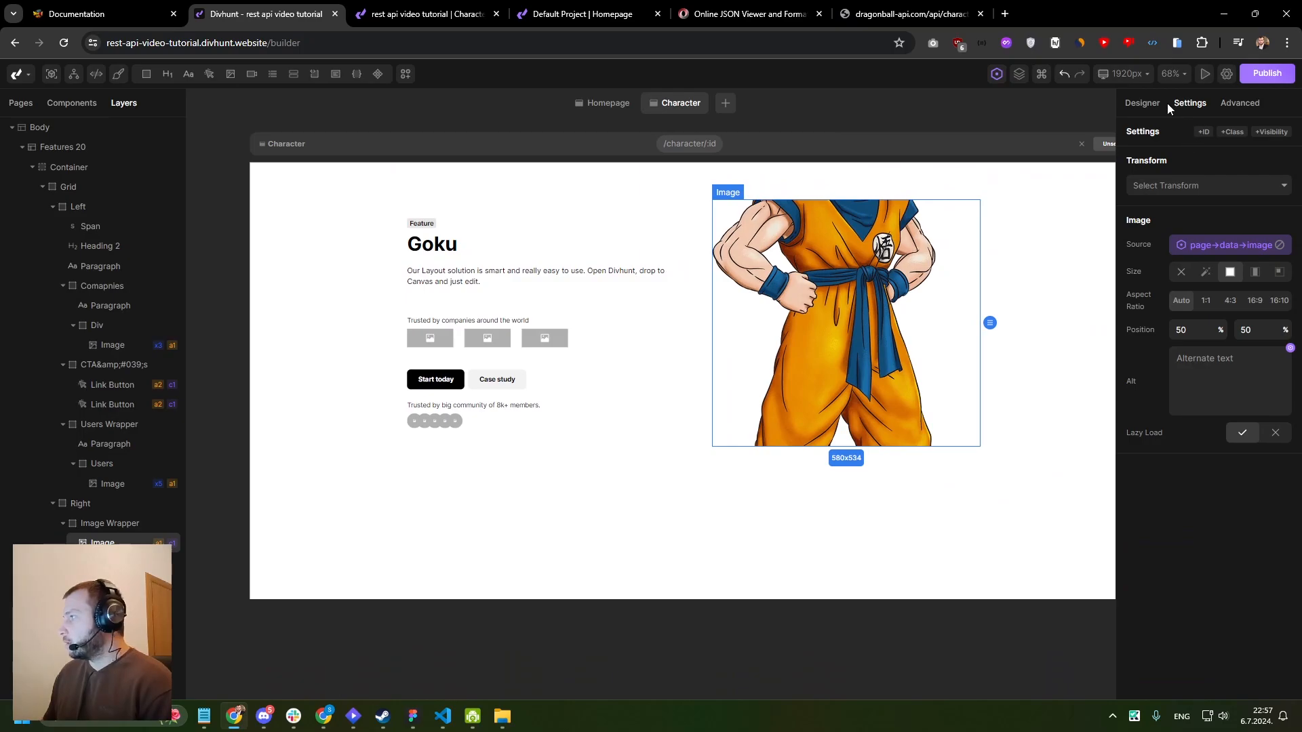
- Change the sizing of the character image to Contain
click(1142, 103)
click(1164, 221)
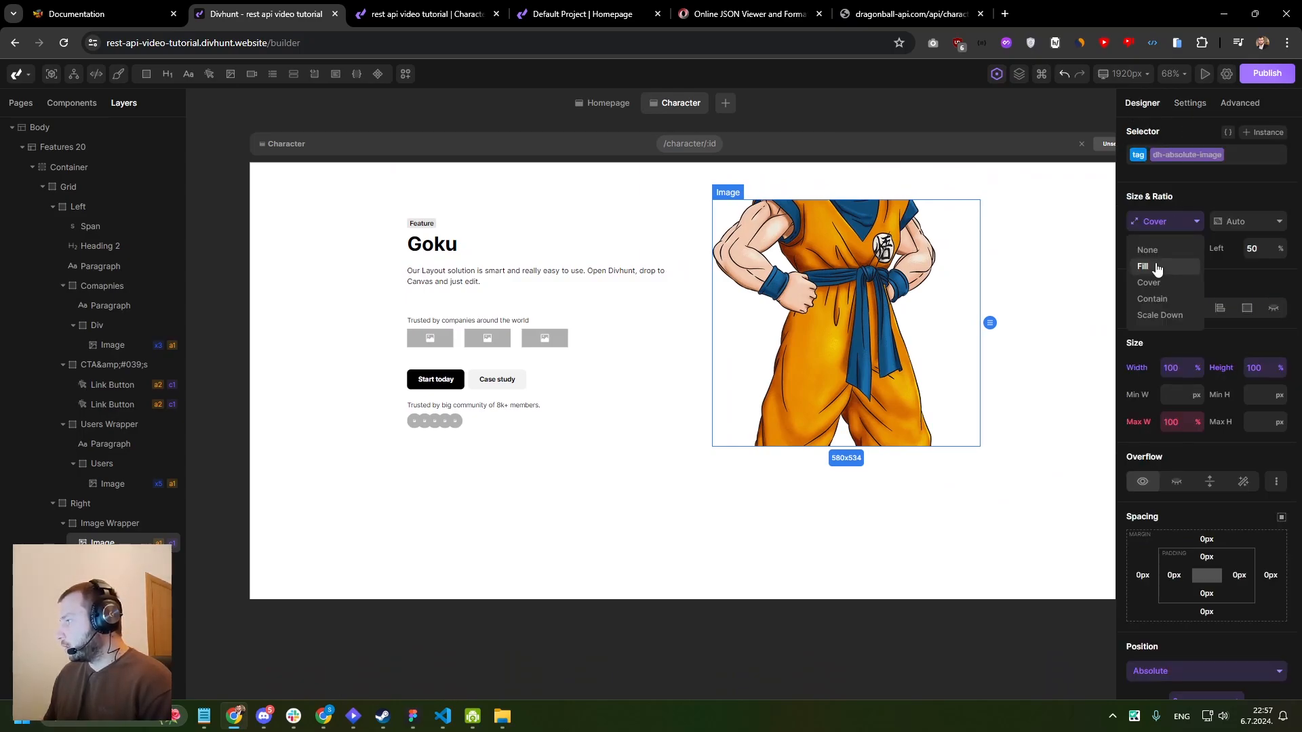
click(1159, 305)
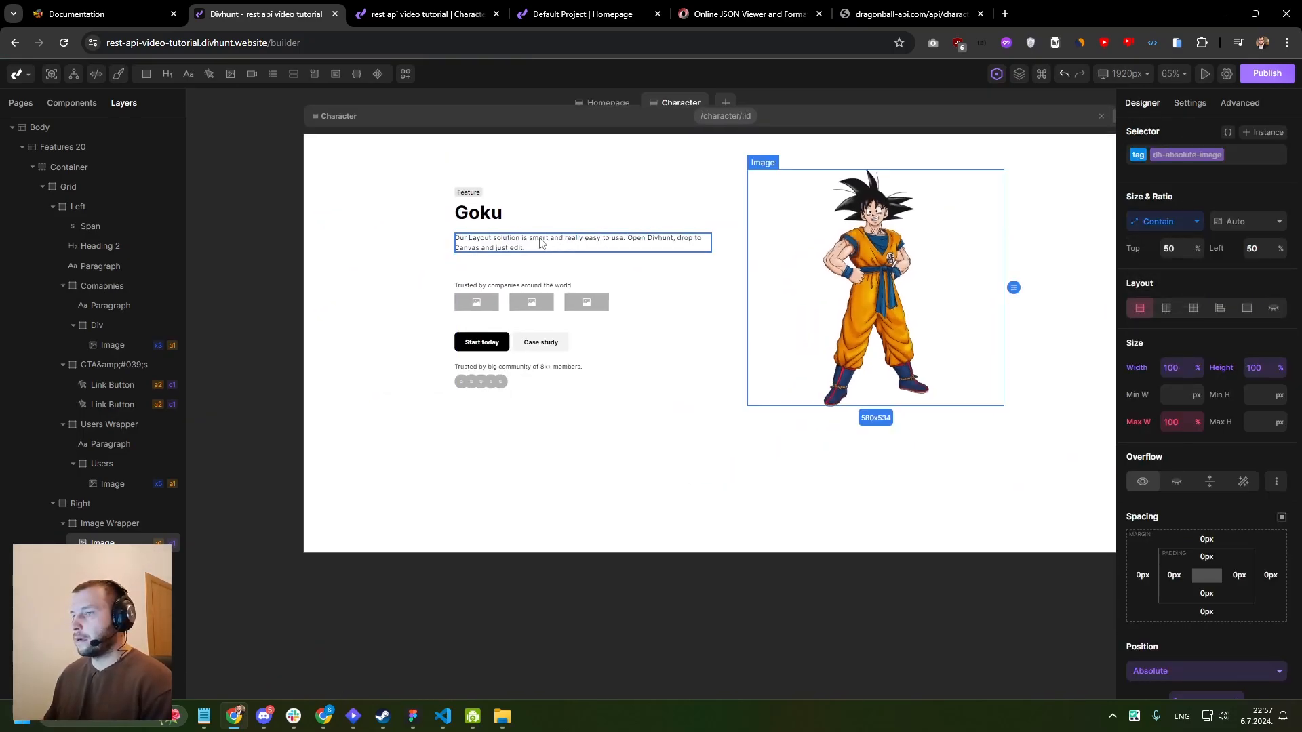
- Bind the content of the paragraph under the character name to page→data→description
click(540, 239)
click(1190, 103)
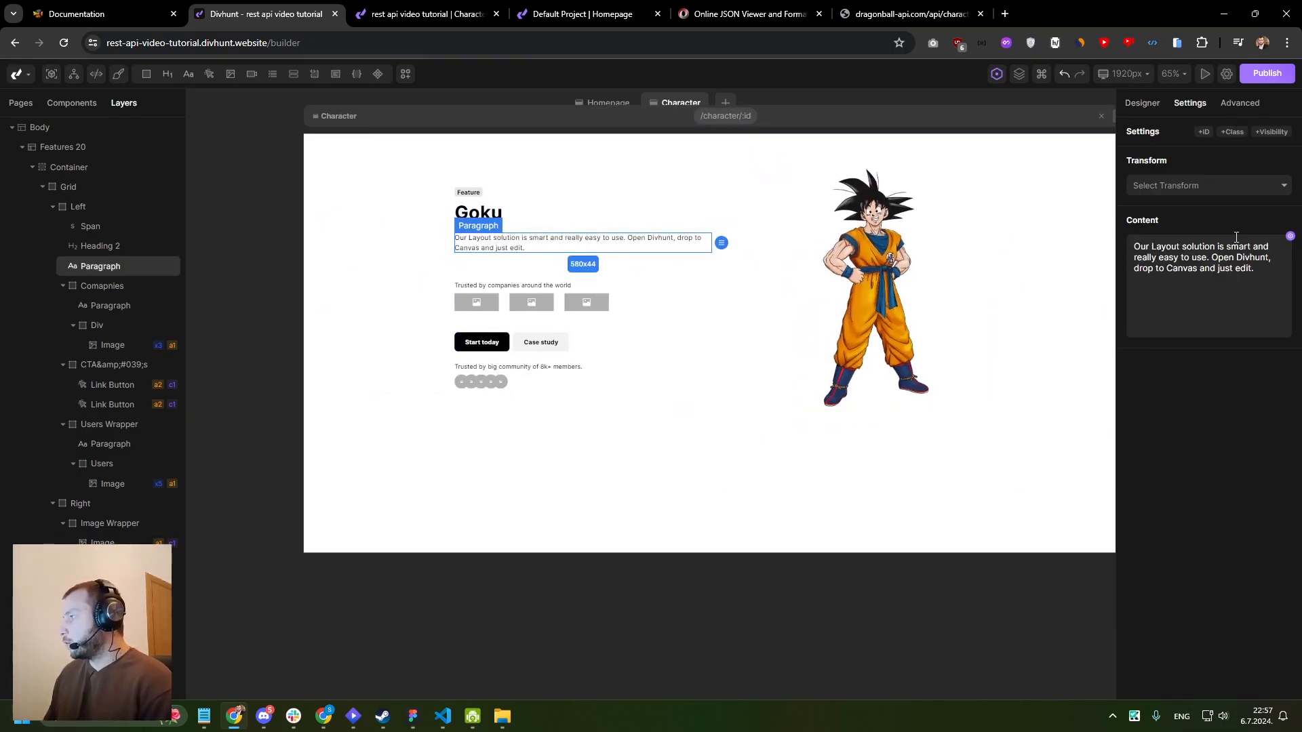
click(1290, 236)
click(947, 342)
click(967, 415)
scroll(968, 410, down, 3)
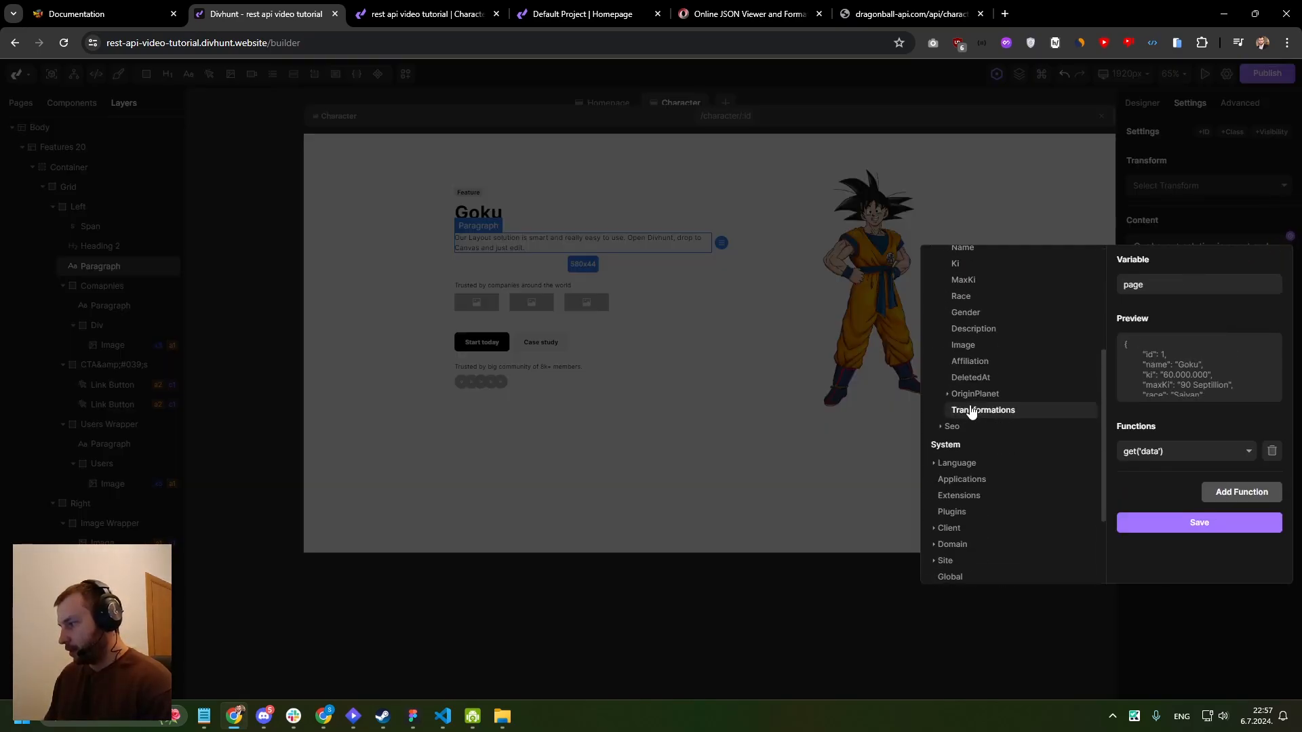
click(973, 328)
click(1174, 550)
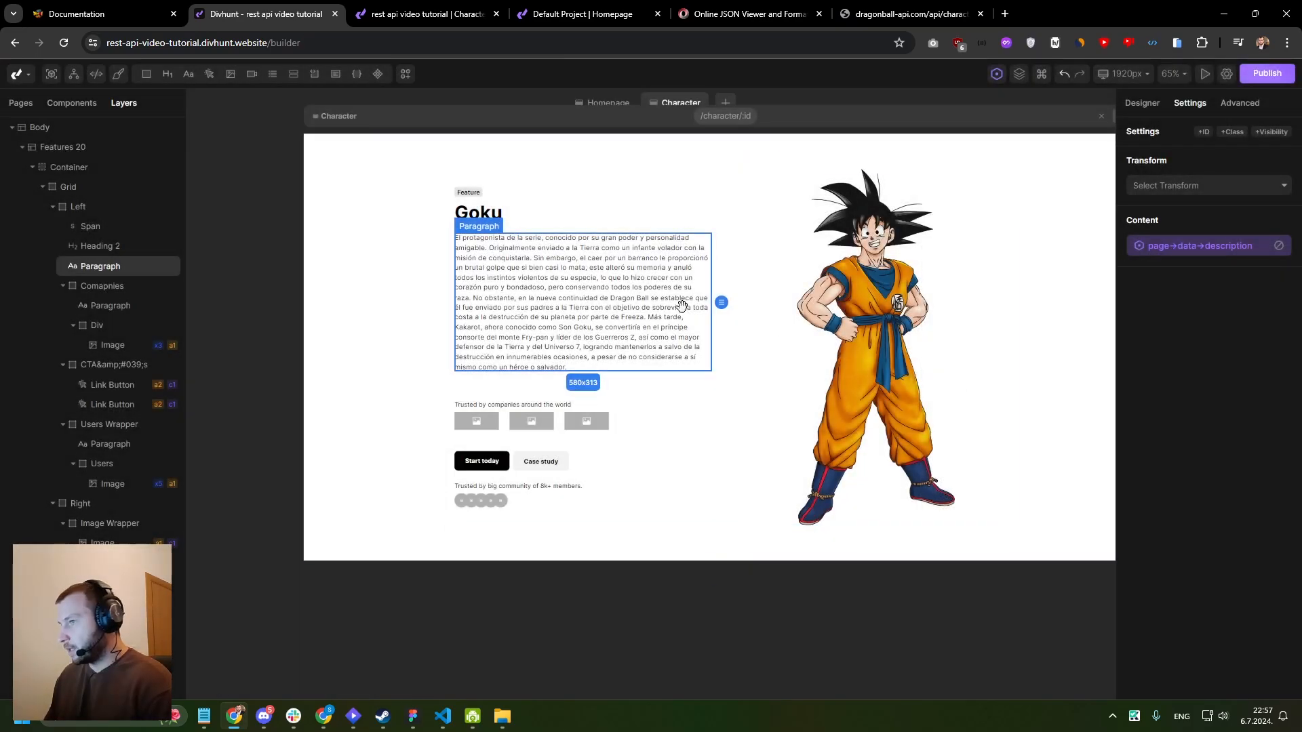
scroll(728, 263, up, 3)
click(649, 392)
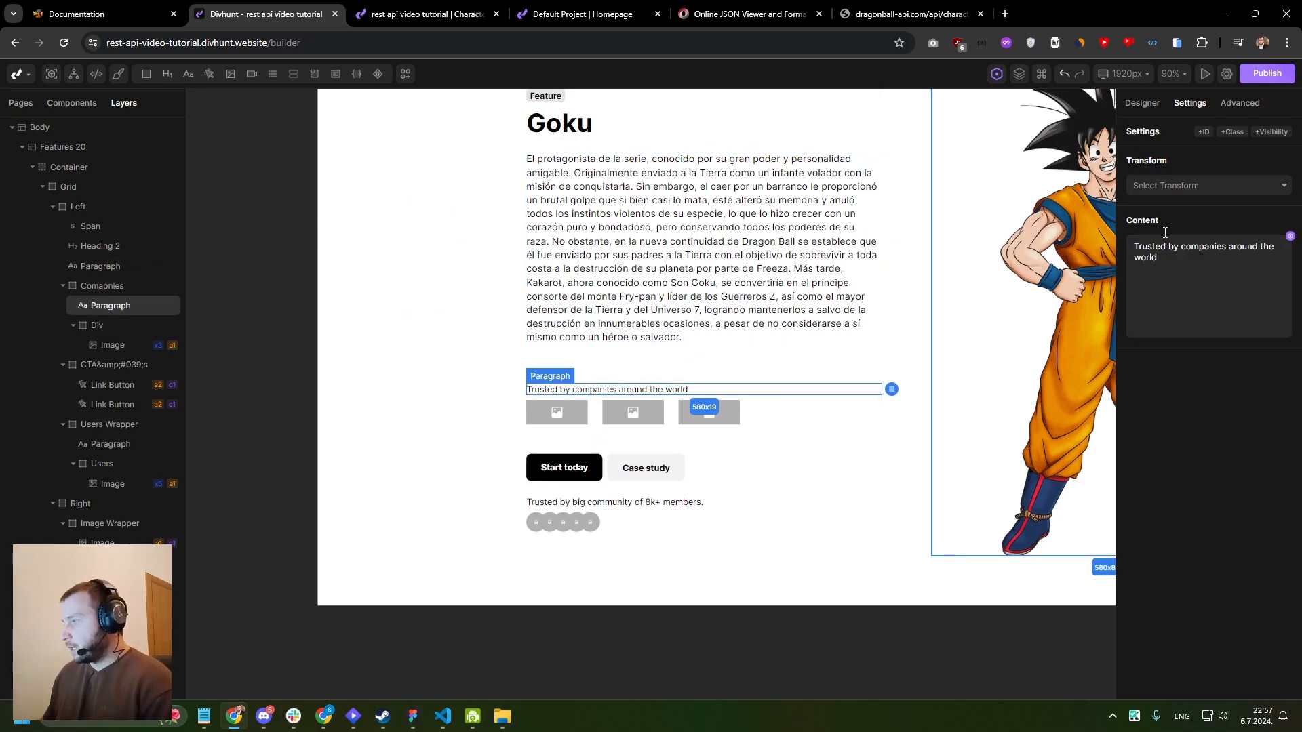
click(1289, 238)
click(947, 342)
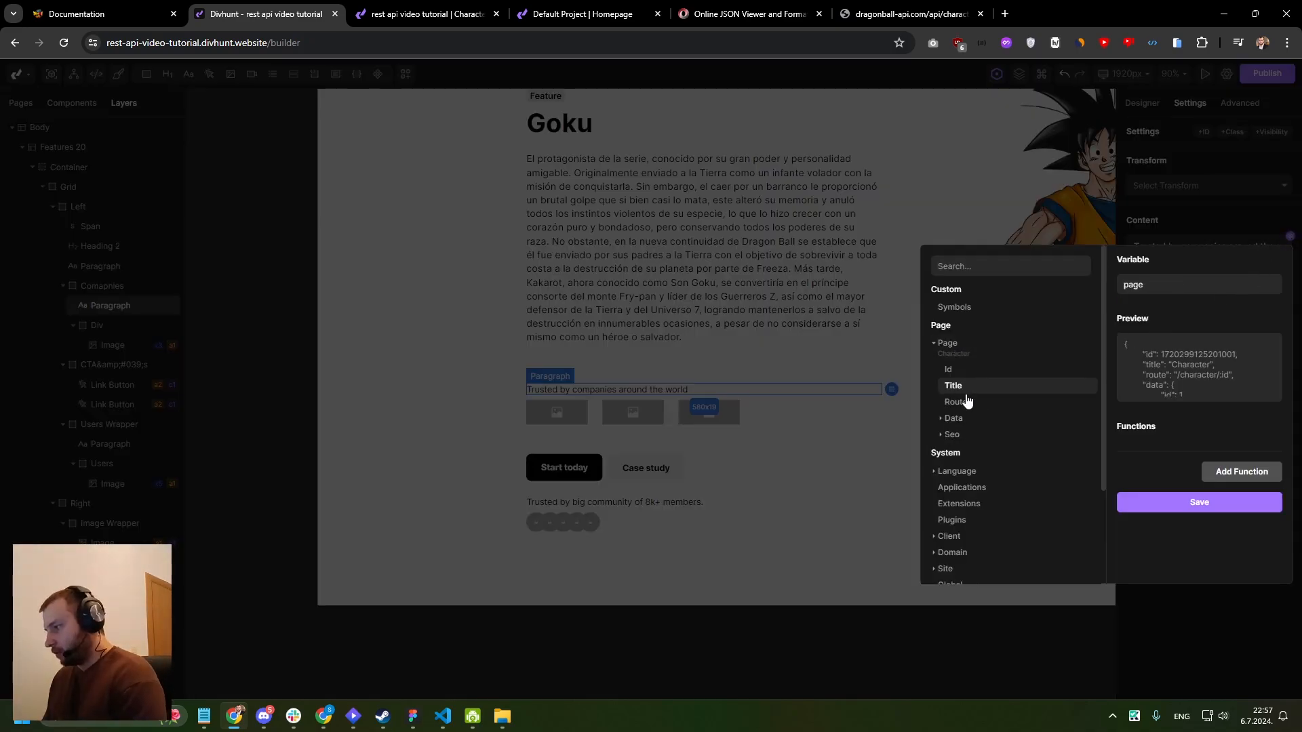
click(954, 418)
scroll(970, 422, down, 2)
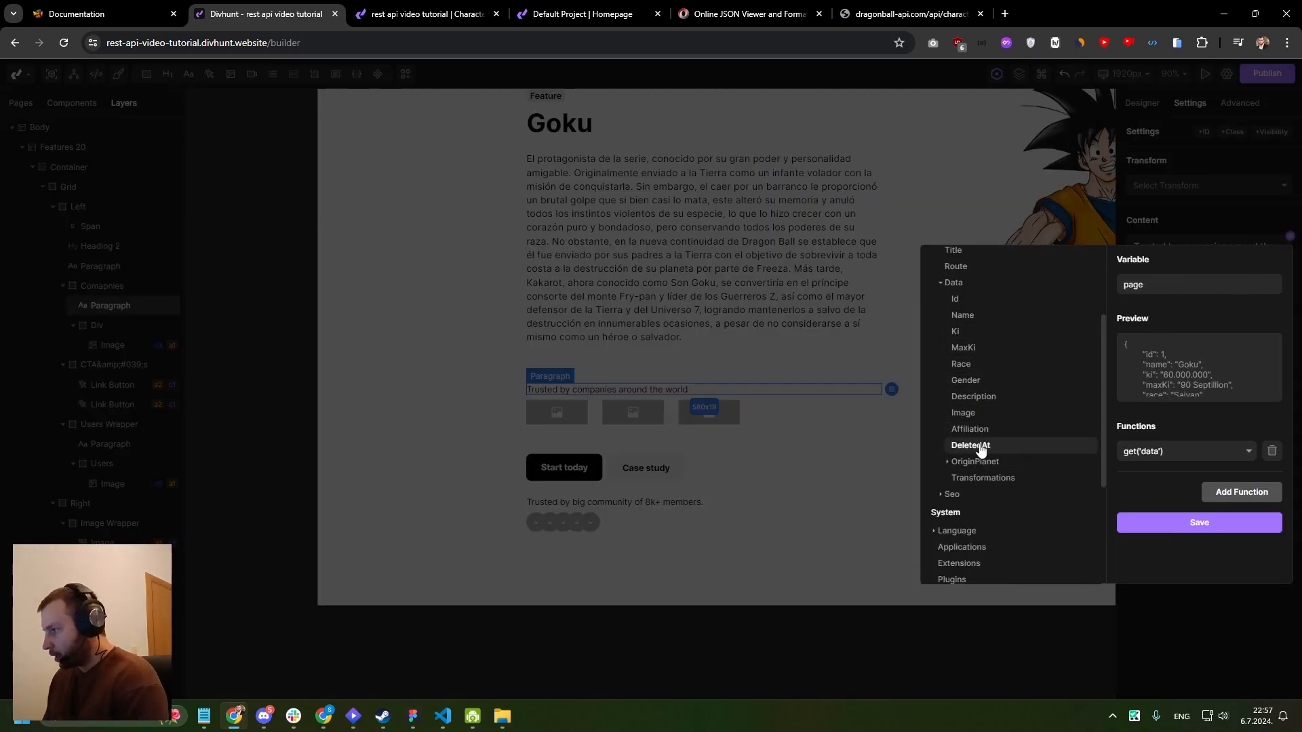
click(969, 378)
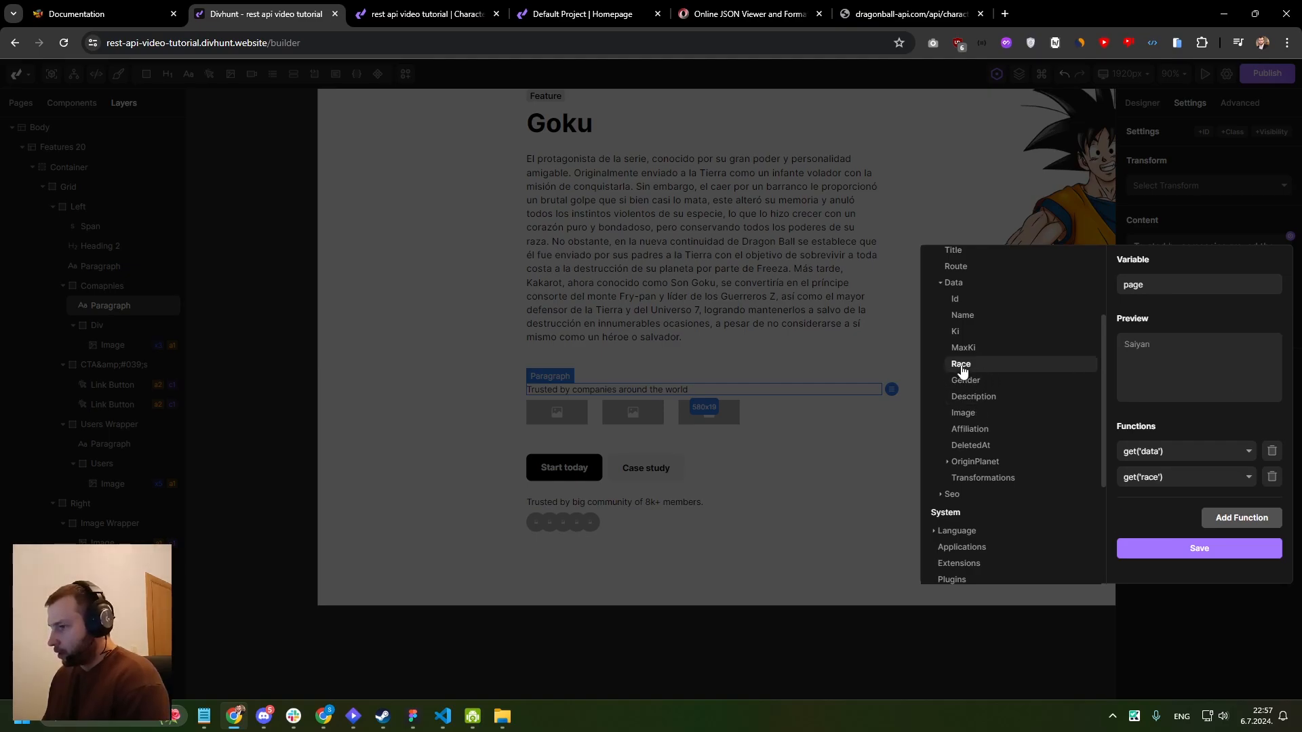
click(829, 230)
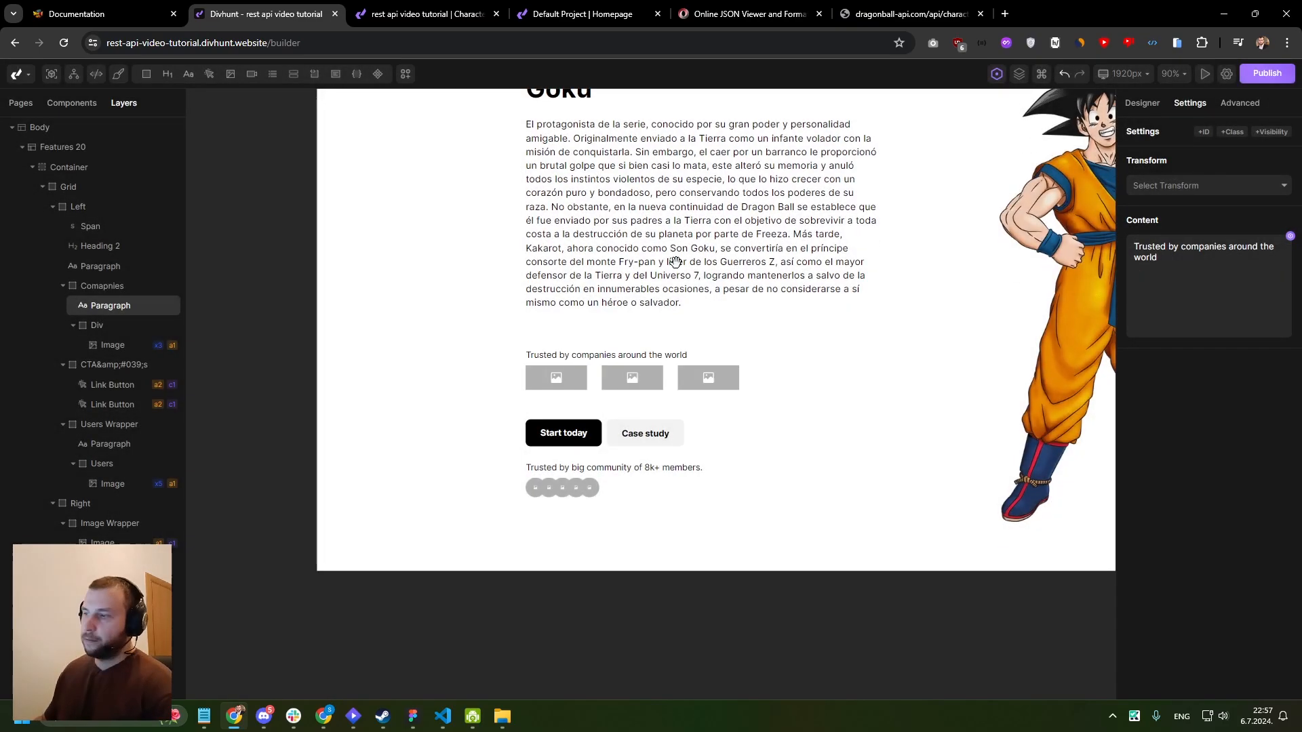
right_click(549, 274)
click(534, 214)
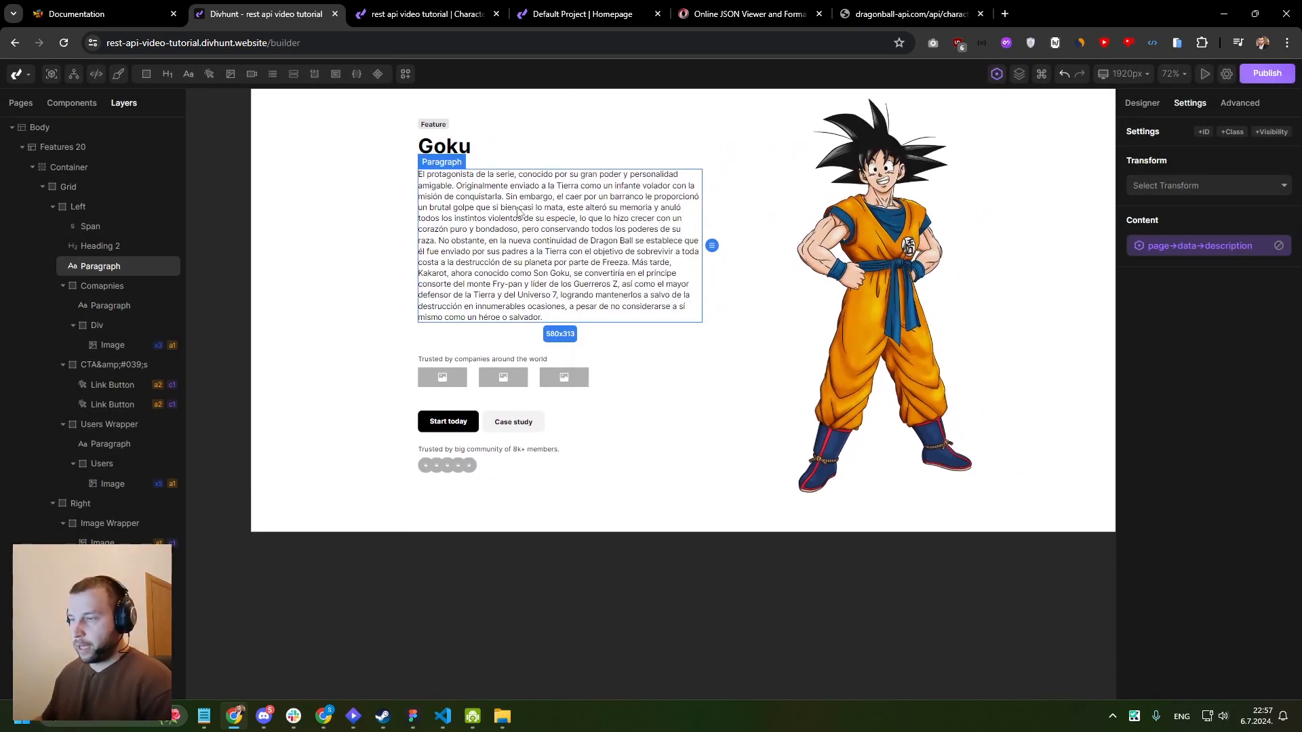
click(567, 359)
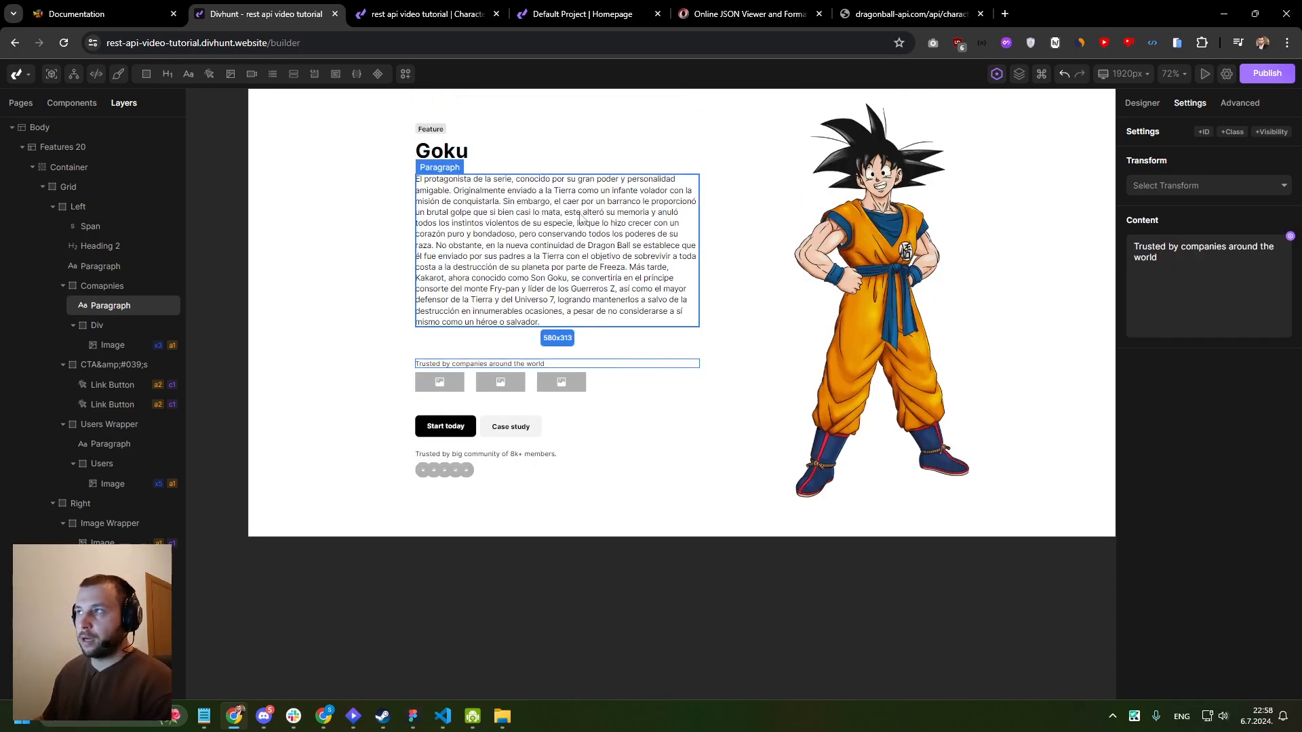
- Copy the API response for character 1 and paste it as the text of the reloaded Online JSON Viewer
click(698, 14)
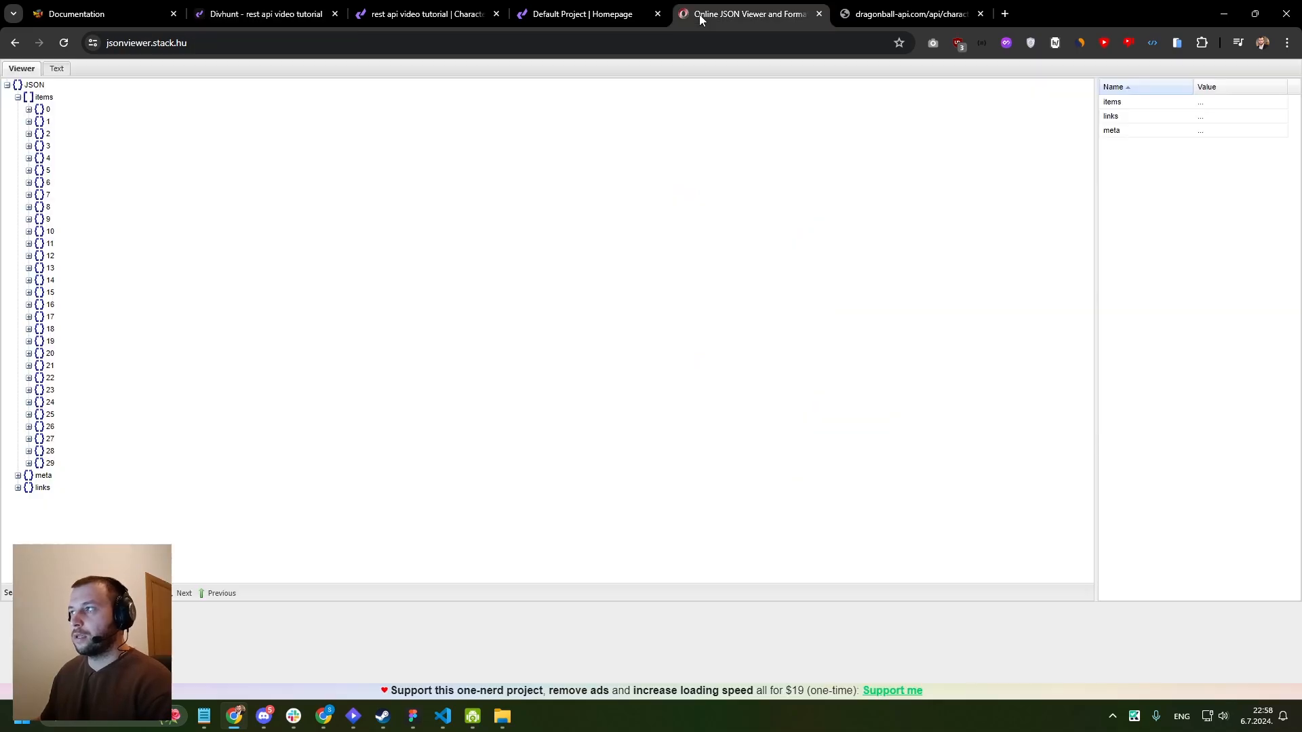
click(29, 170)
click(895, 9)
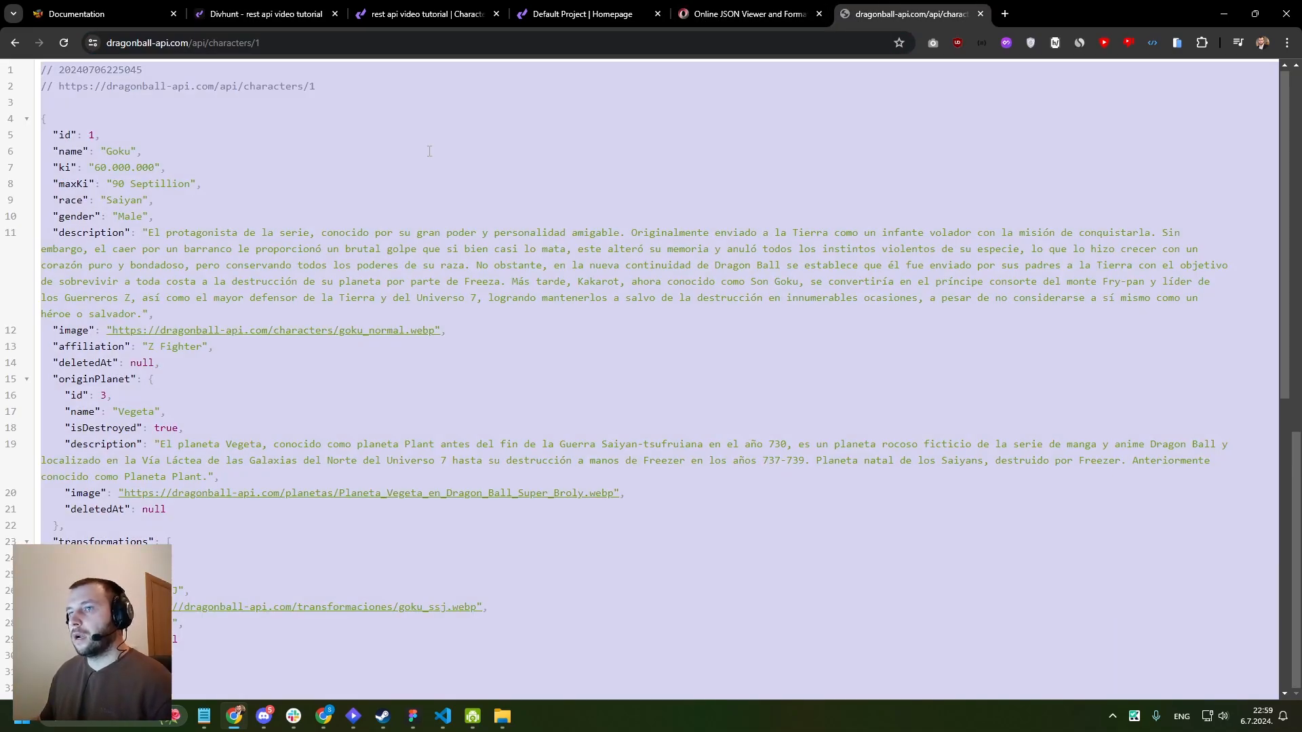
click(710, 10)
click(55, 68)
key(ctrl+r)
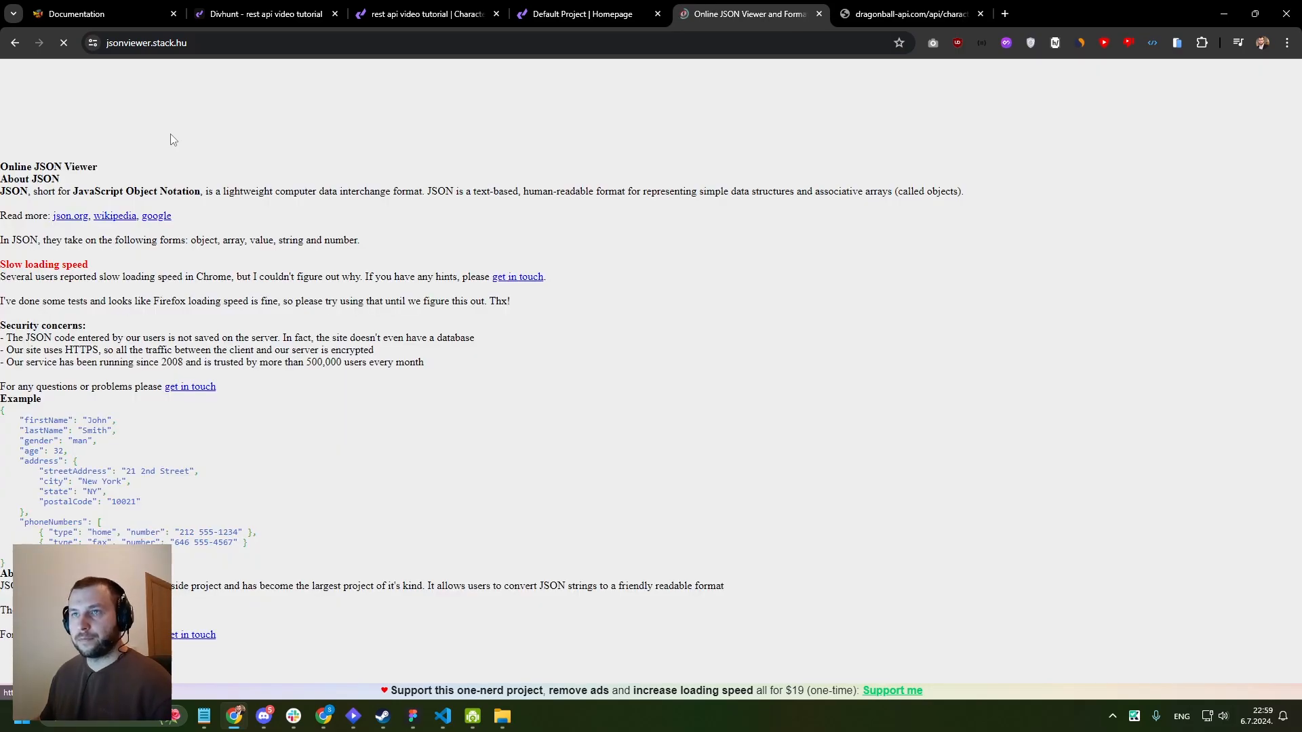
key(ctrl+a)
click(197, 156)
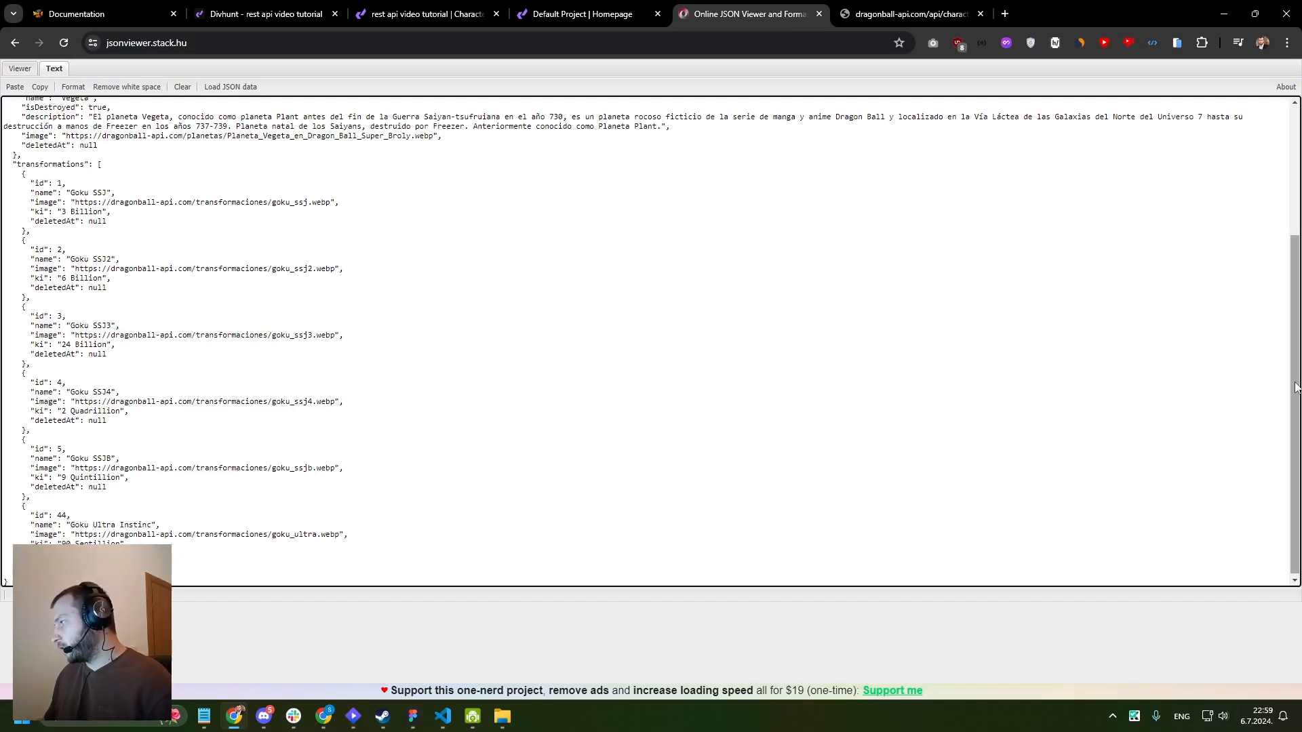
- Remove the comment lines at the start of the pasted JSON and display it as a tree
drag(1295, 407, 1272, 84)
drag(233, 110, 3, 101)
key(BackSpace)
click(16, 71)
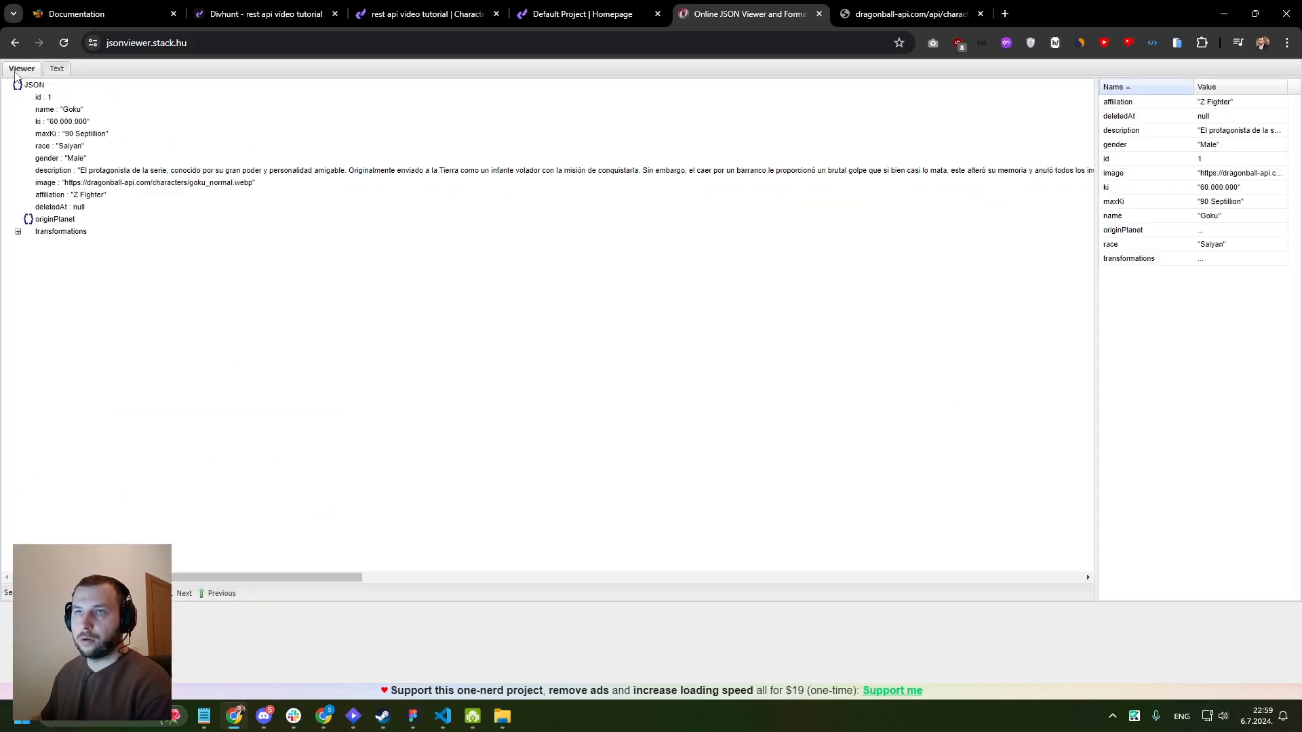
- Expand the character's transformations array and examine the fields of its first entry
click(18, 232)
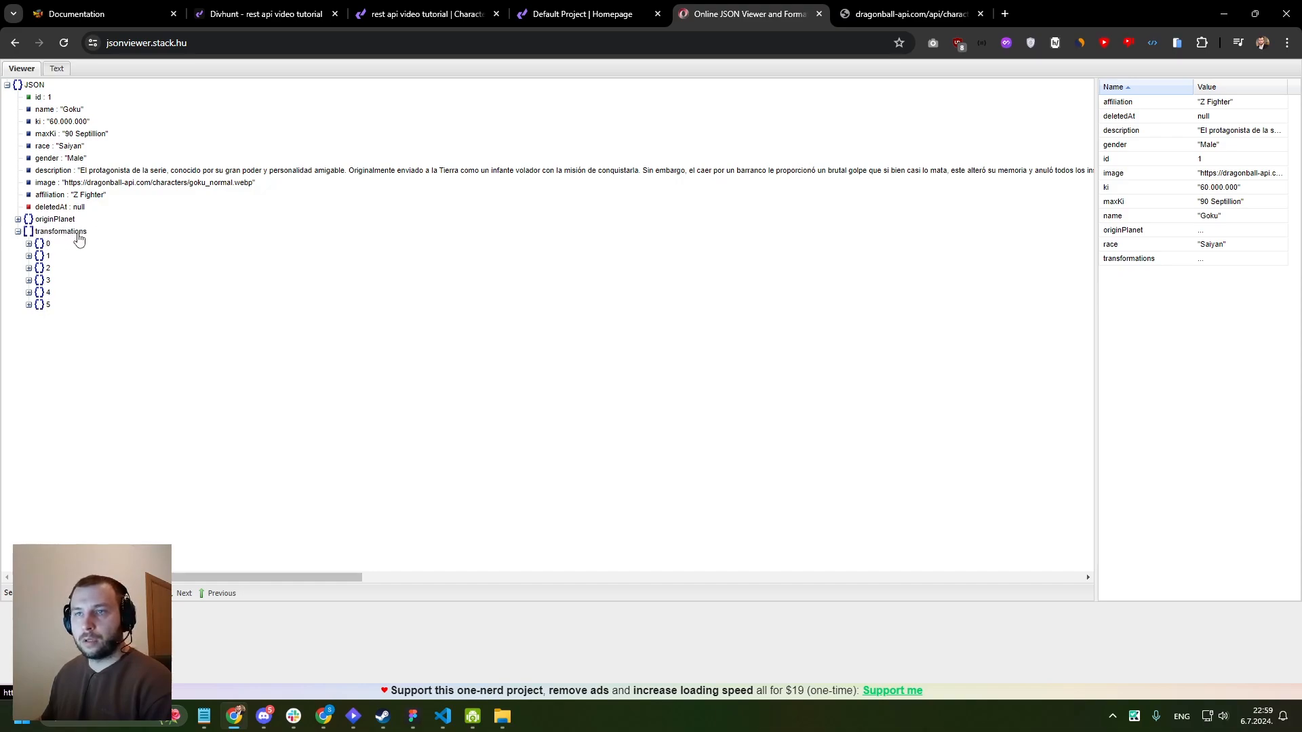
click(38, 234)
click(29, 244)
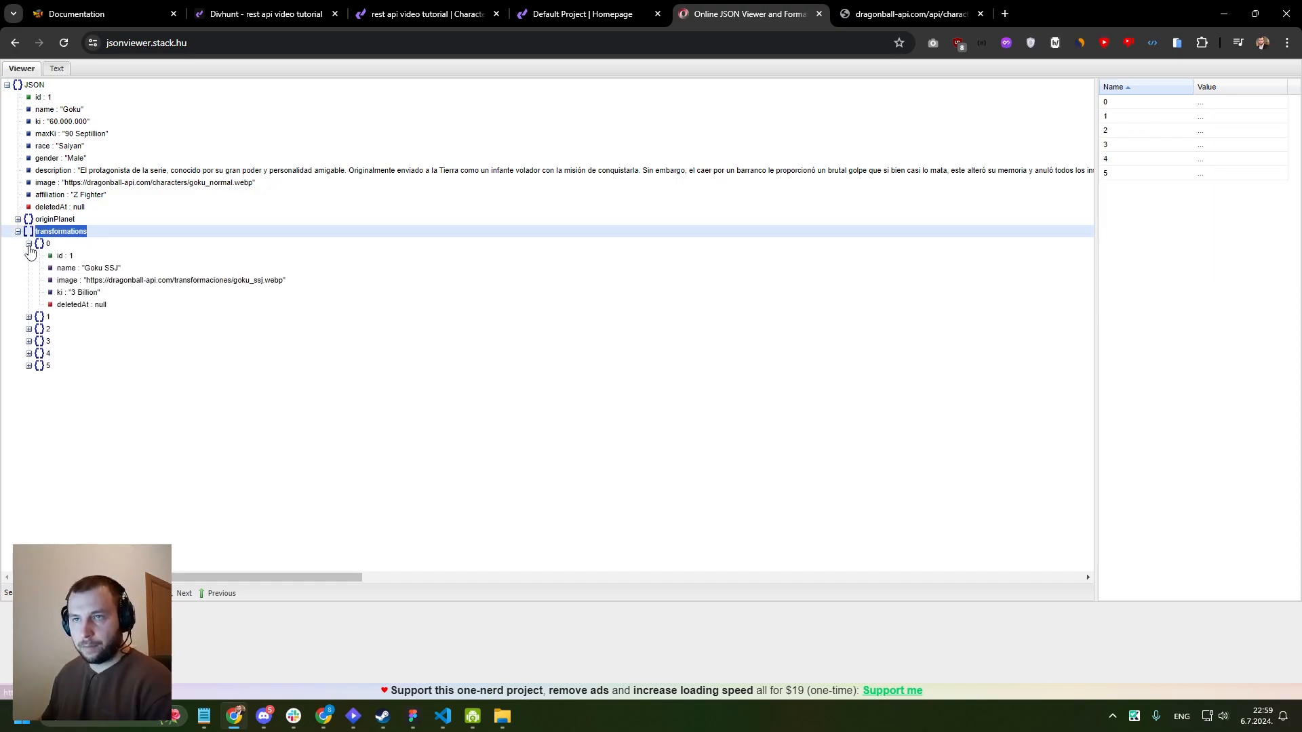
click(29, 245)
click(29, 245)
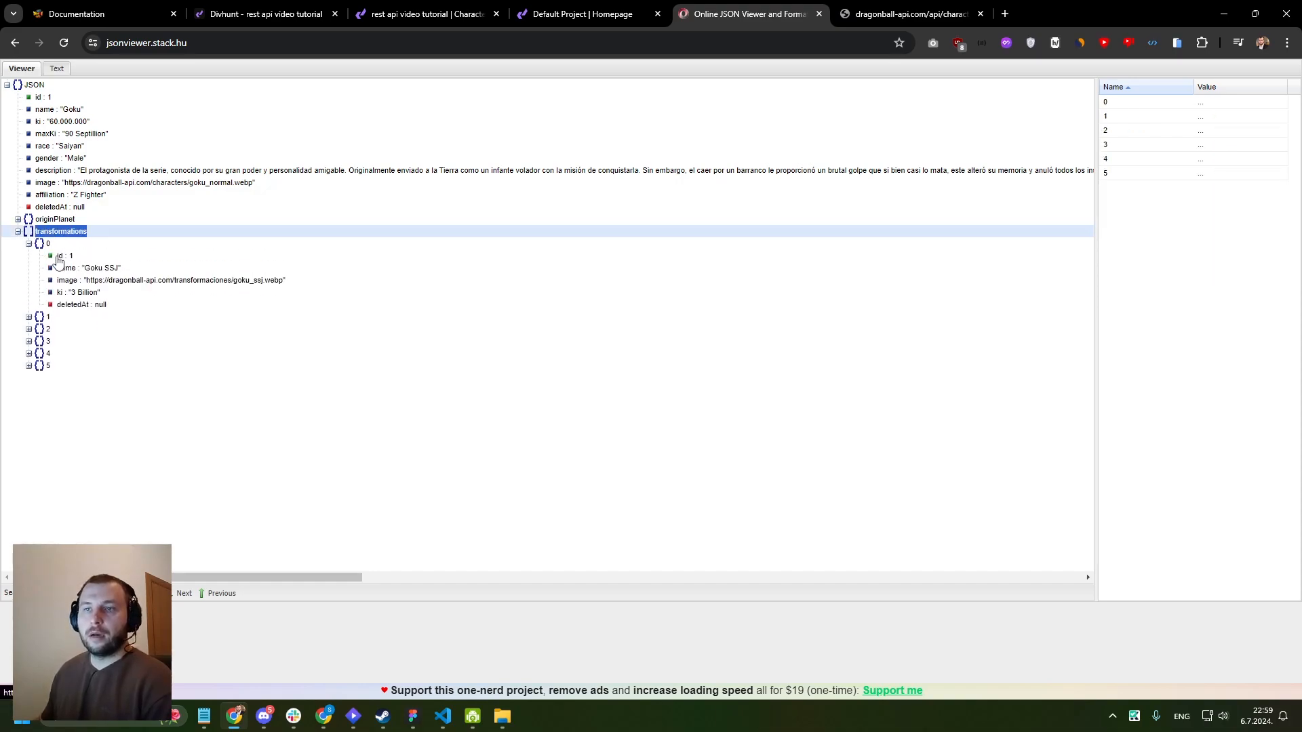
drag(110, 314, 66, 283)
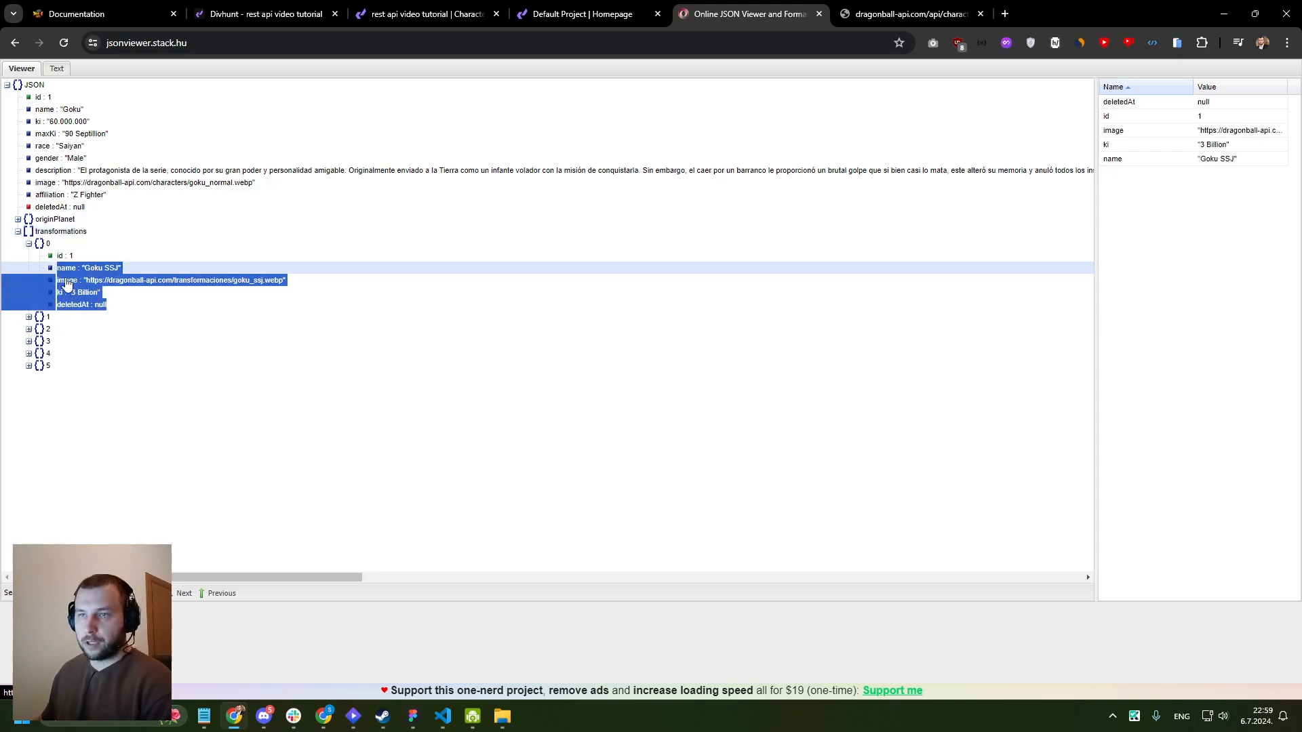
click(160, 293)
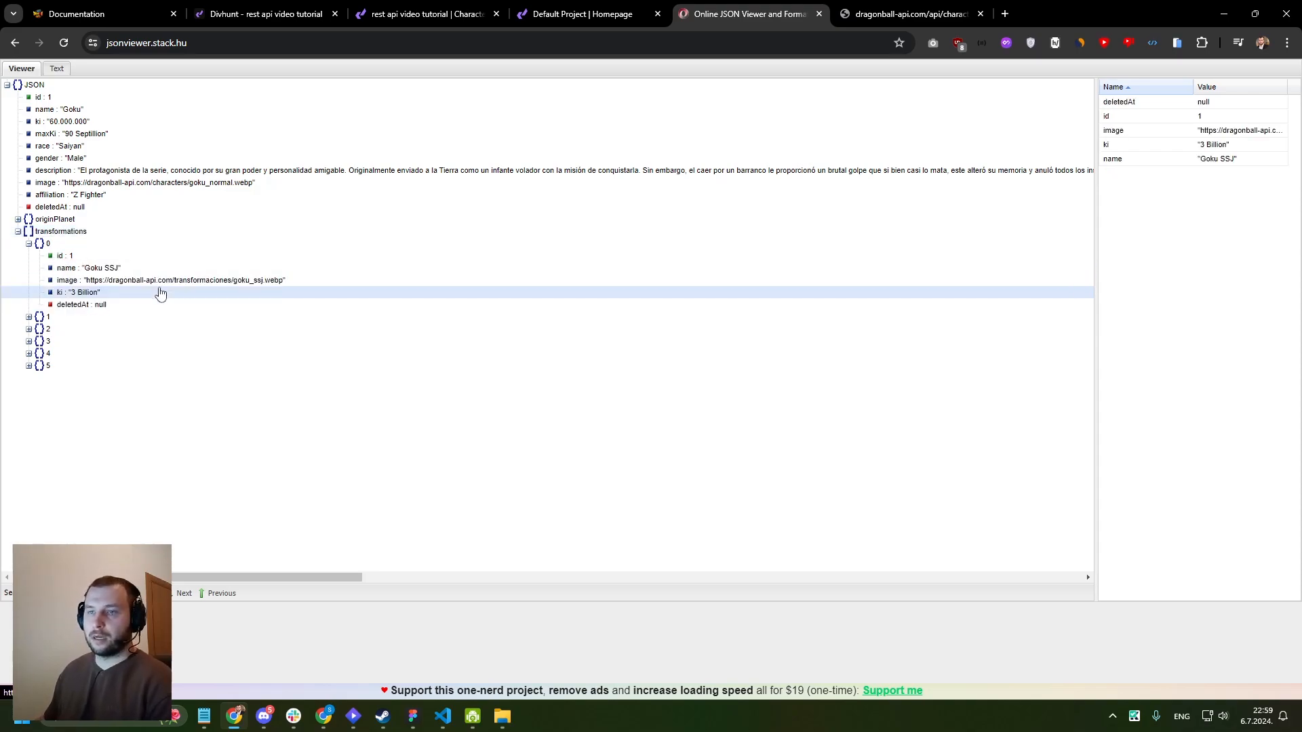
- Switch to the Divhunt builder and add the Features / Content wireframe with six icon feature cards below the Goku section of the page body
click(266, 14)
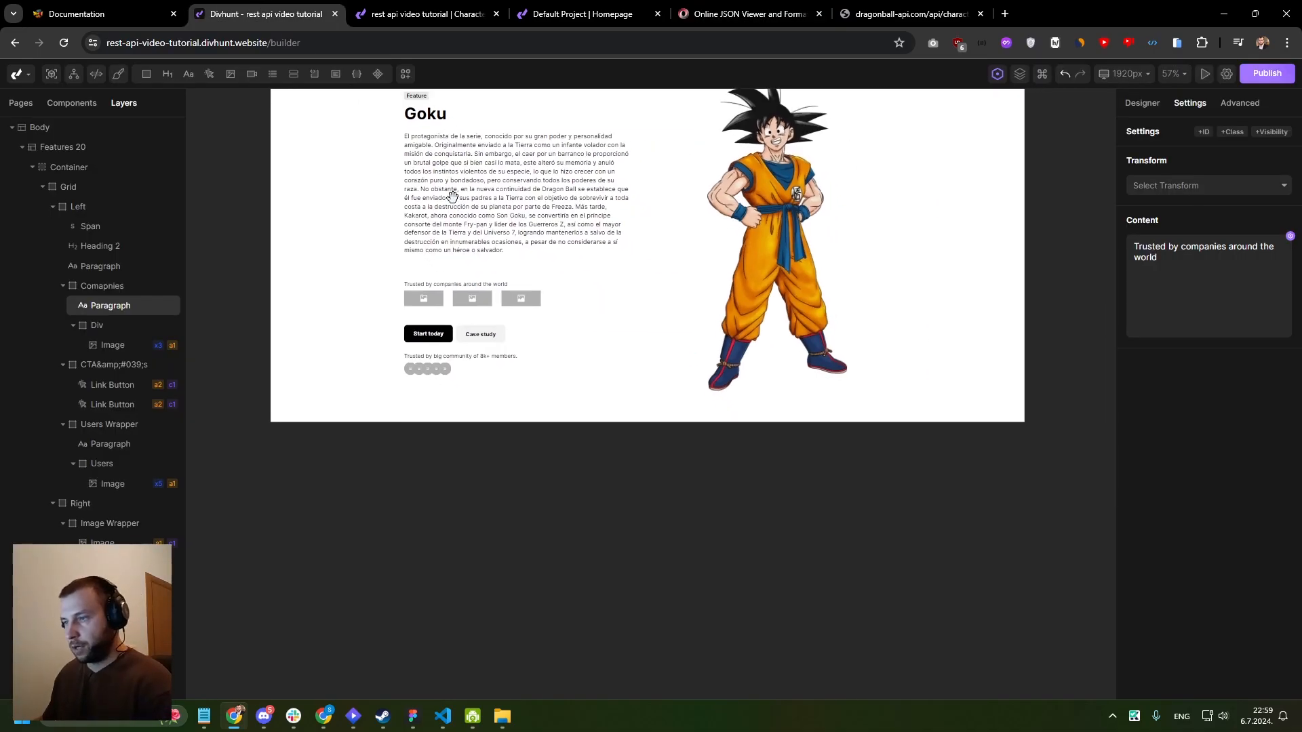
click(517, 212)
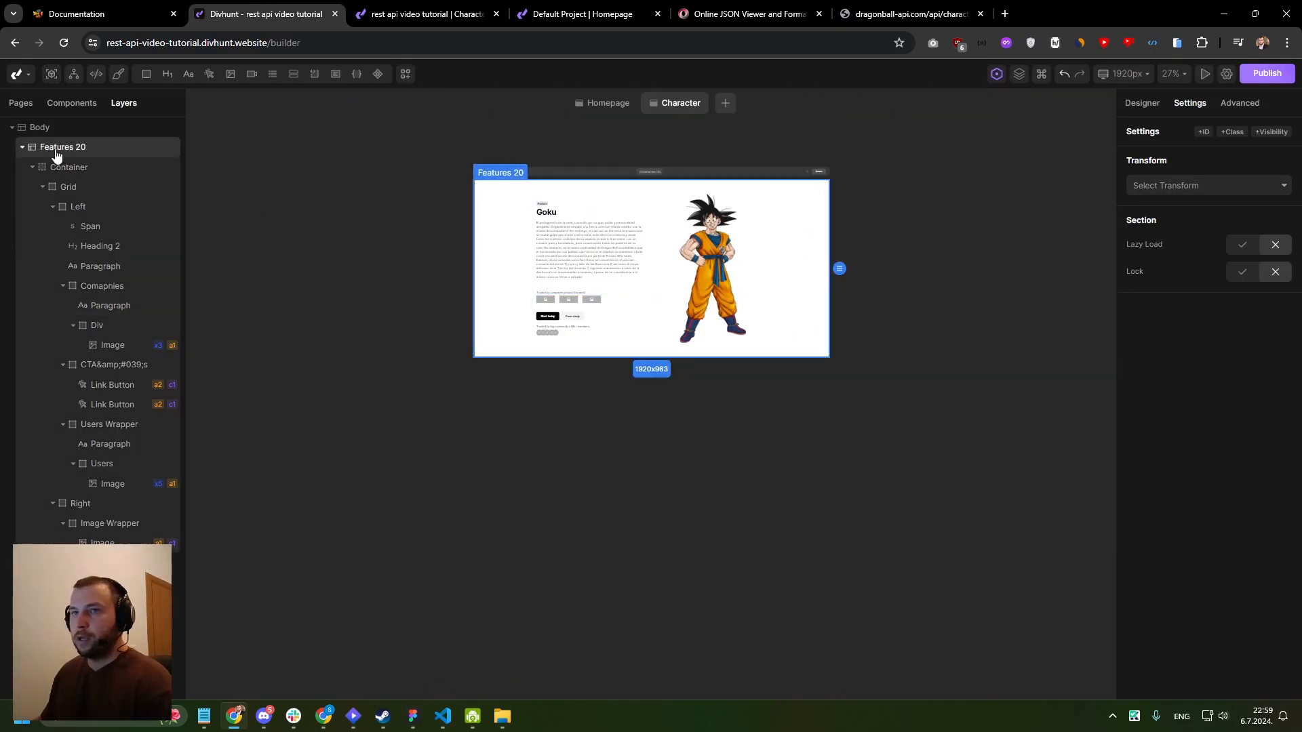
click(40, 128)
click(21, 147)
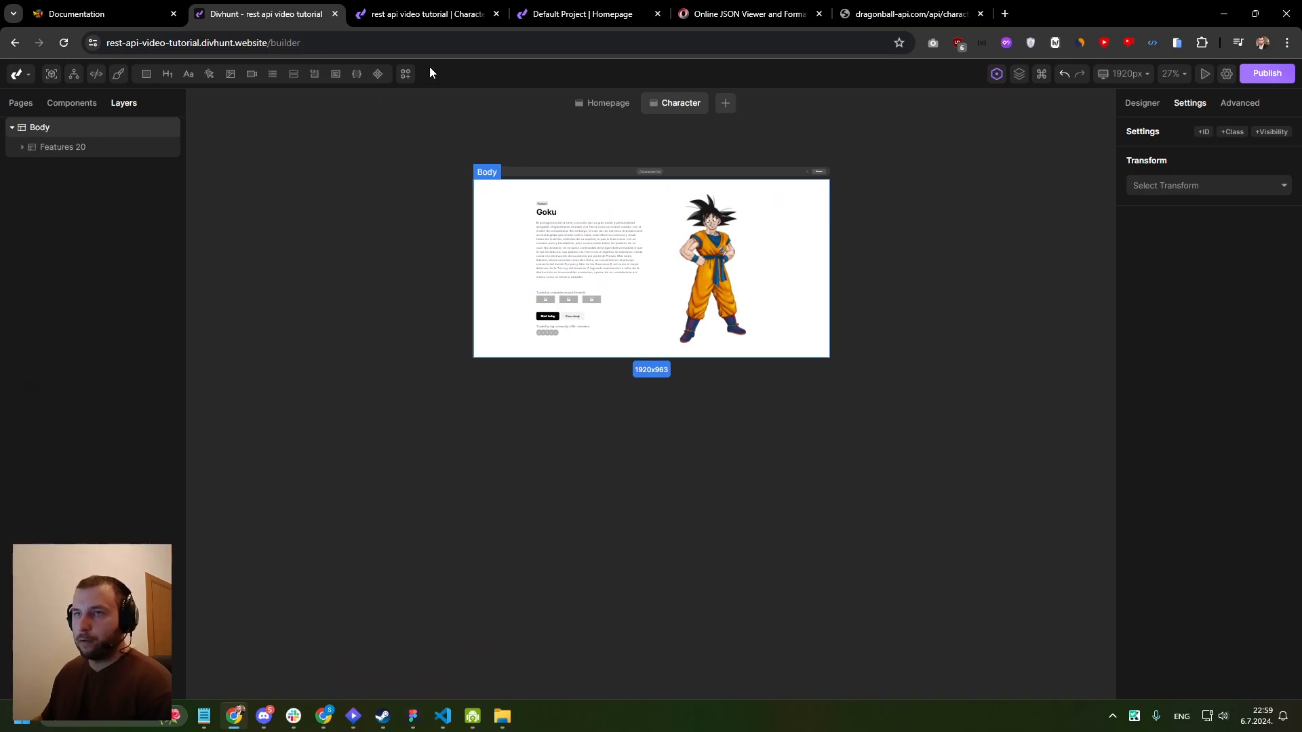
click(407, 75)
click(128, 103)
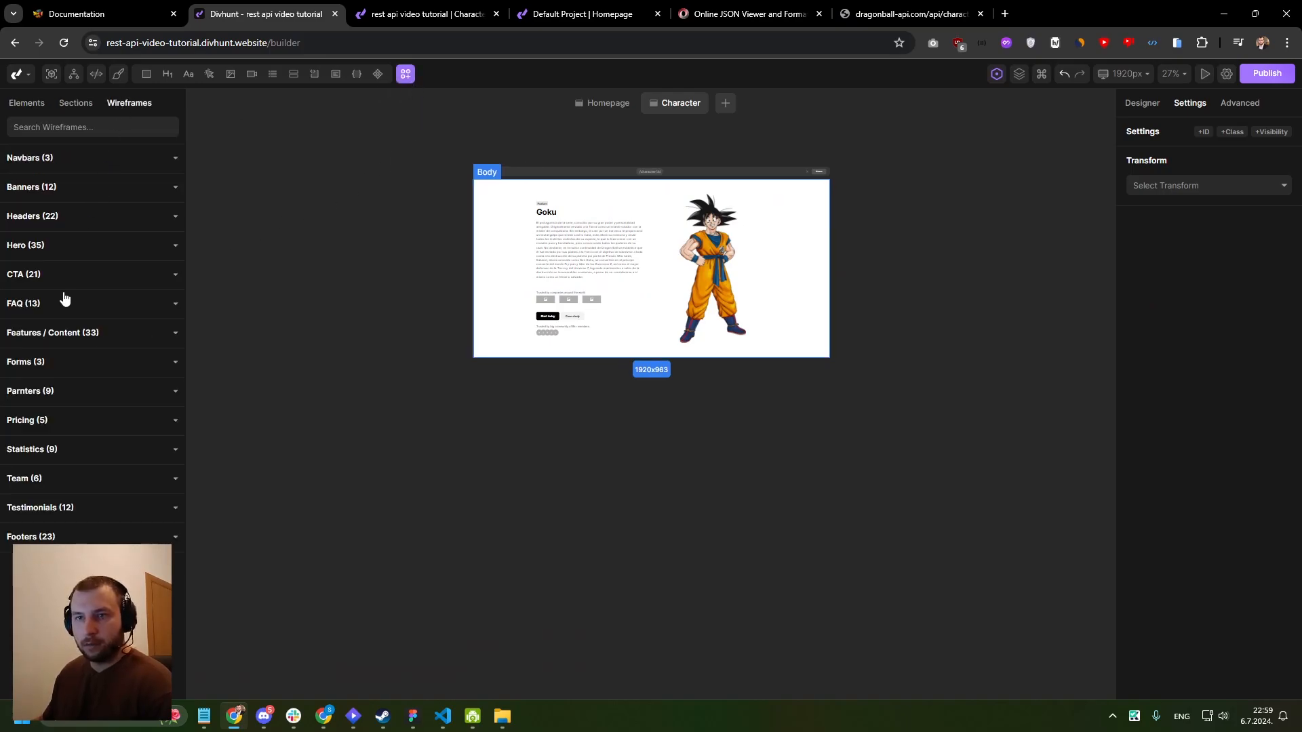
click(64, 332)
drag(88, 251, 558, 349)
scroll(588, 362, down, 4)
scroll(587, 362, up, 4)
scroll(587, 362, up, 5)
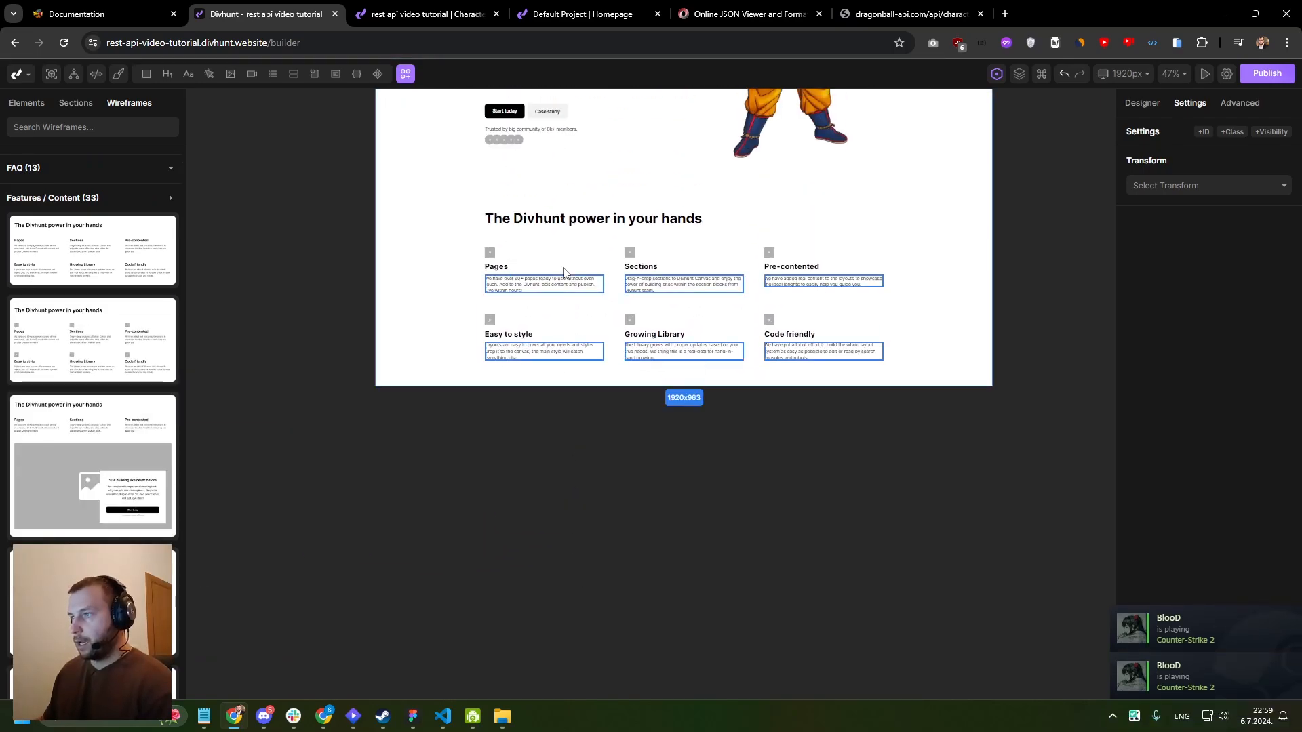
- Select the first feature card, then switch to the Online JSON Viewer and review the entries of the transformations array
click(513, 364)
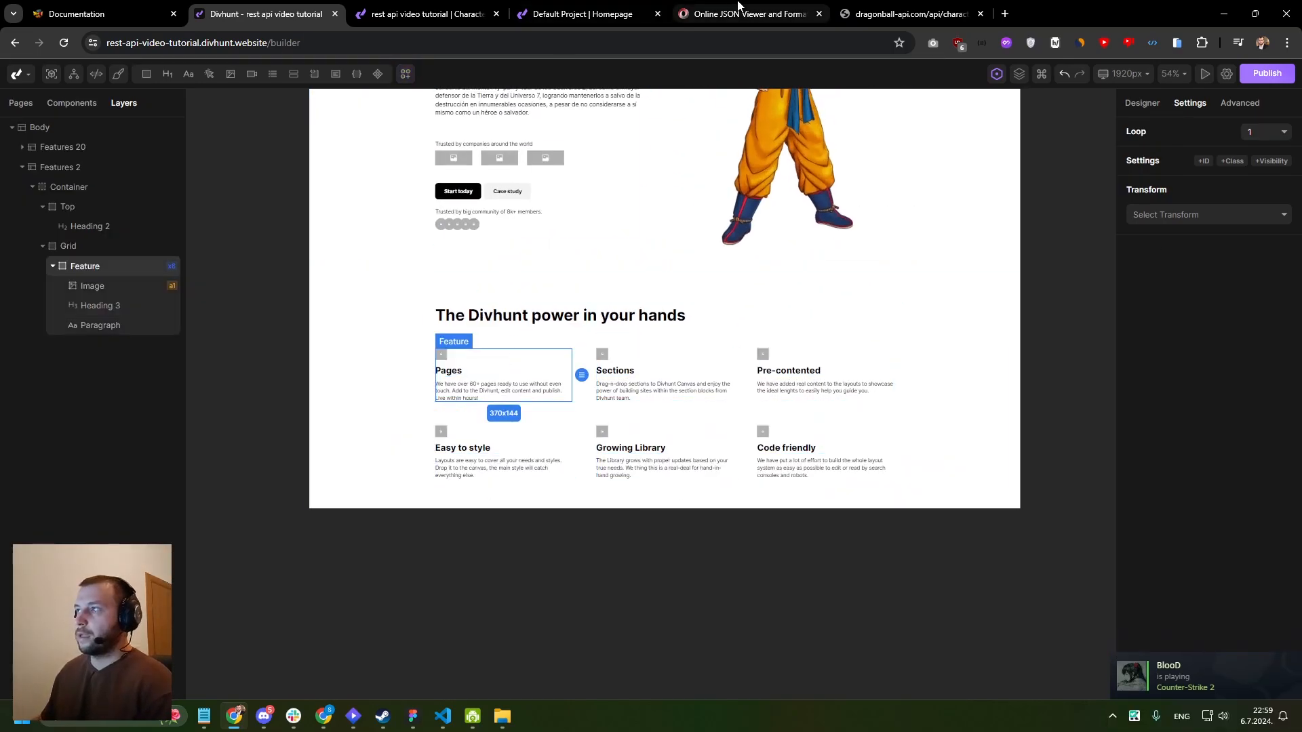
click(902, 13)
click(797, 9)
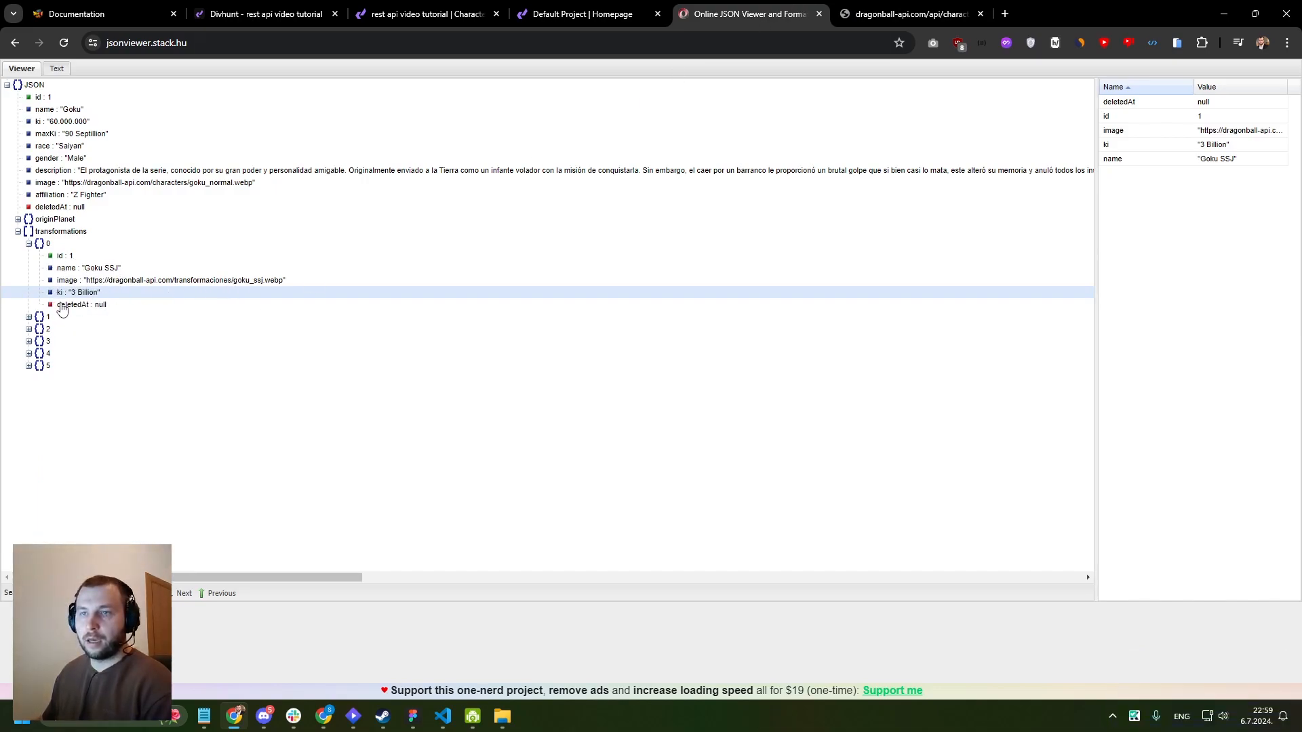
- Back in the Divhunt builder, make the Feature card iterate over page→data→transformations with the key transformation
click(210, 20)
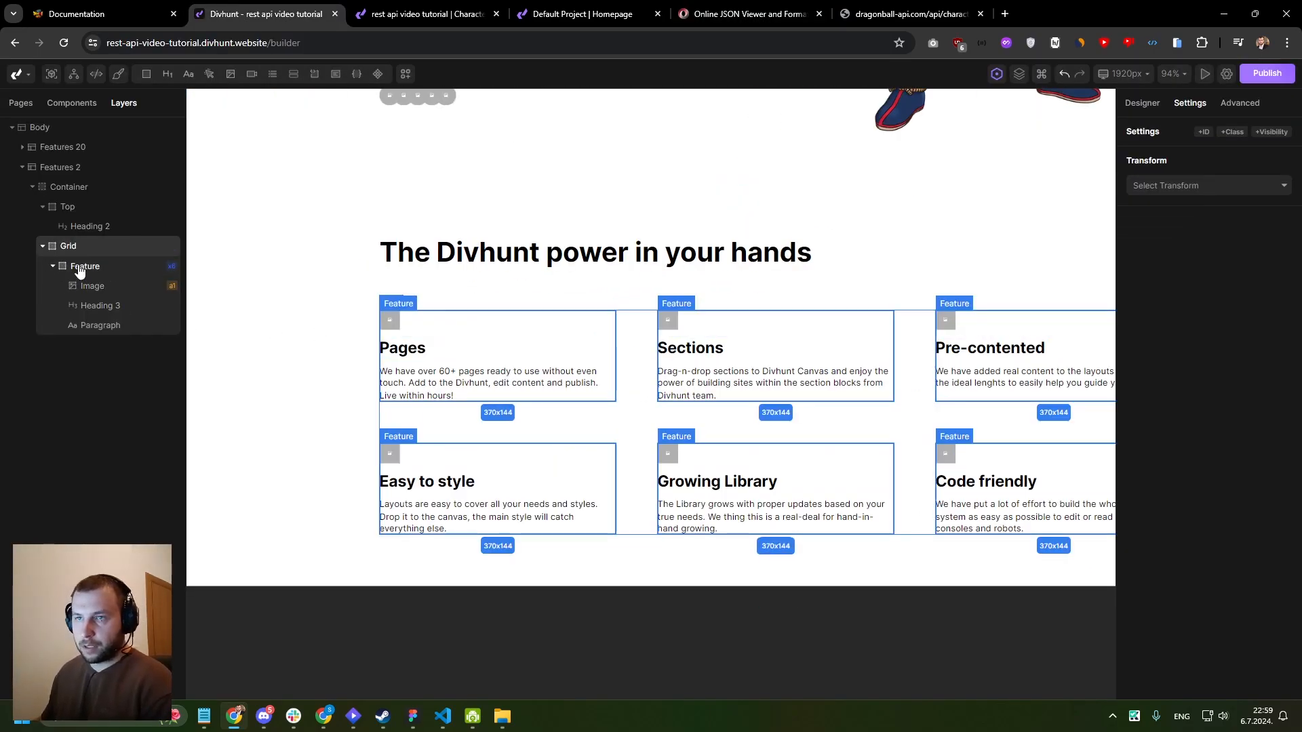
click(1229, 106)
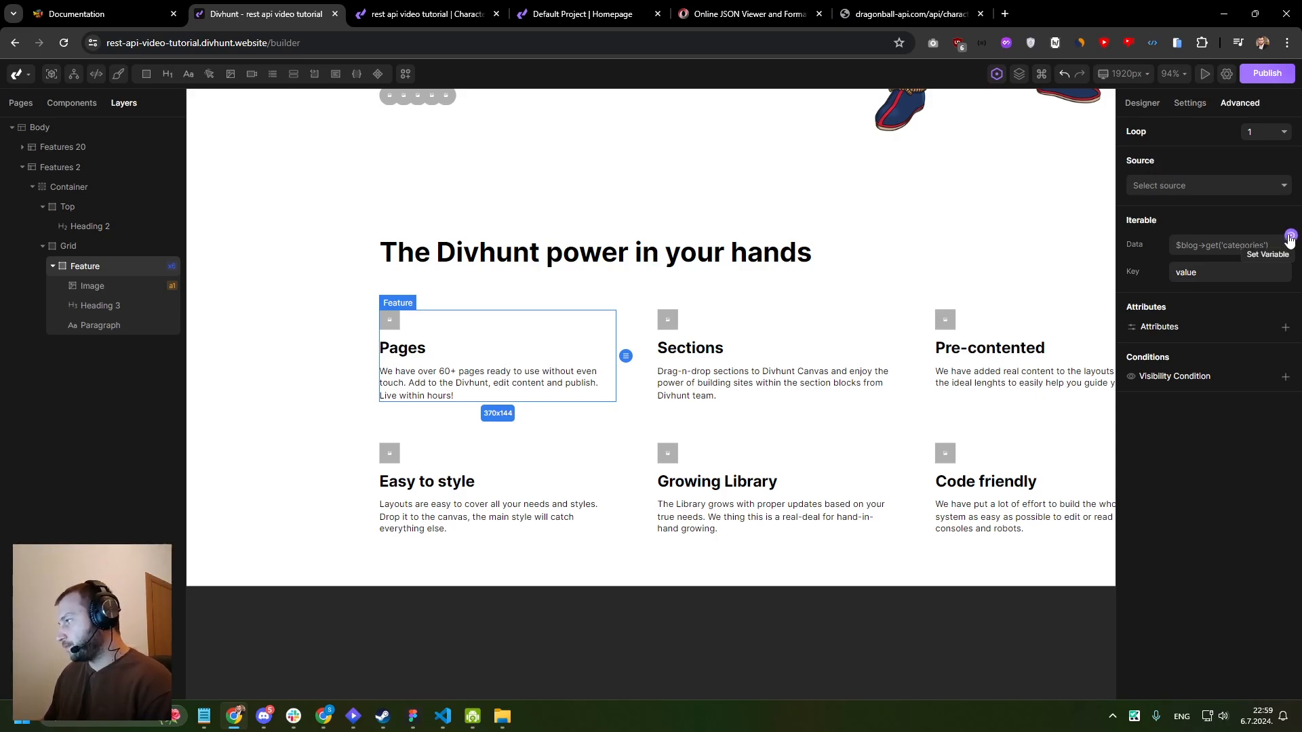
click(1231, 246)
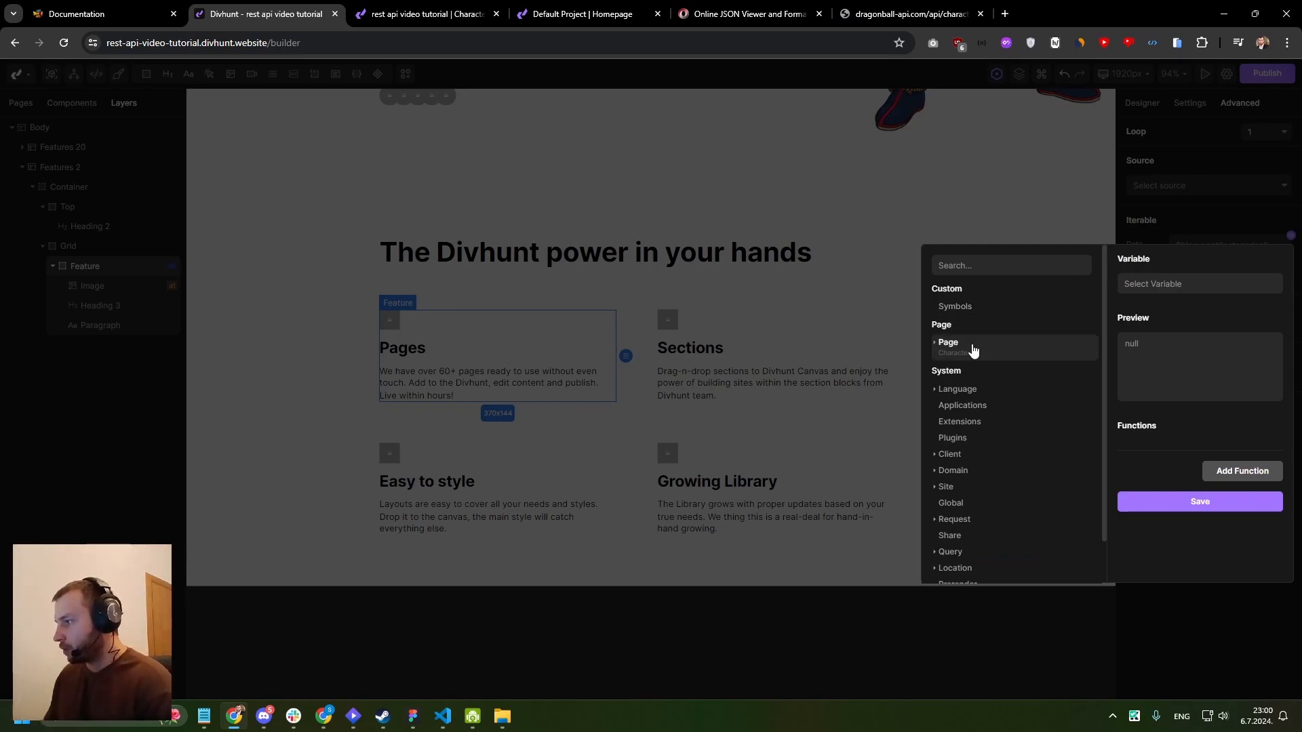
click(950, 344)
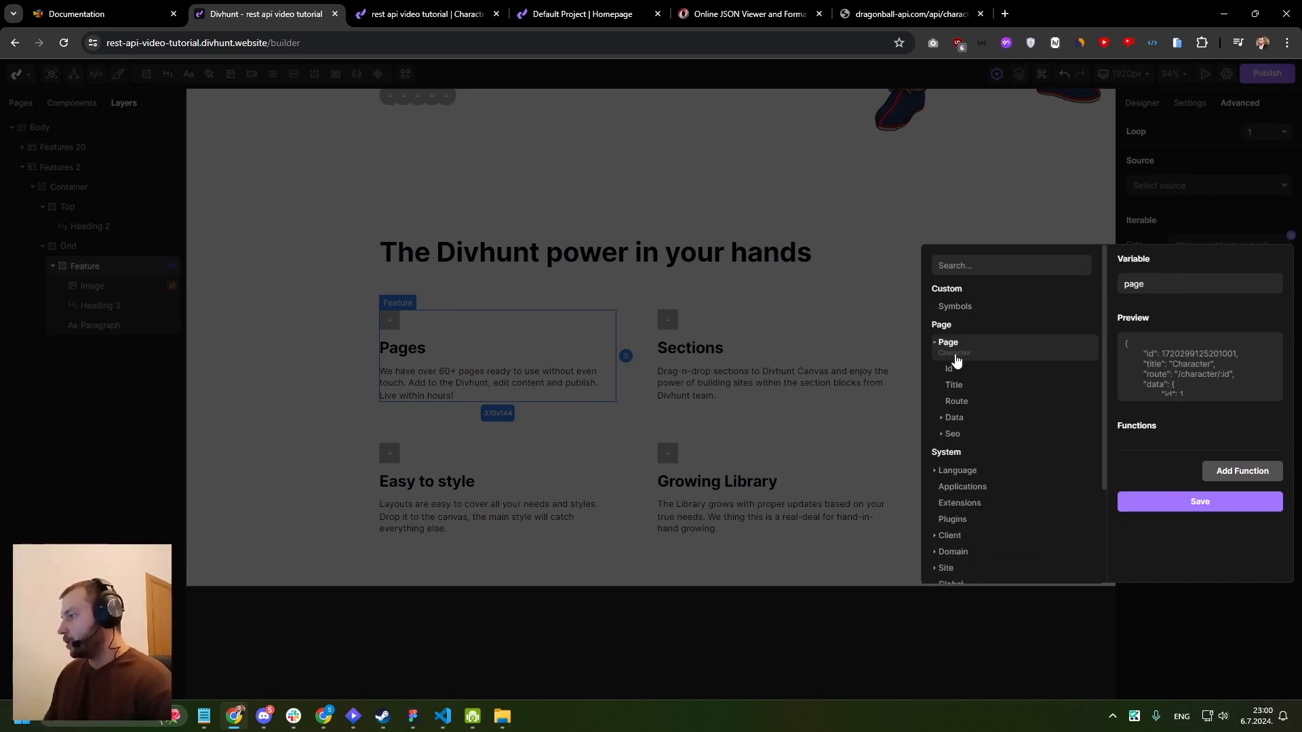
click(956, 417)
scroll(959, 384, down, 2)
click(980, 478)
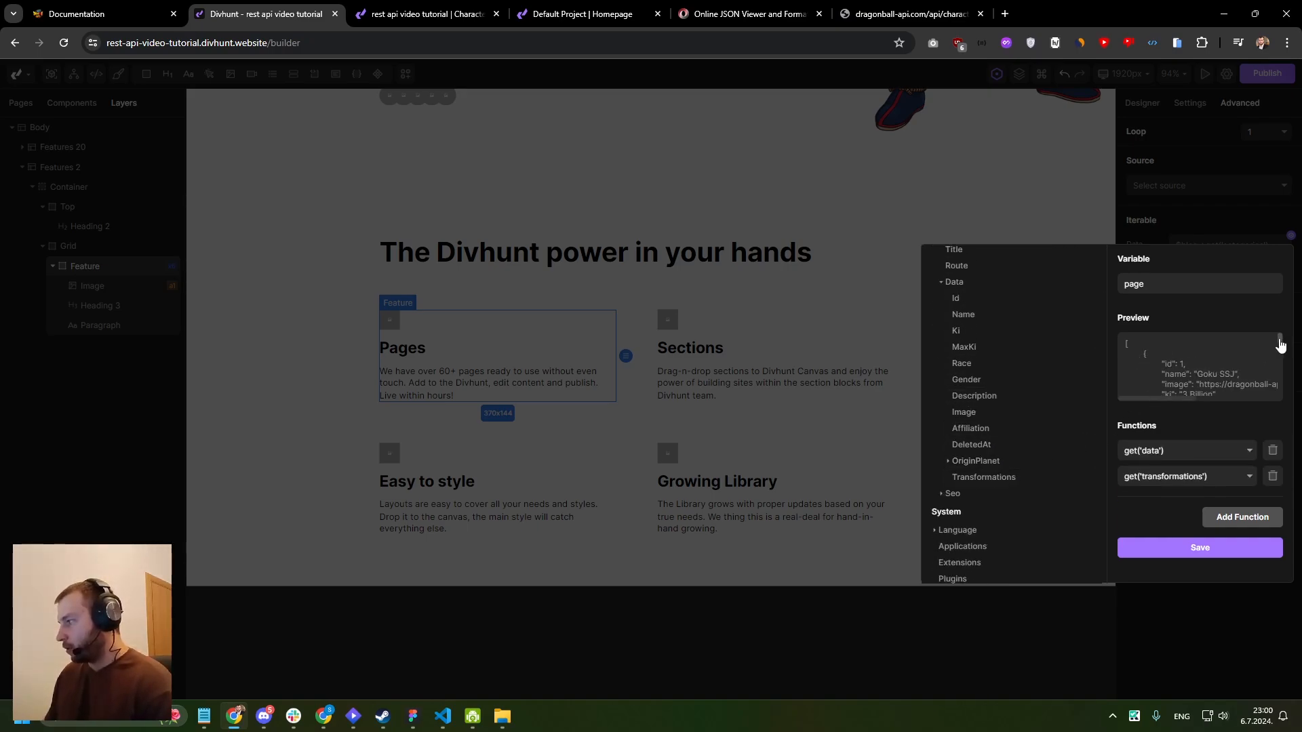
click(1140, 348)
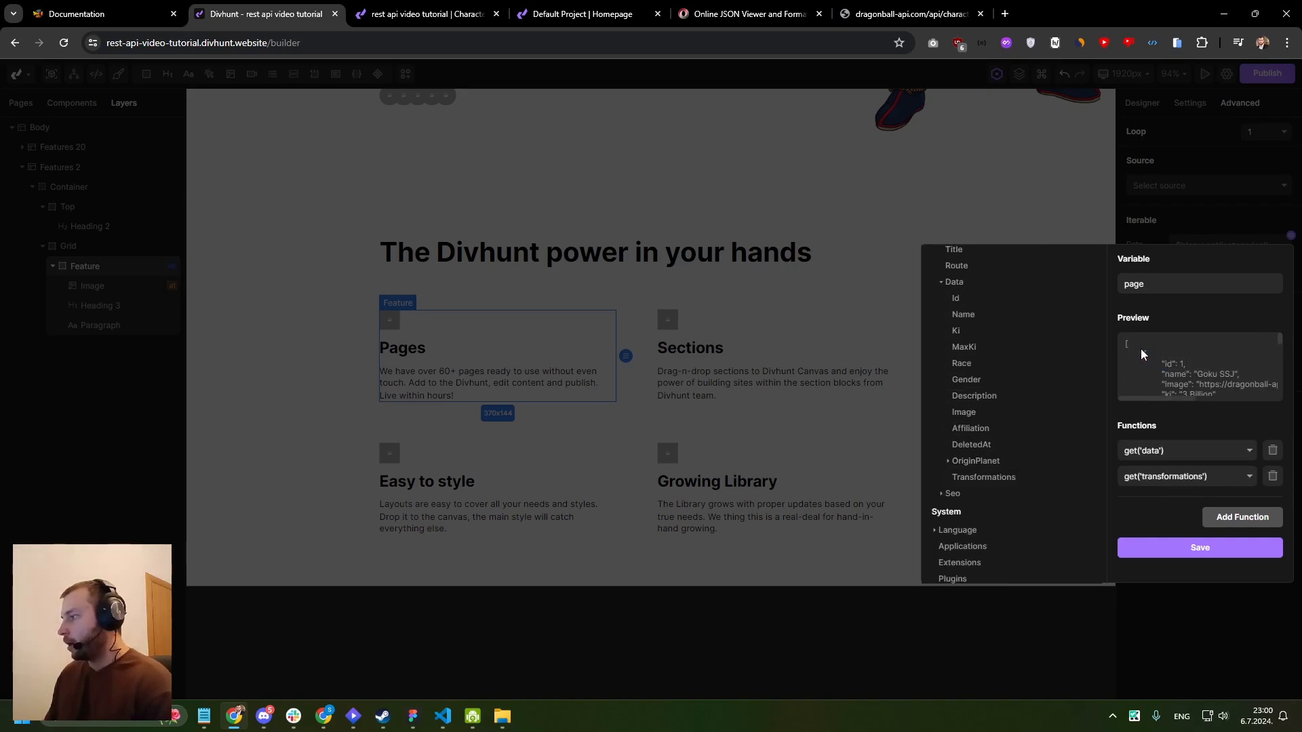
drag(1124, 341, 1148, 369)
scroll(1149, 369, down, 5)
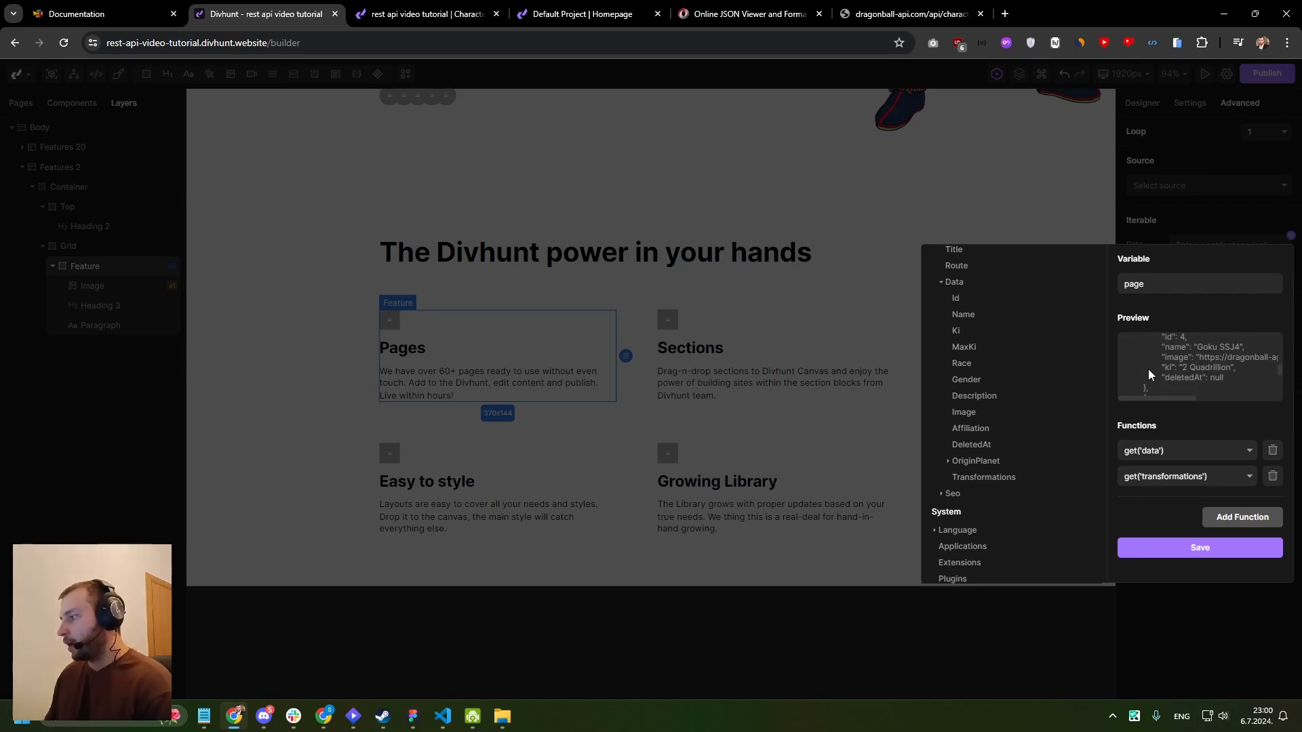
scroll(1153, 373, up, 5)
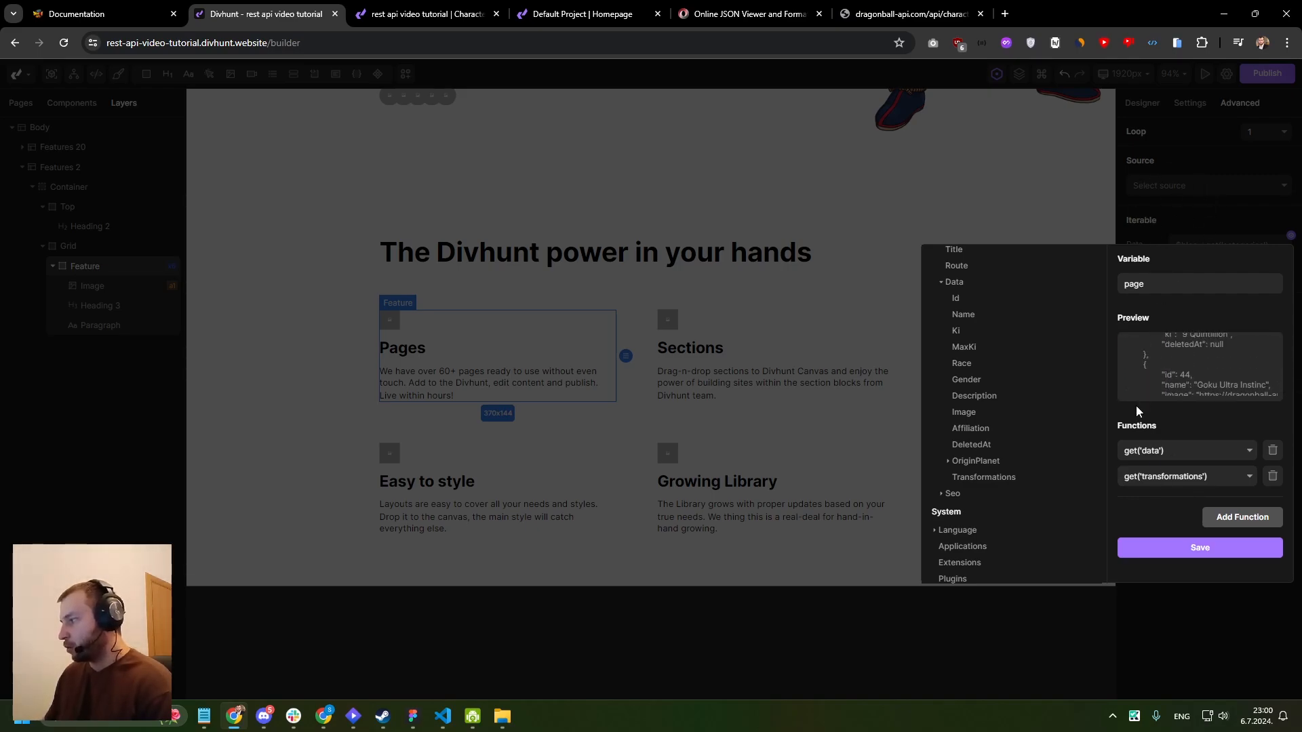
drag(1125, 343, 1167, 373)
scroll(1166, 371, down, 2)
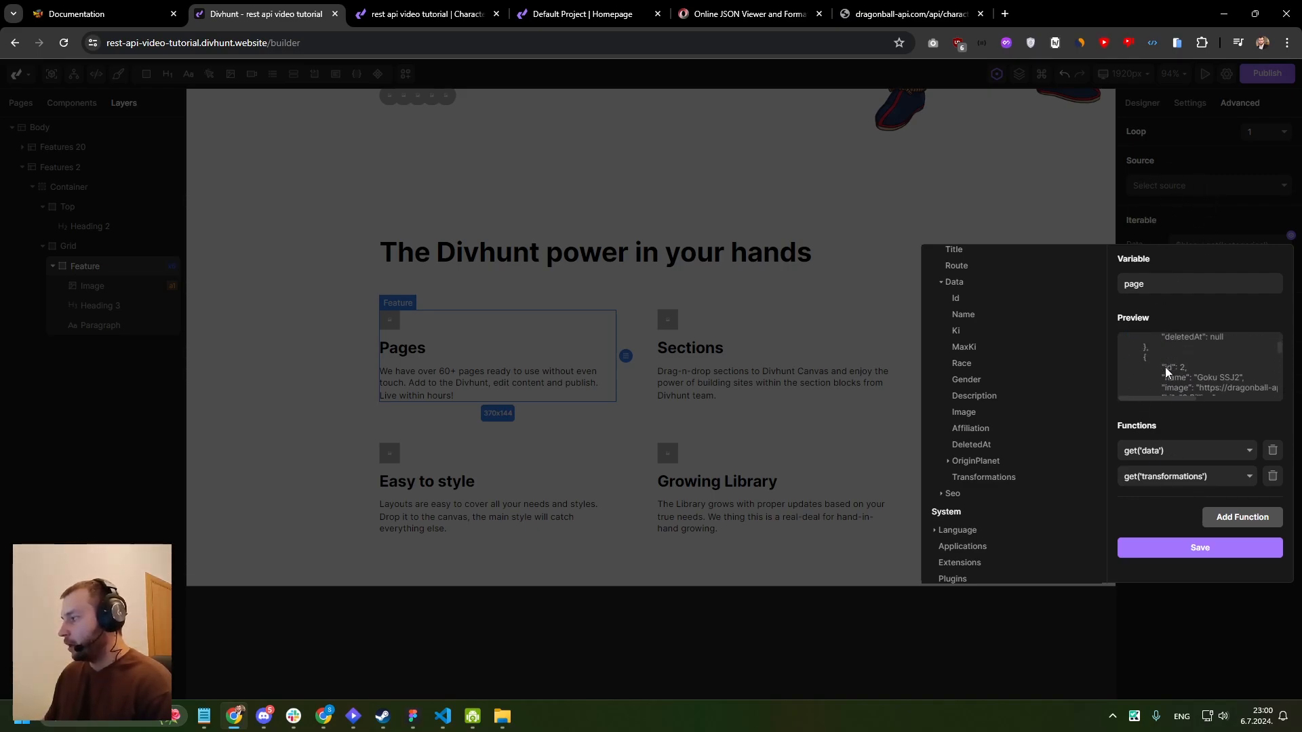
click(1184, 548)
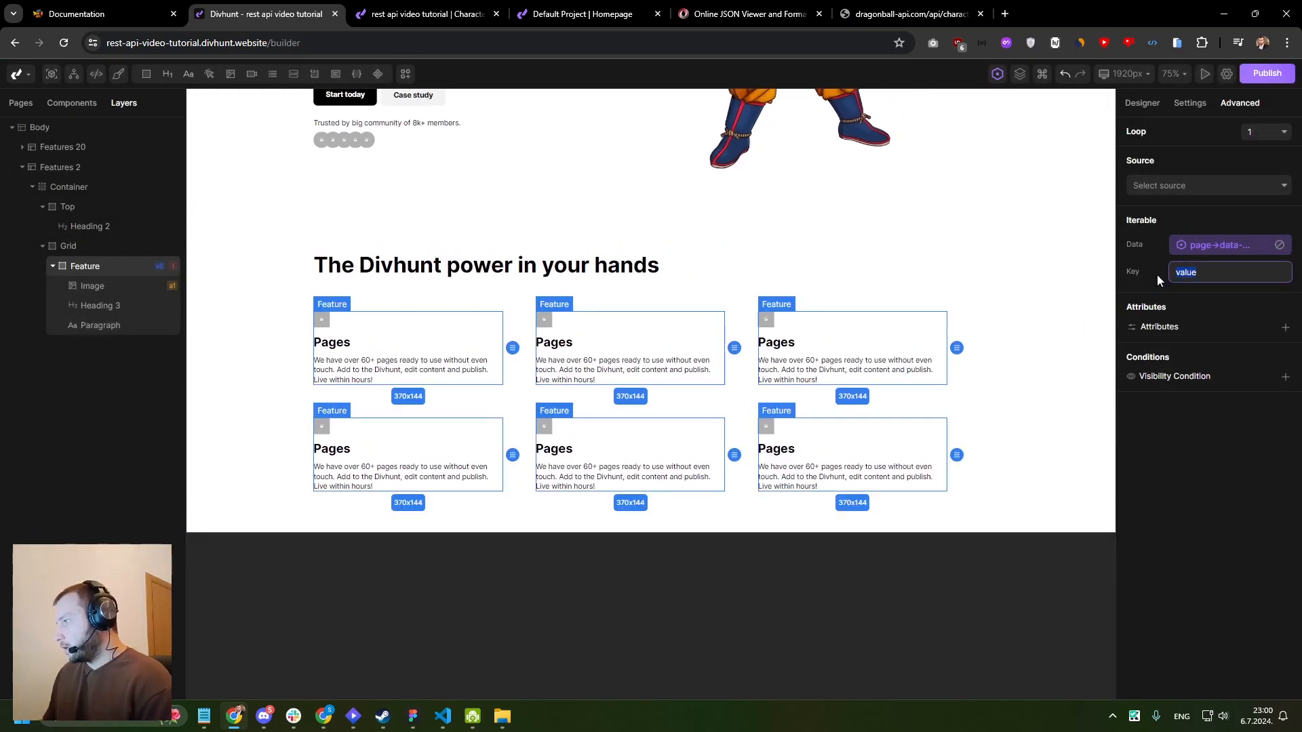
double_click(1200, 272)
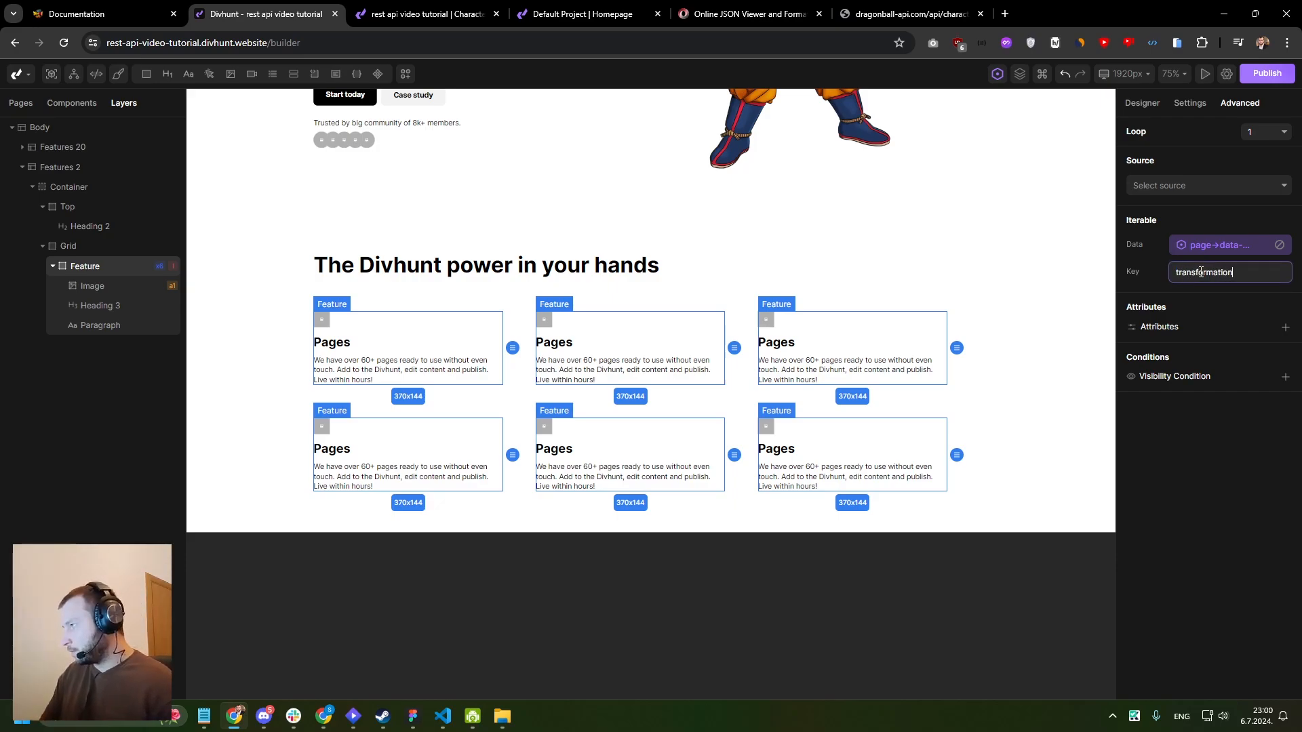
click(1146, 270)
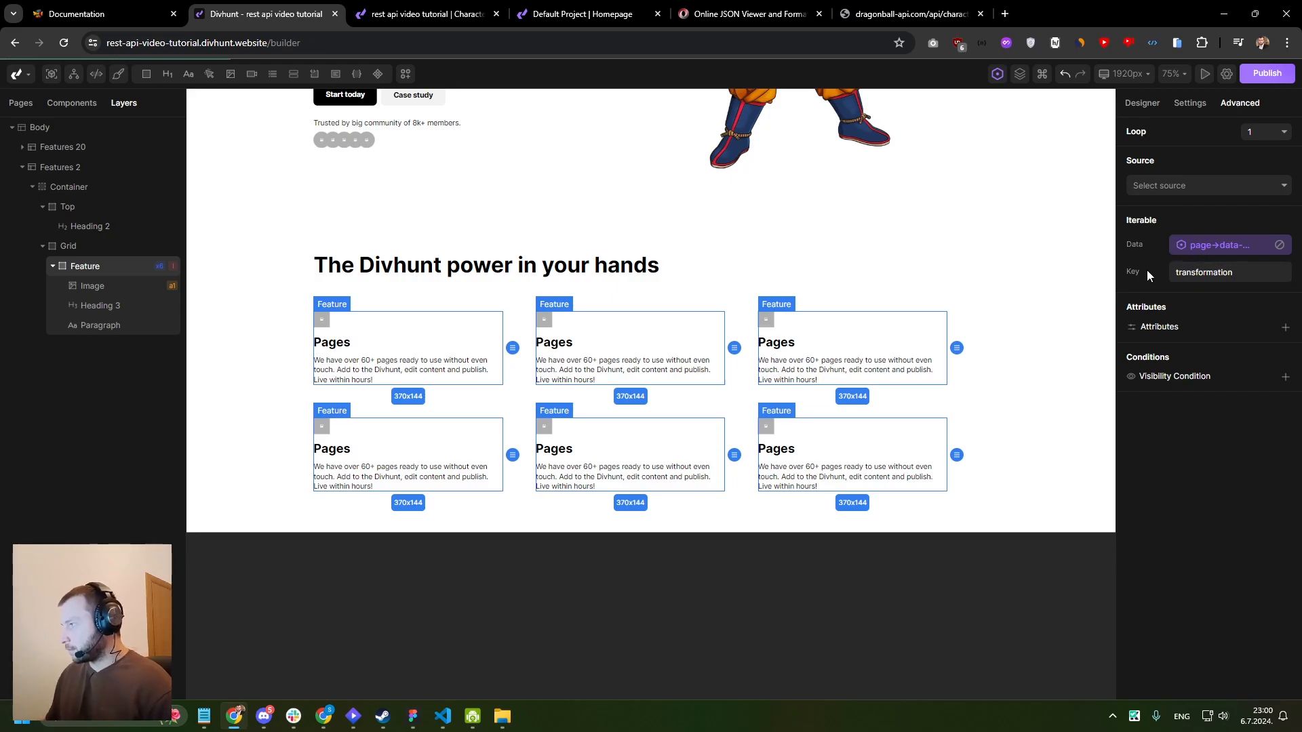
- Bind the content of the Feature card's heading to transformation→name
click(332, 348)
scroll(339, 349, up, 4)
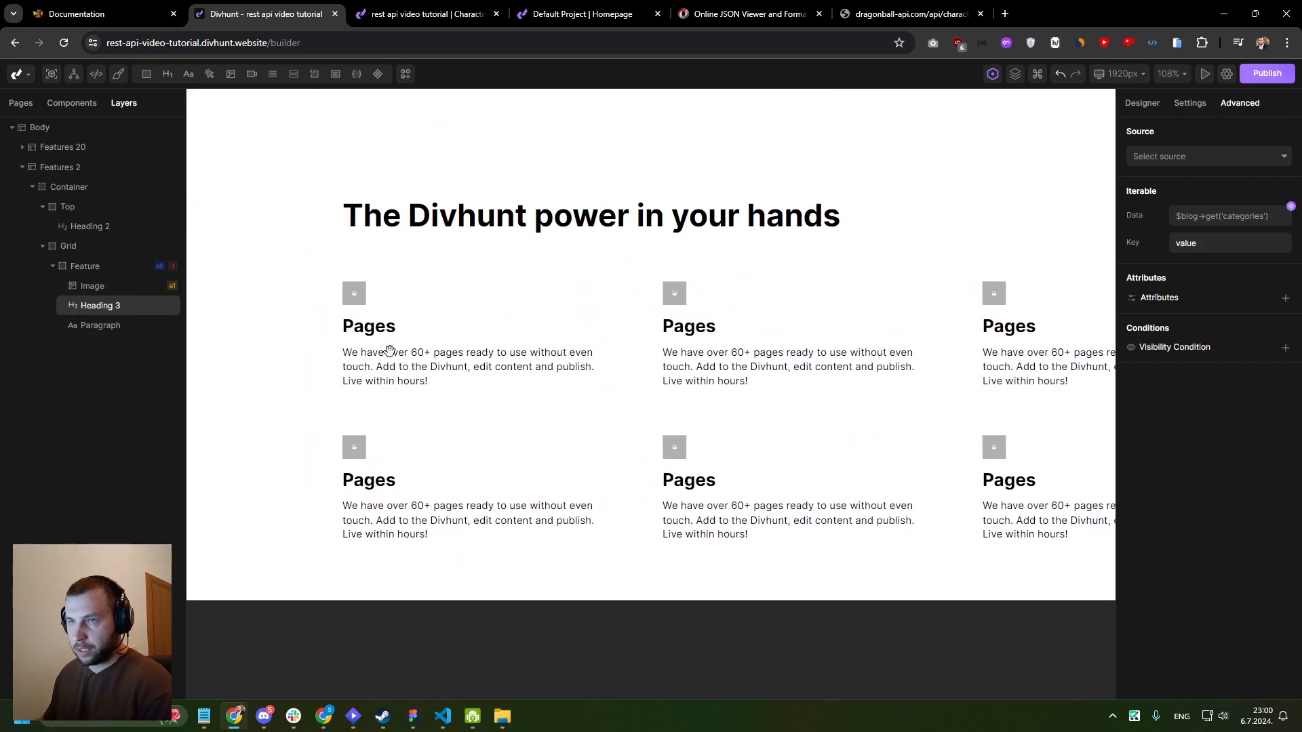
click(1188, 104)
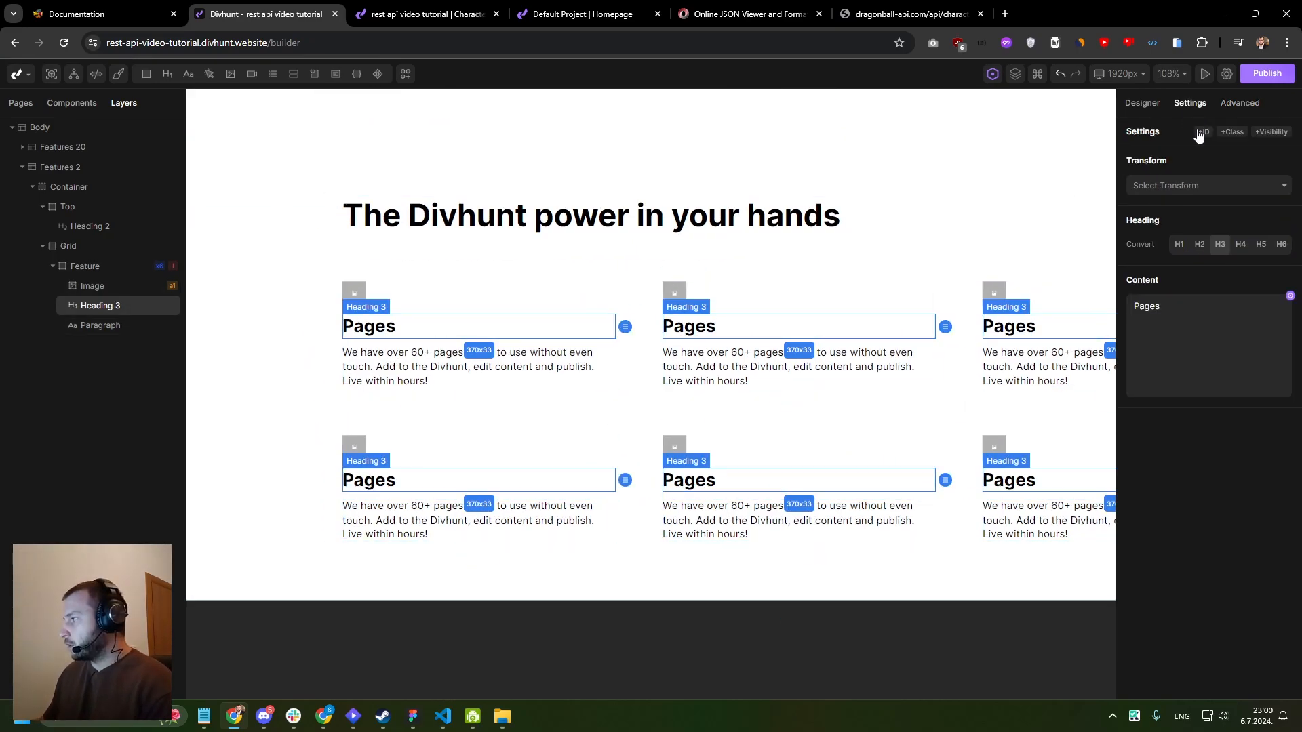
click(1289, 296)
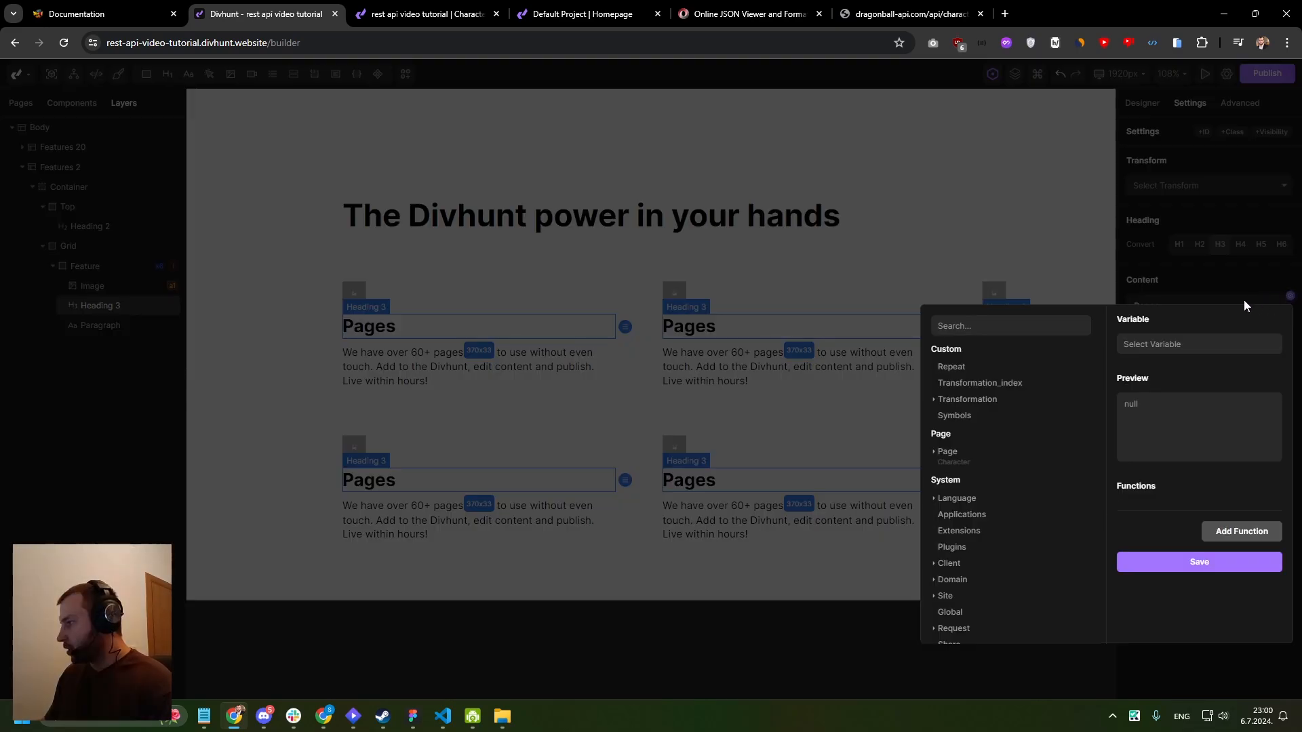
click(978, 404)
scroll(990, 360, down, 1)
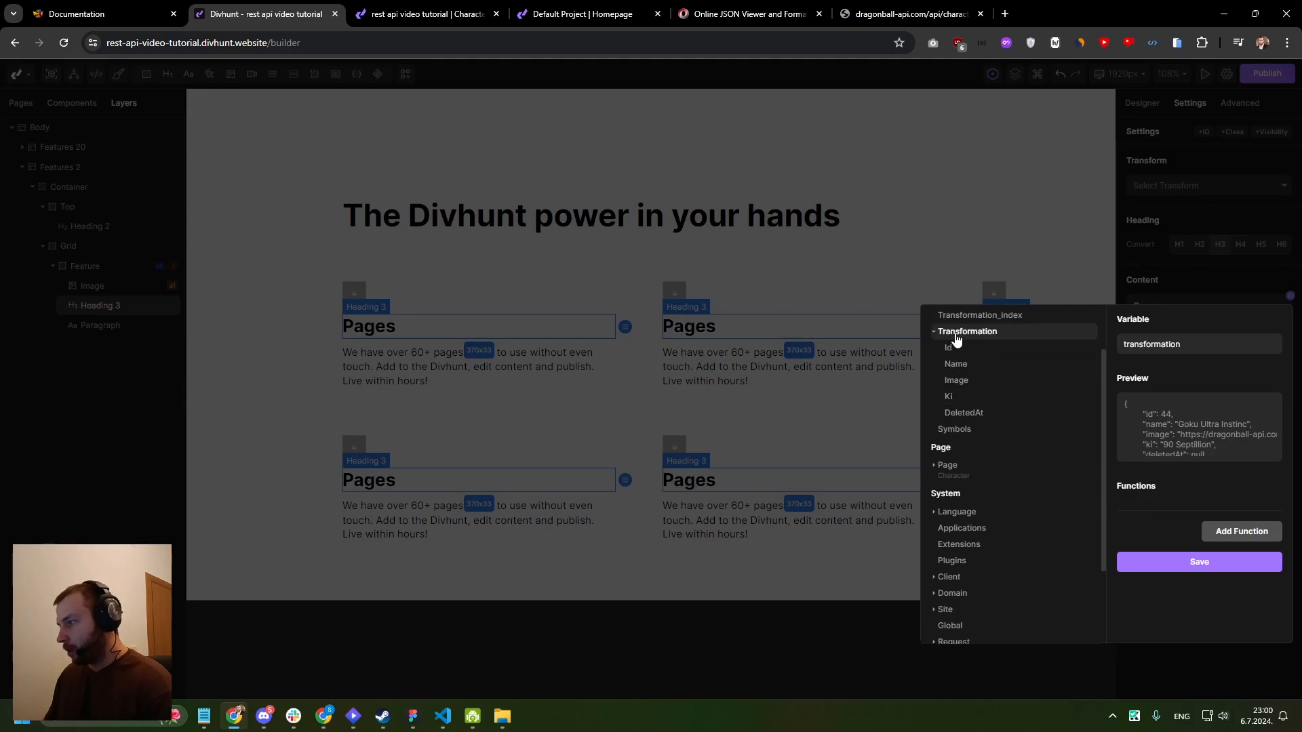
click(960, 367)
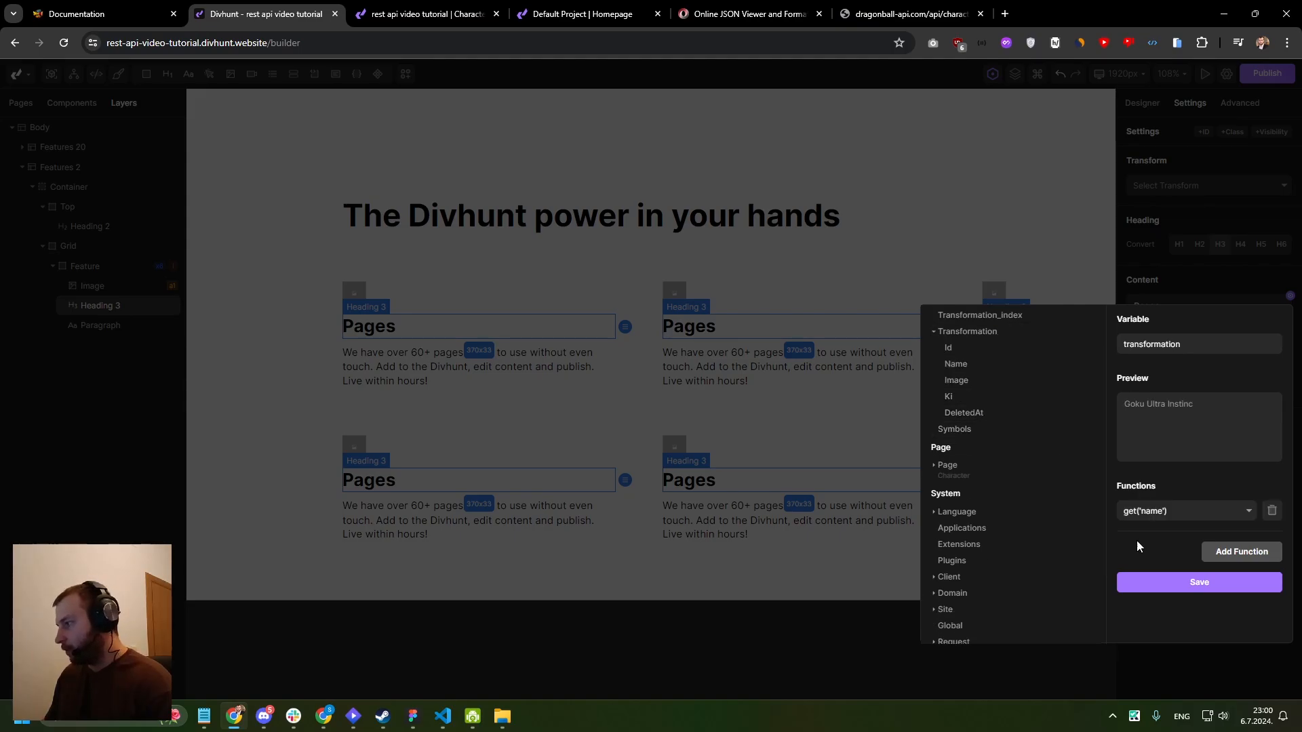
click(1159, 585)
scroll(751, 248, down, 2)
drag(751, 248, 618, 239)
scroll(609, 251, down, 2)
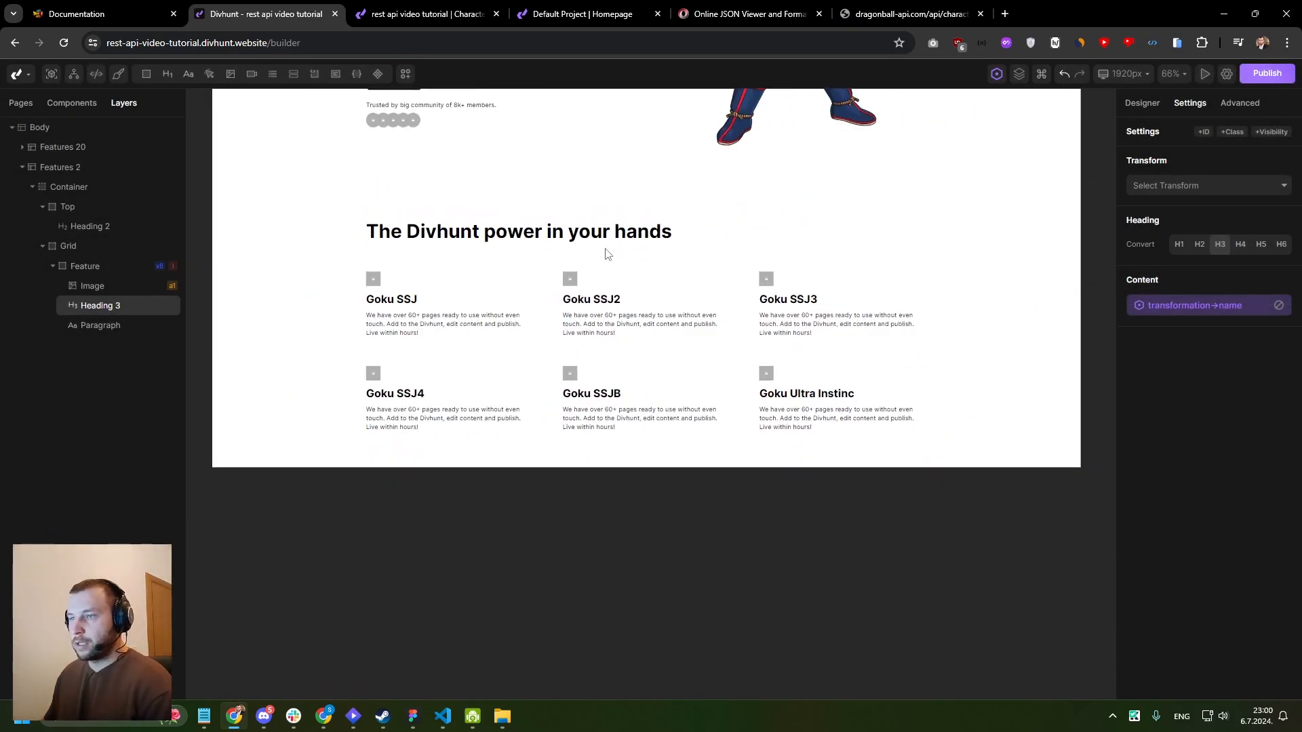
- Bind the source of the image in the Feature card to transformation→image
click(375, 293)
click(1290, 235)
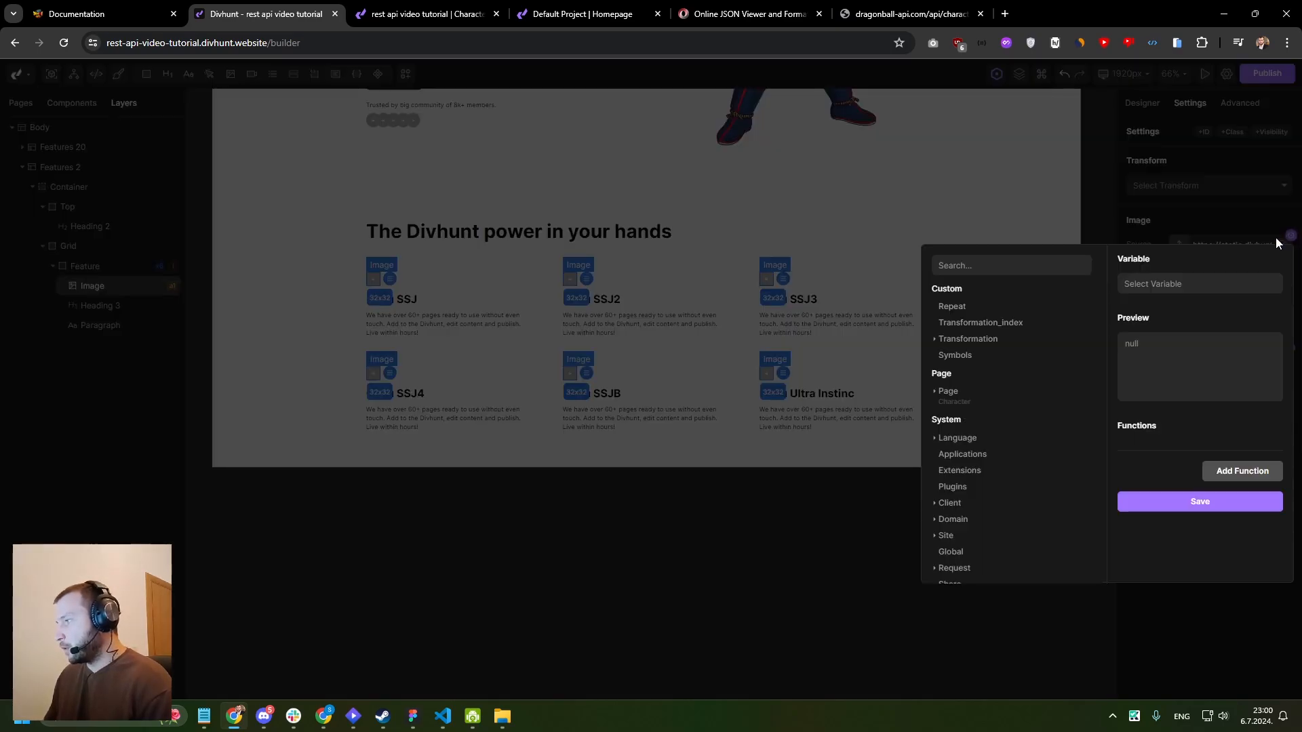
click(946, 339)
click(966, 388)
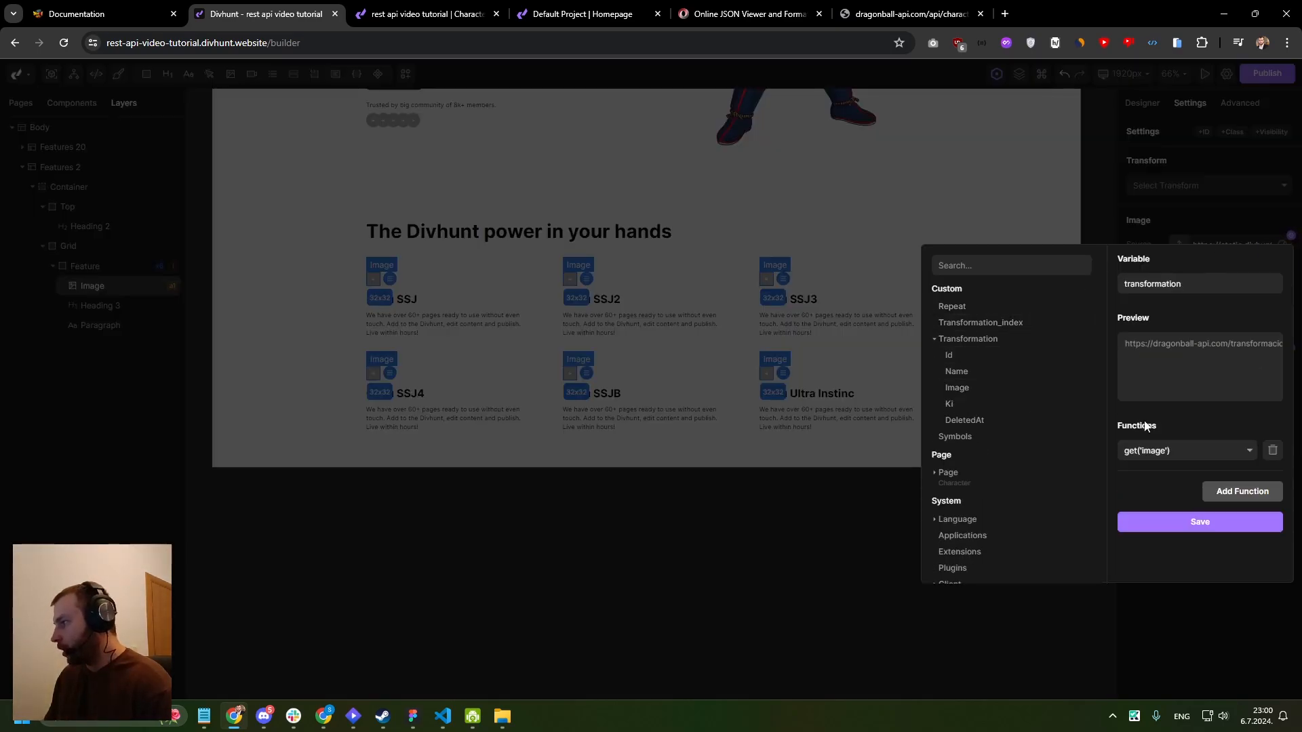
click(1196, 522)
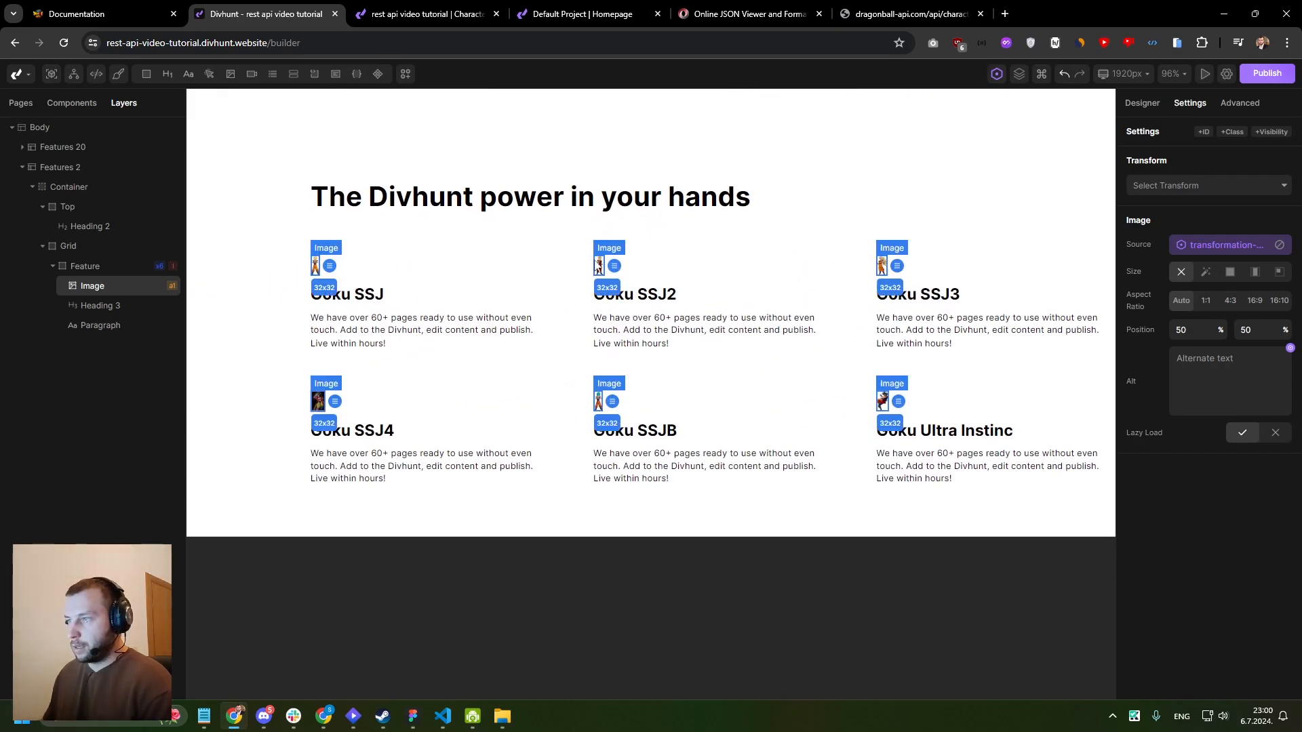
- Increase the height of the images in the Feature cards to enlarge the transformation pictures
click(1142, 102)
click(1264, 366)
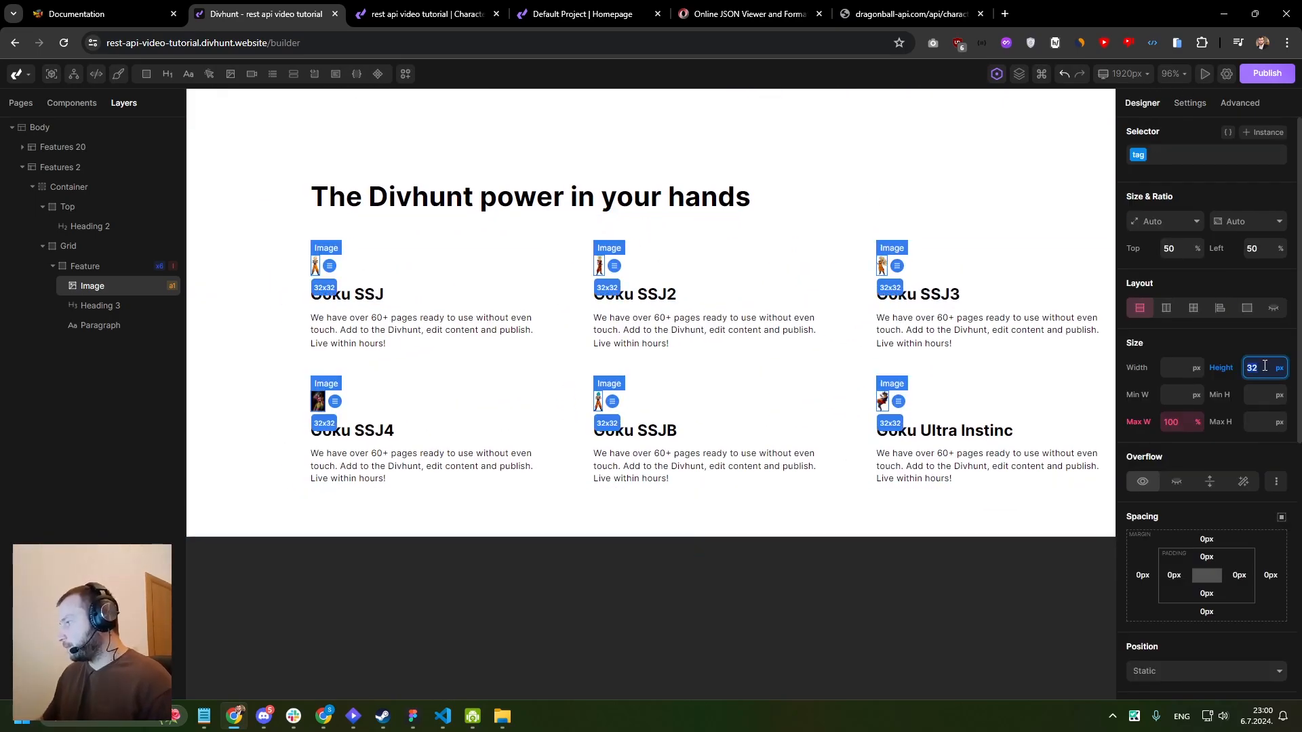
text(50)
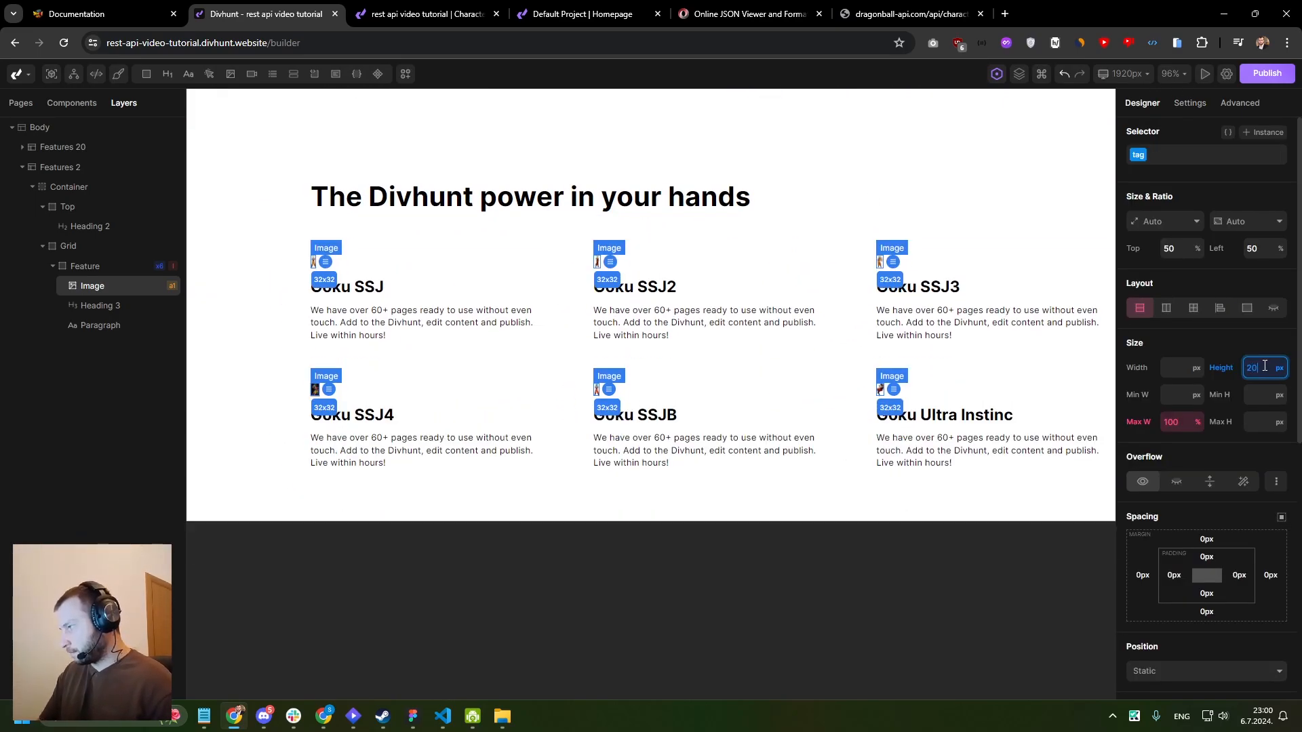
click(828, 175)
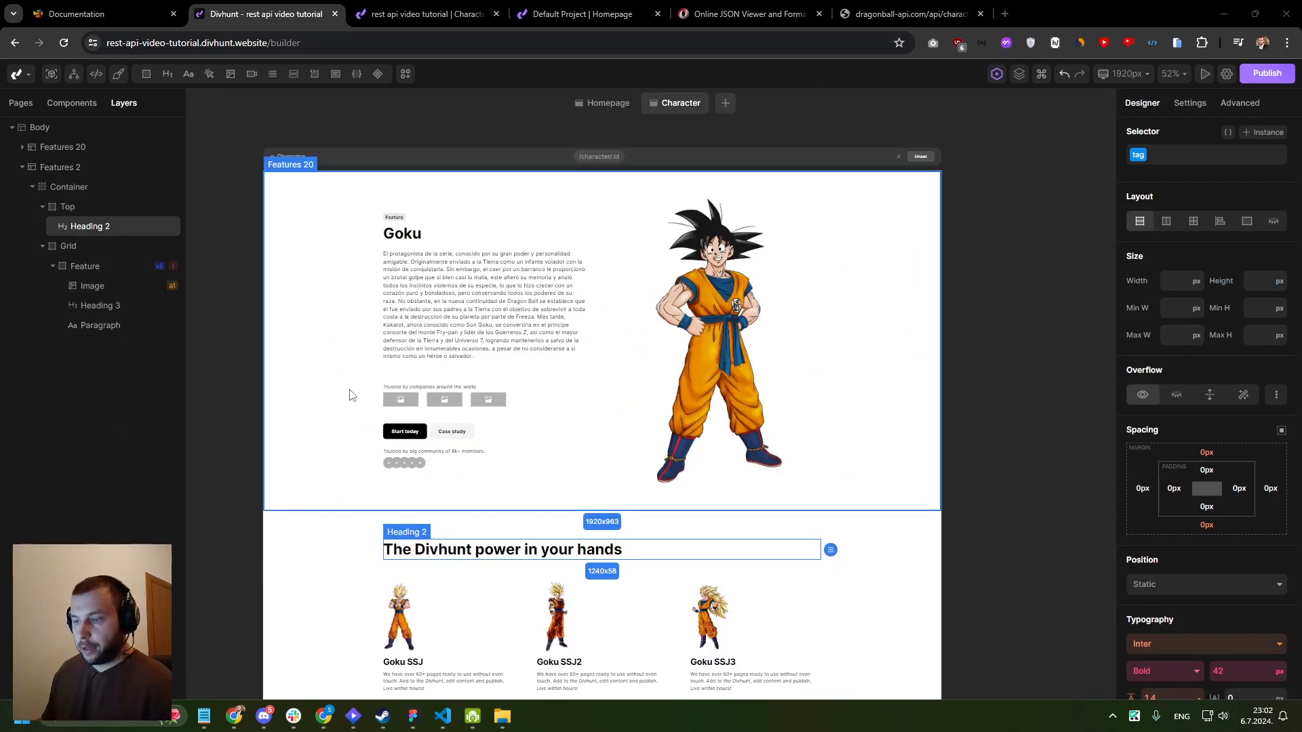
- Replace the heading text above the feature grid with Transformations and save it
scroll(351, 386, down, 3)
ctrl+scroll(451, 326, up, 3)
ctrl+scroll(451, 321, down, 3)
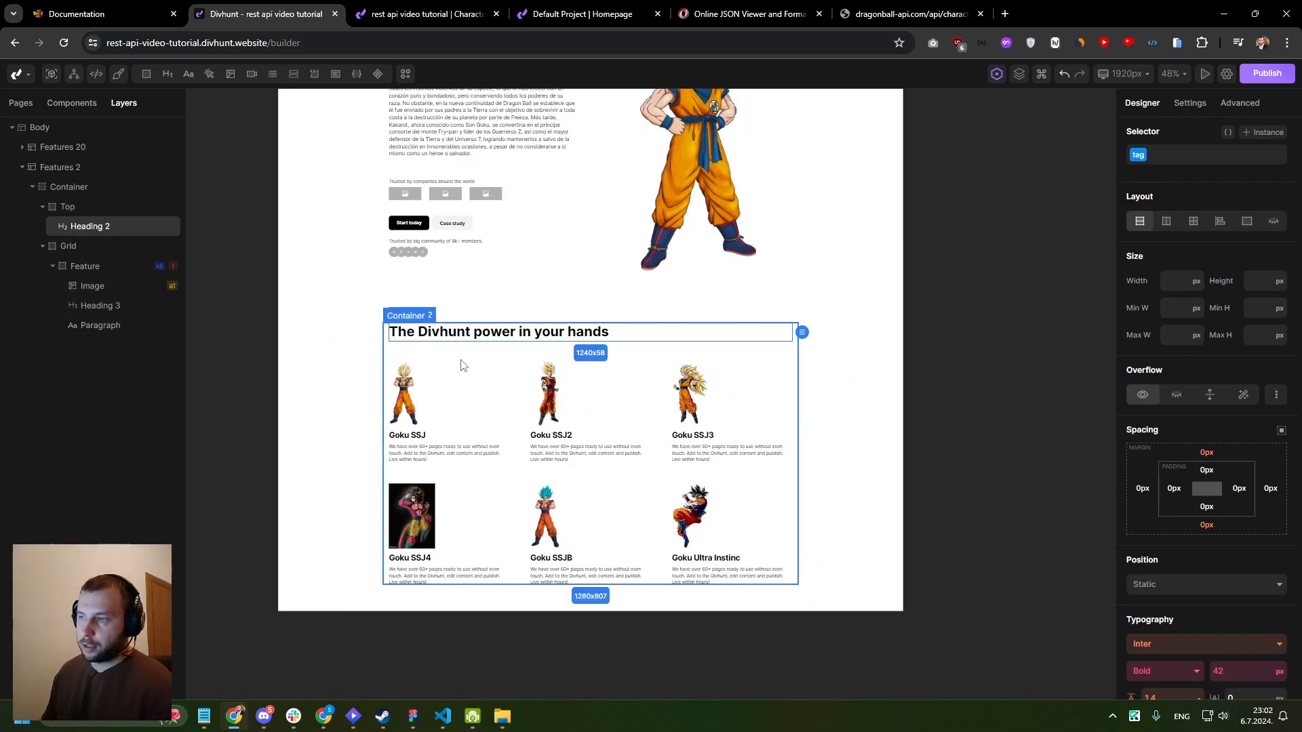
double_click(523, 336)
text(Transf)
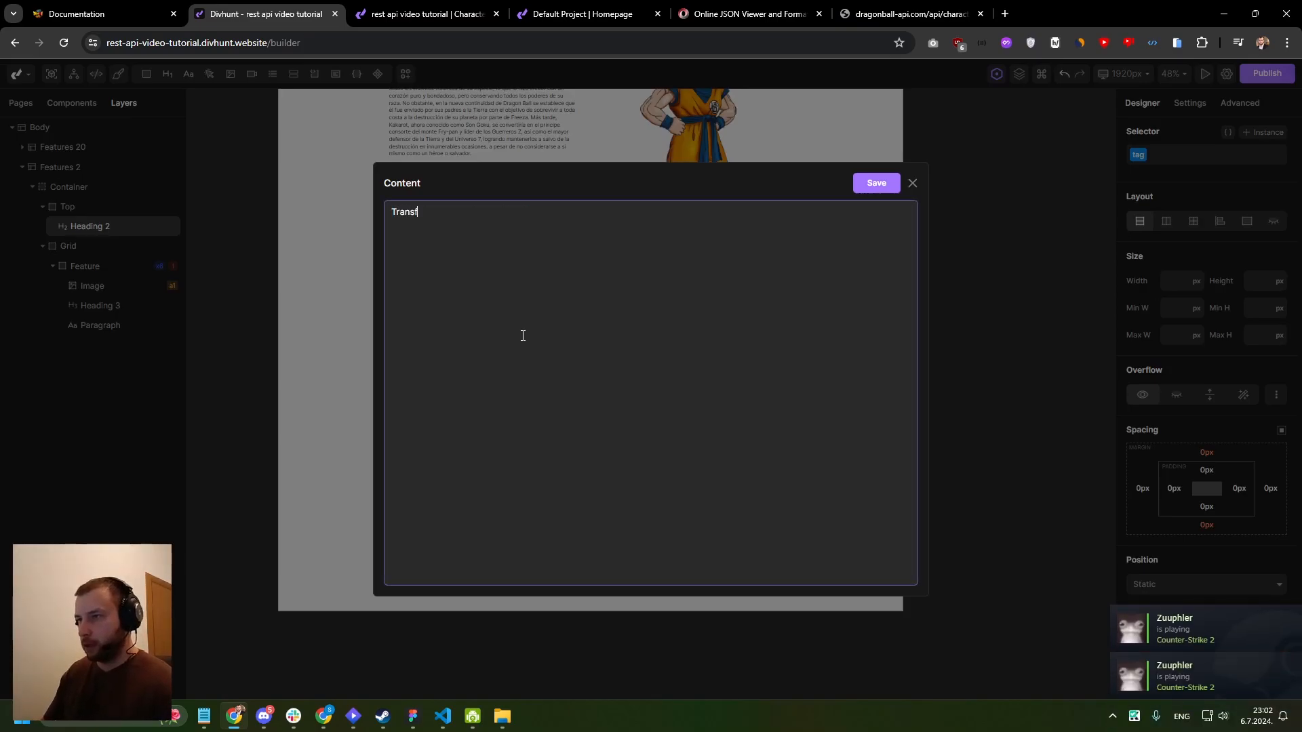
text(ormations)
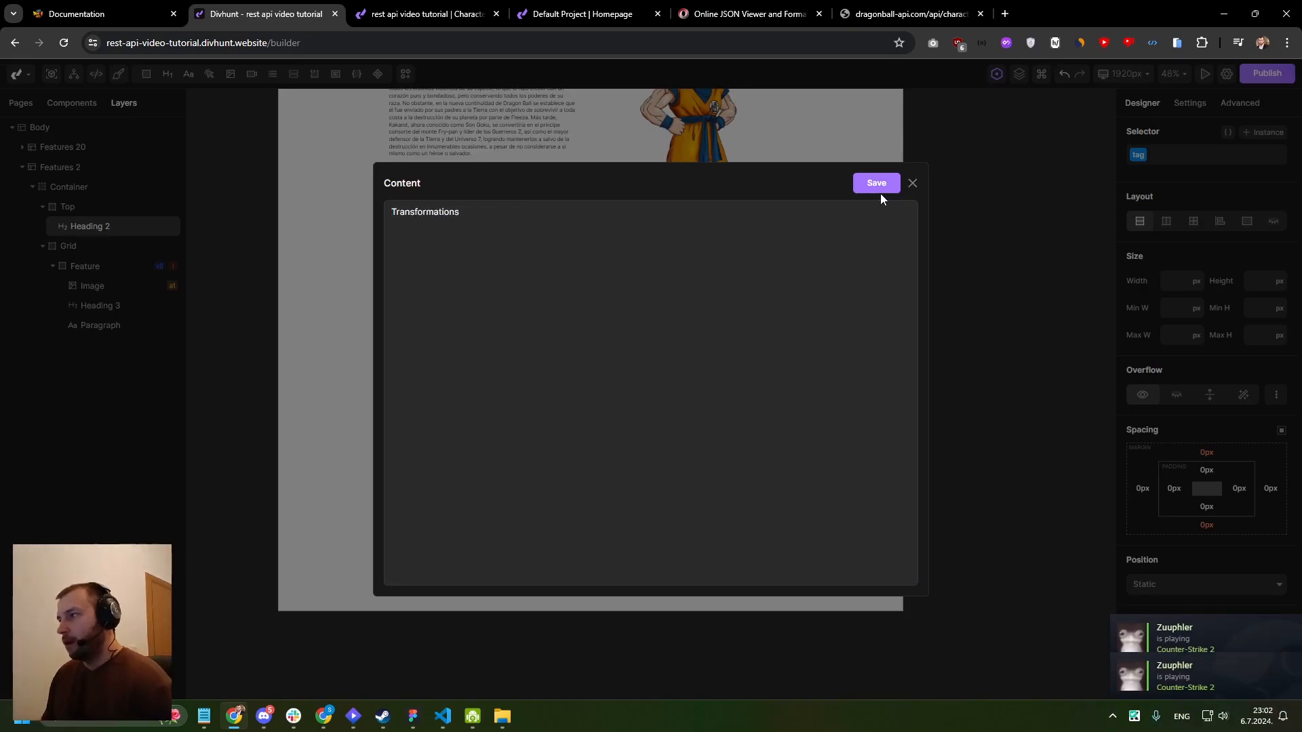
click(878, 187)
scroll(515, 339, up, 1)
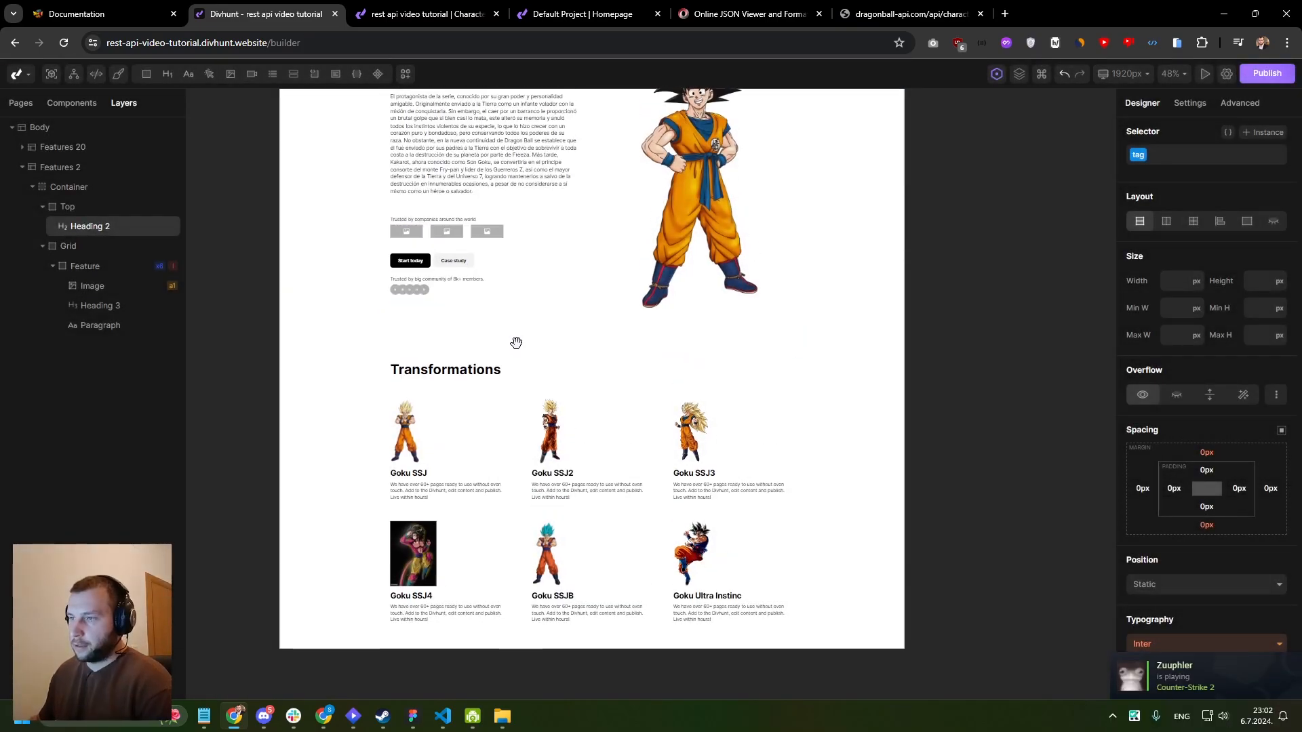
- Delete the company logos block, the call-to-action buttons, the community text and the avatars beneath the character description
right_click(513, 226)
click(528, 402)
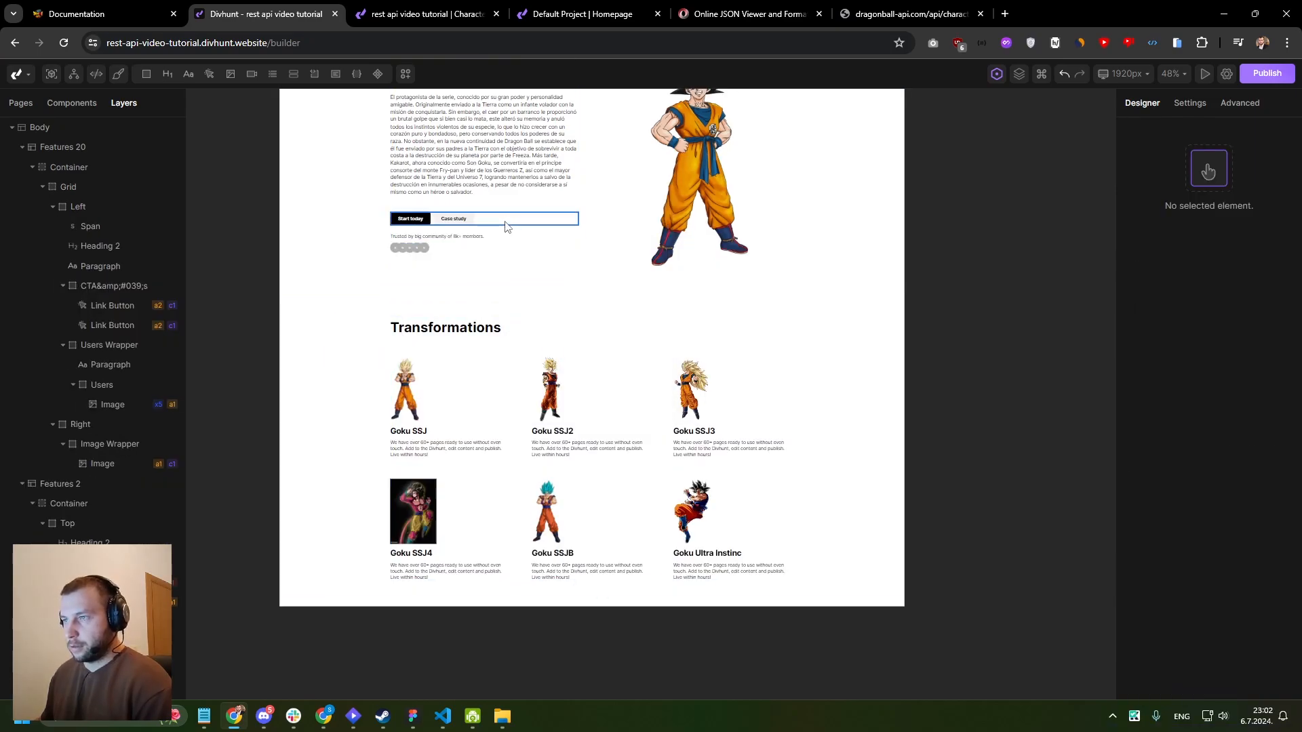
right_click(507, 221)
click(529, 399)
right_click(509, 209)
click(532, 386)
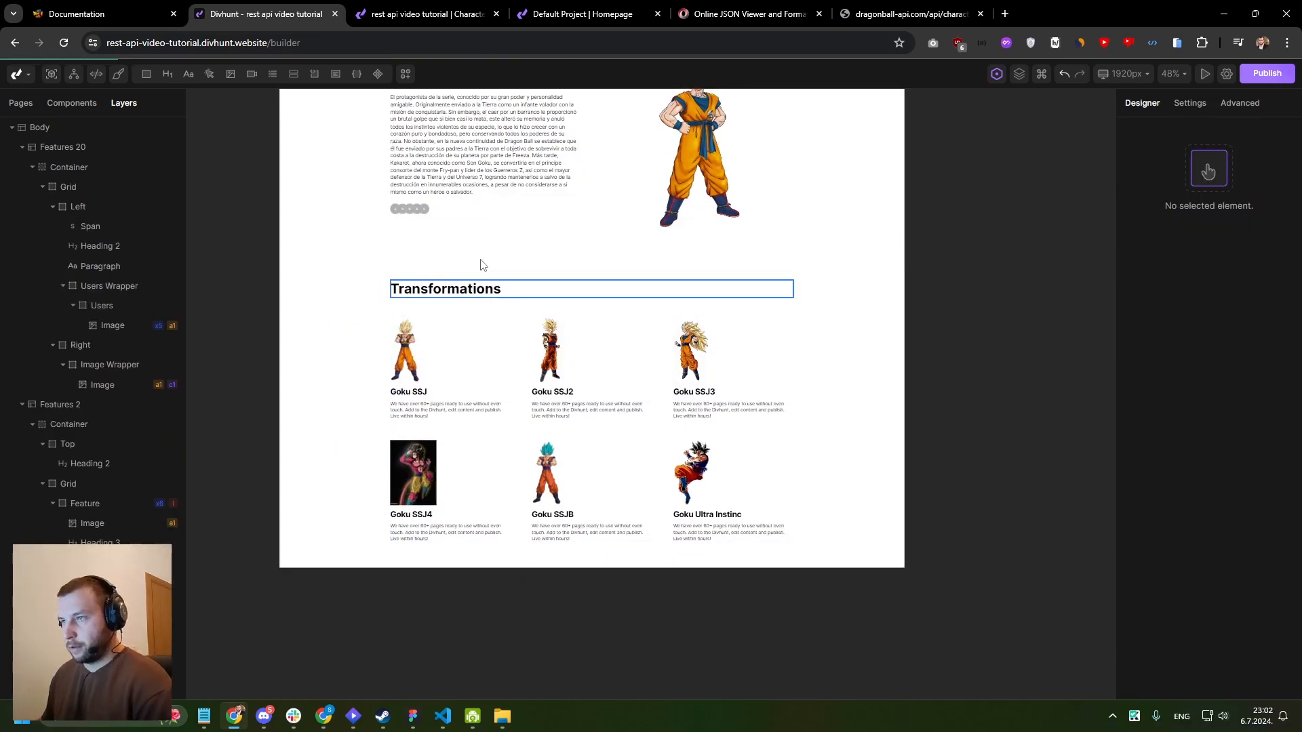
right_click(437, 209)
click(455, 382)
drag(655, 228, 672, 339)
scroll(671, 339, down, 4)
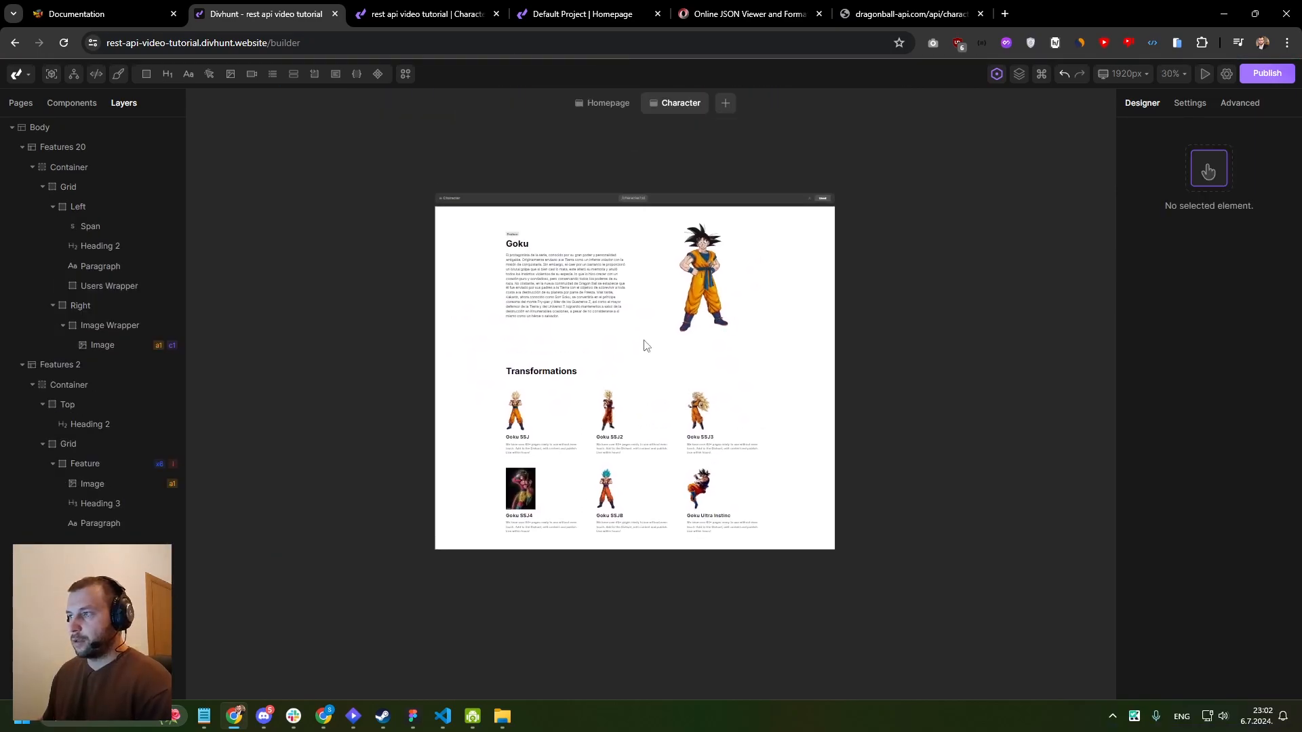
scroll(740, 255, up, 4)
drag(740, 255, 727, 278)
scroll(727, 284, down, 3)
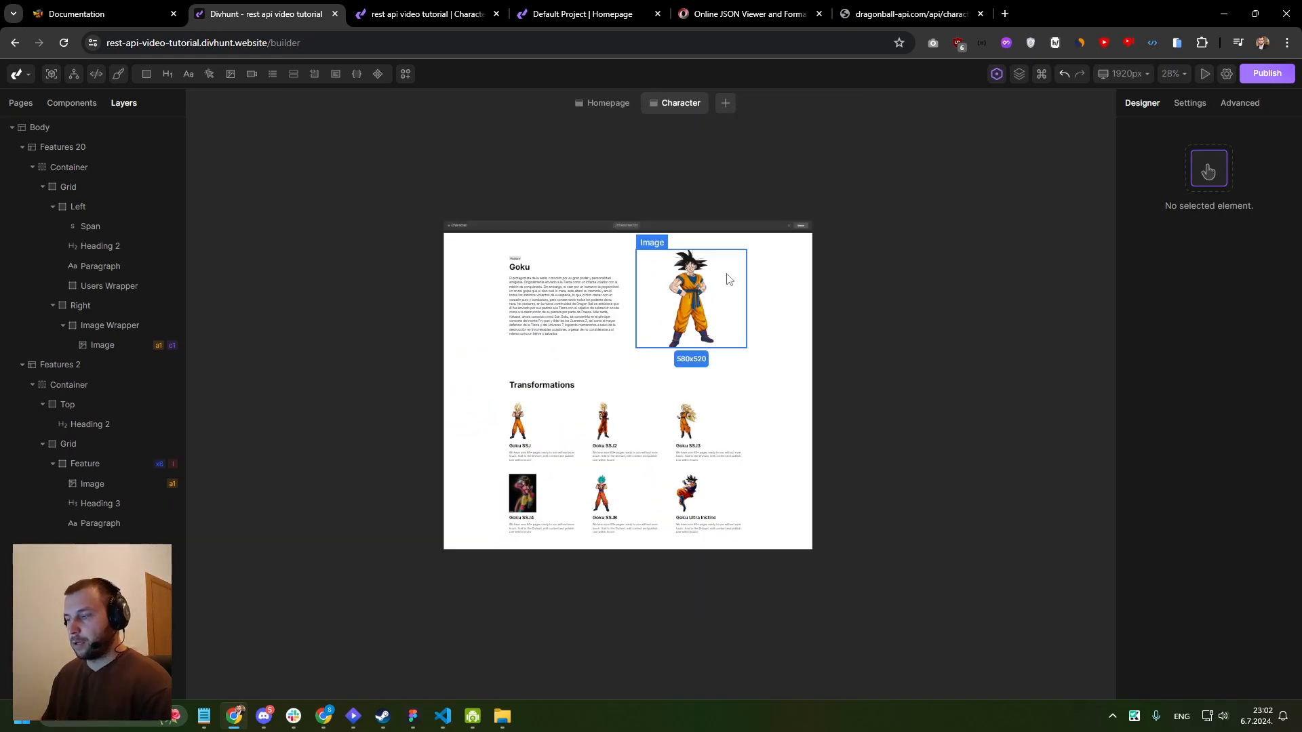
- Open the Homepage and add a link button inside the repeated Member card, below its description
click(483, 263)
click(15, 110)
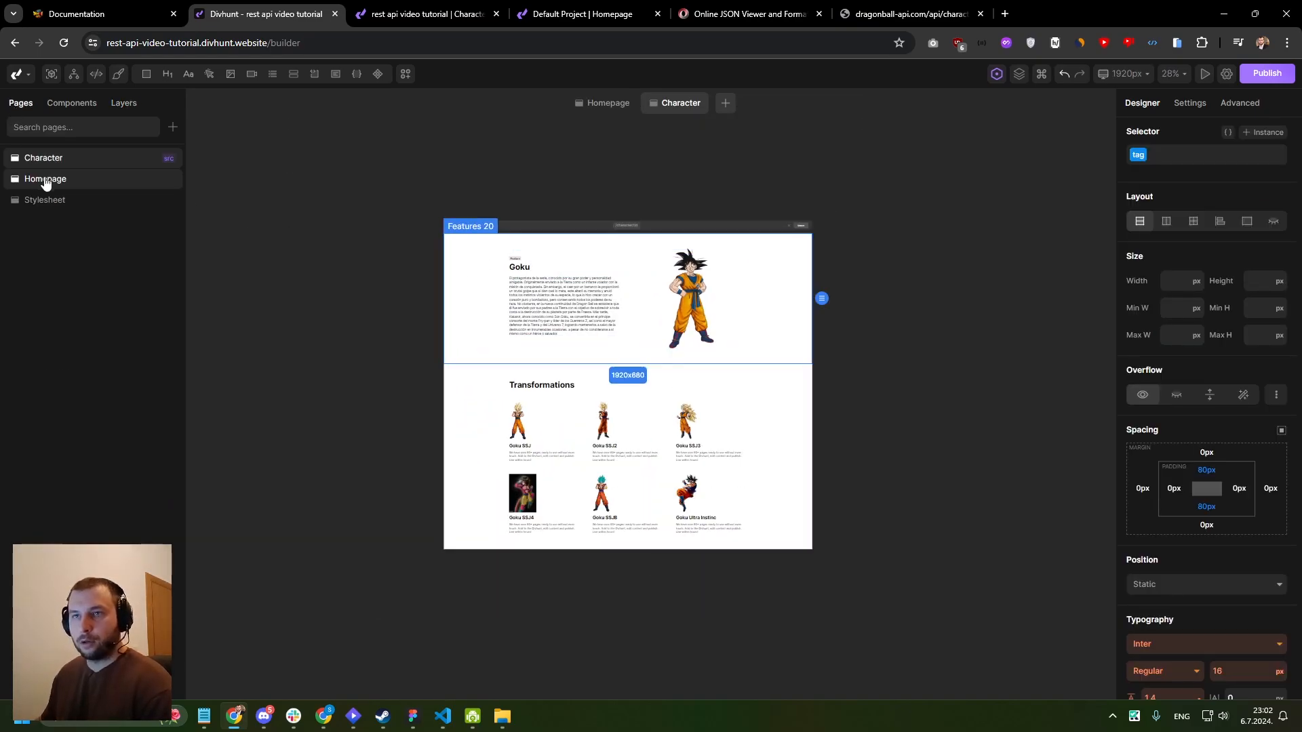
click(45, 178)
scroll(559, 260, up, 3)
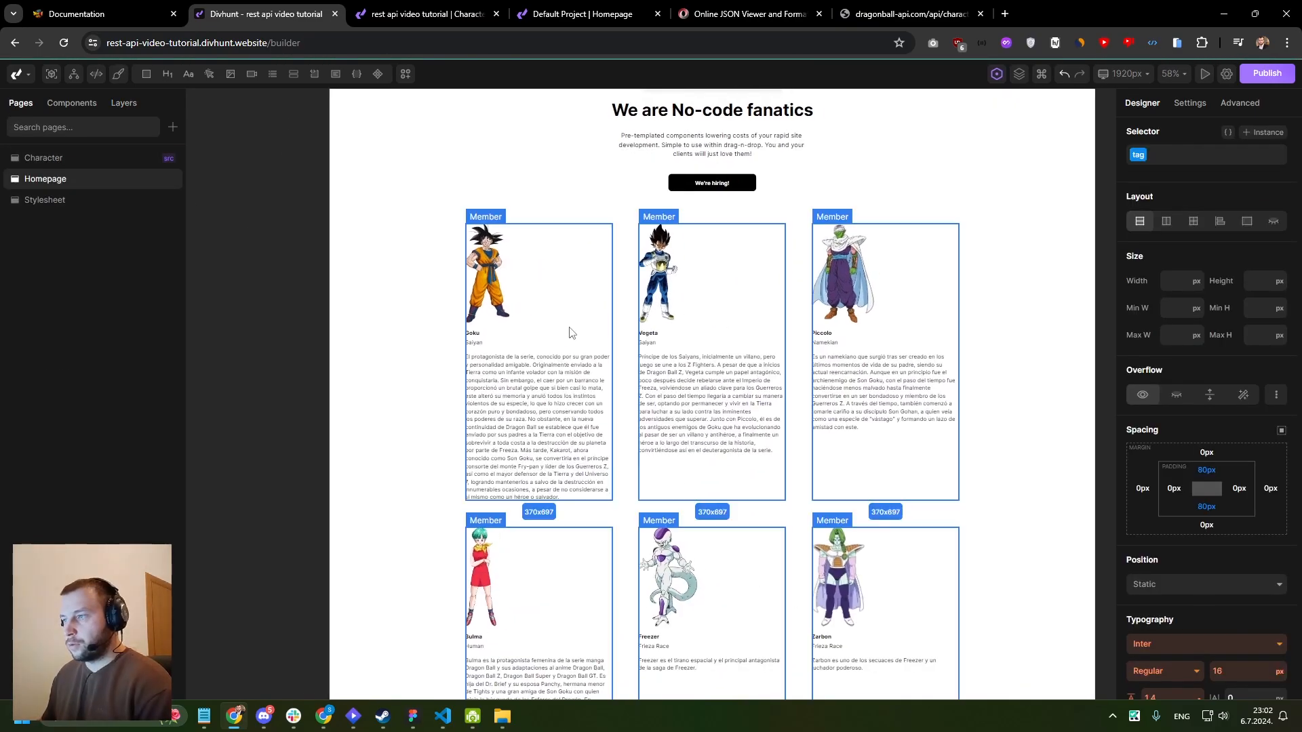
click(561, 329)
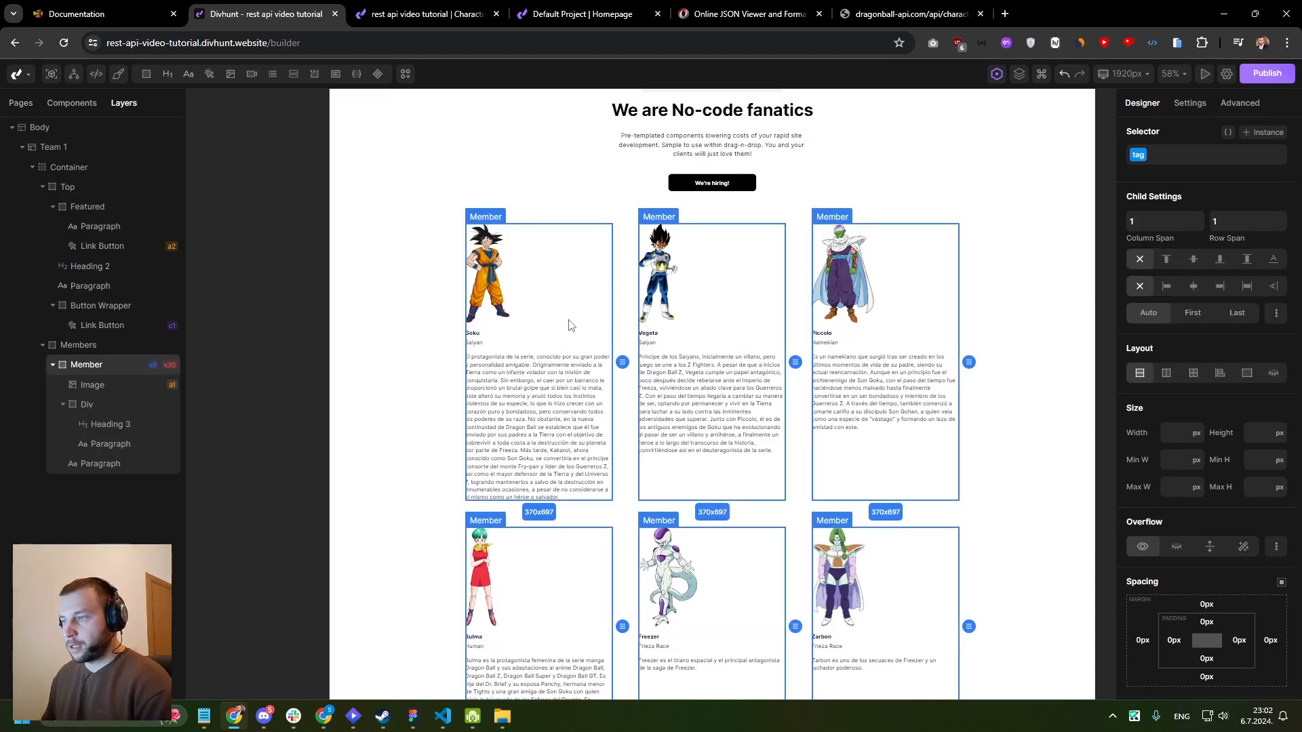
click(532, 382)
click(56, 372)
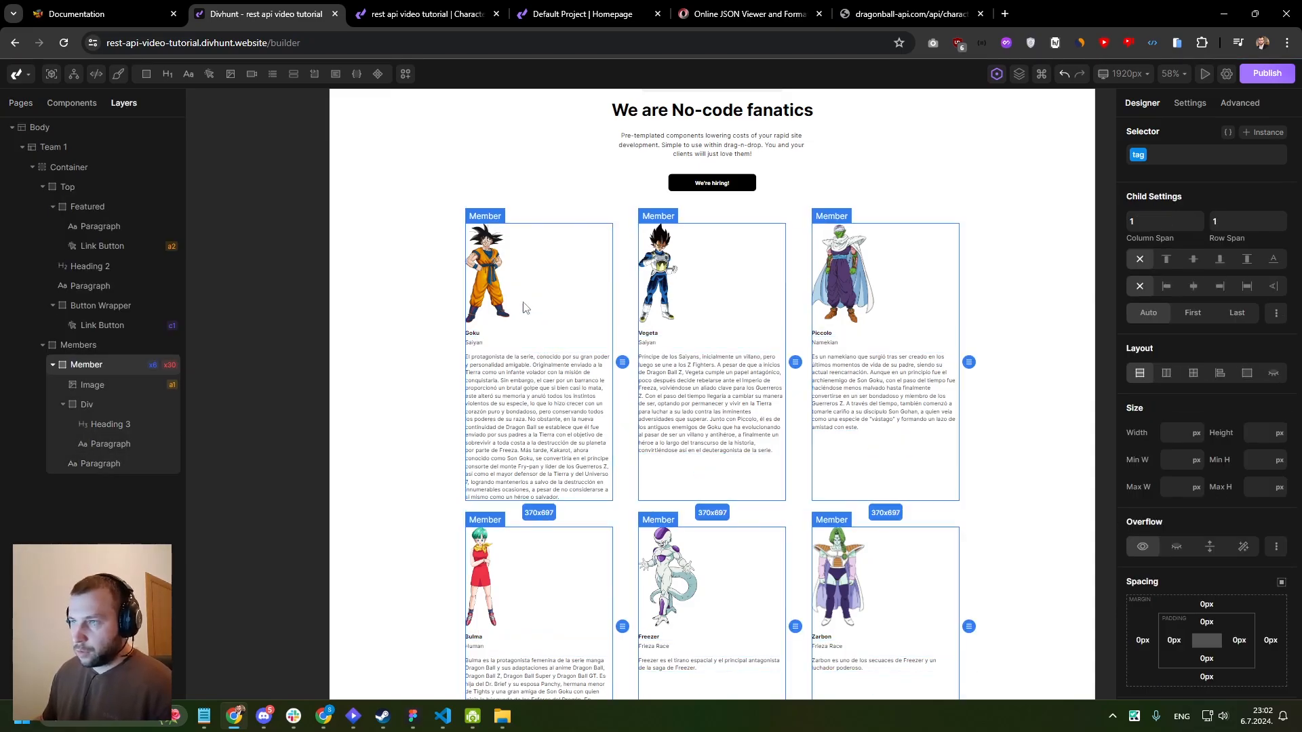
click(210, 75)
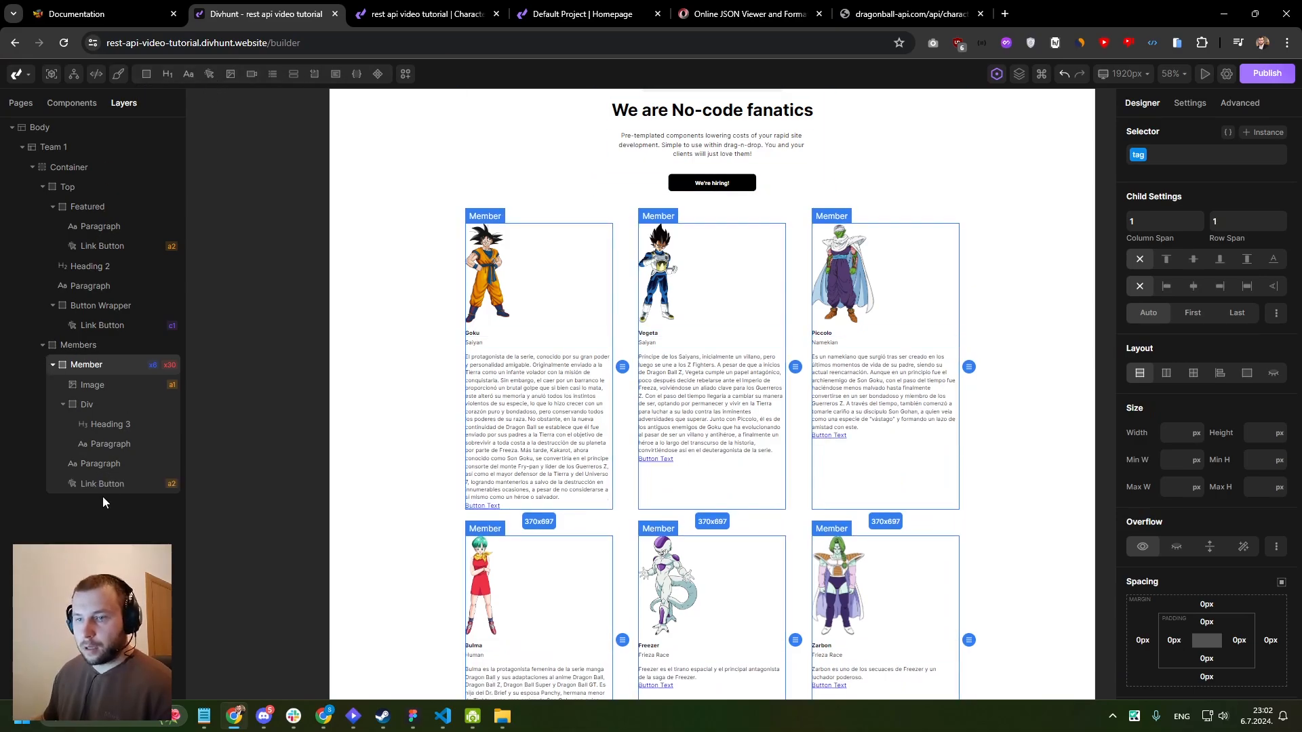
- Change the text of the new link button in the Member card to Read more
click(103, 491)
click(1190, 102)
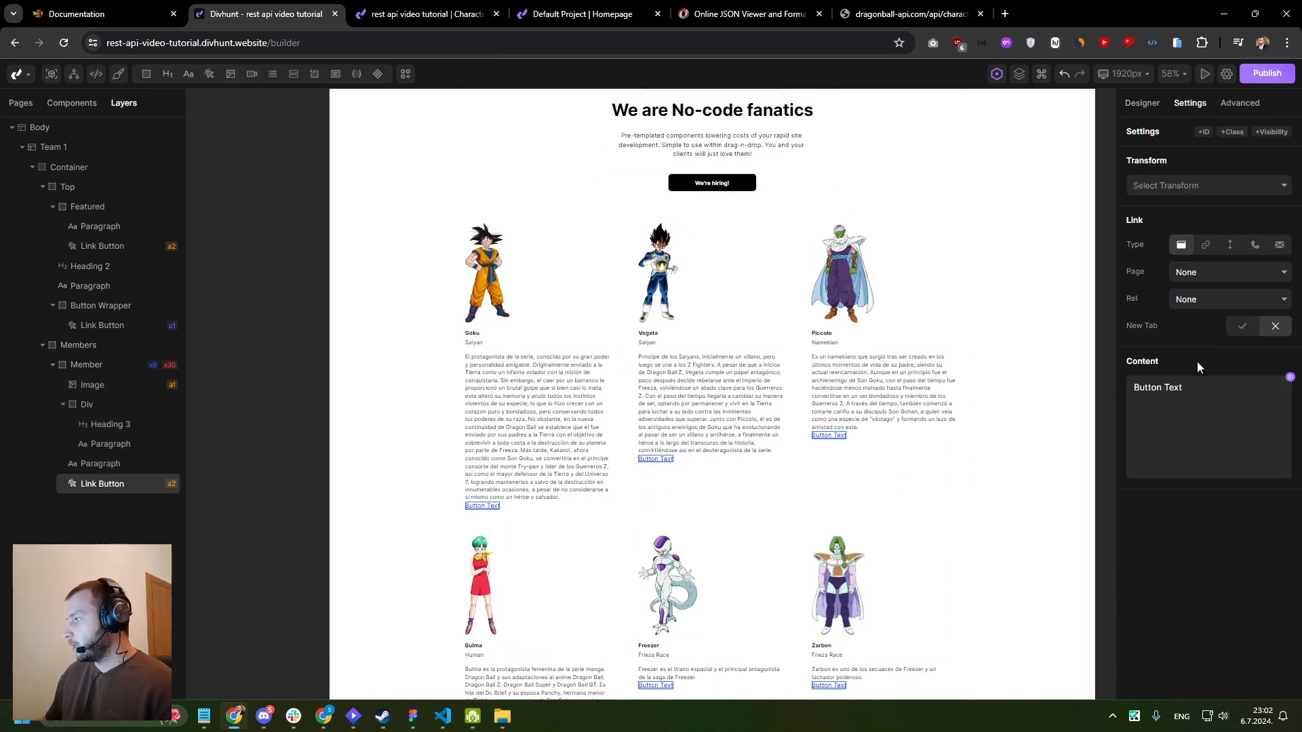
triple_click(1210, 399)
text(Read more)
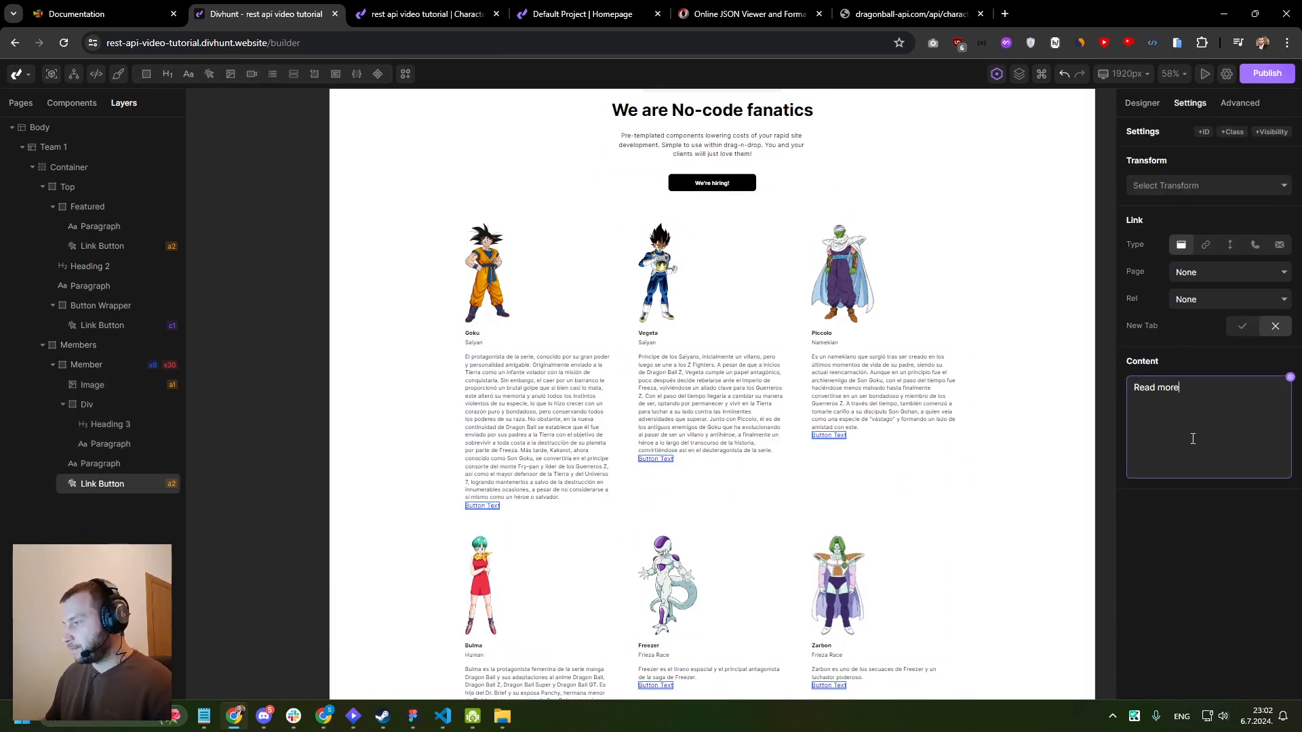
- Add CSS to the Member card's description paragraph clamping it to 3 lines with hidden overflow and an ellipsis, and save it
scroll(802, 421, up, 3)
click(515, 312)
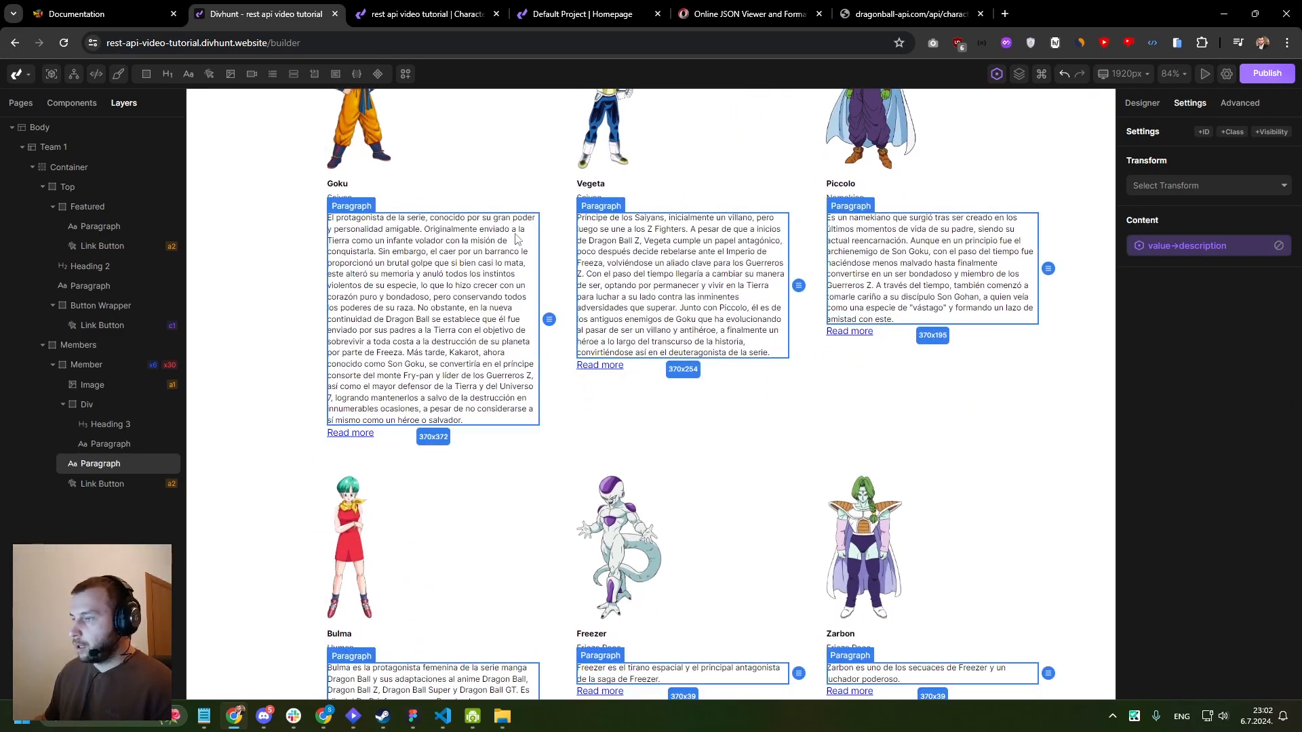
scroll(902, 298, down, 2)
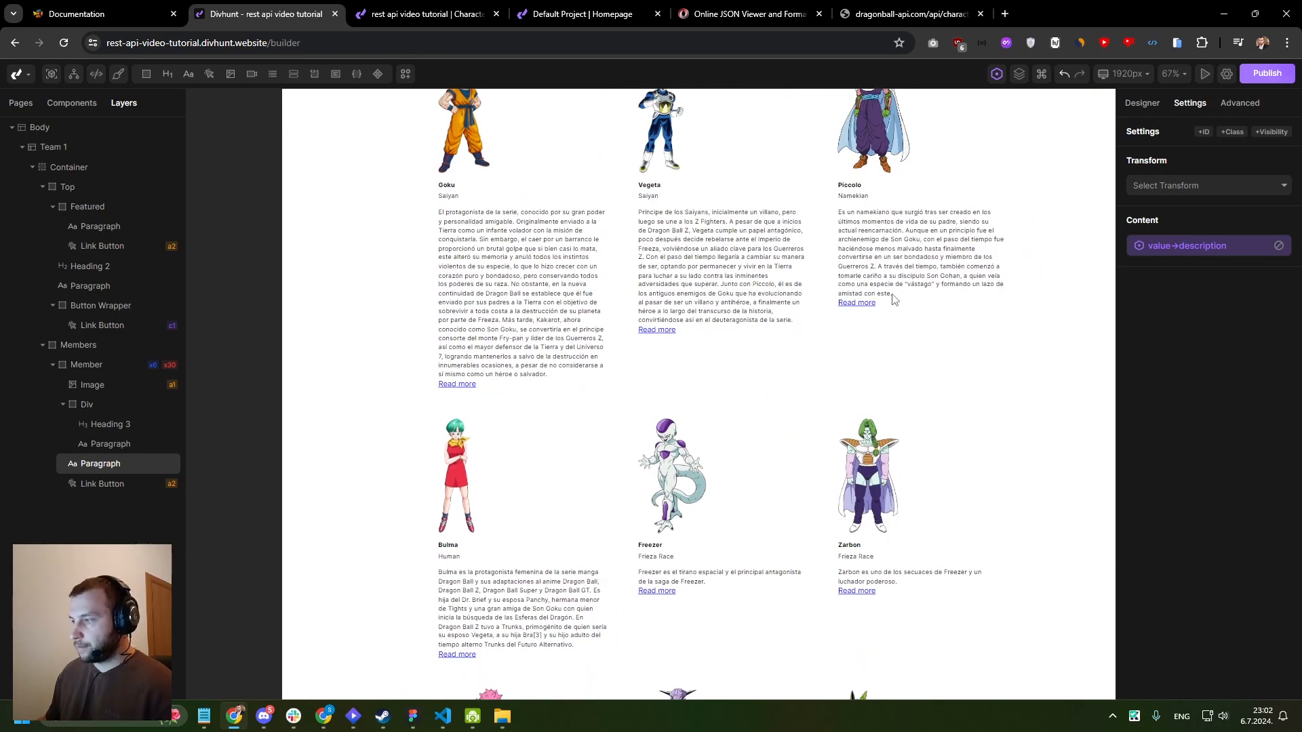
scroll(429, 272, up, 3)
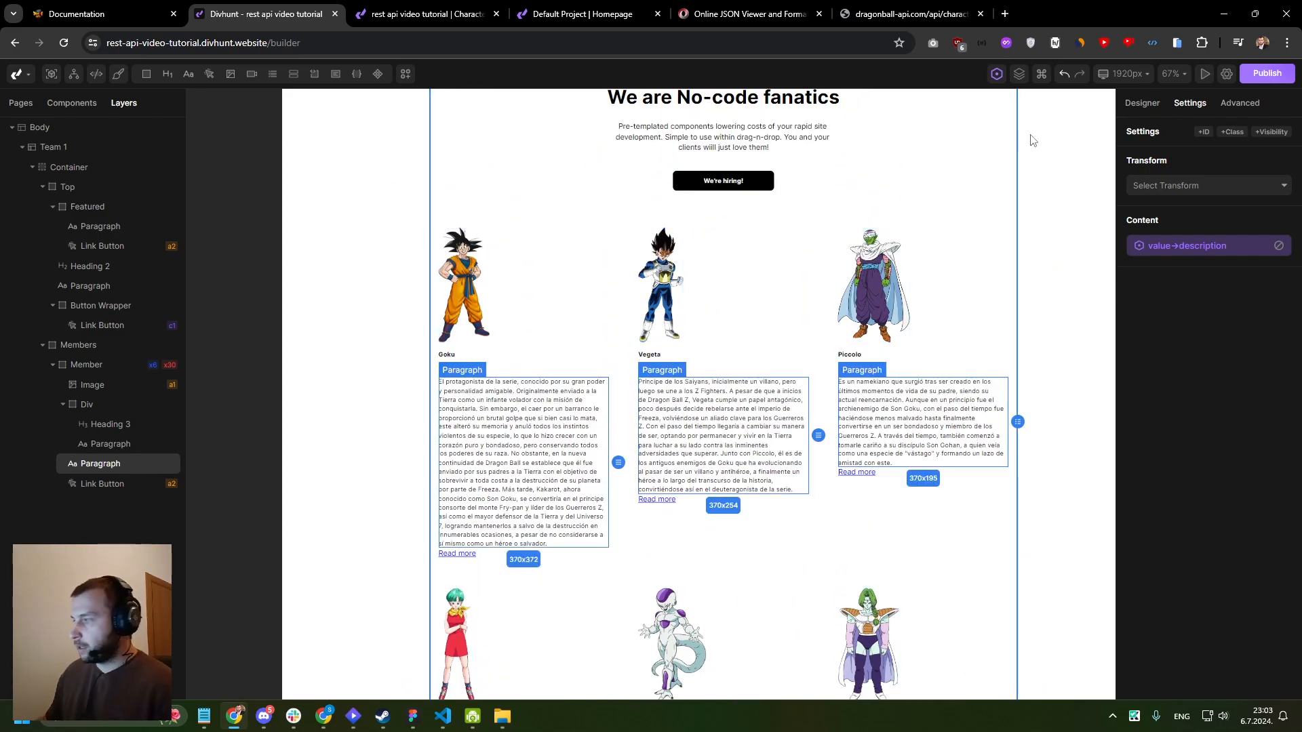
click(1142, 105)
click(1228, 132)
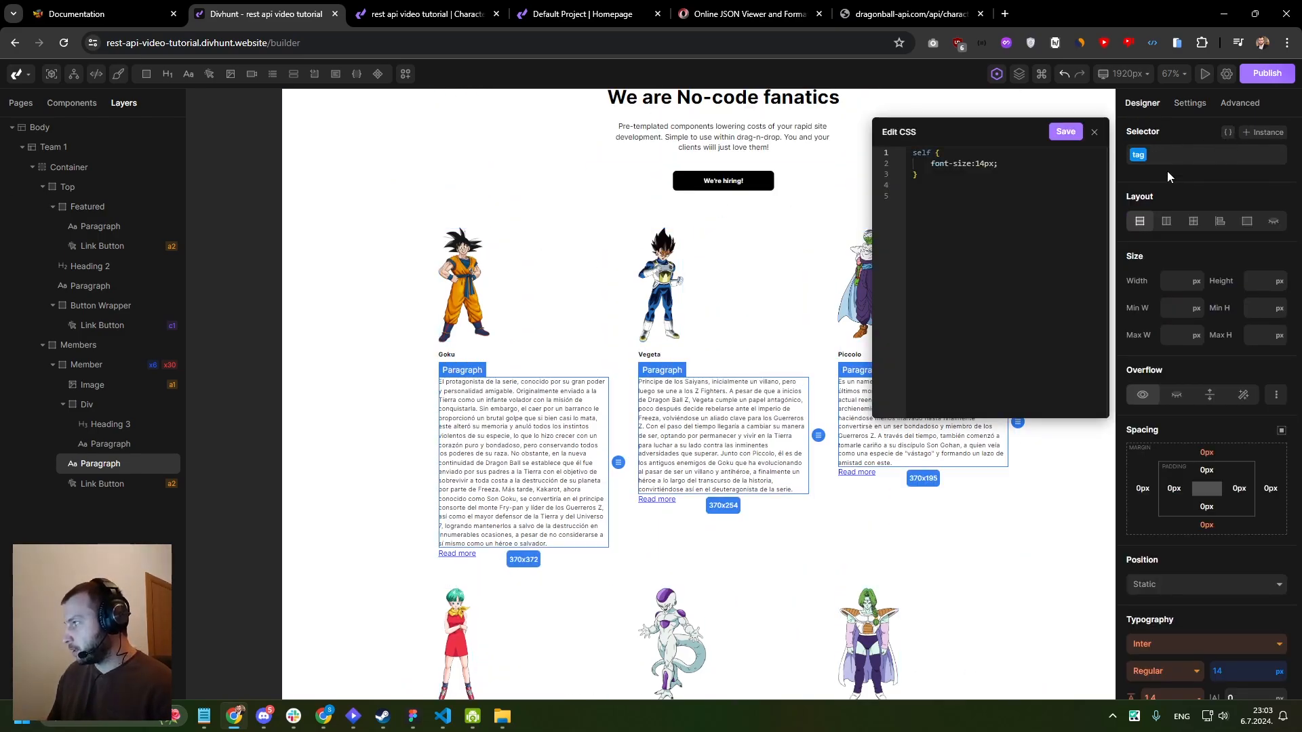
key(Return)
text(display: -webkit-box; -webkit-line-clamp: 3; -webkit-box-orient: vertical; overflow: hidden; text-overflow: ellipsis;)
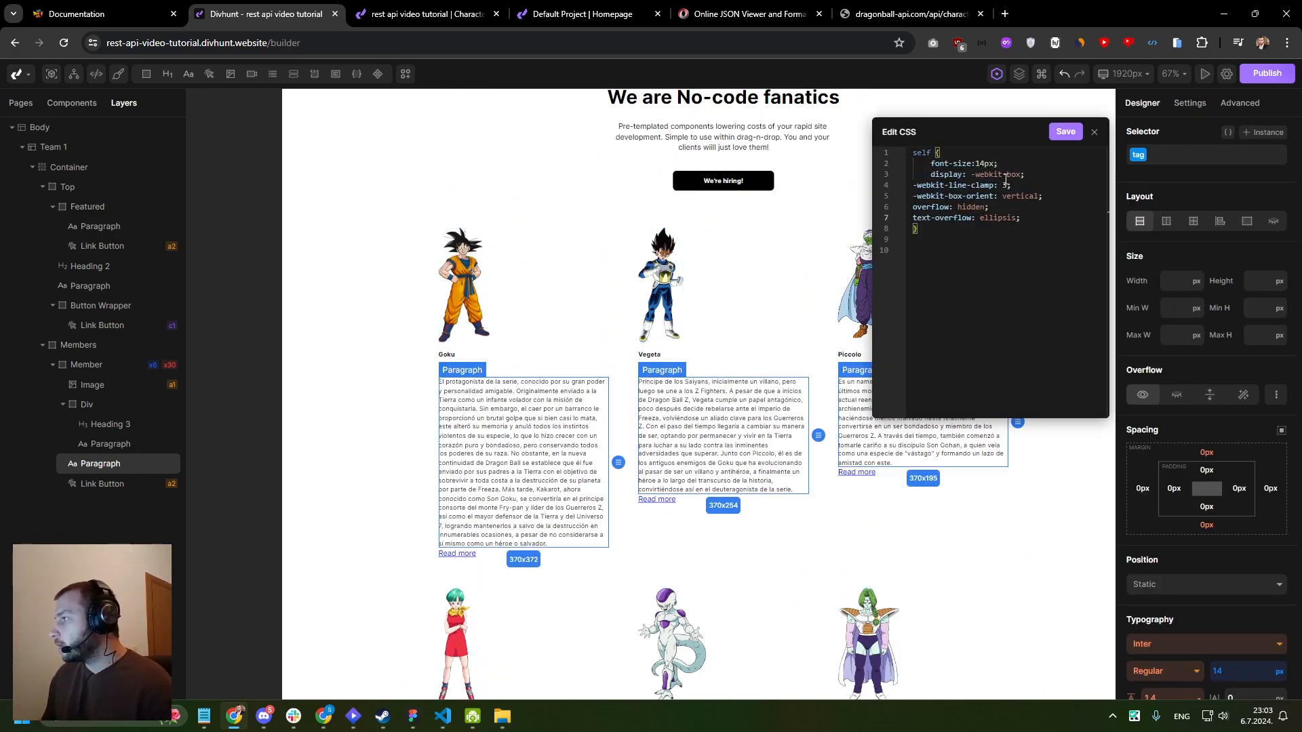
click(1065, 132)
click(1093, 132)
scroll(683, 277, up, 2)
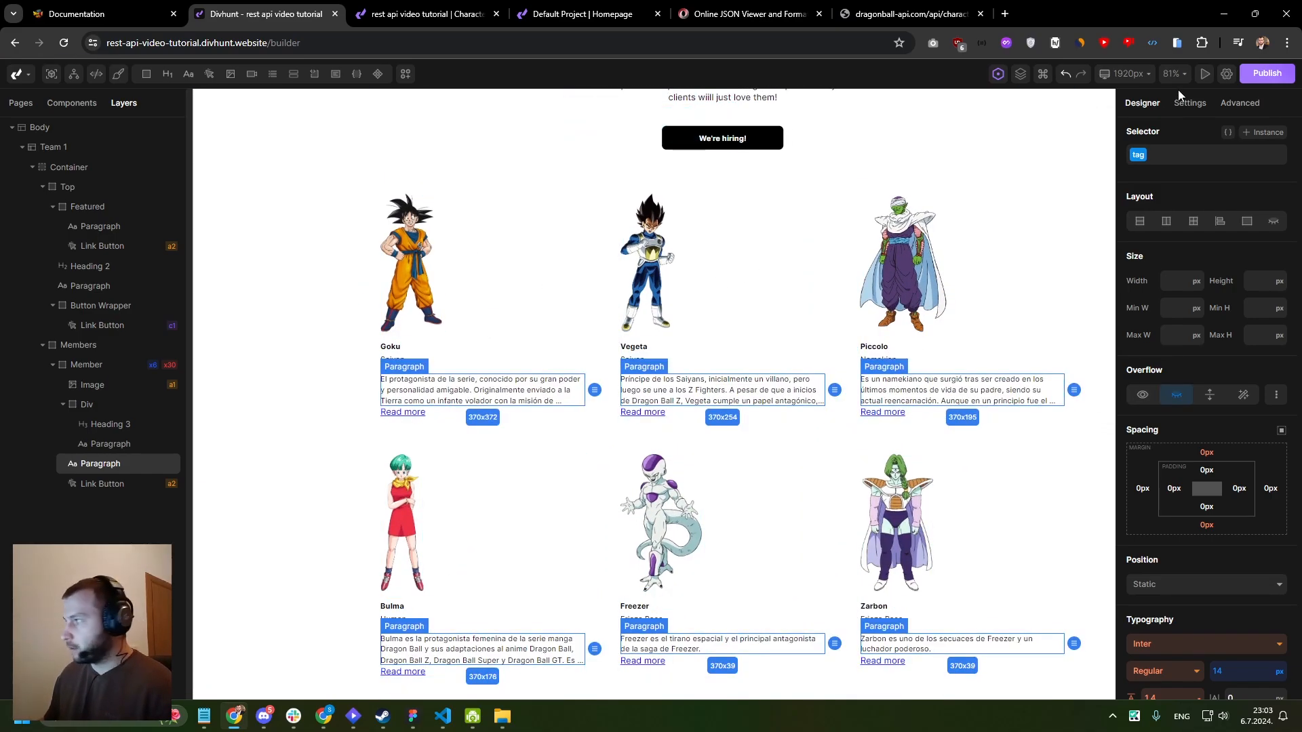
- Set the bottom margin of the Member card's description paragraph to 20 px
click(1206, 525)
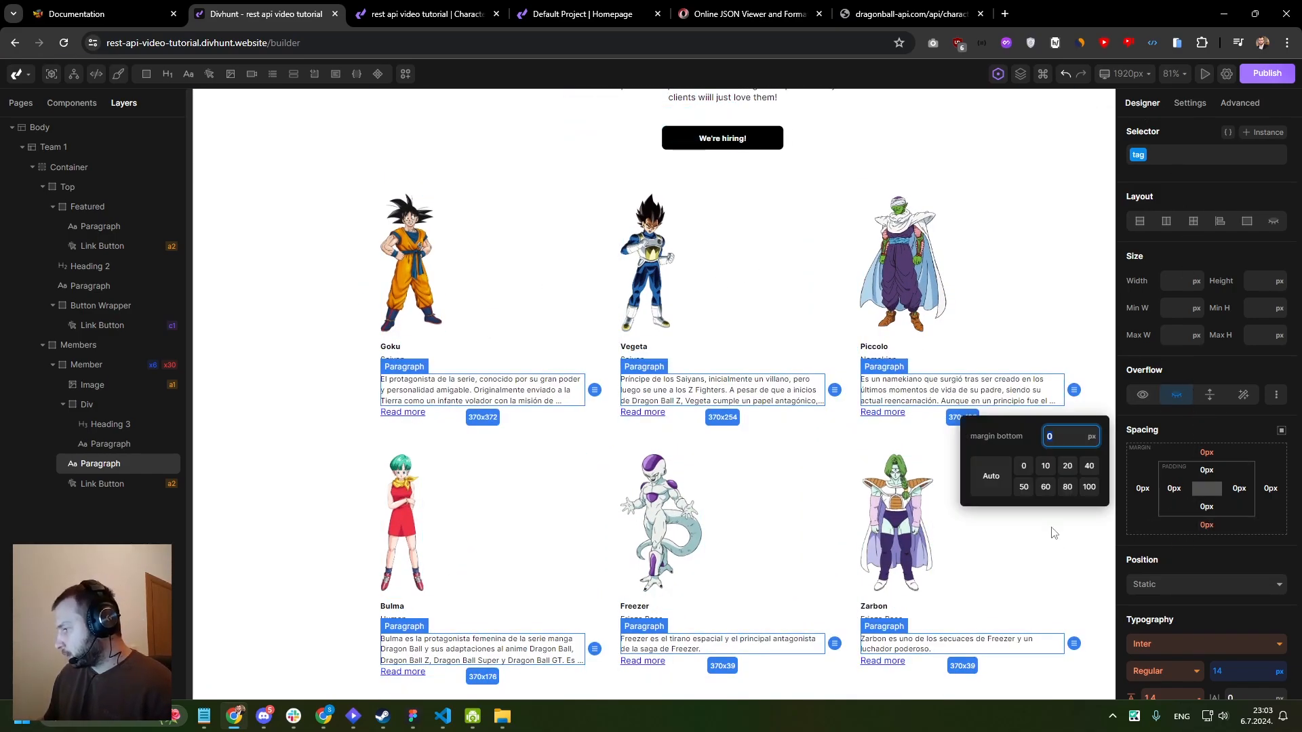
click(1064, 471)
scroll(703, 288, down, 3)
scroll(702, 295, up, 4)
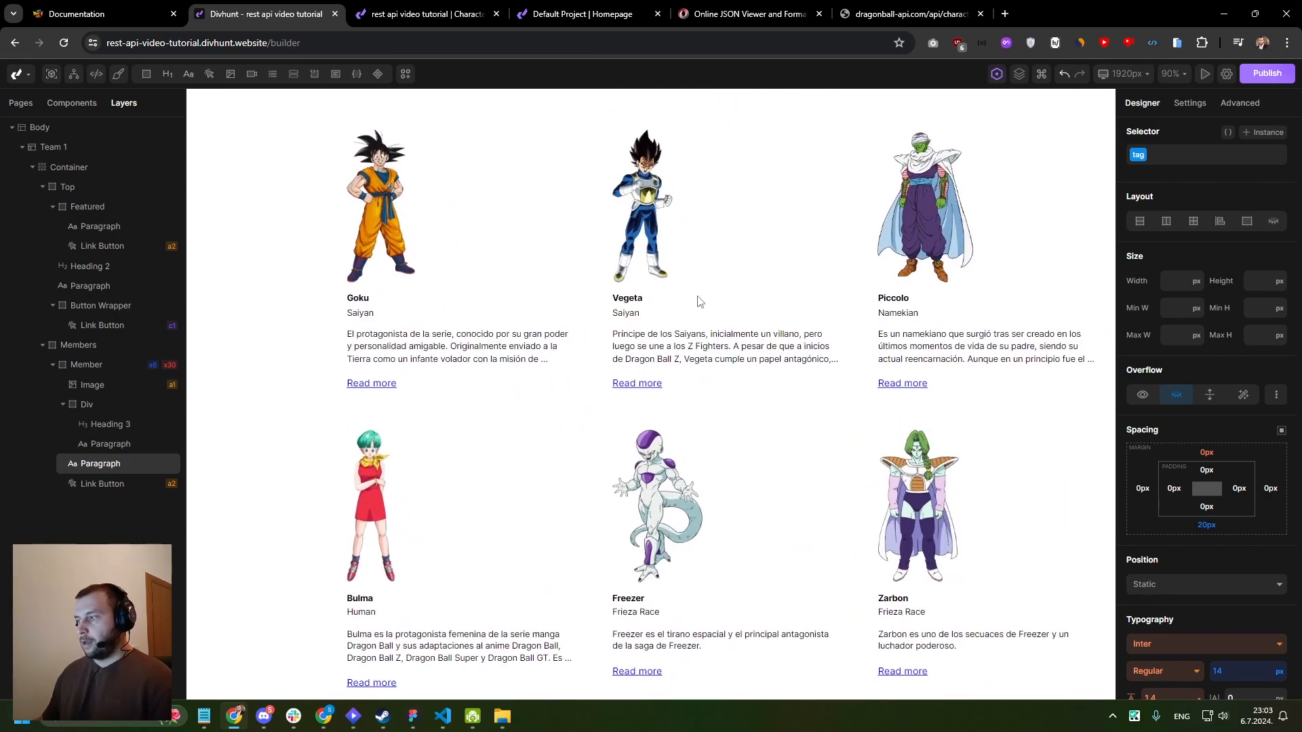
- Link the Read more button in the Member card to the Character page
click(377, 386)
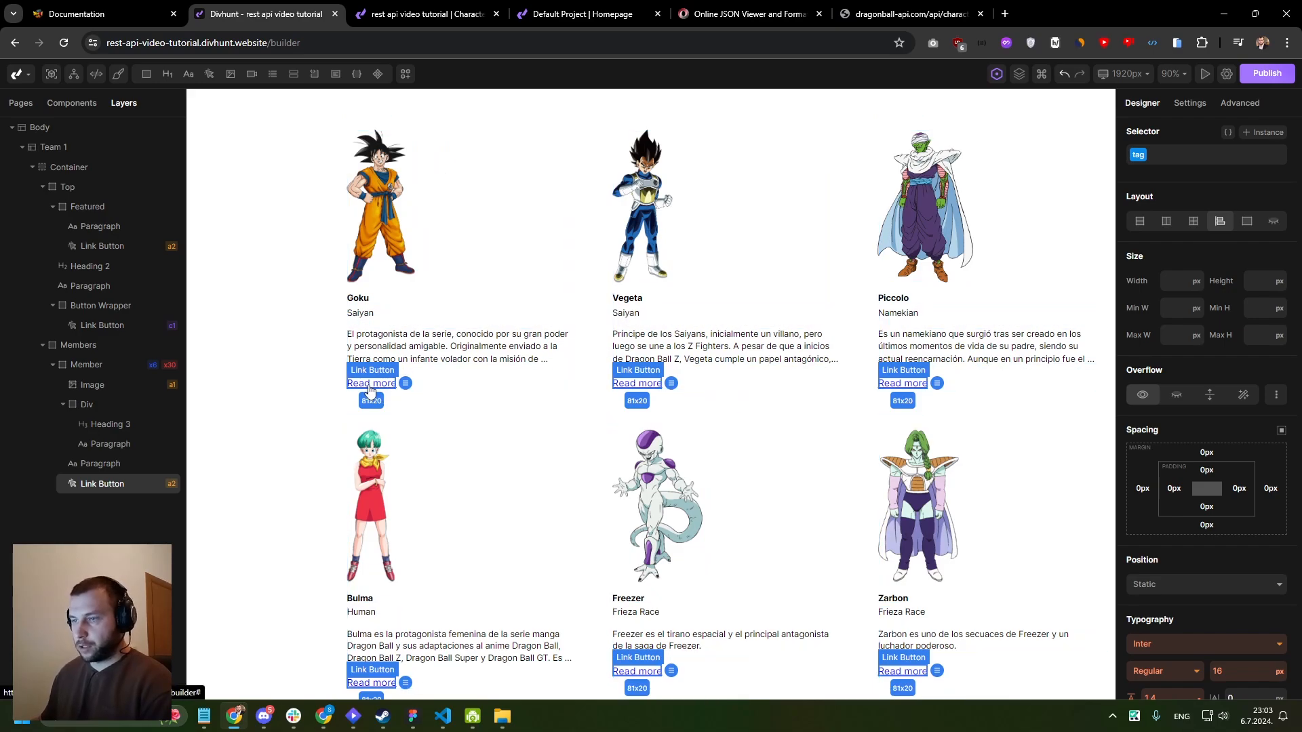
click(1195, 105)
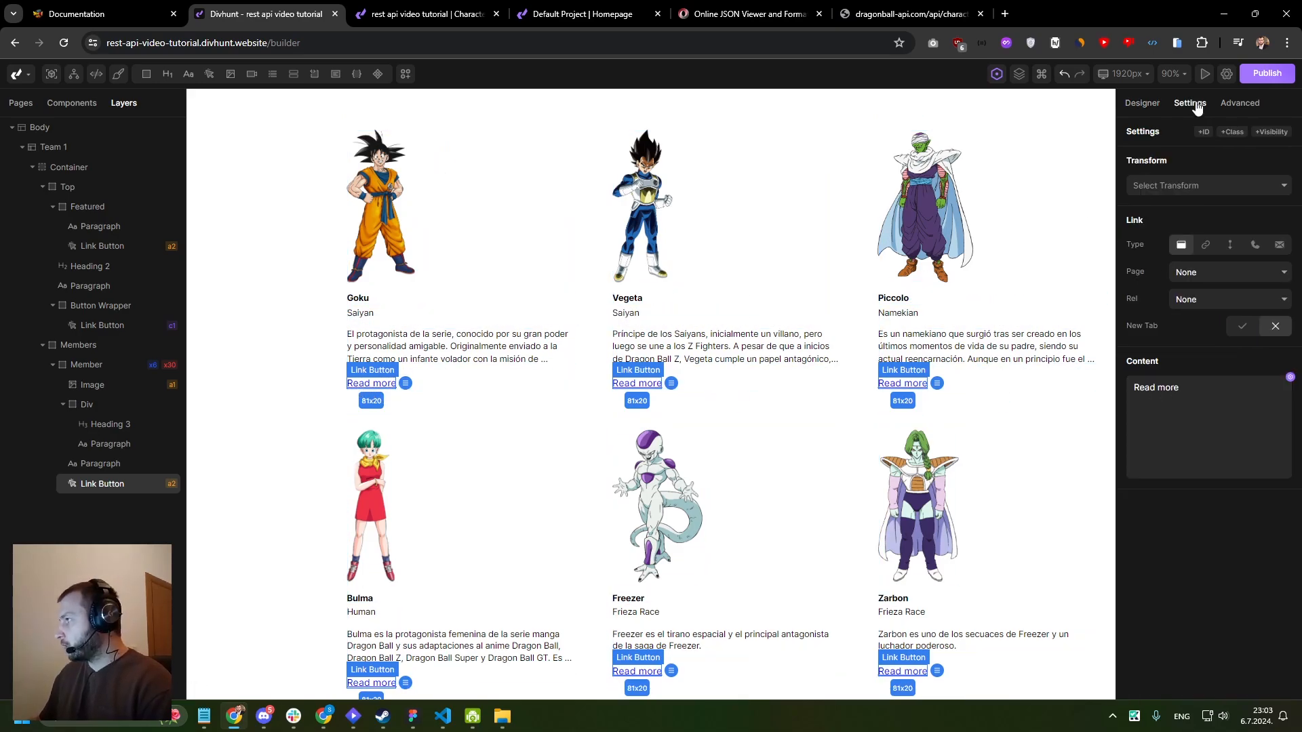
click(1192, 276)
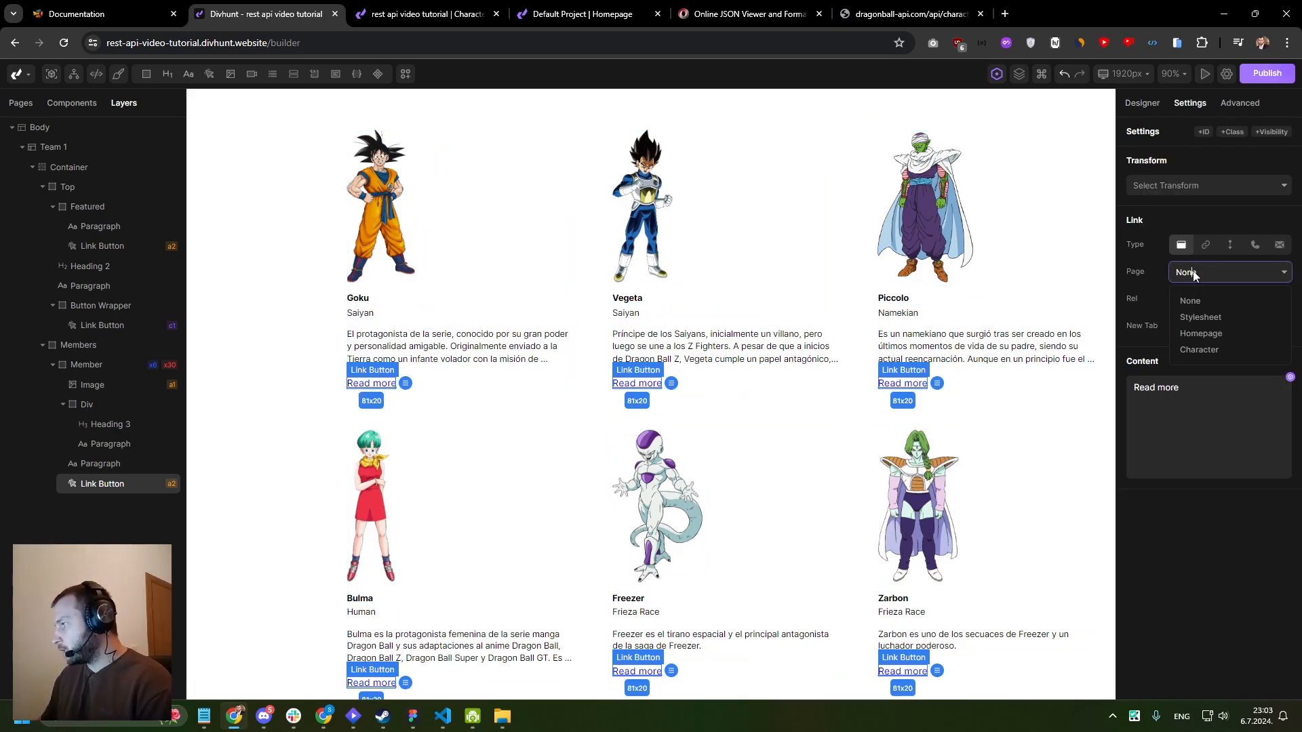
click(1198, 350)
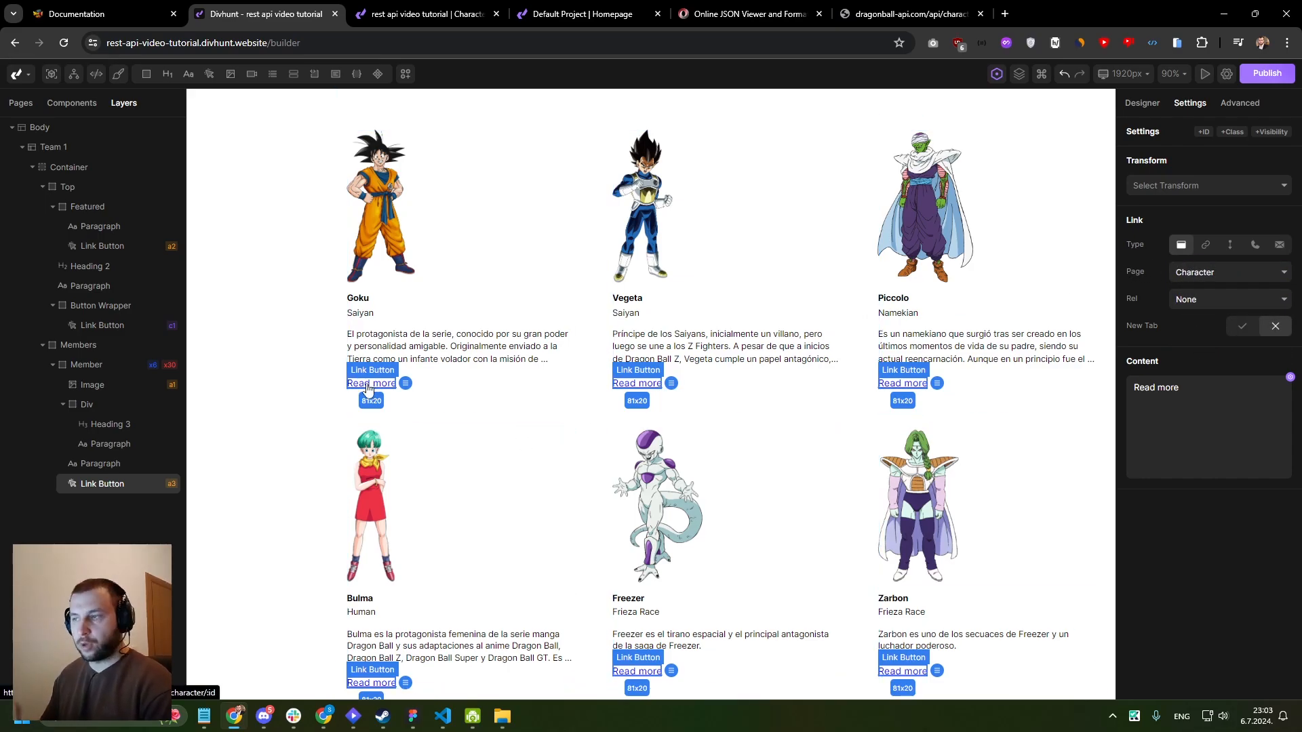
- Check the Character page's route and bind the Read more button's id route variable to value→id
click(20, 103)
right_click(50, 165)
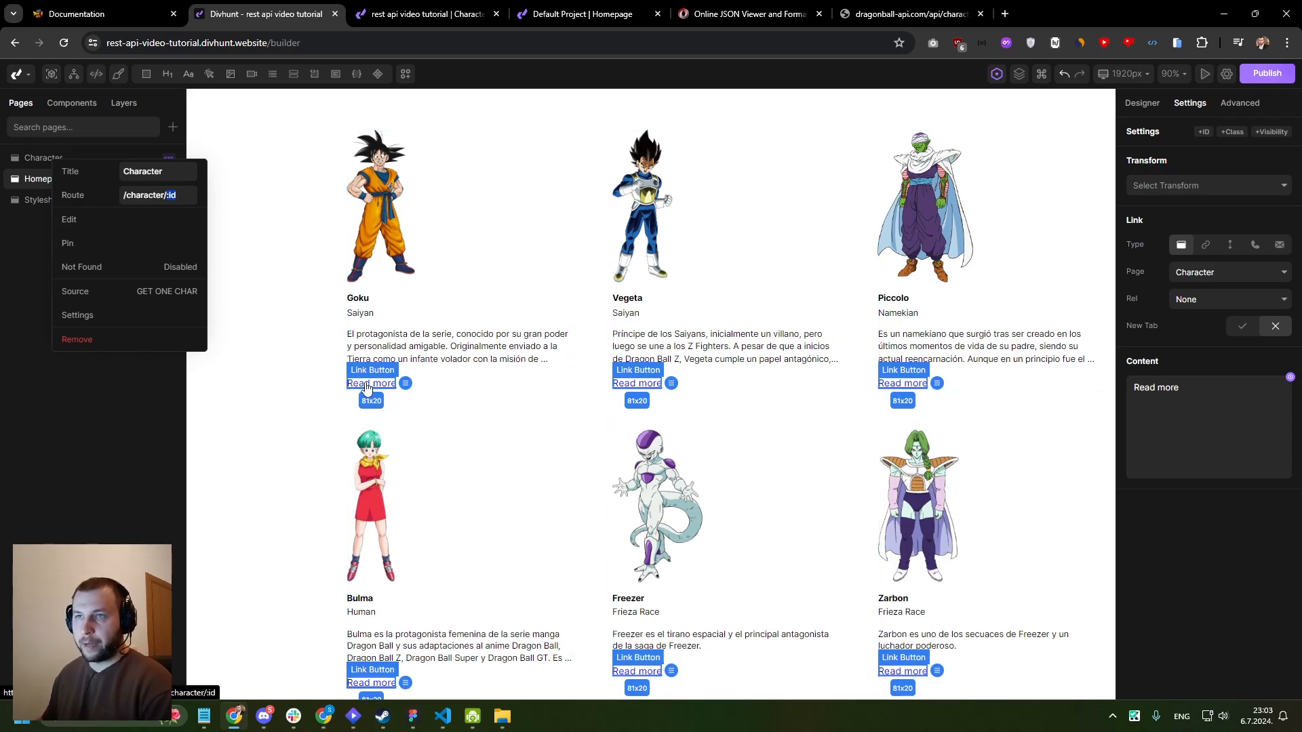
click(115, 369)
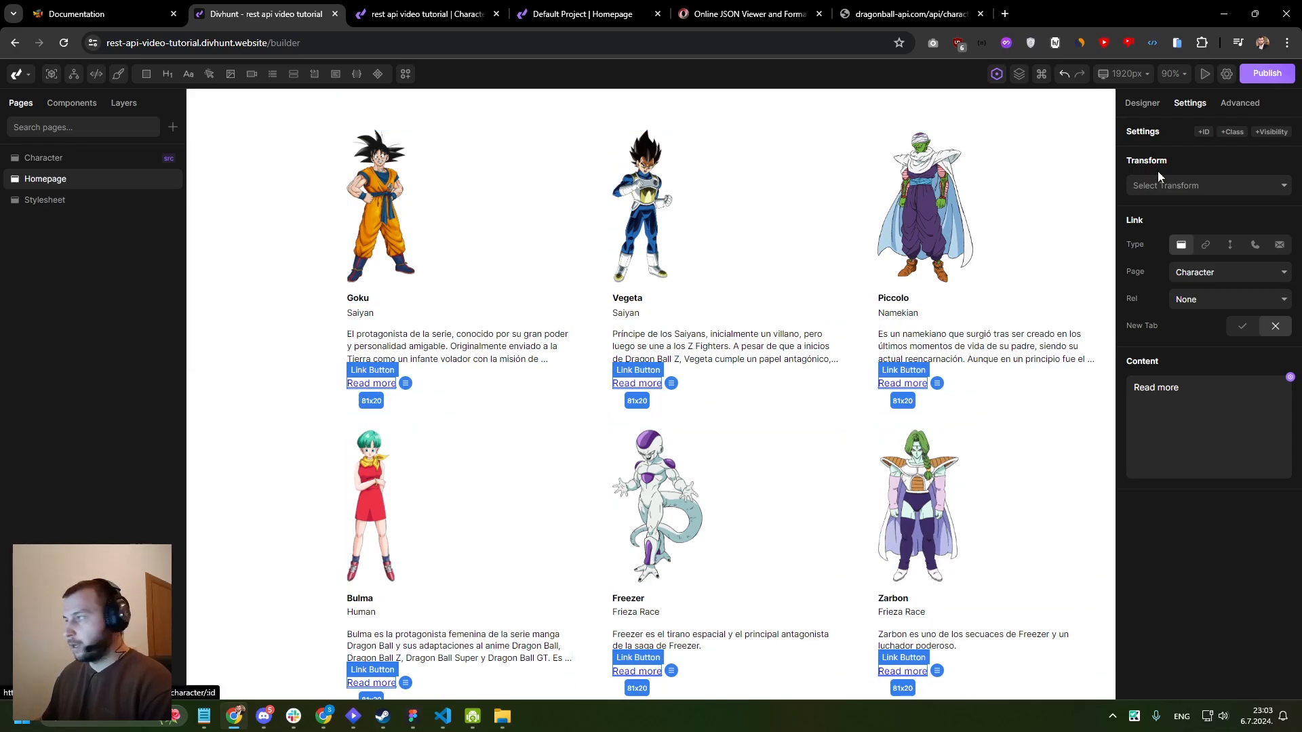
click(1253, 105)
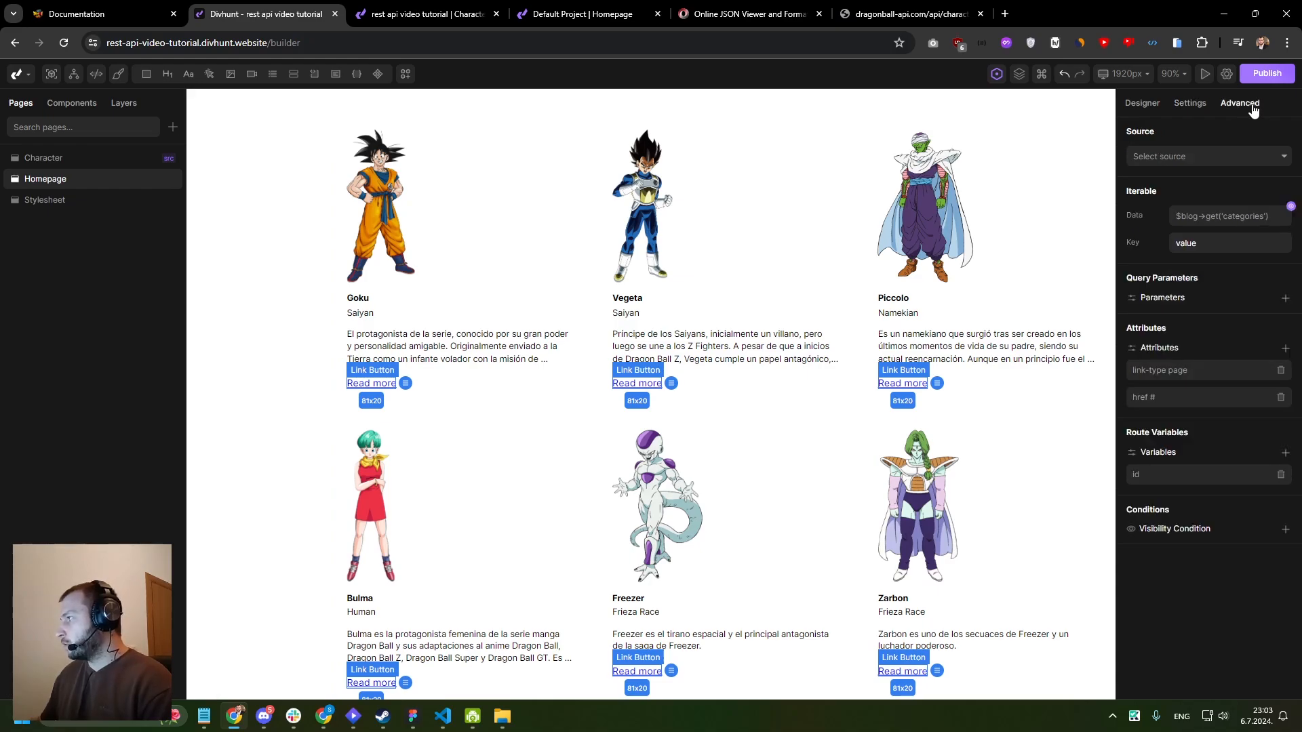
click(1158, 480)
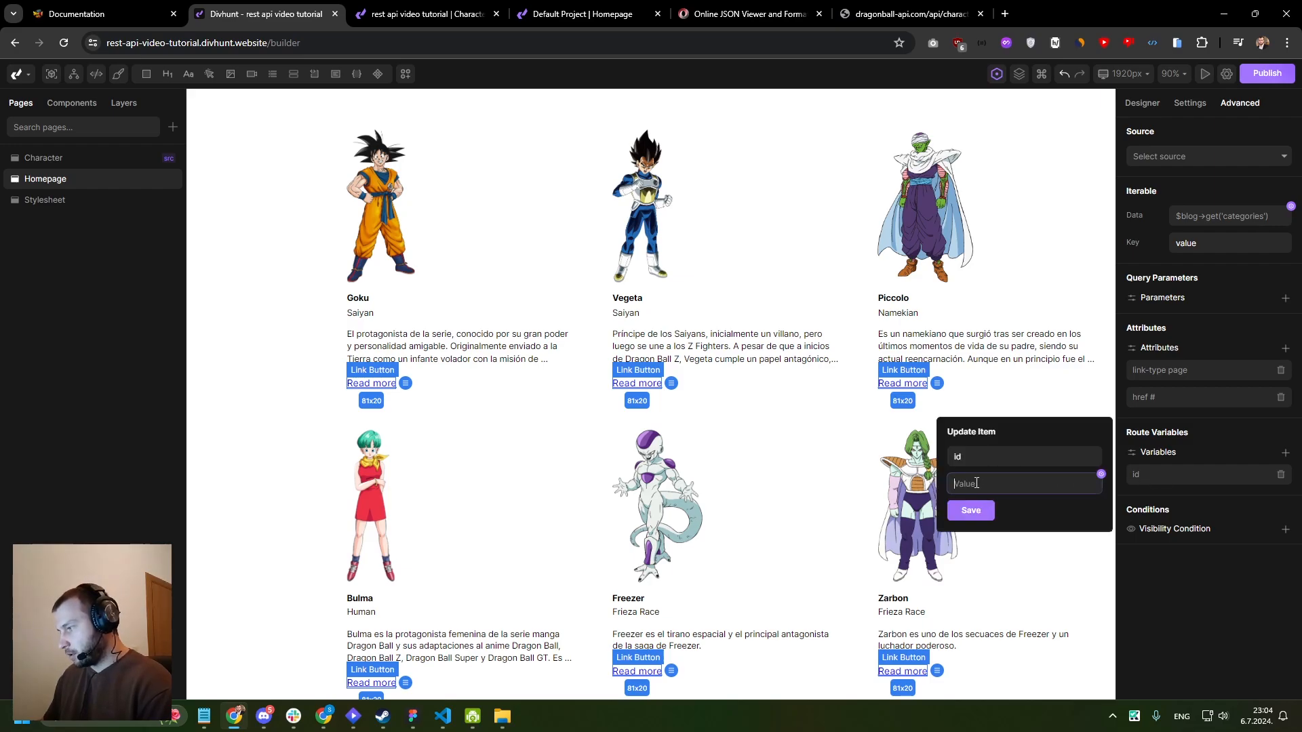
click(1084, 488)
click(764, 448)
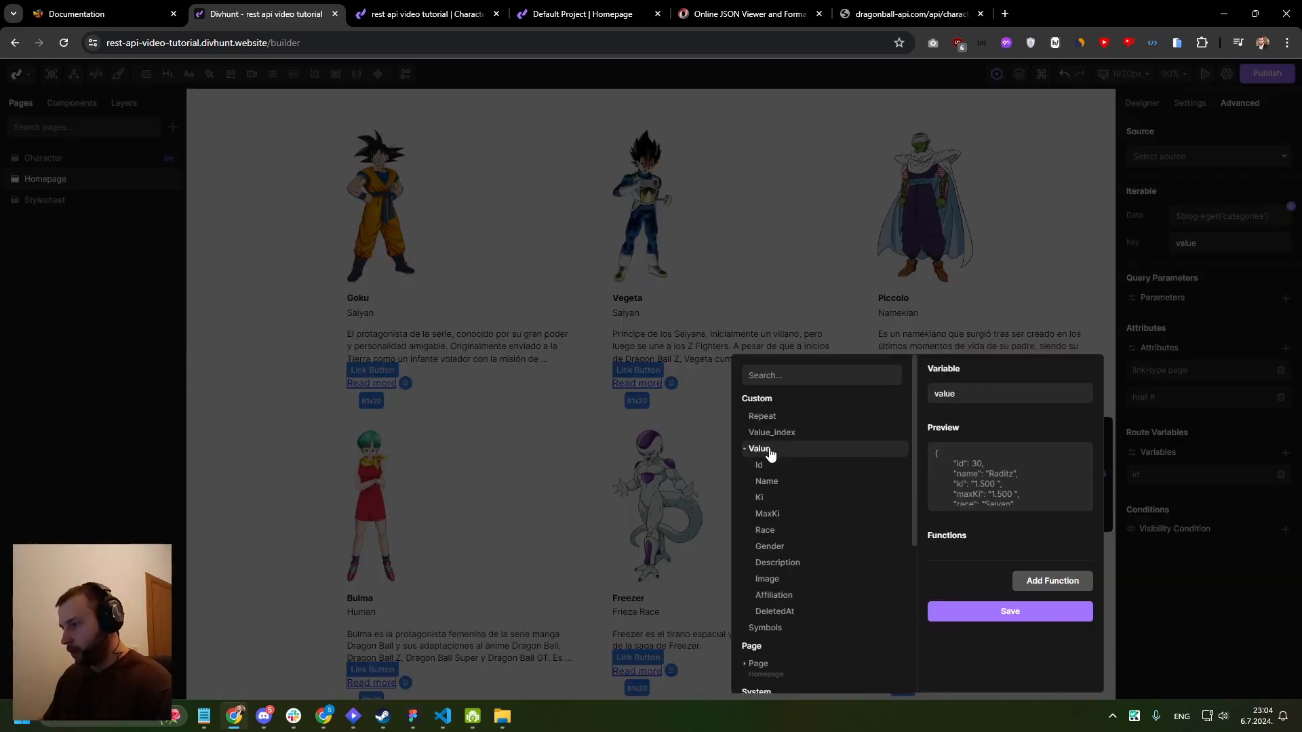
click(761, 466)
click(996, 631)
click(977, 510)
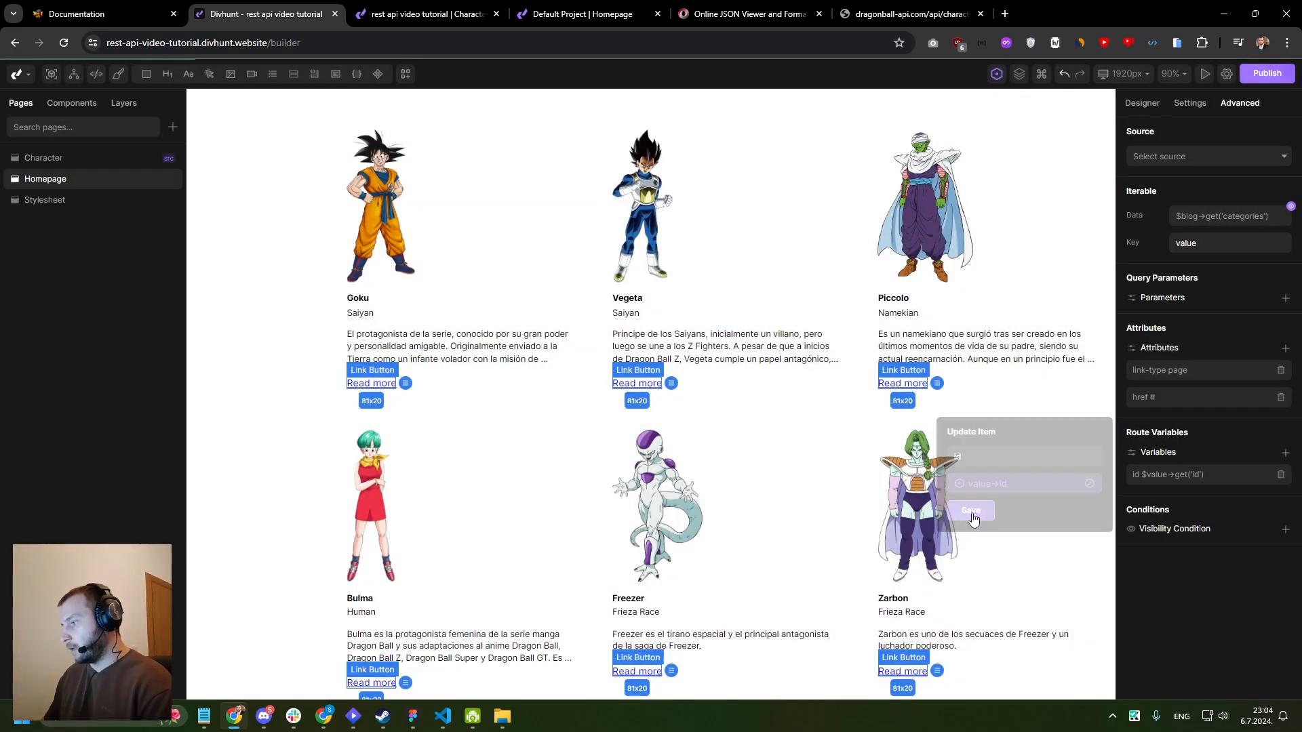
- Load the live site's homepage at rest-api-video-tutorial.divhunt.website and review the character cards with their Read more links
click(408, 13)
key(Return)
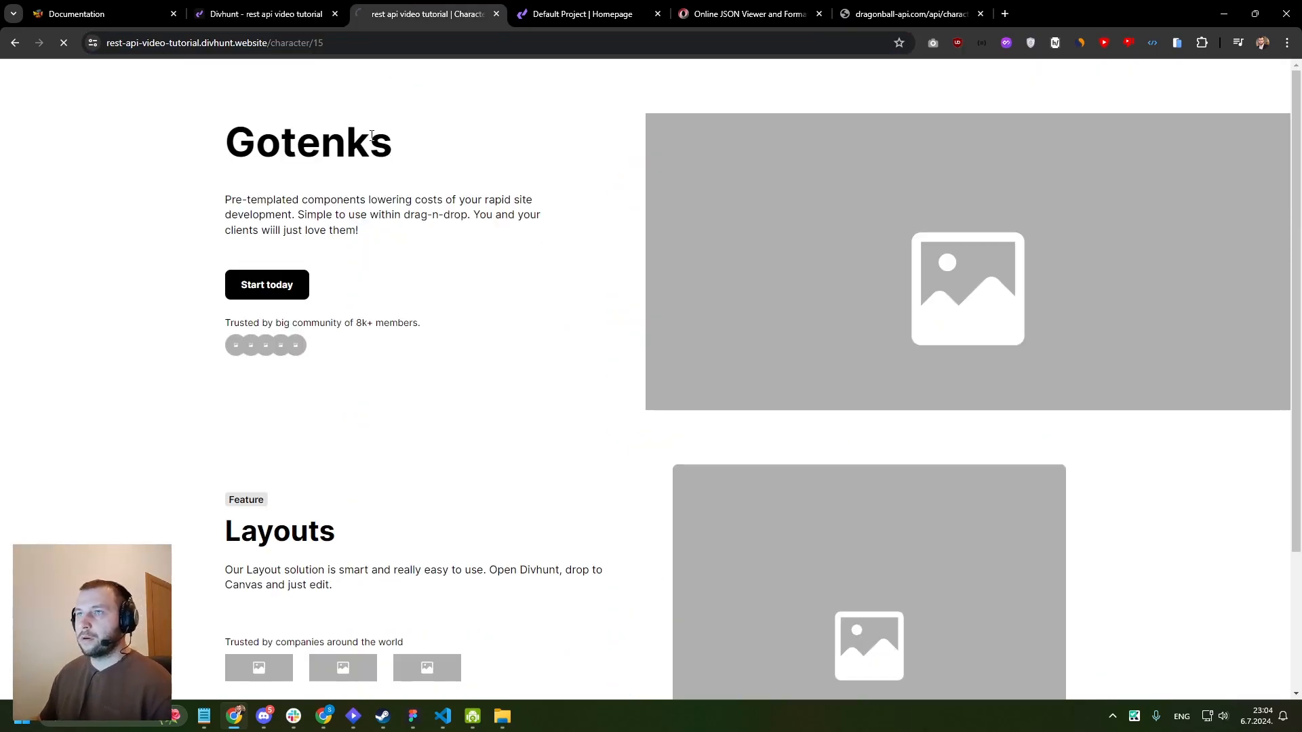
drag(268, 42, 400, 43)
key(BackSpace)
key(Return)
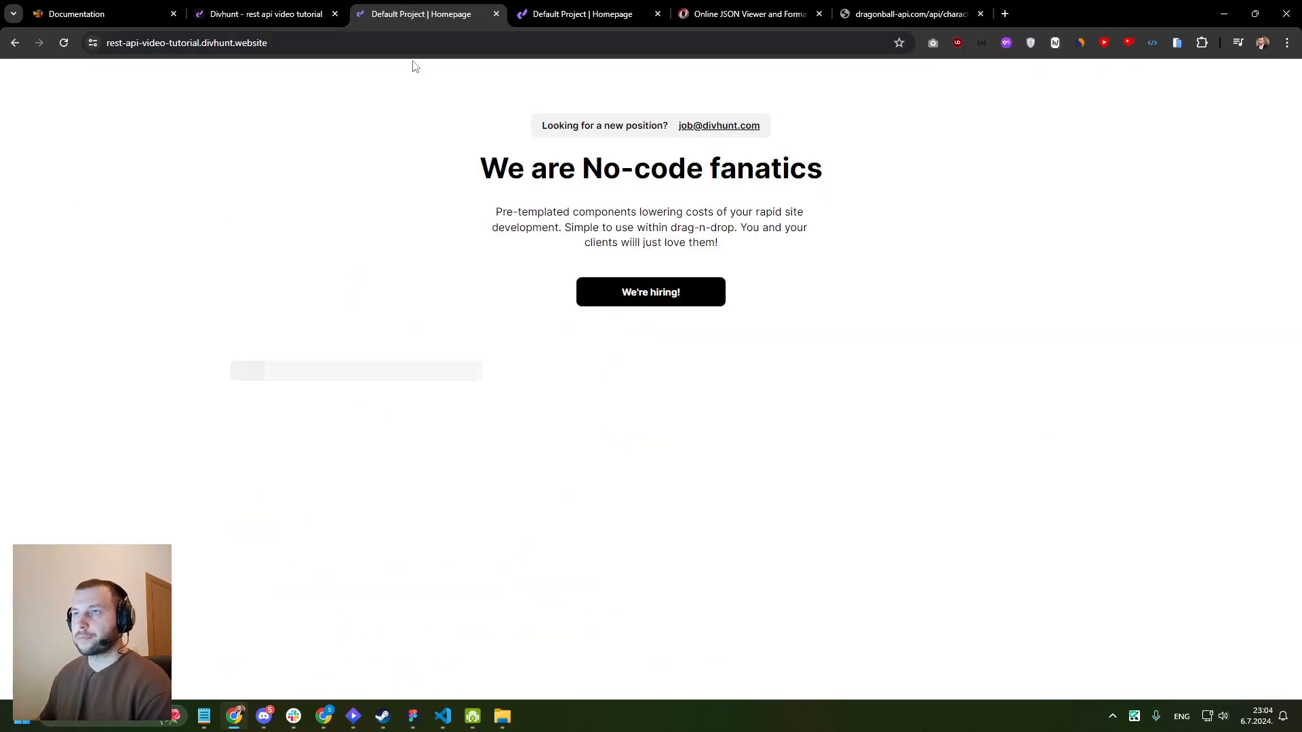
scroll(607, 261, down, 5)
scroll(550, 265, up, 3)
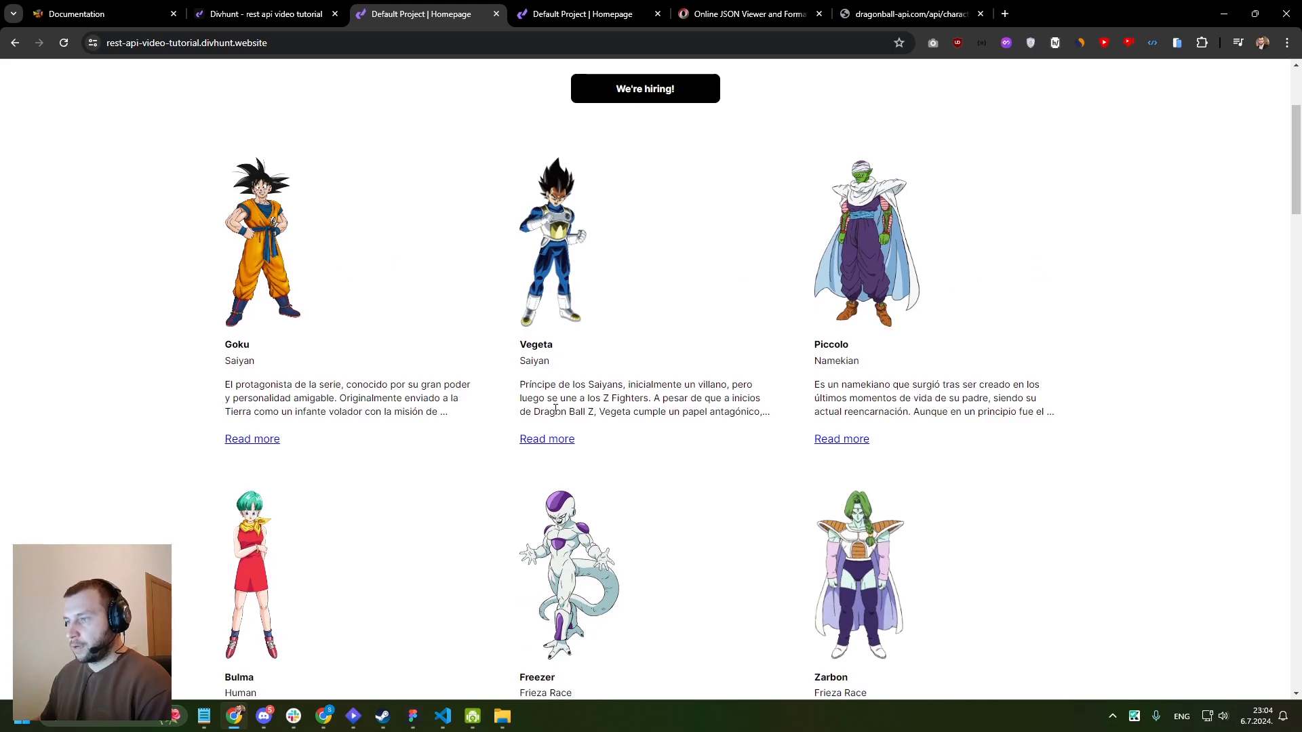
scroll(803, 434, down, 5)
scroll(845, 405, down, 2)
scroll(840, 414, up, 1)
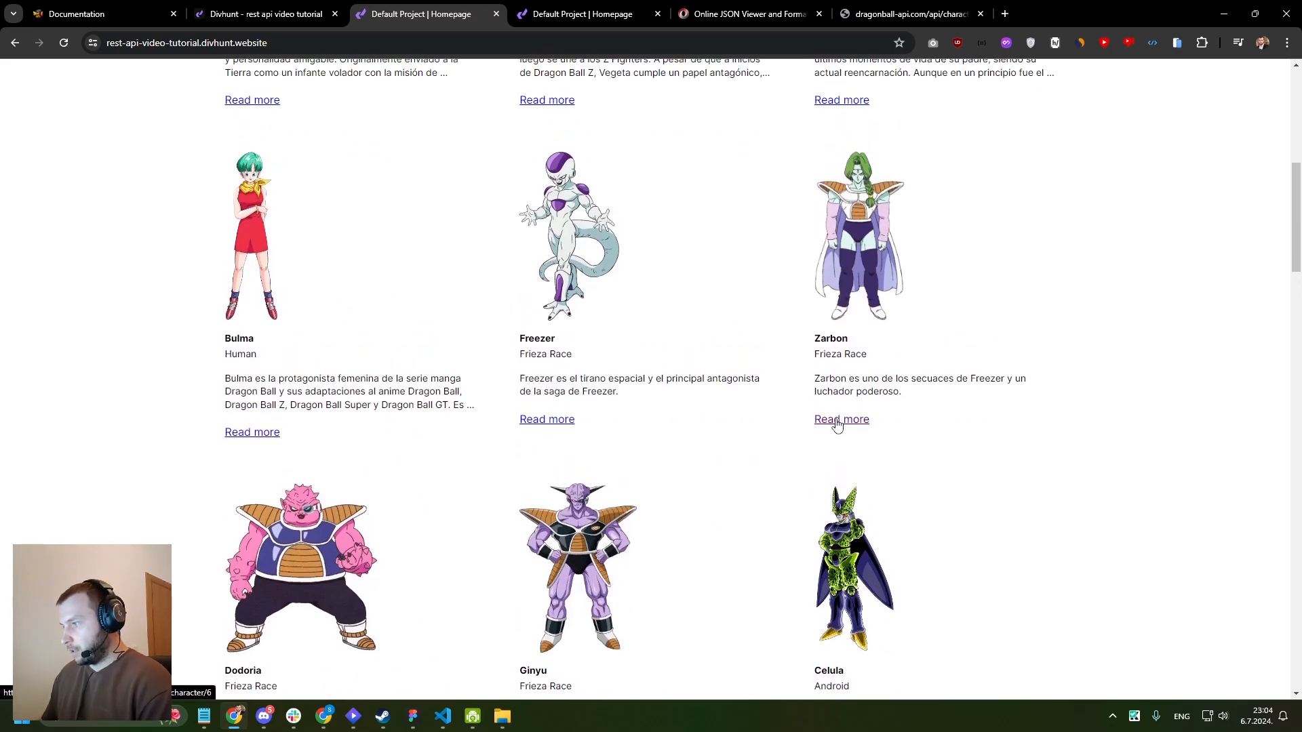
- Follow Zarbon's Read more link to view the character page and its transformations, and return to the homepage
click(838, 422)
scroll(593, 296, down, 1)
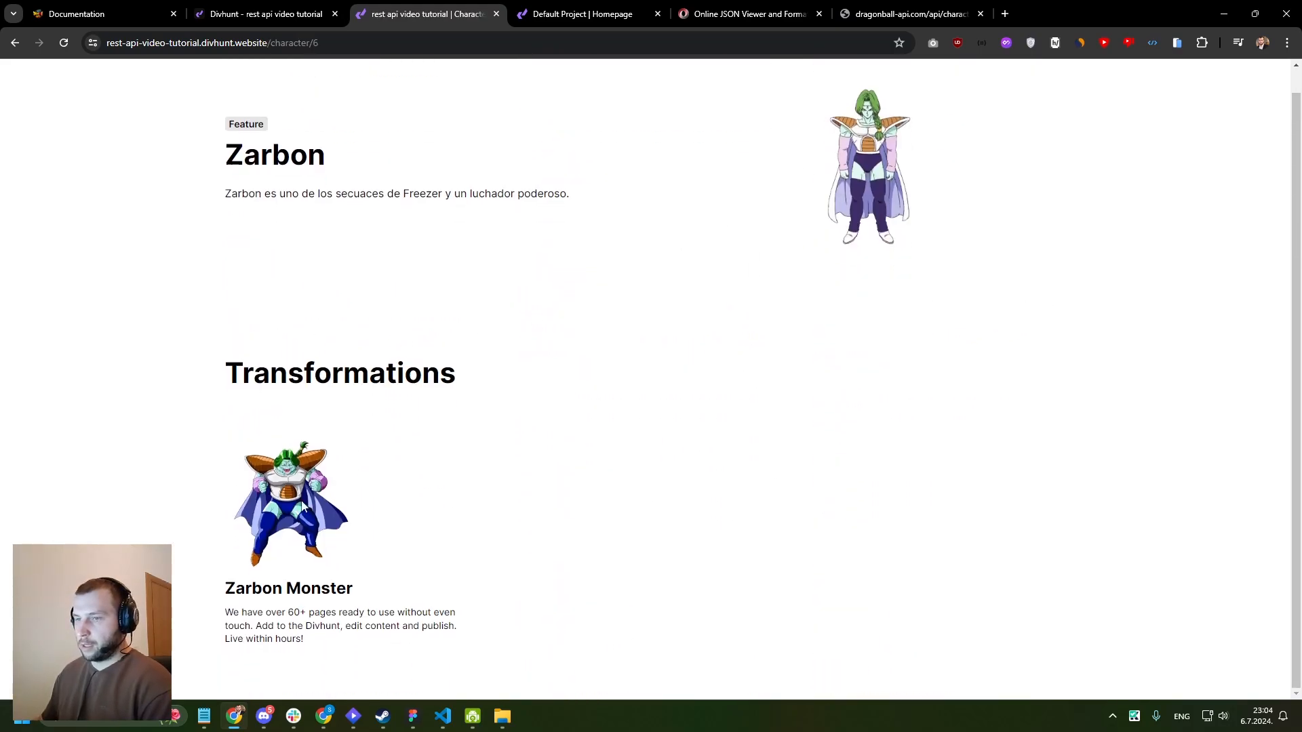
scroll(268, 334, up, 1)
click(15, 42)
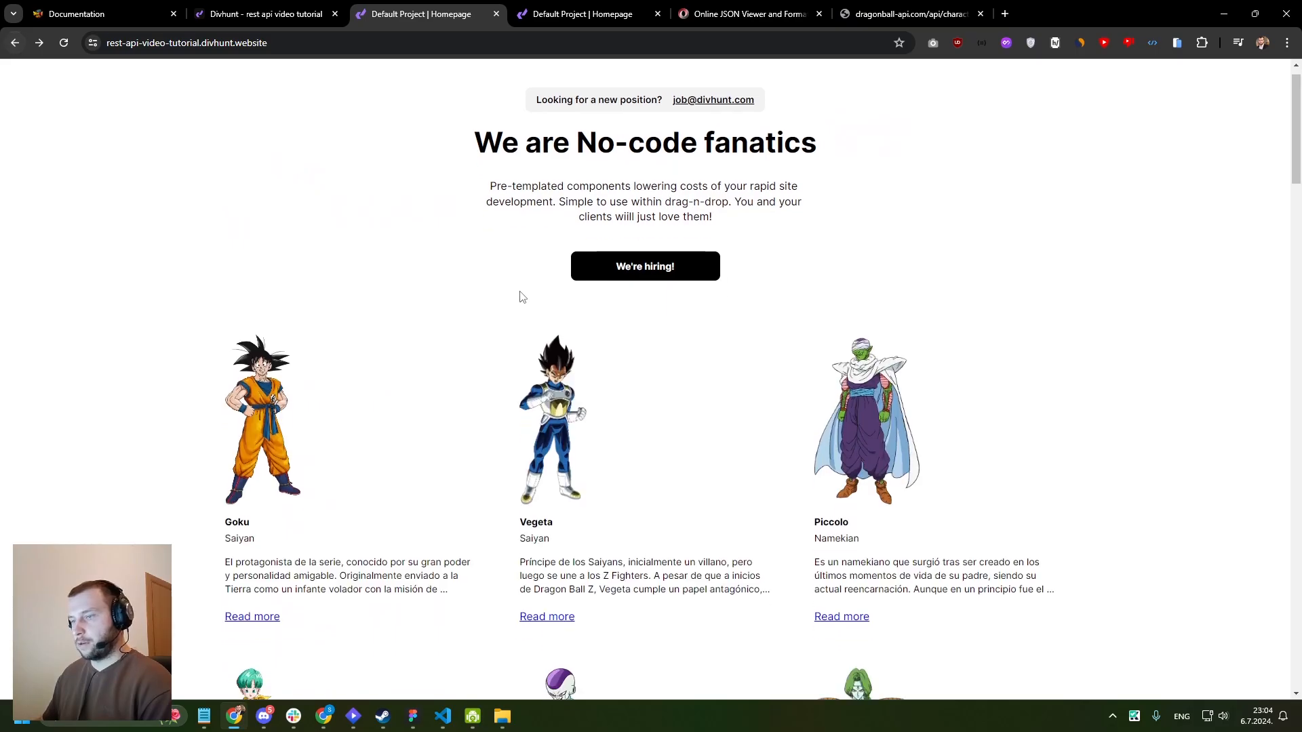
- Open Ginyu's character page from the homepage listing and examine its Transformations section
scroll(536, 319, down, 15)
scroll(554, 354, down, 2)
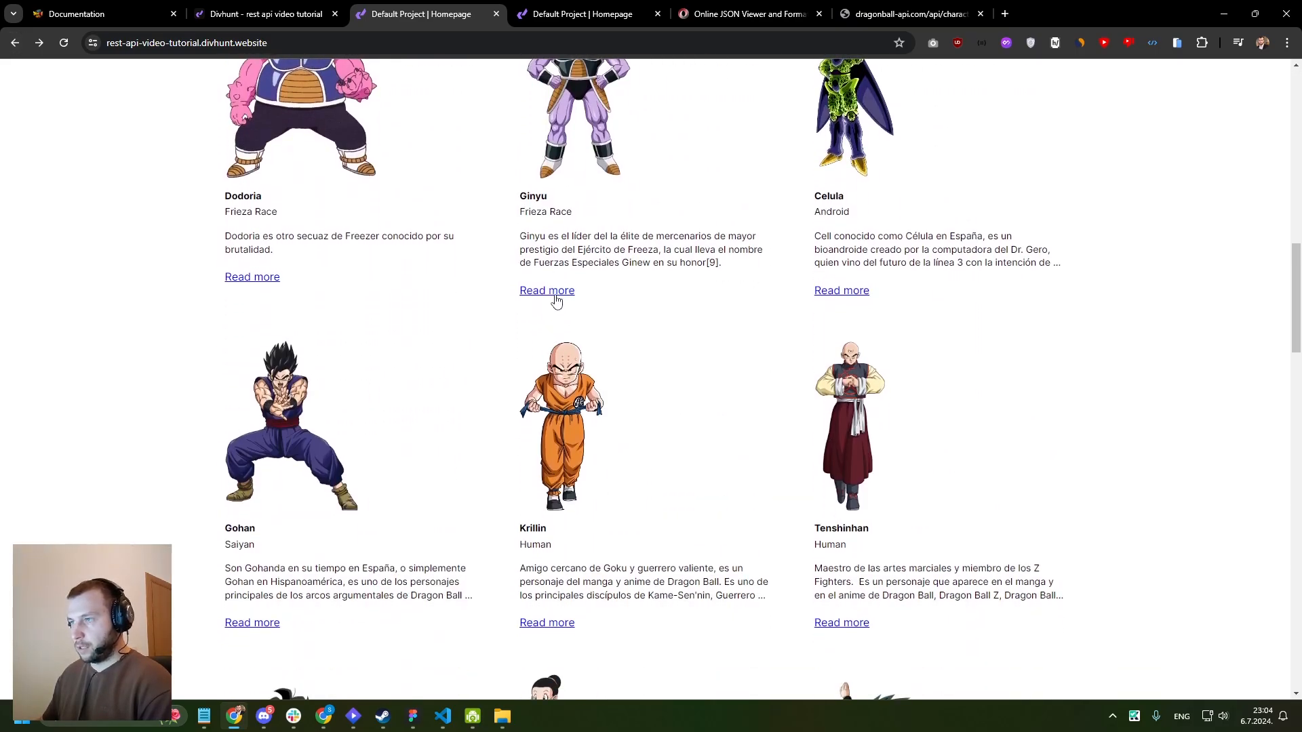
click(555, 298)
drag(164, 435, 468, 444)
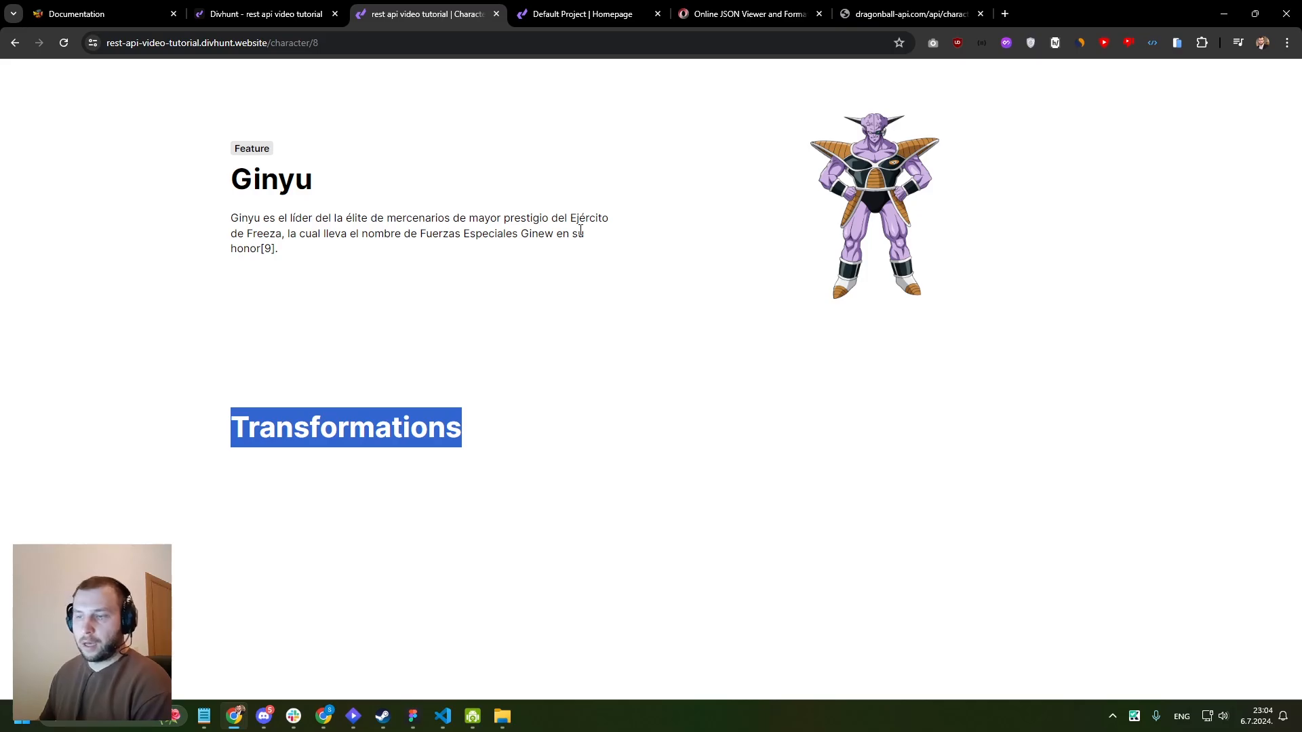
- Switch to the Divhunt builder, open the Character page and select the Transformations heading
click(264, 14)
scroll(523, 241, down, 5)
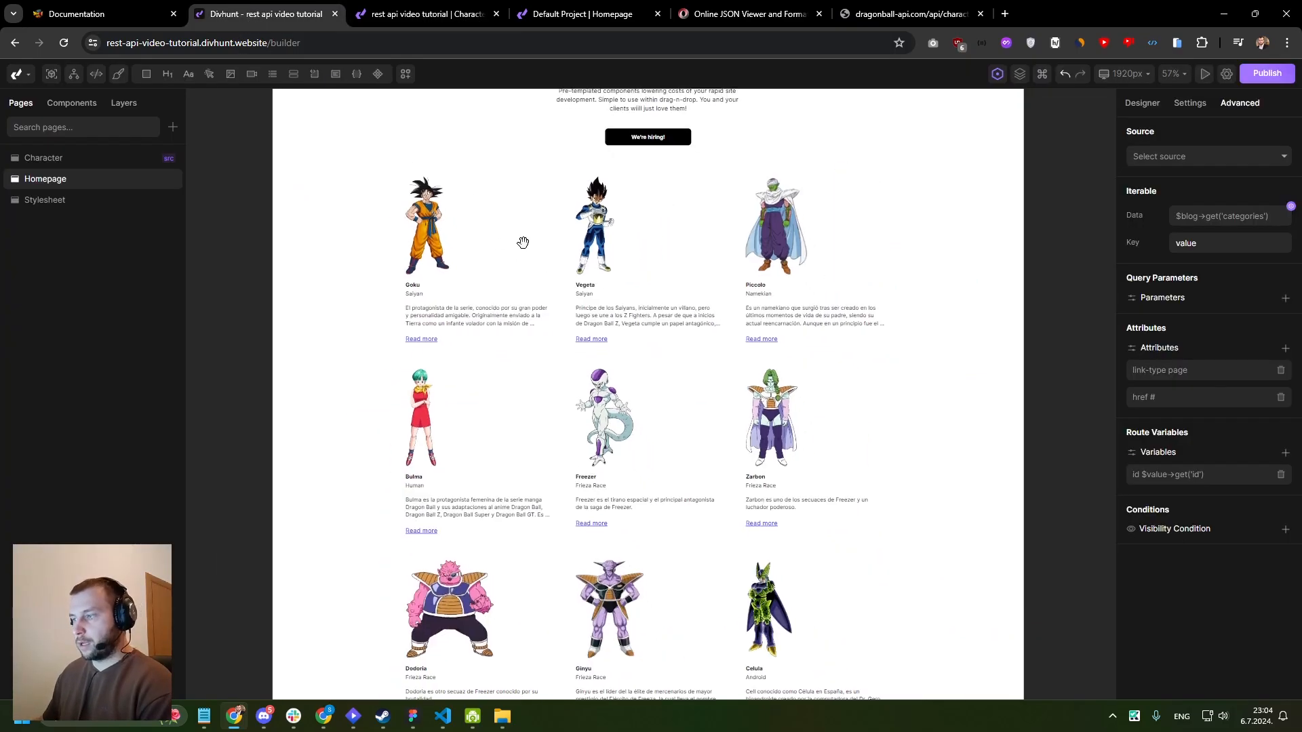
drag(418, 195, 486, 343)
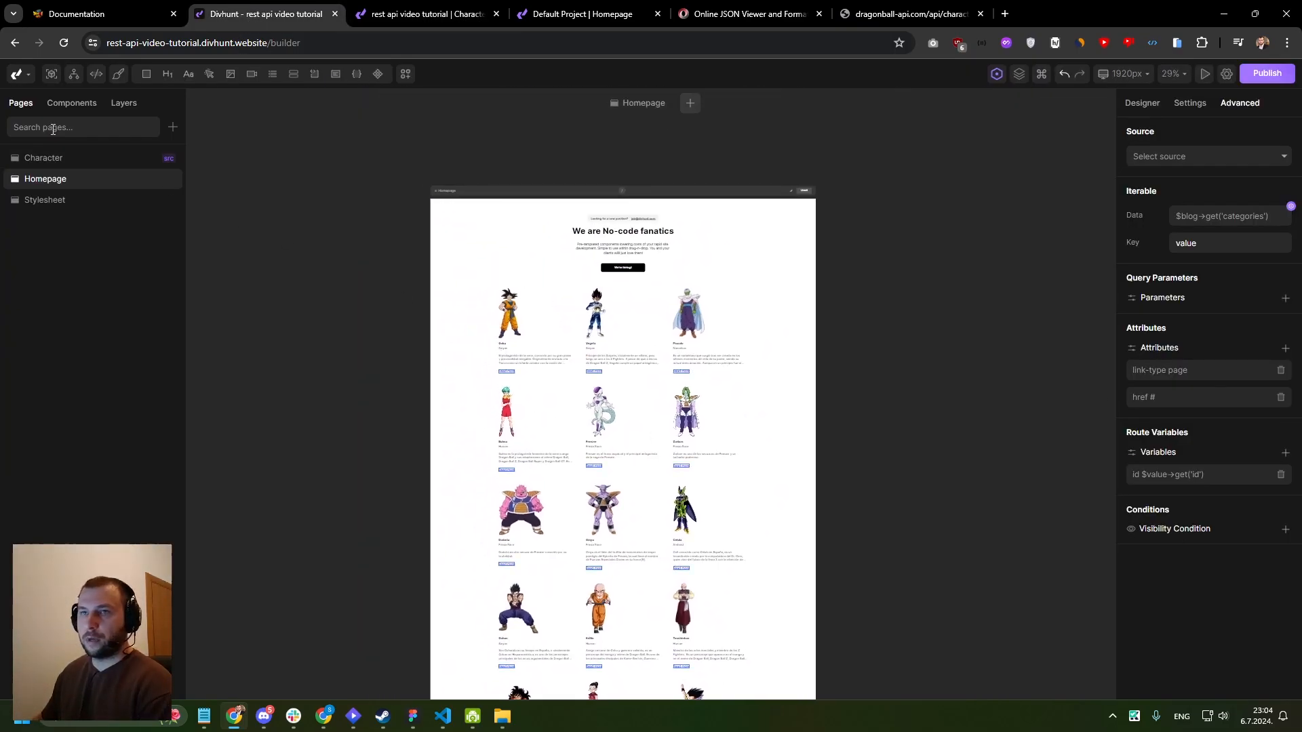
click(61, 159)
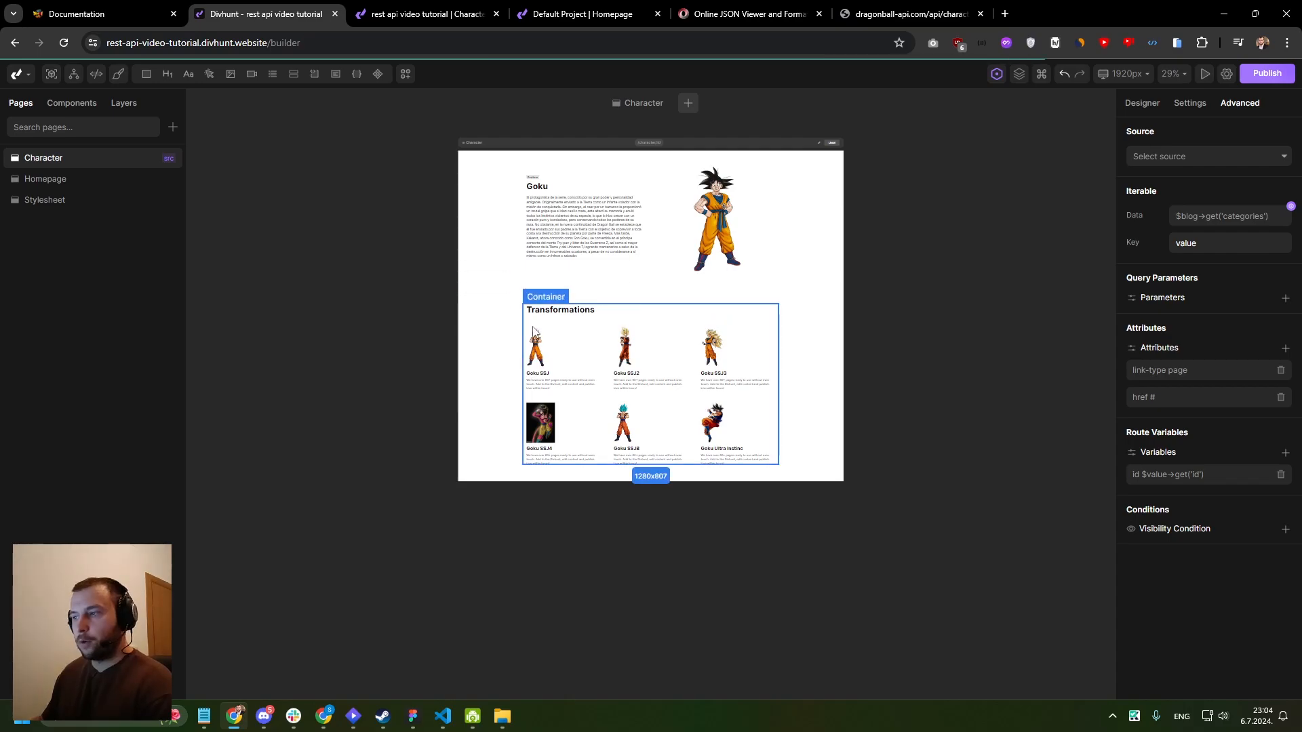
scroll(508, 299, up, 4)
click(644, 299)
click(645, 241)
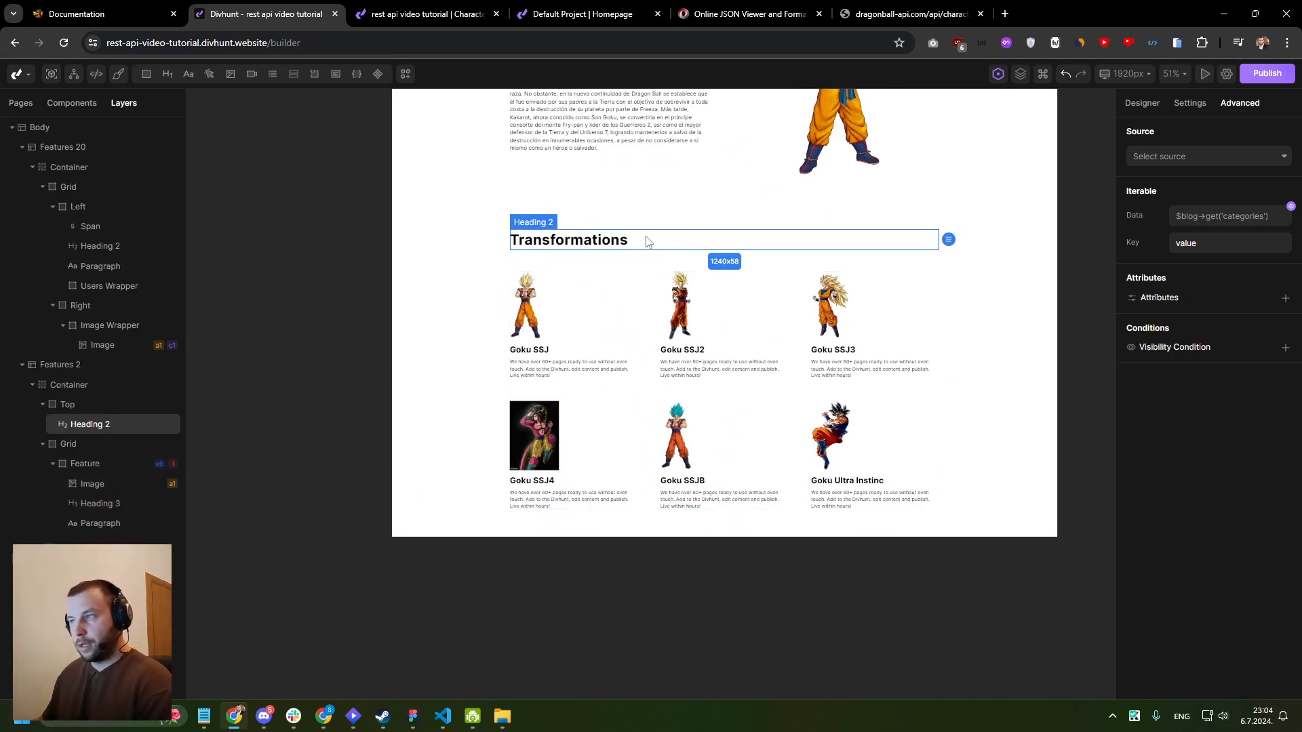
- Add a paragraph between the Top and Grid elements in the Container of Features 2
click(48, 446)
click(68, 404)
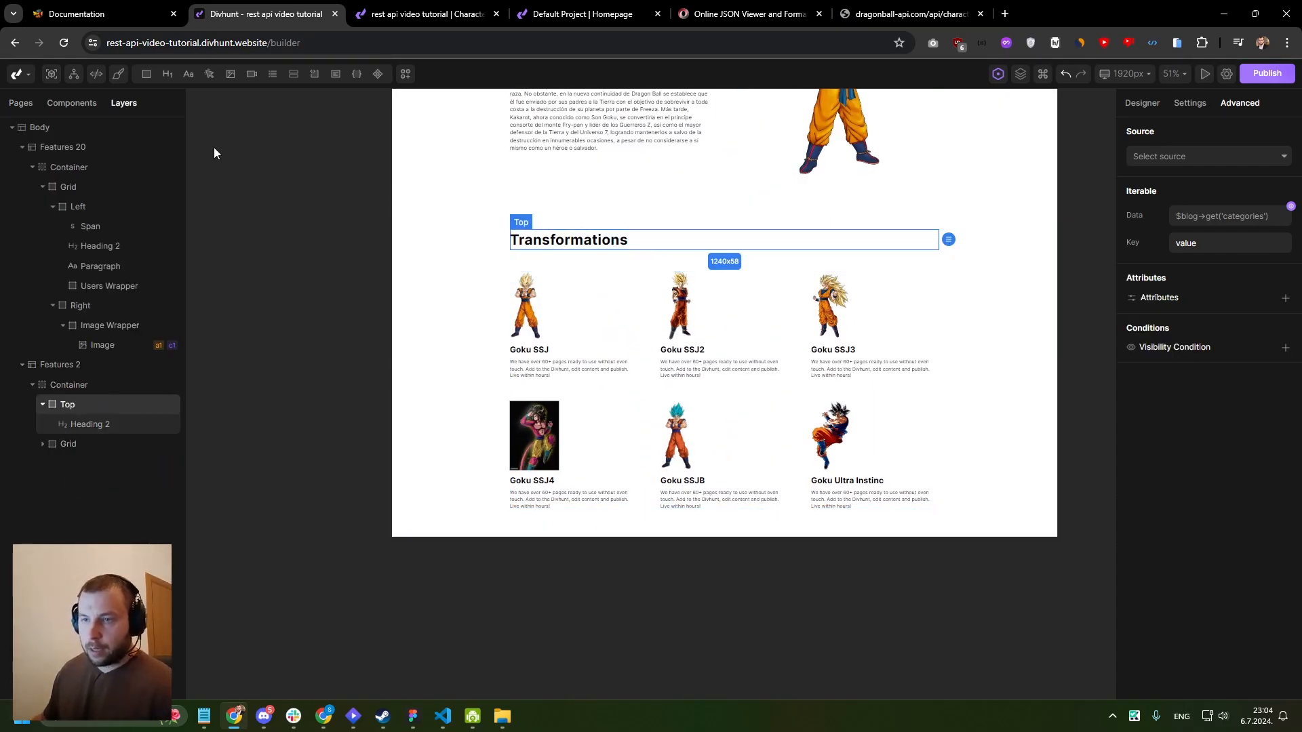
click(43, 405)
click(70, 385)
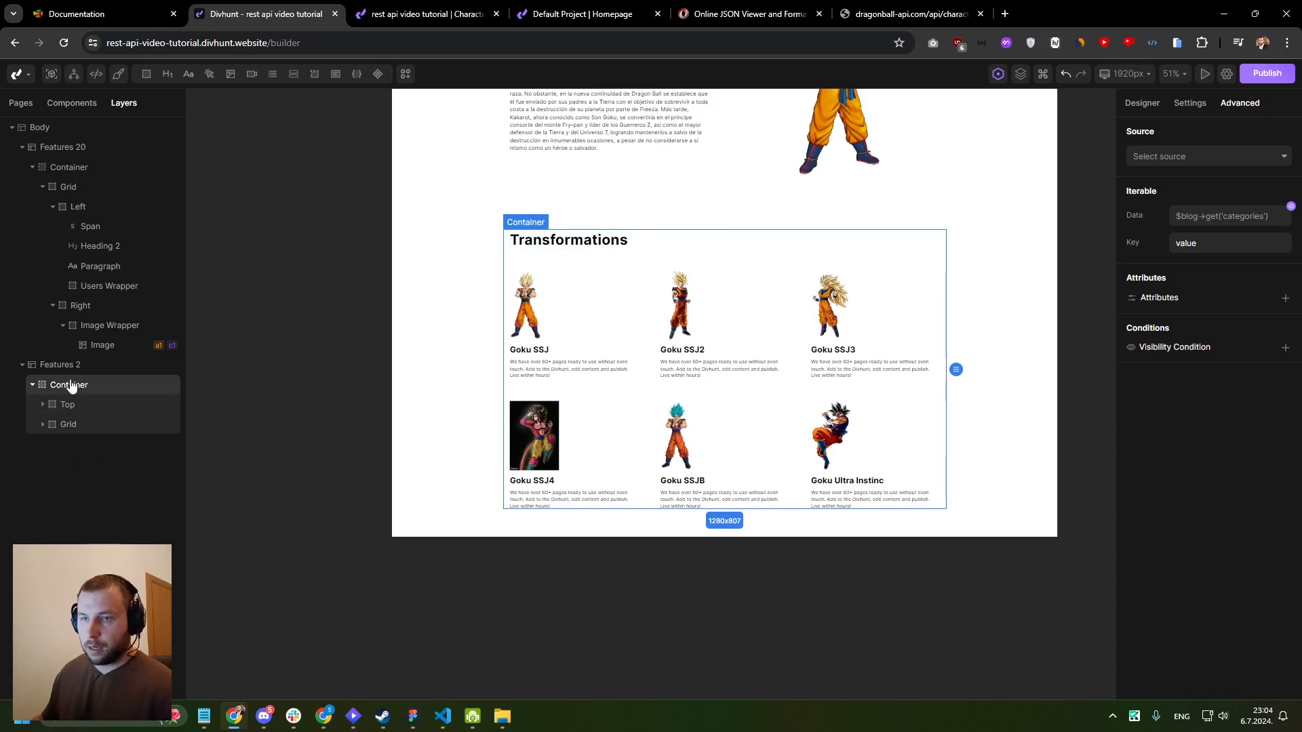
drag(185, 79, 73, 426)
click(73, 424)
scroll(611, 271, up, 5)
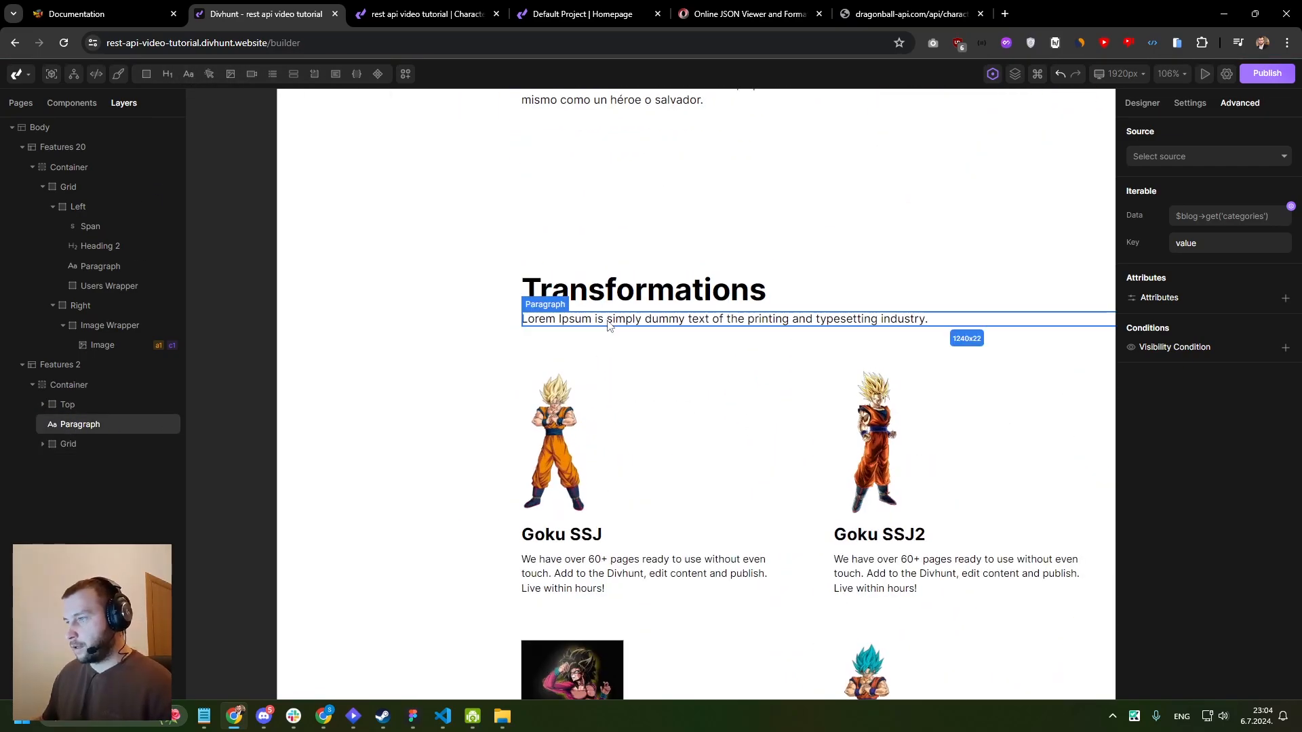
- Set the top margin of the new paragraph below the Transformations heading to 20px
click(1144, 103)
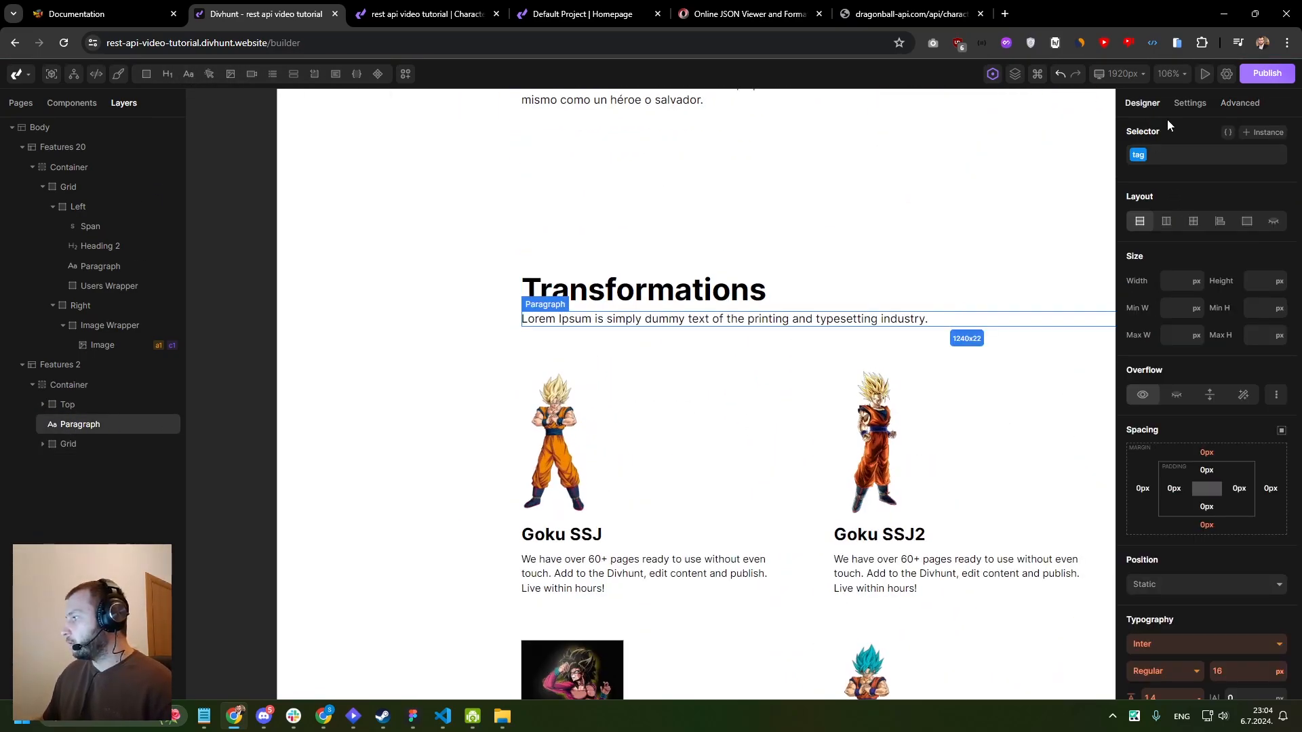
click(1206, 452)
click(1068, 467)
- Replace the new paragraph's placeholder text with "This character doesnt have any transformations." and save it
double_click(725, 333)
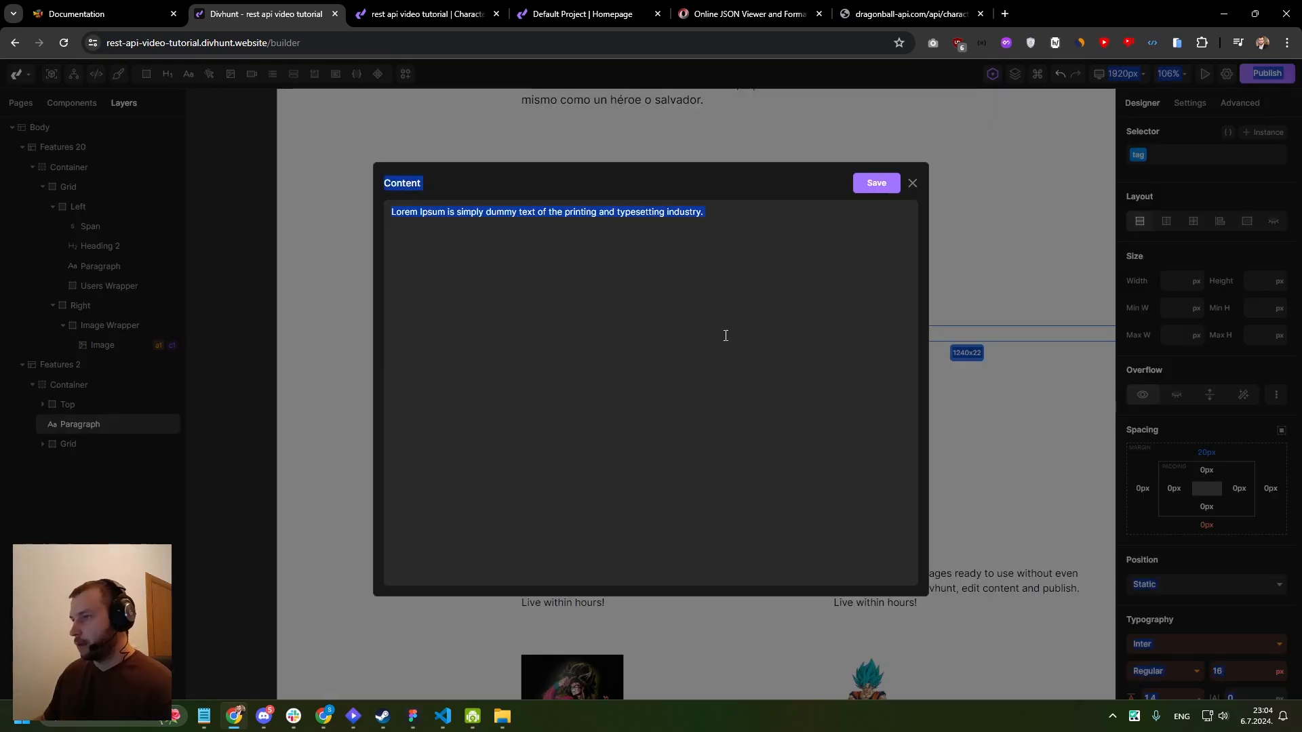
key(ctrl+a)
text(T)
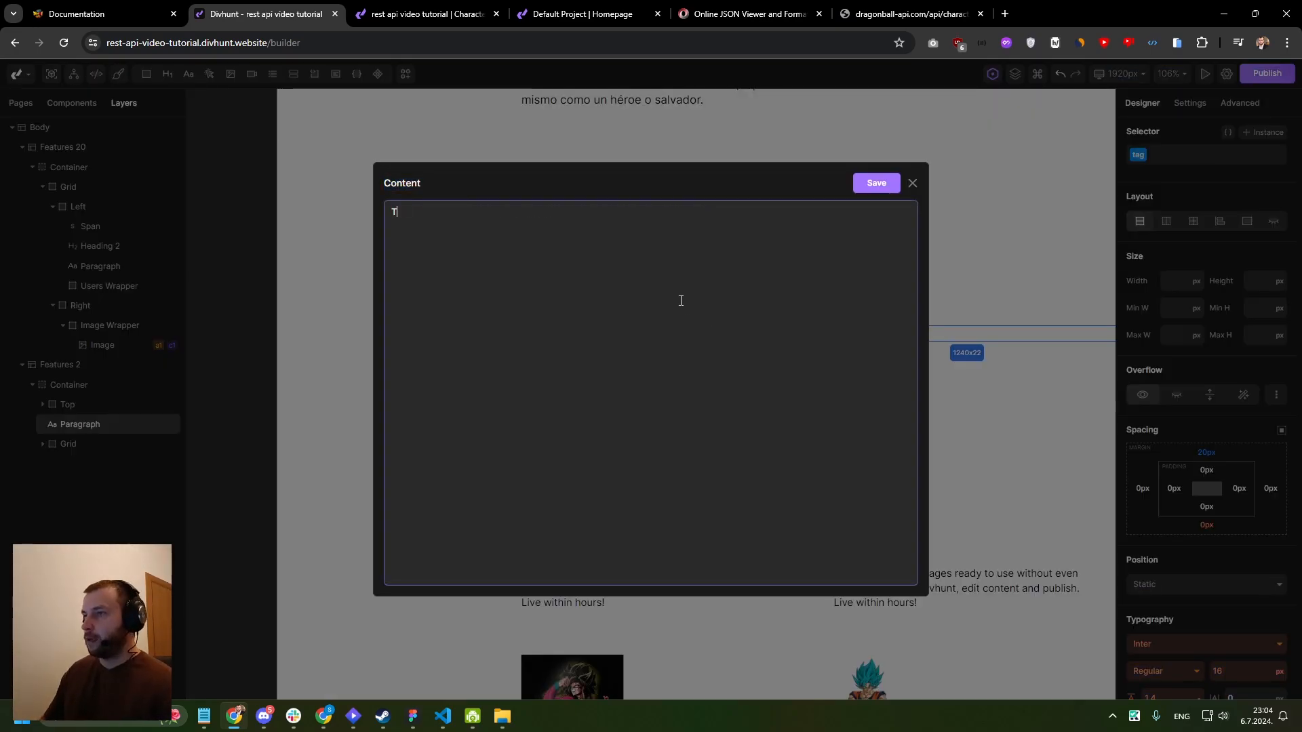
text(his character doesnt have any transform)
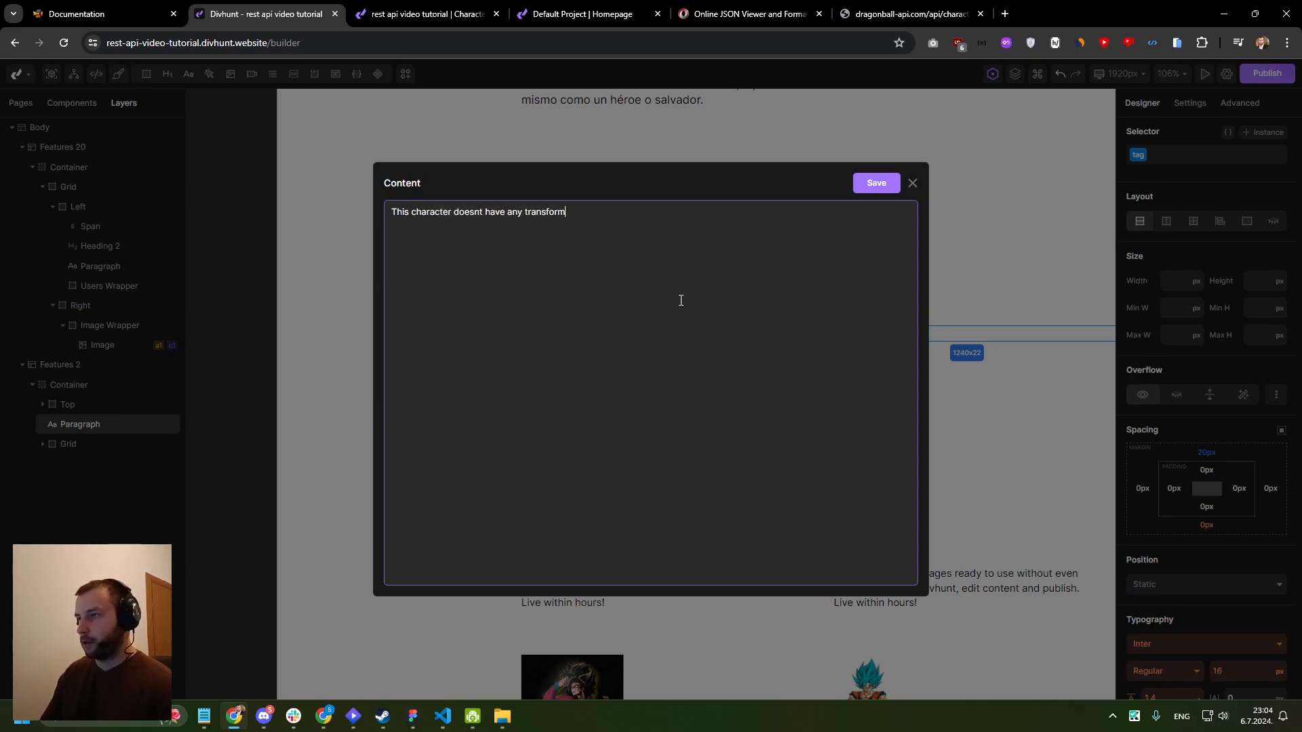
drag(589, 208, 388, 218)
click(876, 183)
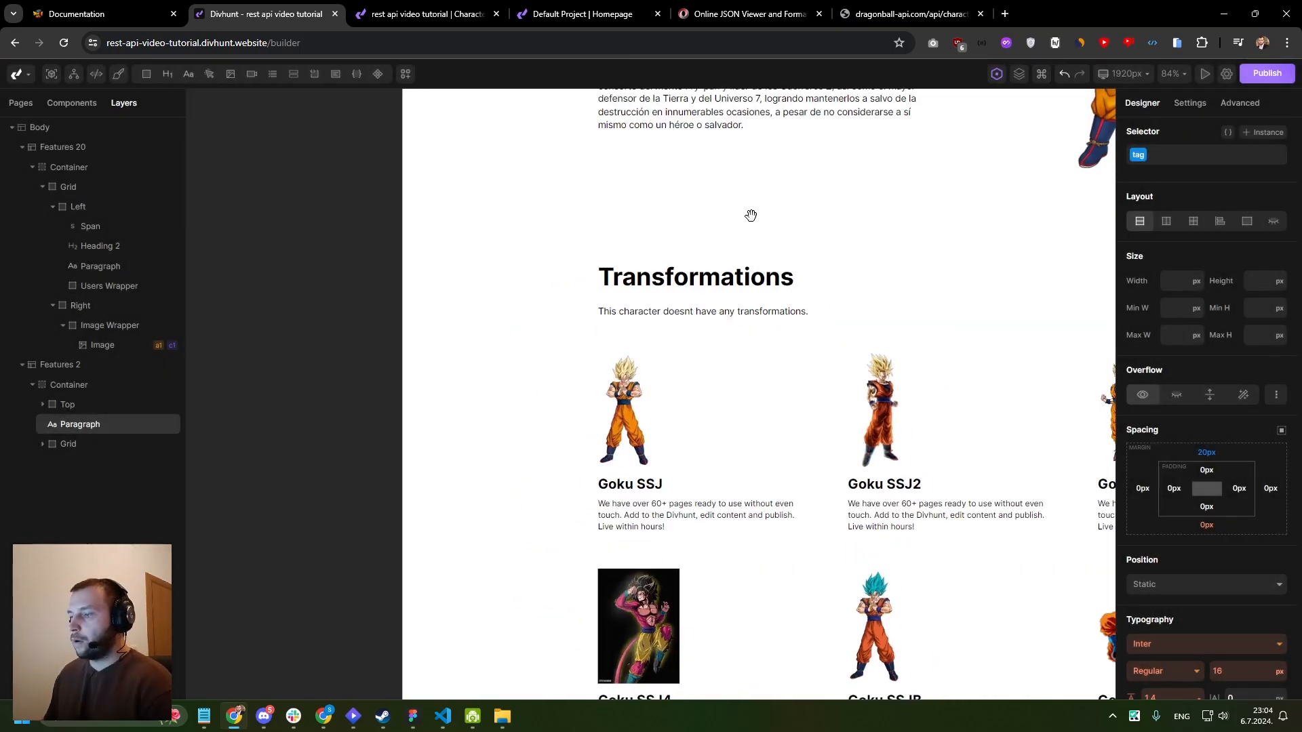
- Start a visibility condition on the no-transformations paragraph with the variable page→data→transformations as its value
scroll(721, 366, down, 4)
click(626, 281)
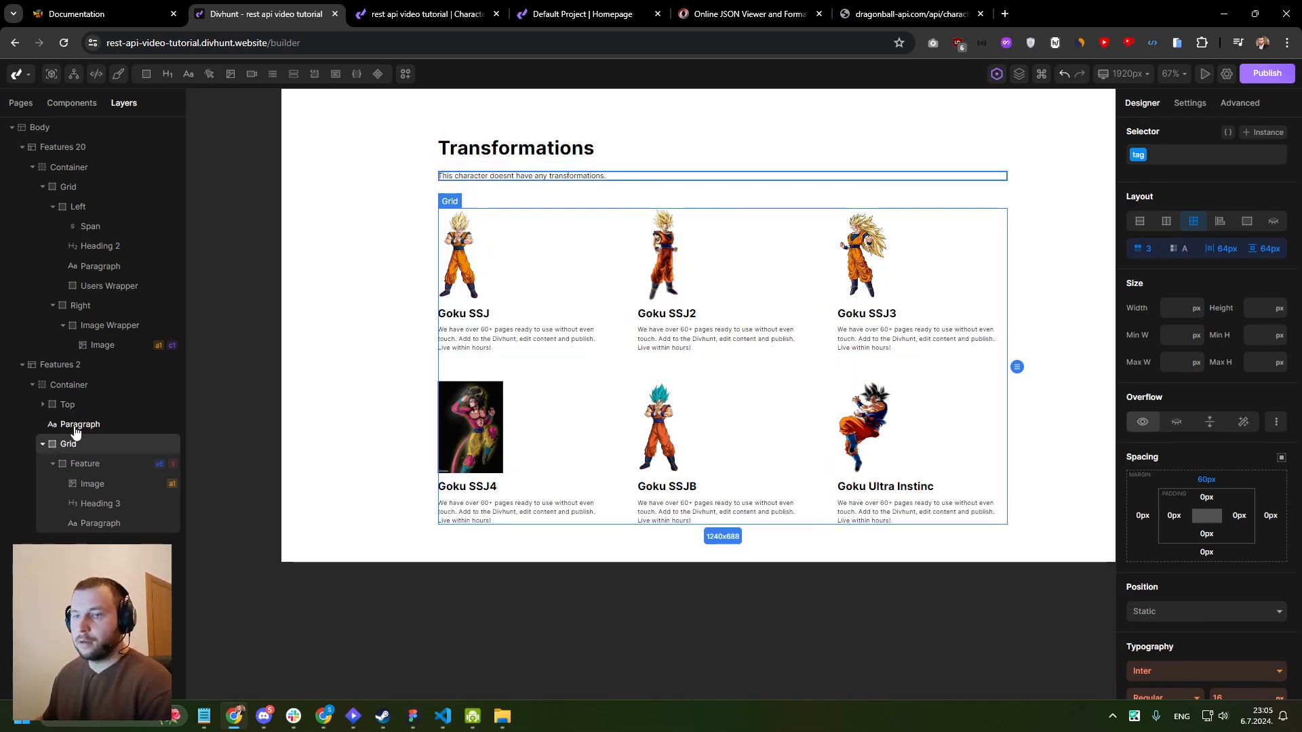
click(76, 426)
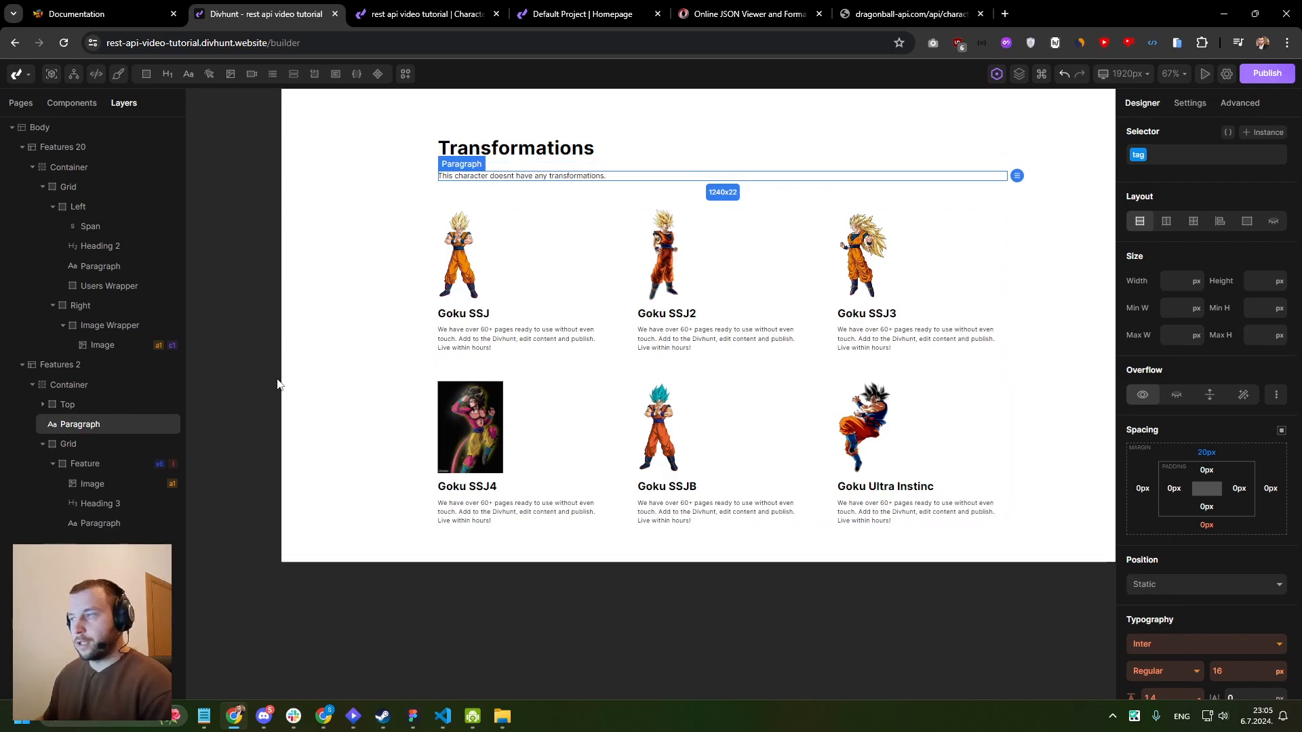
click(1239, 104)
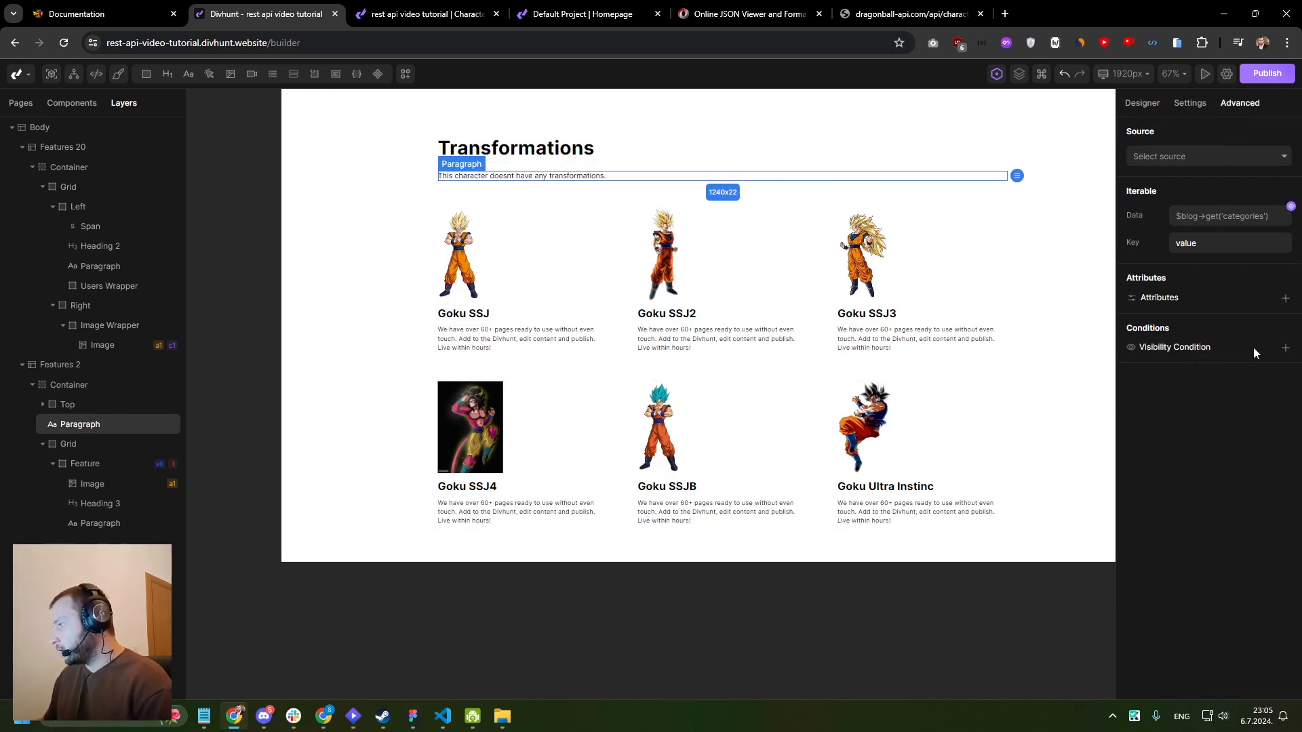
click(1285, 347)
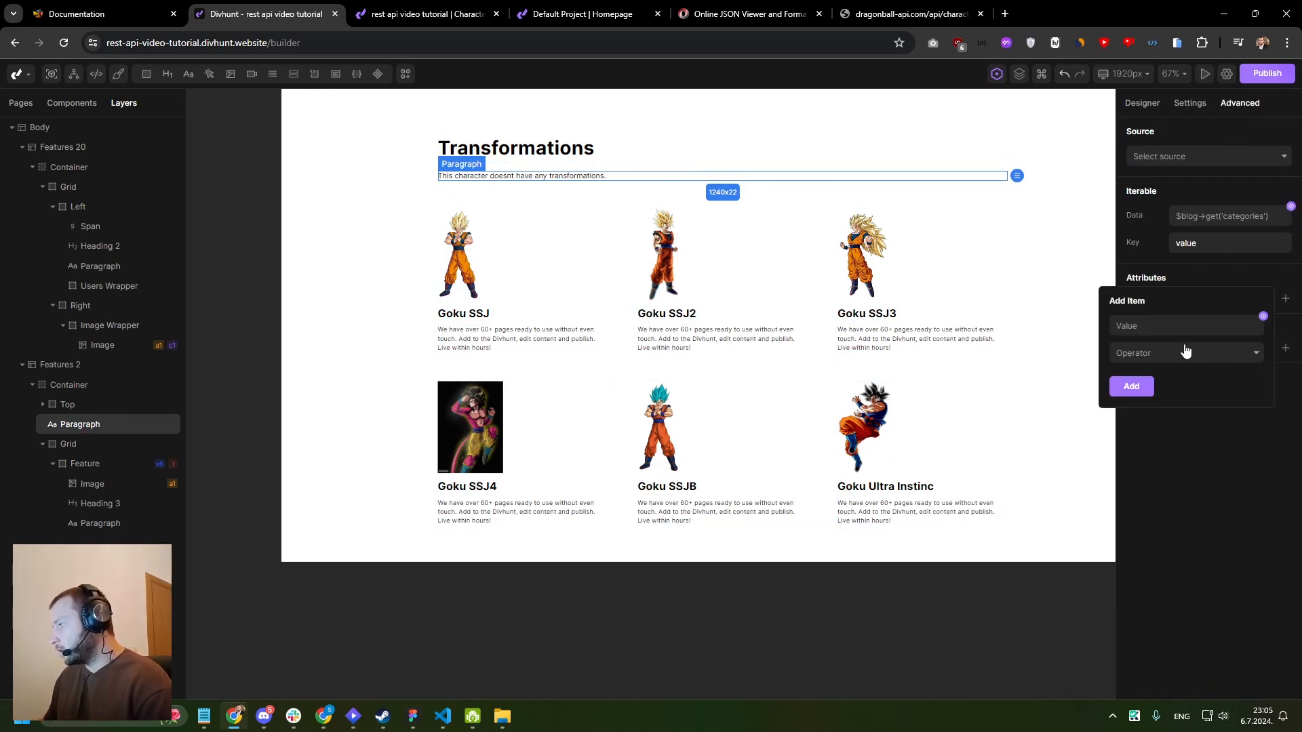
click(1263, 317)
click(922, 427)
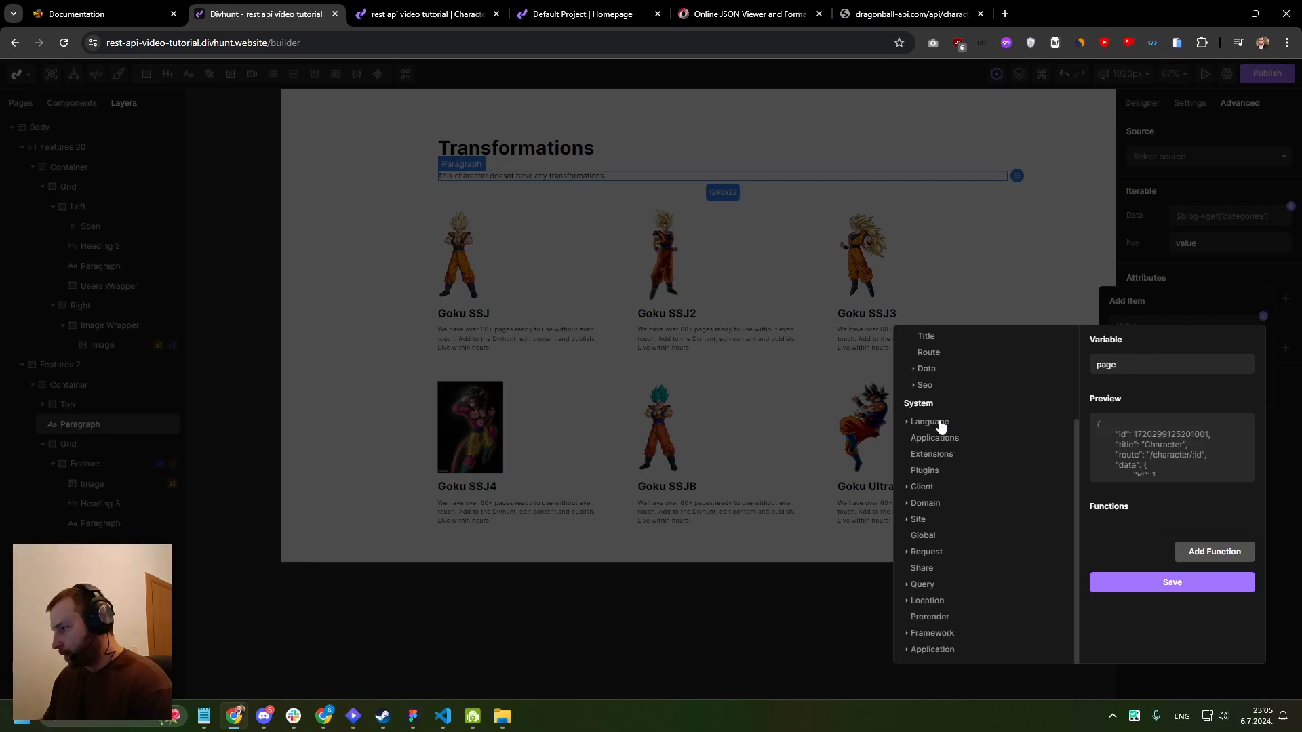
click(936, 370)
scroll(956, 441, down, 1)
click(983, 497)
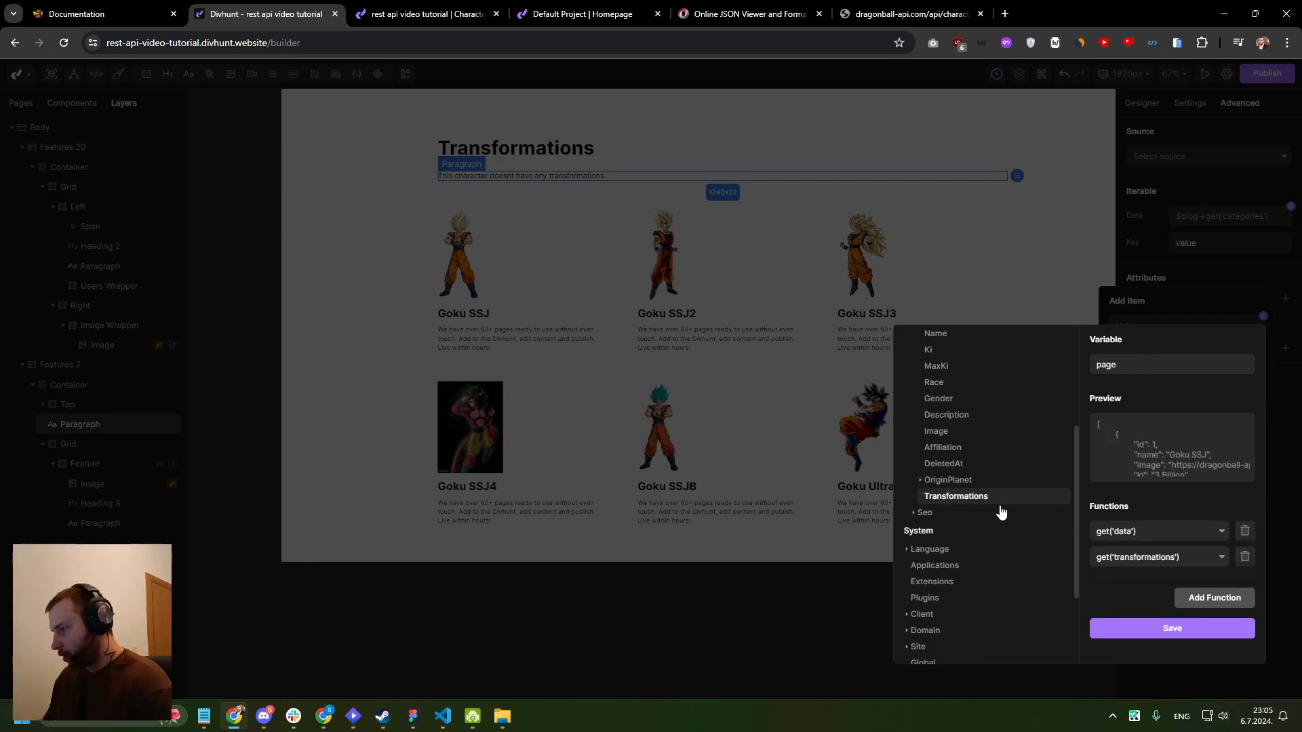
click(1173, 628)
- Set the paragraph condition's operator to Empty and add the condition
click(1157, 354)
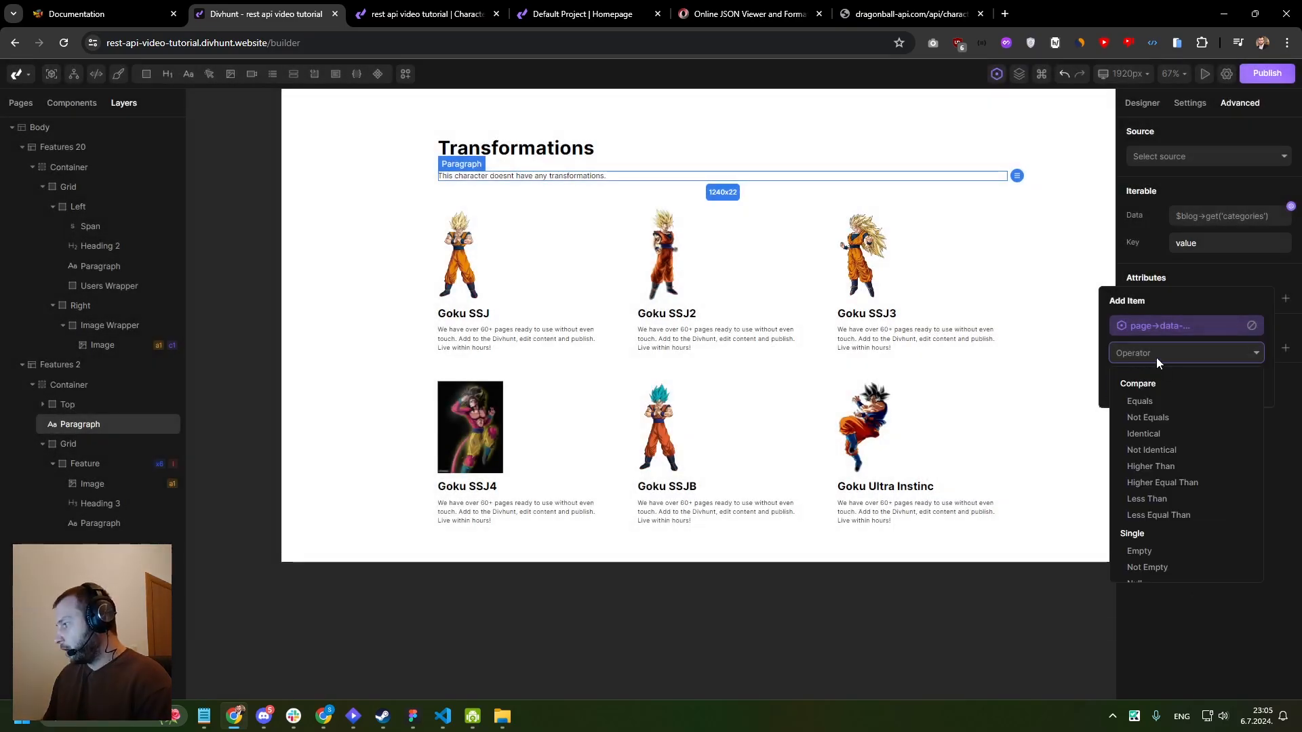
scroll(1157, 475, down, 2)
click(1154, 484)
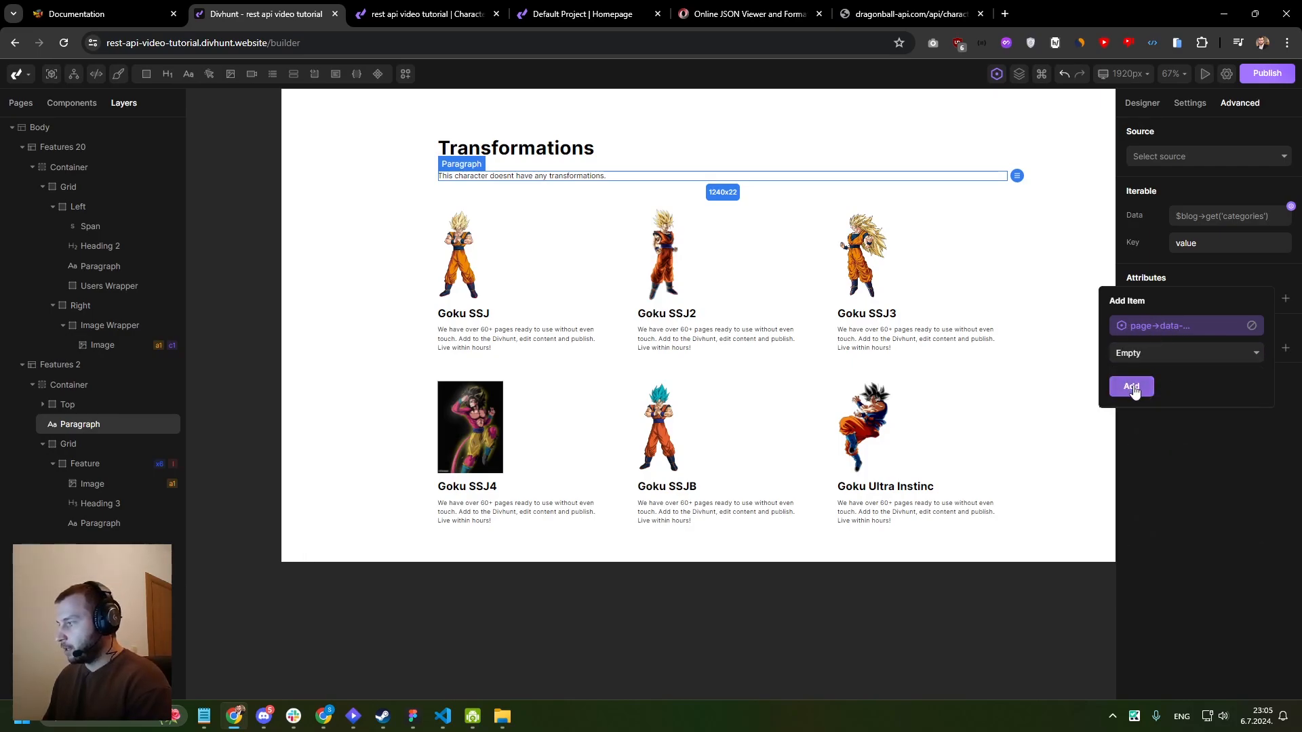
click(1131, 387)
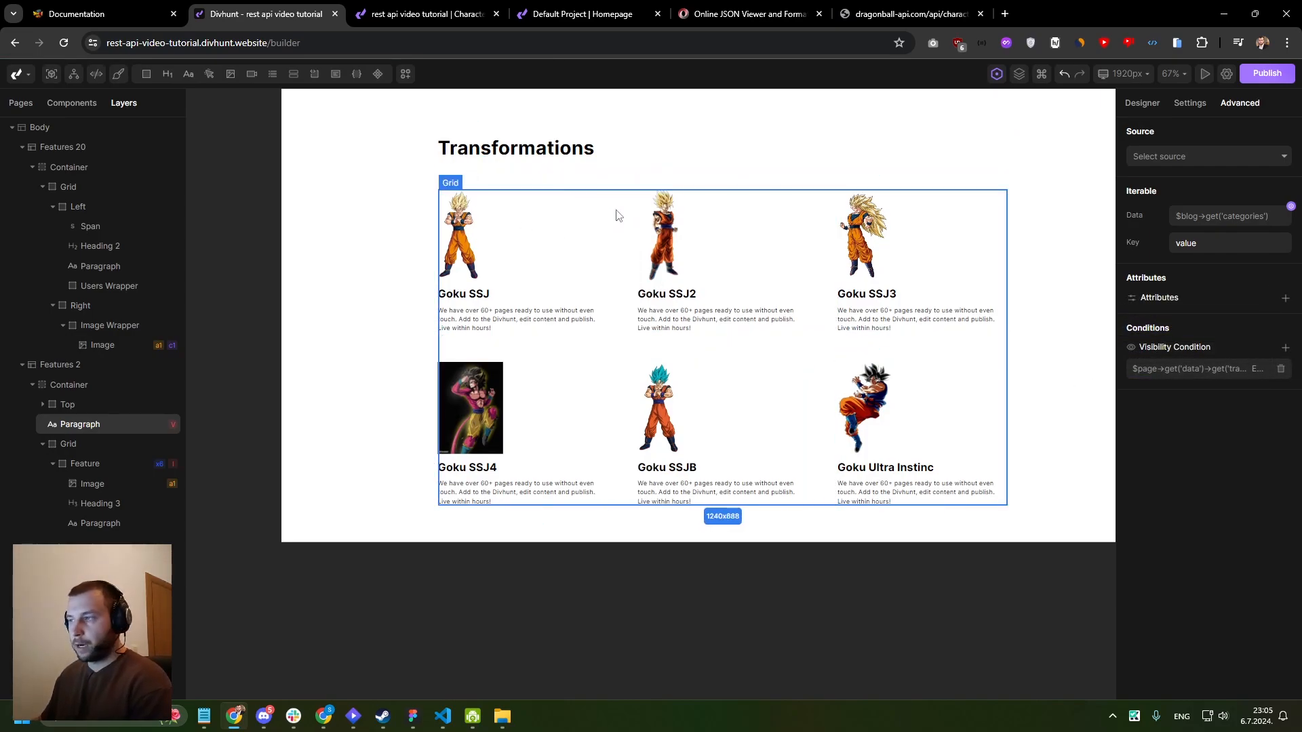
- Start a visibility condition on the transformations Grid with the variable page→data→transformations as its value
click(65, 445)
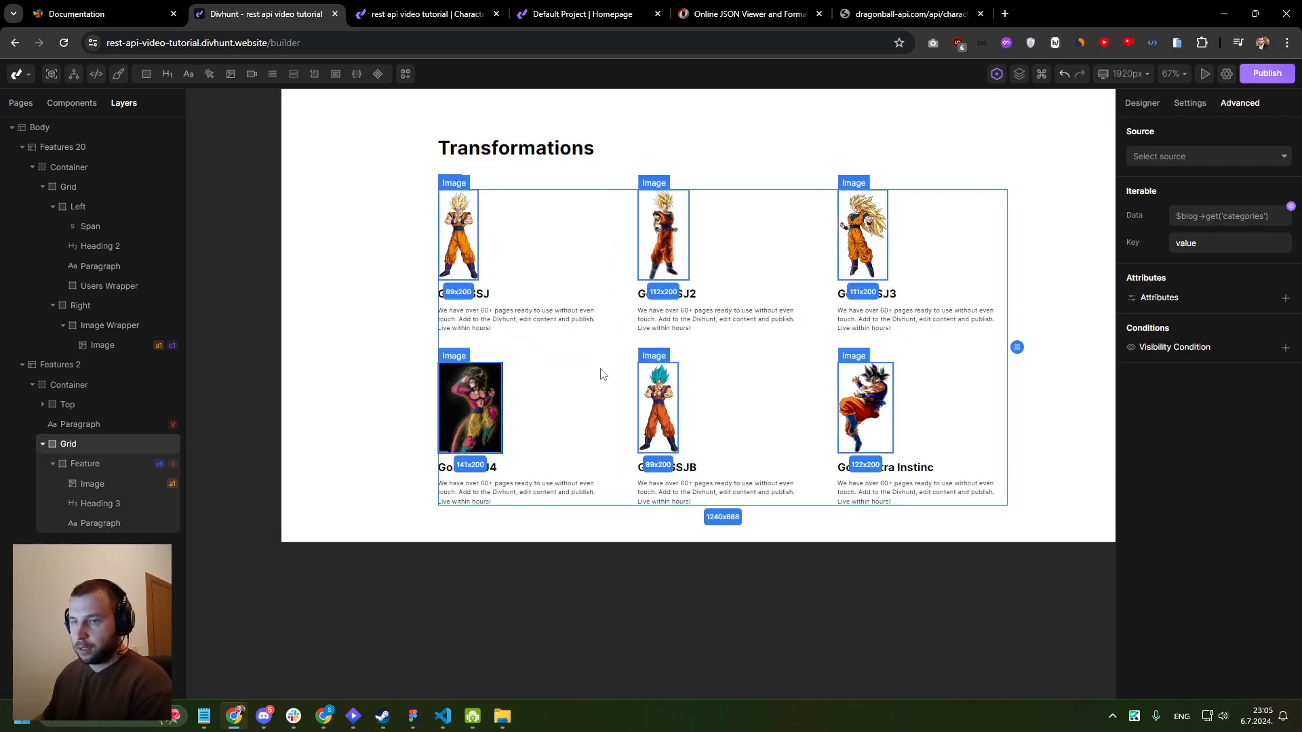
click(1285, 347)
click(1192, 325)
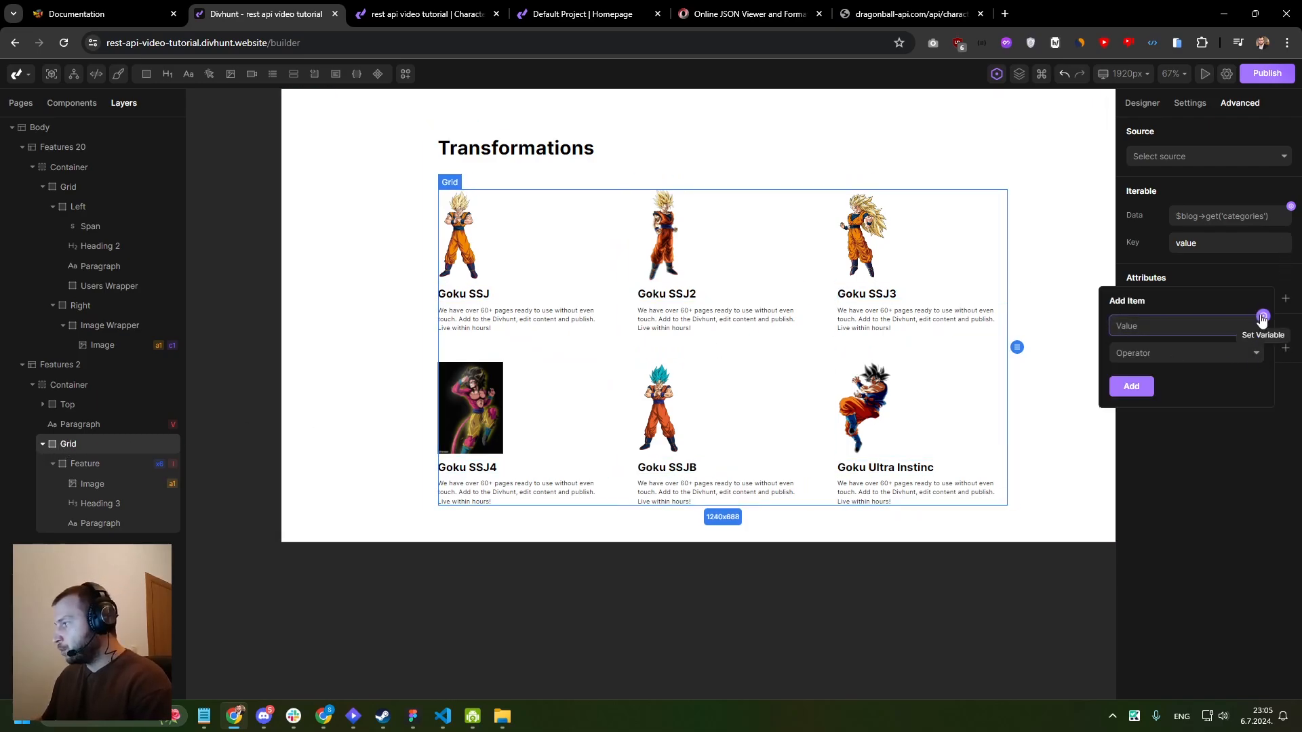
click(1263, 316)
click(920, 426)
click(926, 369)
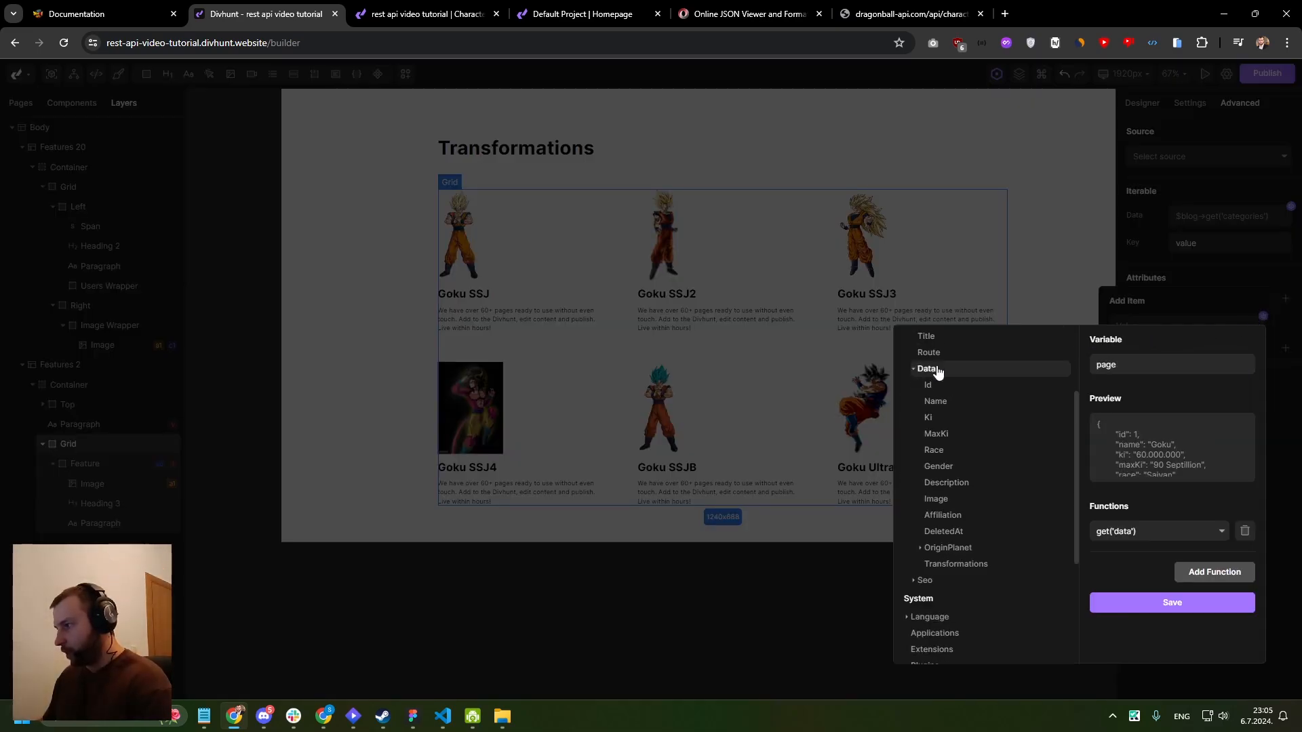
scroll(949, 407, down, 2)
click(956, 428)
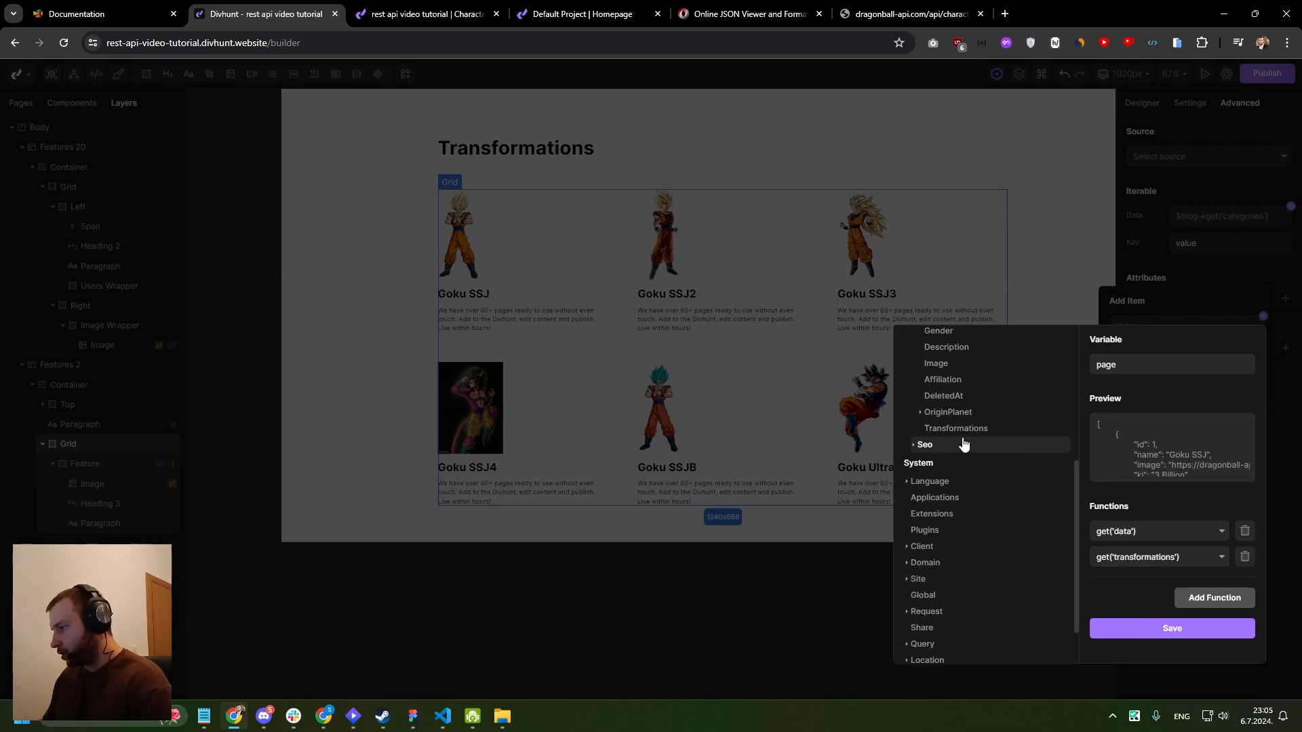
click(1167, 629)
- Set the Grid condition's operator to Not Empty and add the condition
click(1159, 353)
scroll(1186, 475, down, 2)
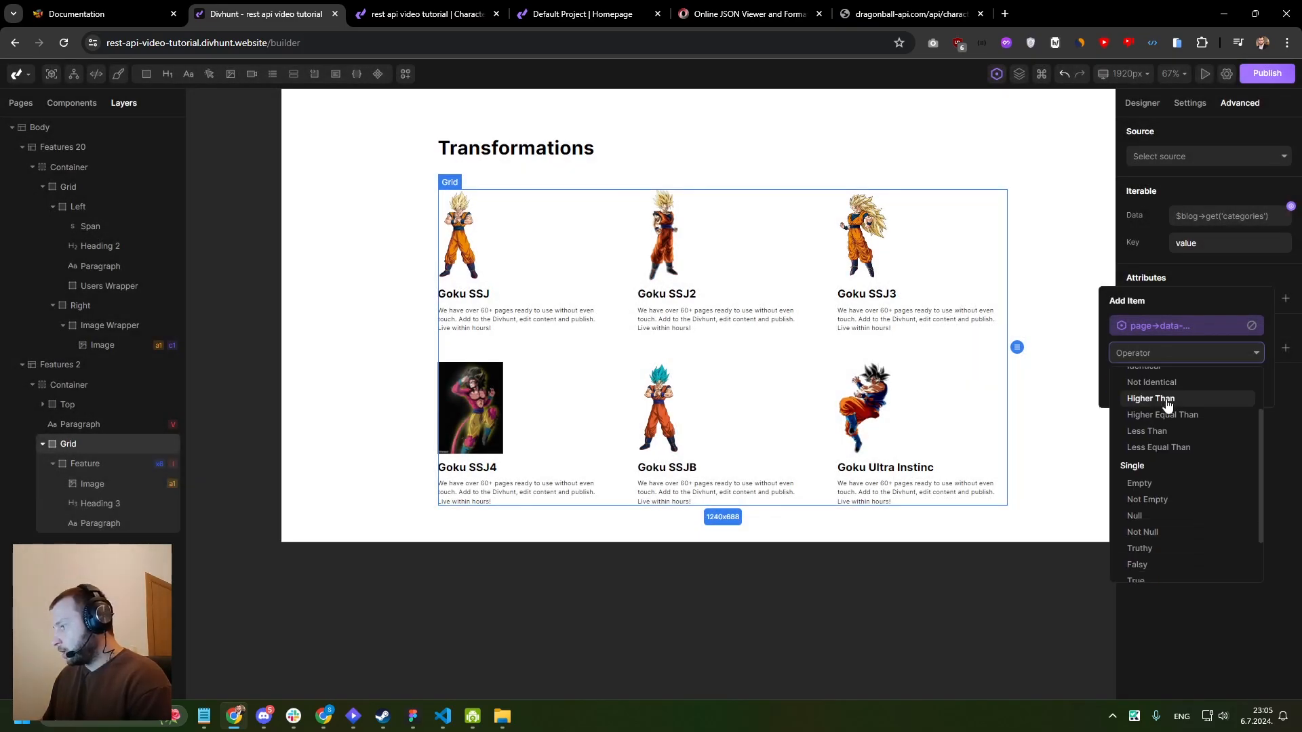
click(1152, 504)
click(1132, 381)
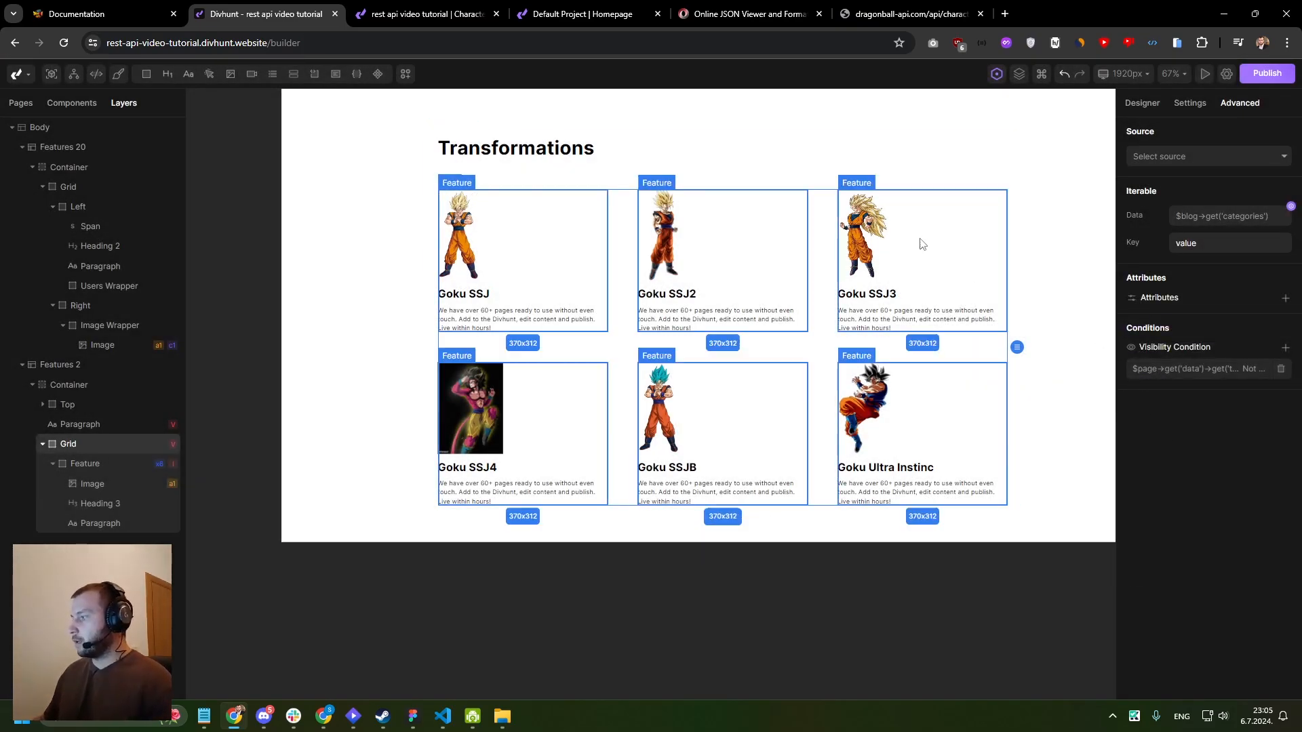
- Reload Ginyu's live character page and check the text under the Transformations heading
click(441, 12)
key(F5)
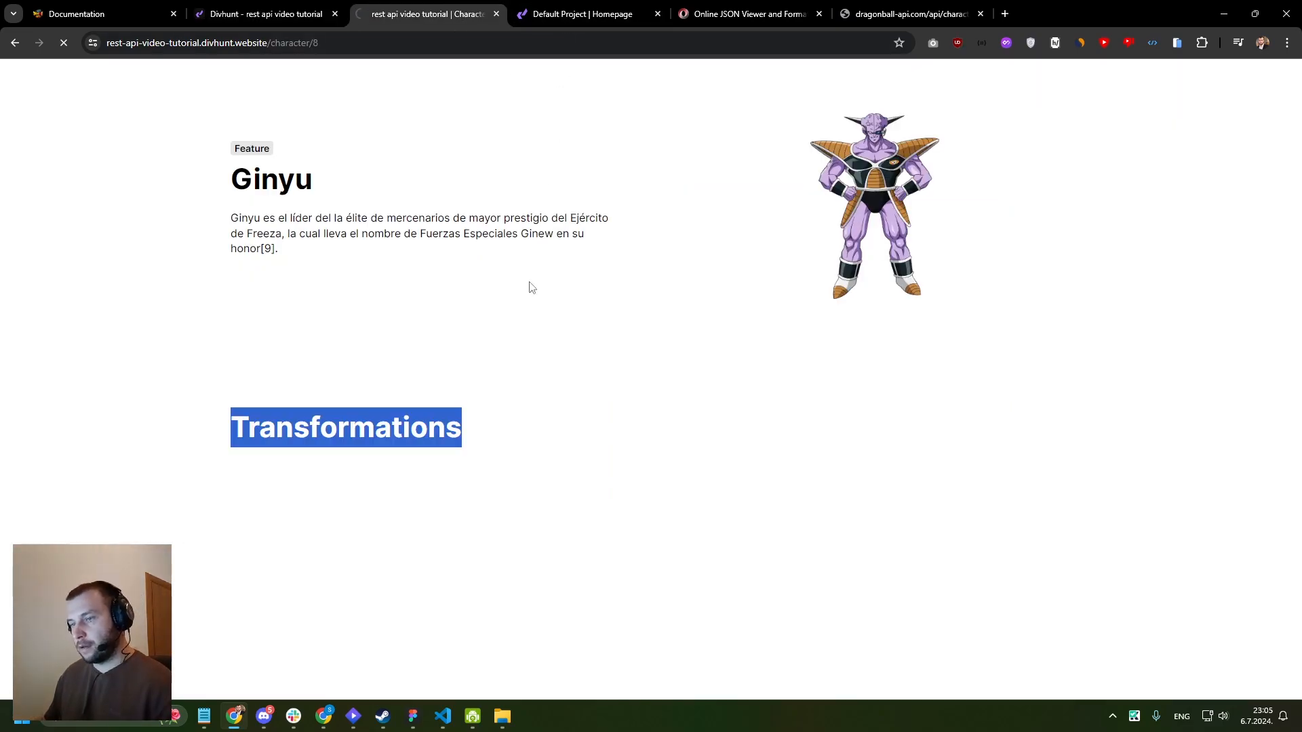
drag(233, 469, 498, 469)
- Return to the live homepage, open Goku's character page and review its Transformations section
click(14, 43)
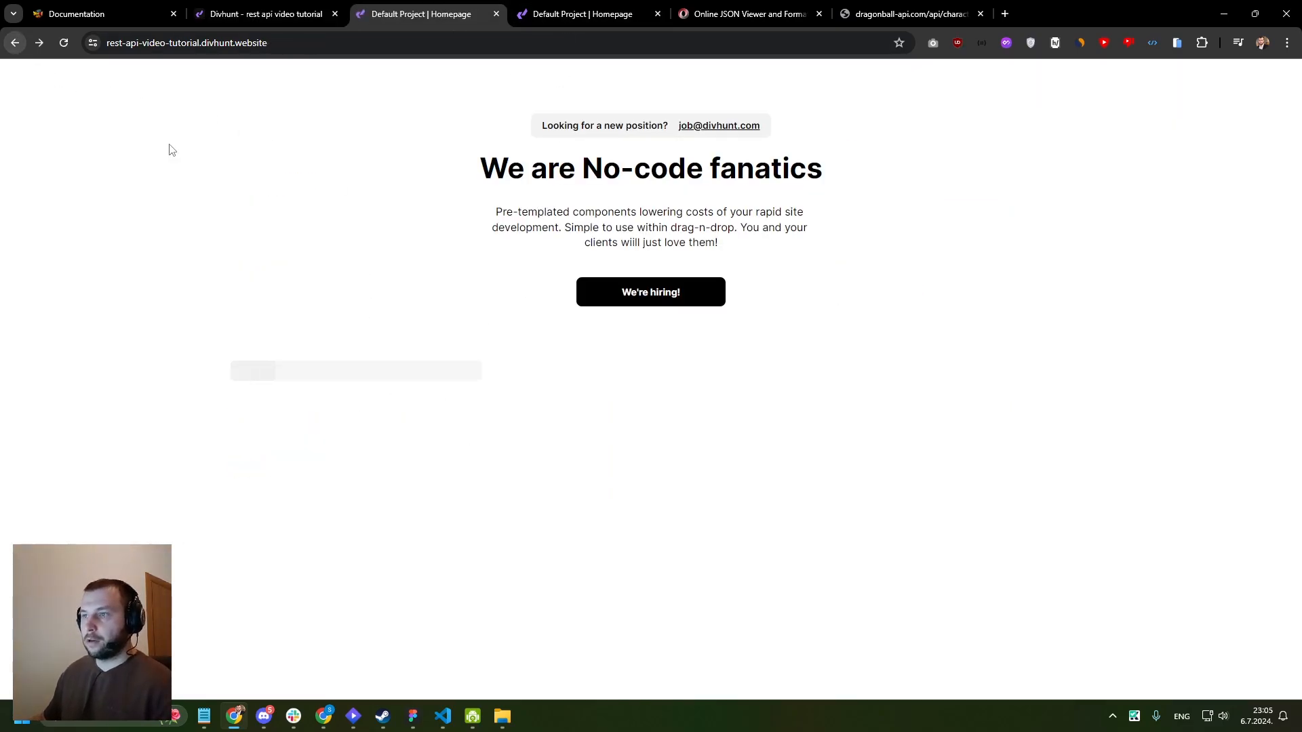
click(252, 642)
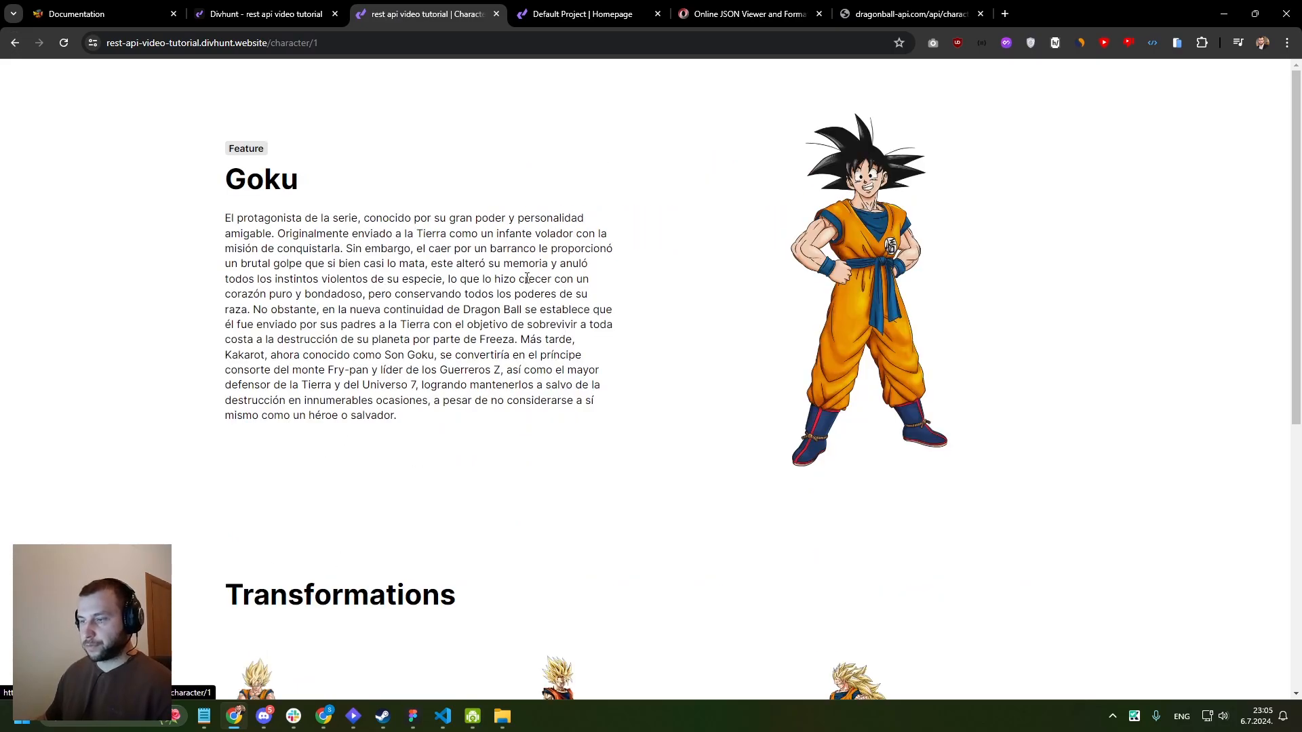
scroll(445, 318, down, 6)
drag(226, 186, 441, 342)
scroll(441, 342, up, 3)
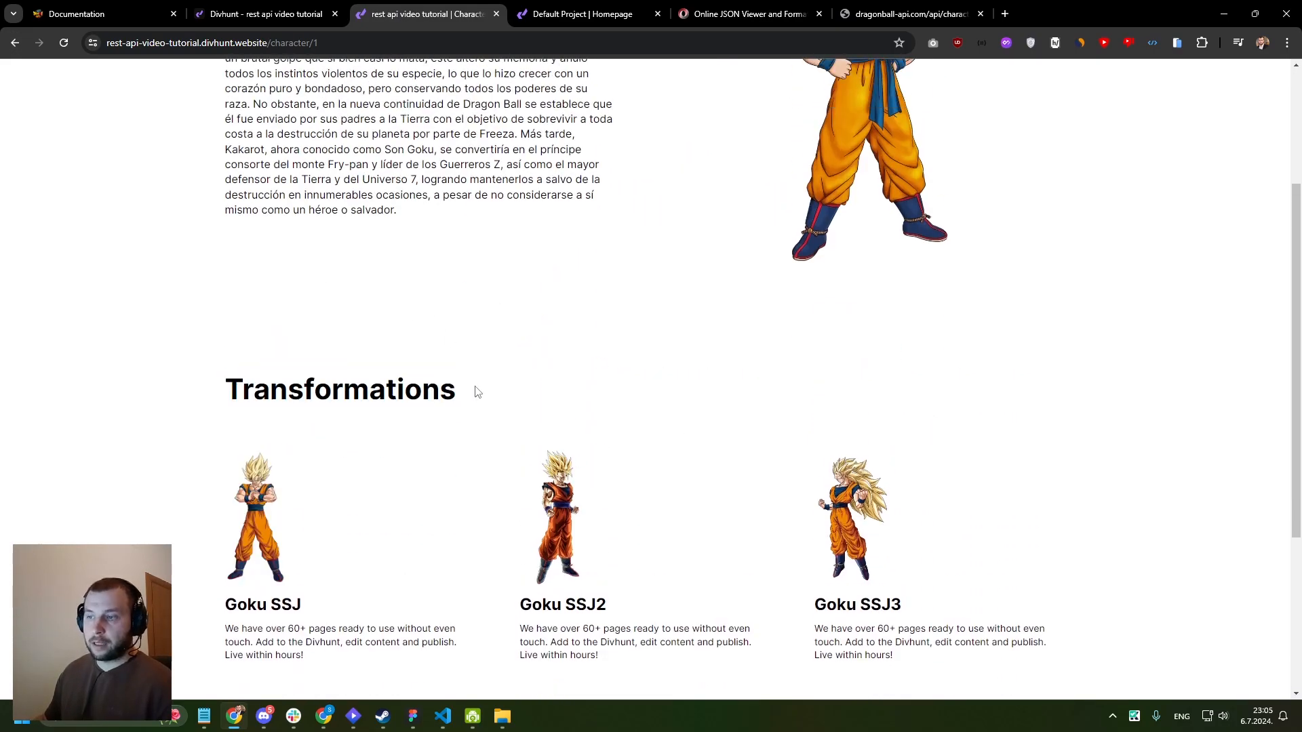
drag(455, 387, 223, 387)
scroll(792, 268, down, 4)
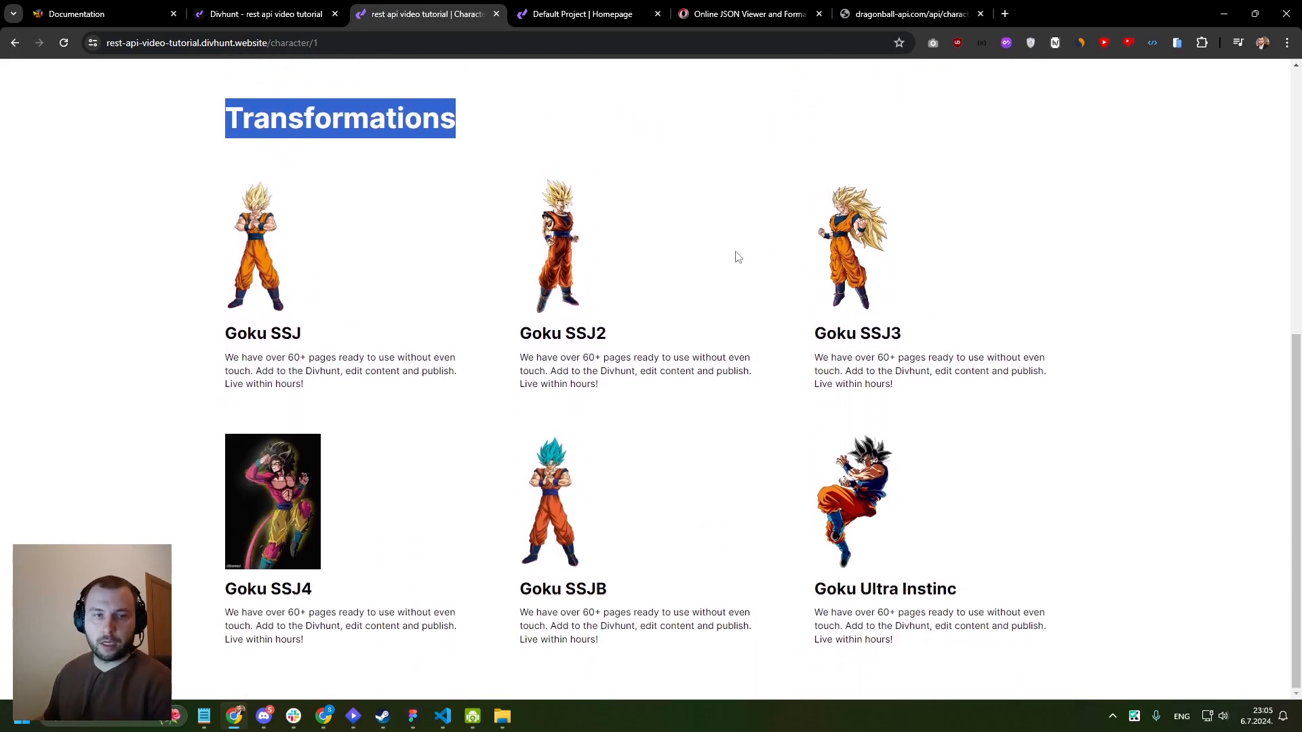
scroll(657, 207, up, 7)
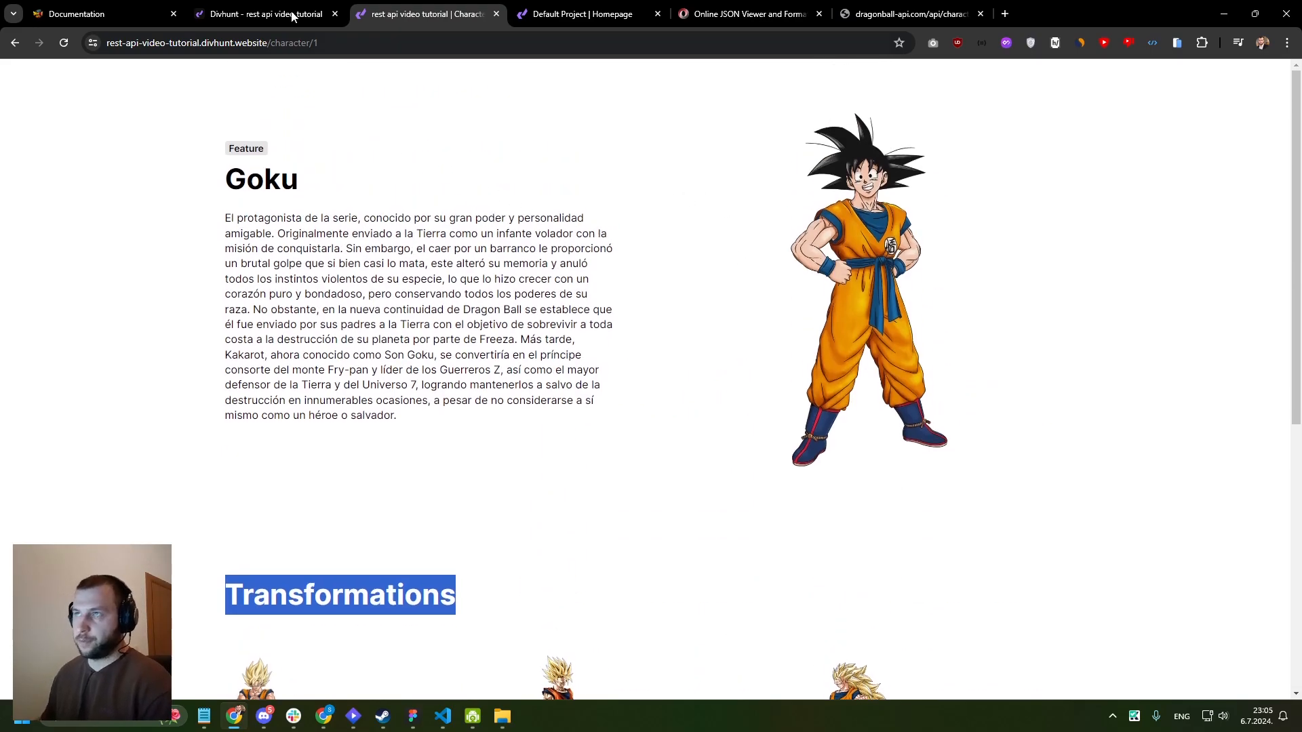
- In the Divhunt builder, add a Link Button above the character name heading and delete the Feature span
click(285, 14)
scroll(523, 227, up, 5)
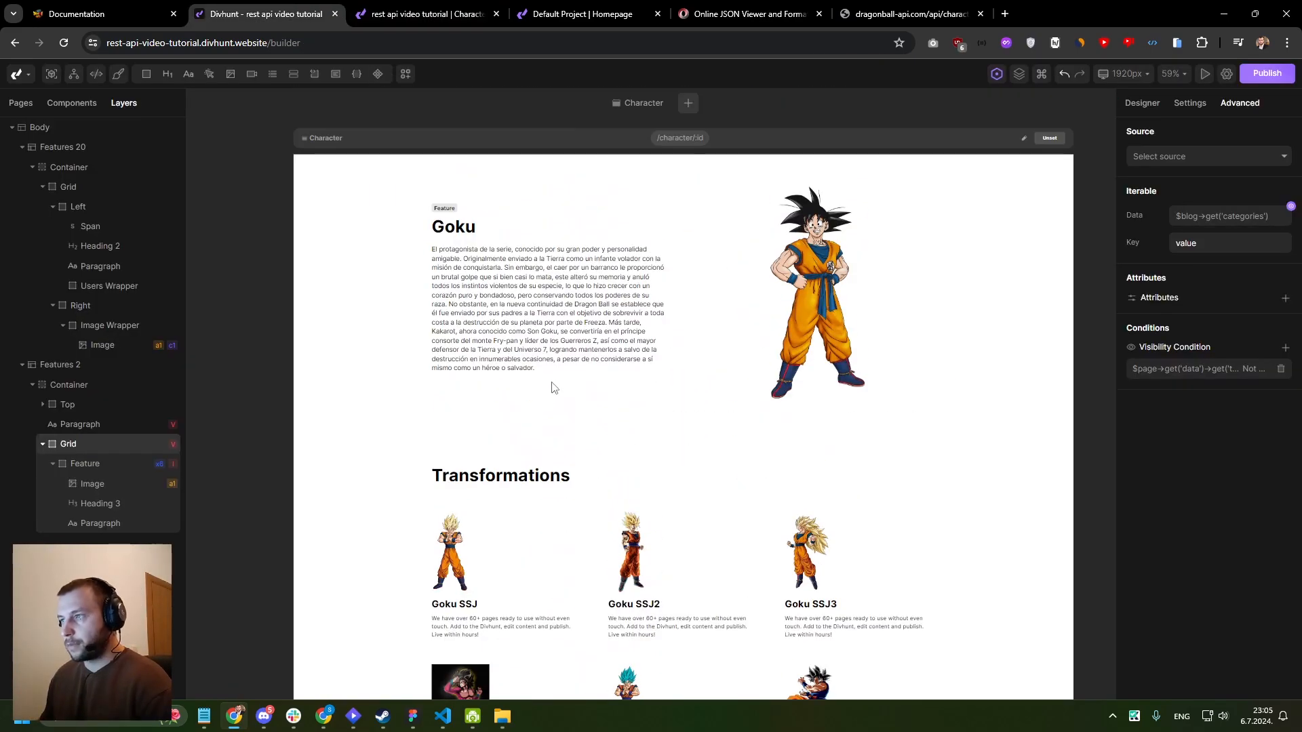
scroll(461, 224, up, 5)
click(444, 266)
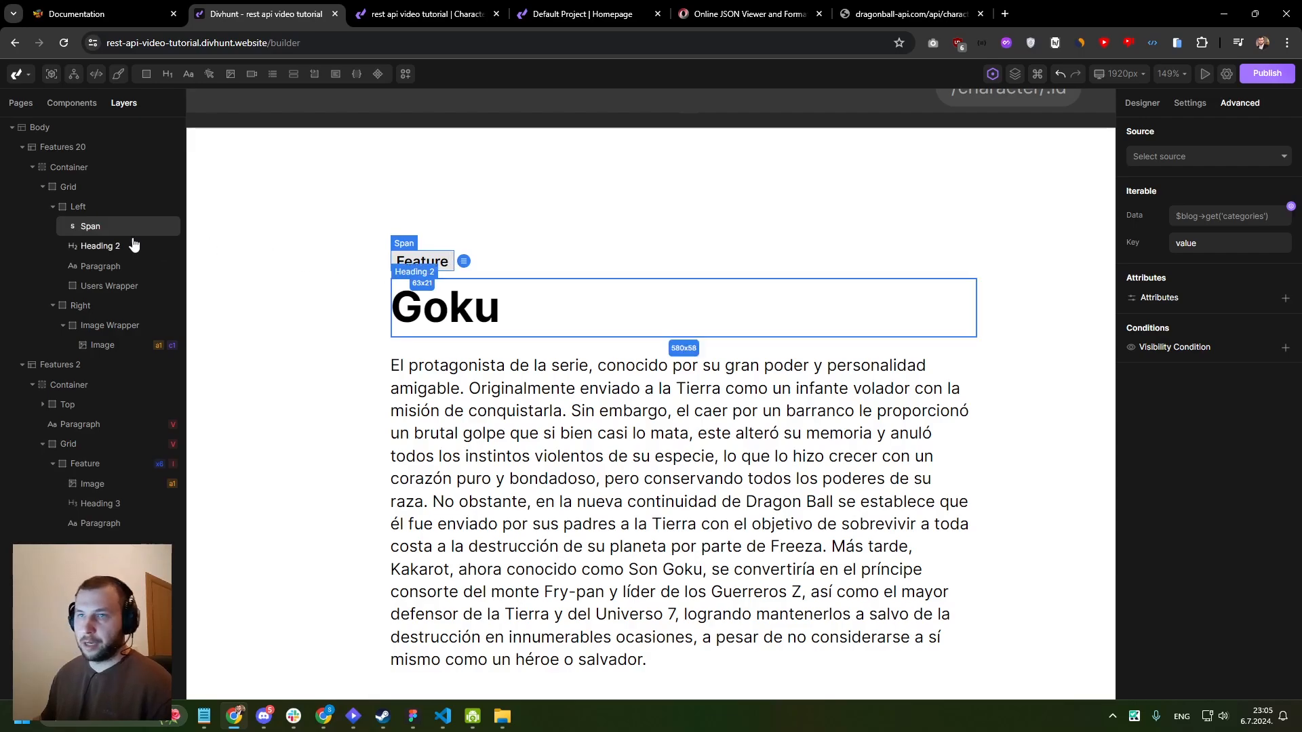
click(210, 74)
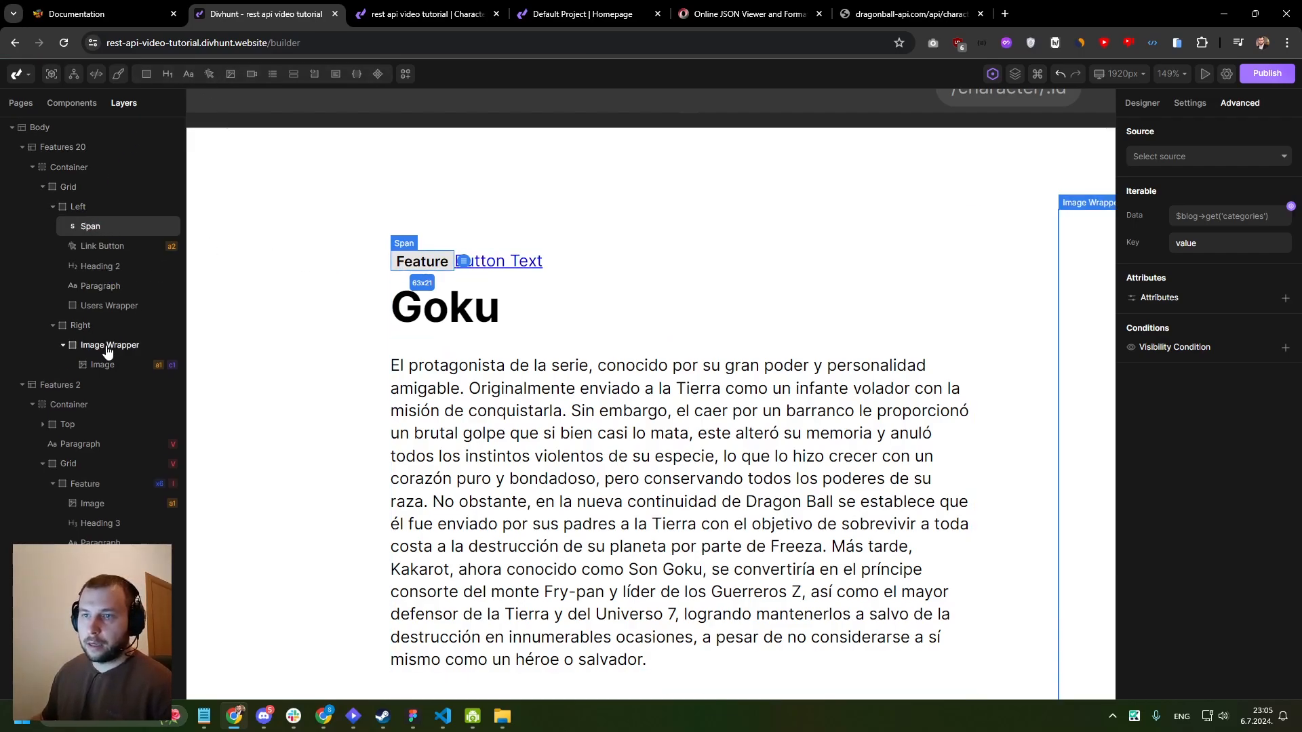
drag(90, 226, 88, 258)
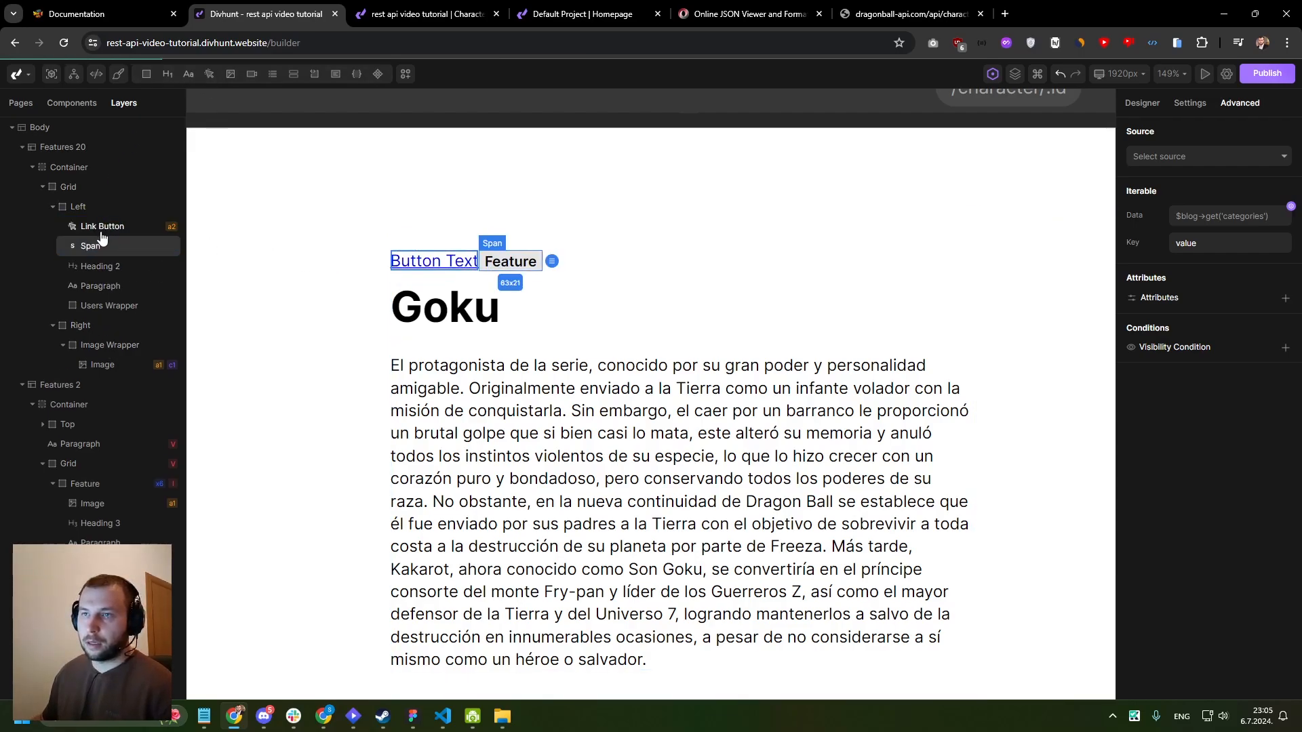
right_click(99, 245)
click(124, 422)
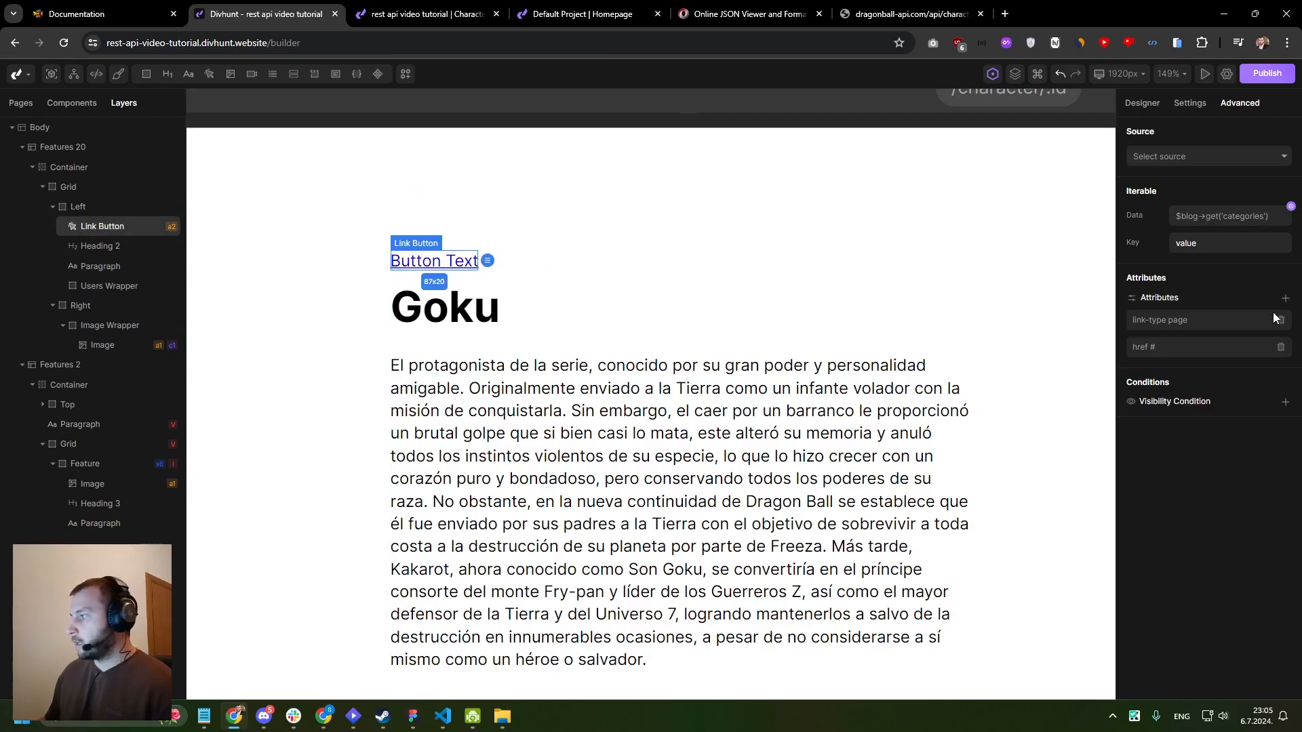
- Set the Link Button's content to "Go back" and link it to the homepage
click(1190, 103)
click(1208, 425)
key(ctrl+a)
text(G)
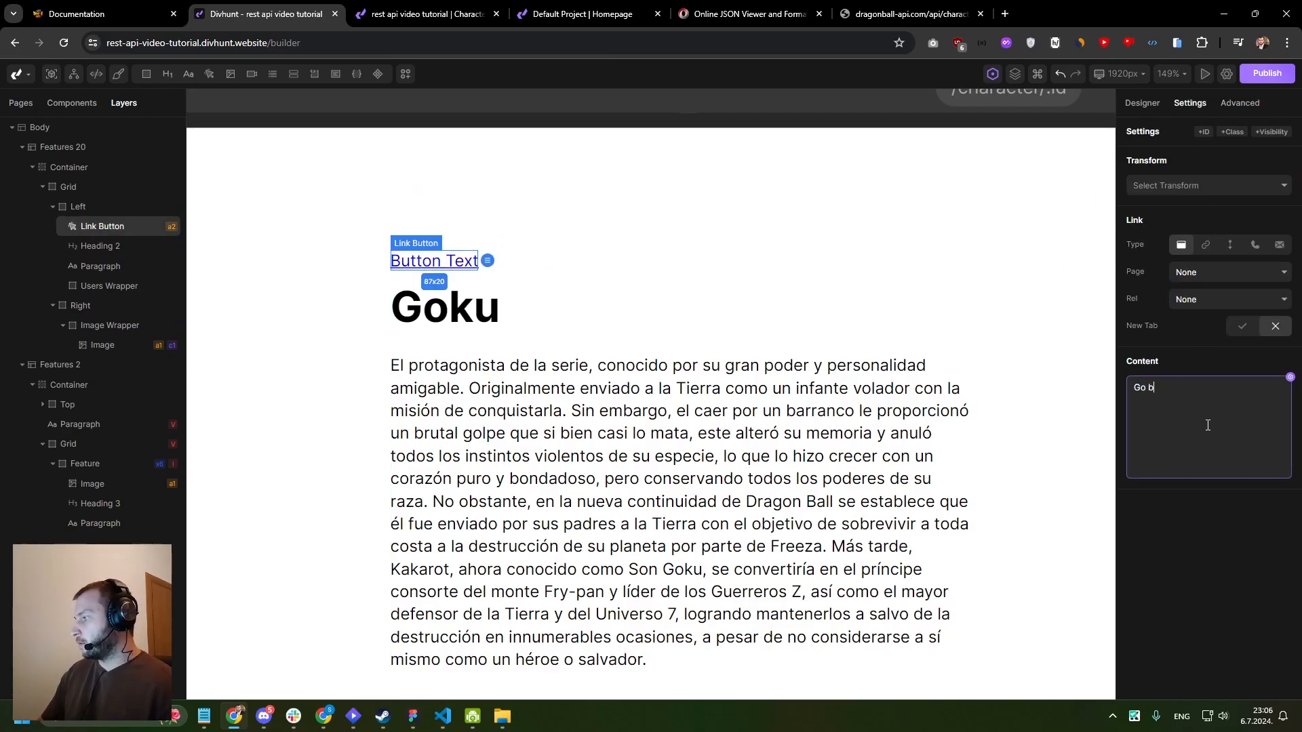
click(1194, 272)
click(1201, 336)
- Reload Goku's live character page and follow its "Go back" link to test it
click(525, 12)
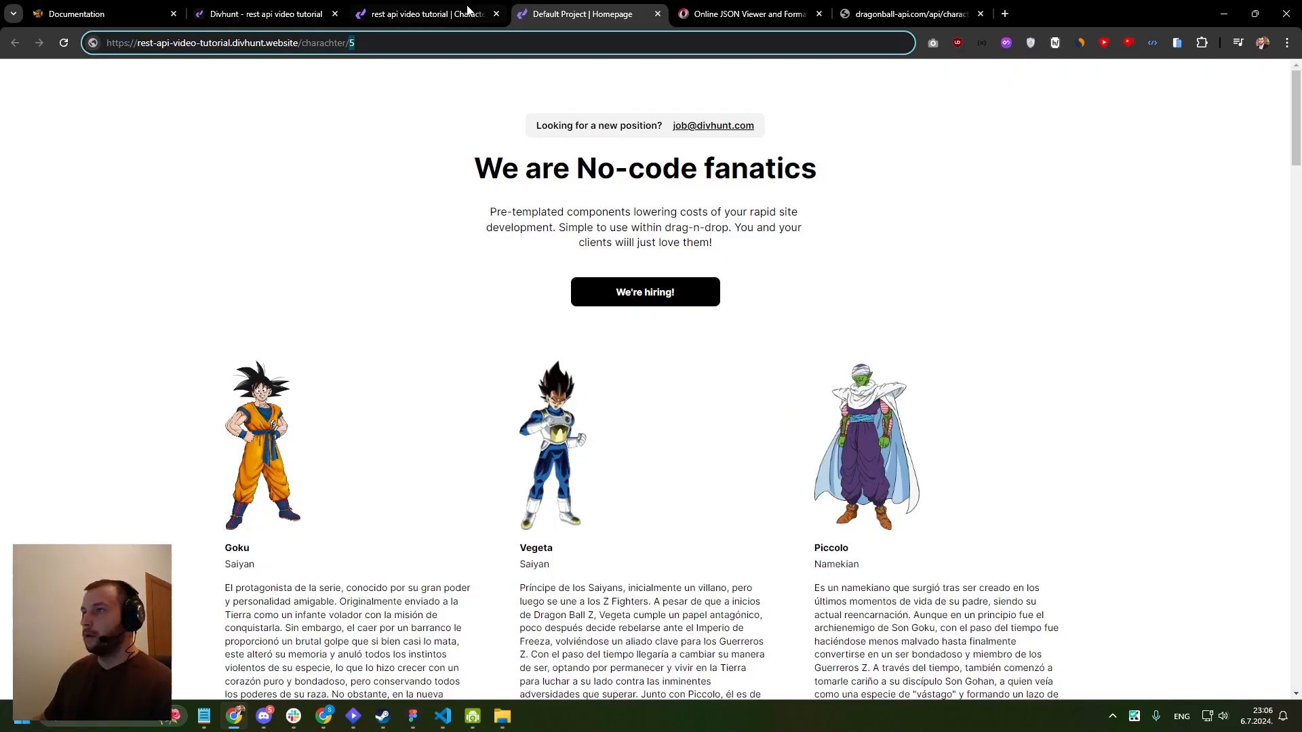
click(470, 11)
key(F5)
click(246, 149)
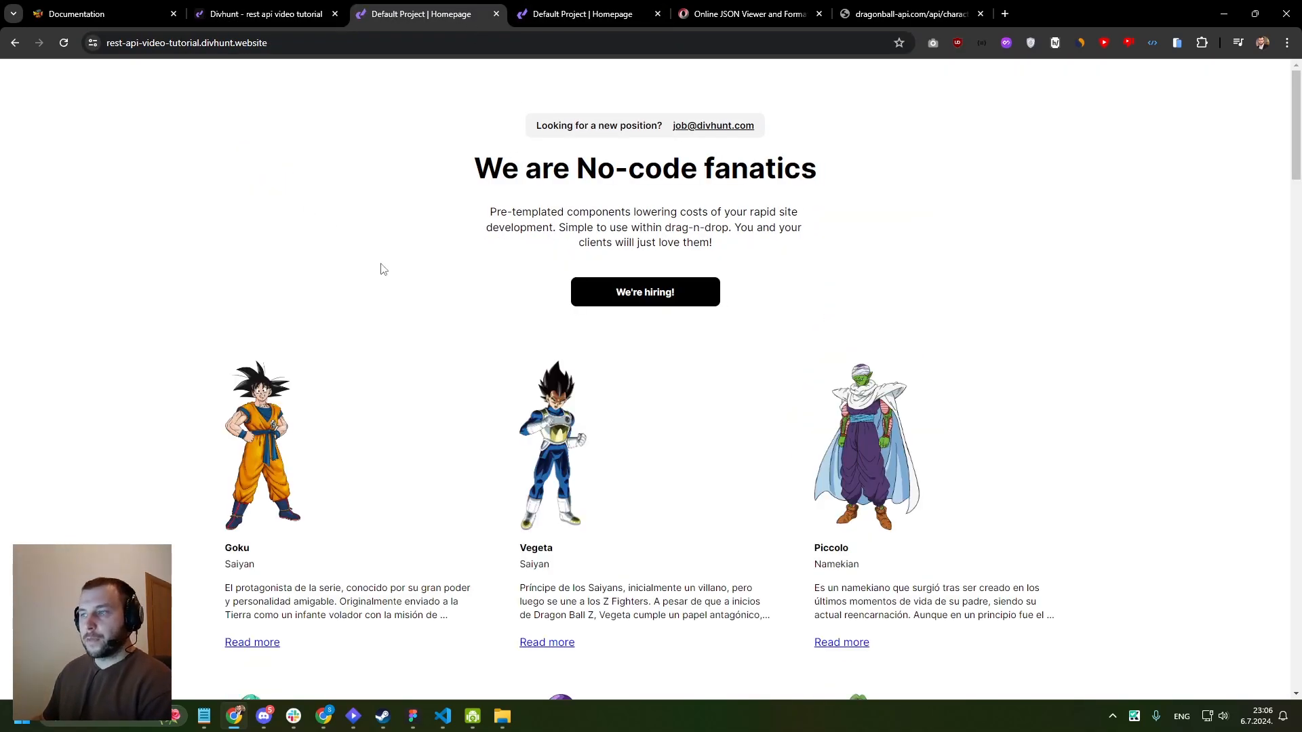
- Open Celula's character page from the live homepage and review its Transformations section
scroll(625, 334, down, 5)
scroll(856, 411, down, 7)
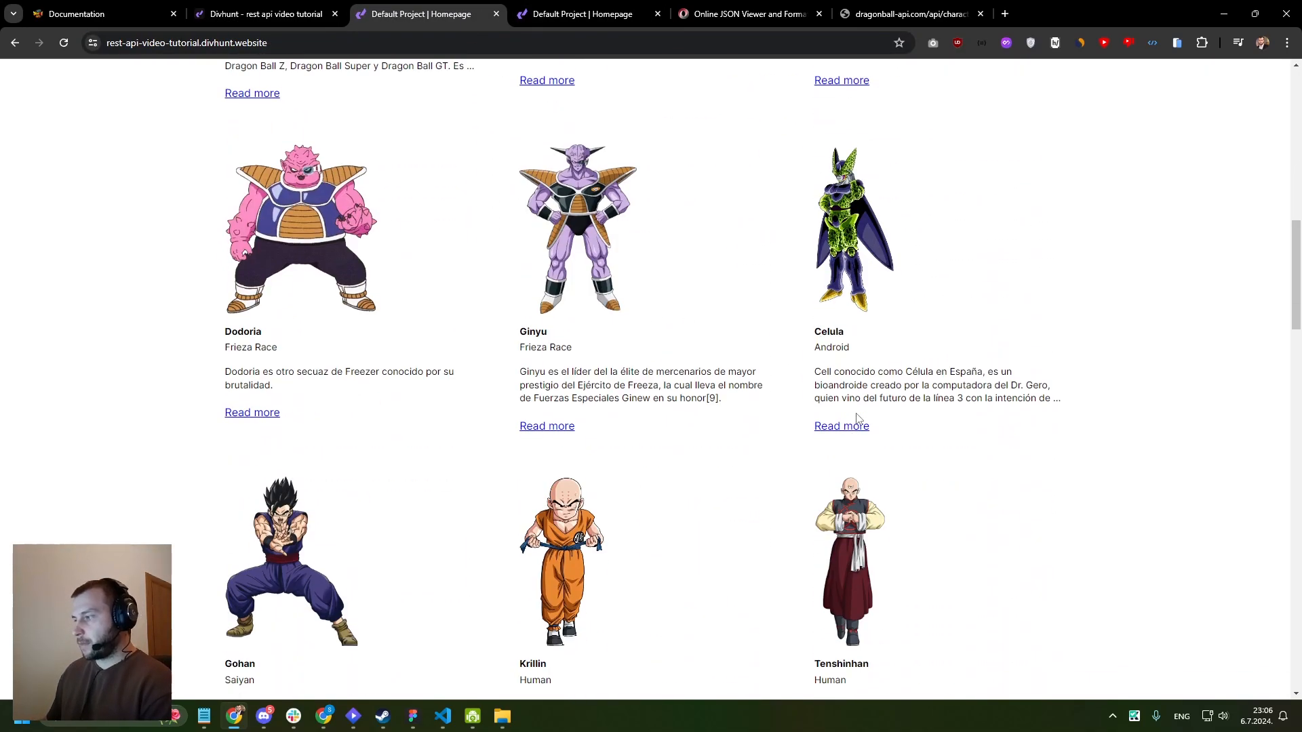
click(841, 423)
scroll(382, 365, down, 1)
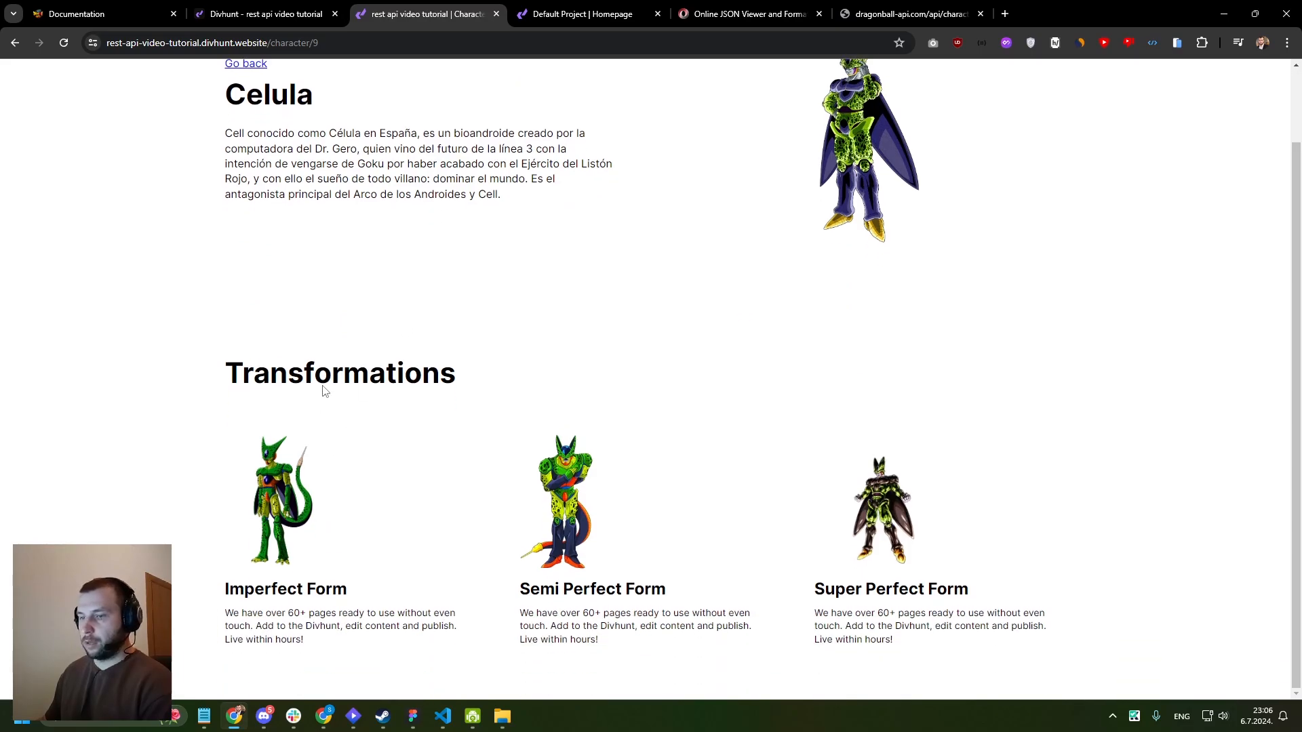
scroll(277, 213, up, 1)
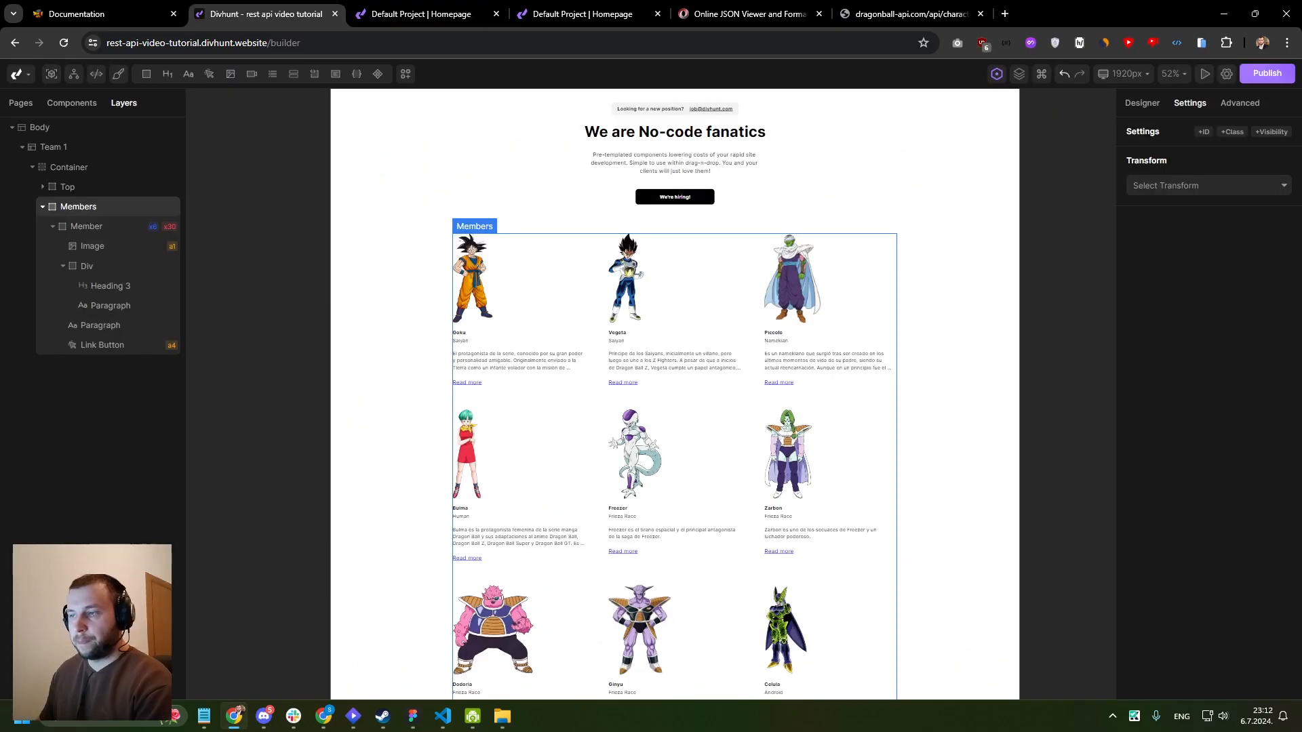